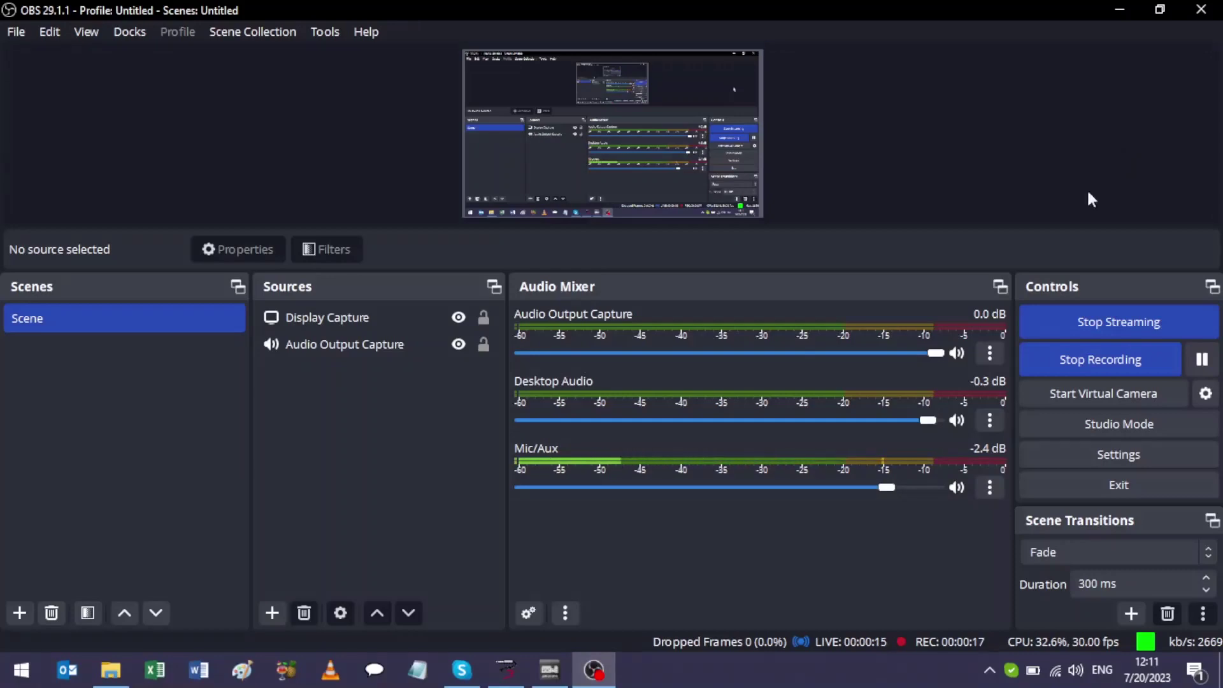
Bring up the UAC-2 MixEfx audio interface mixer window over OBS Studio.
{"action": "left_click", "coordinate": [550, 670]}
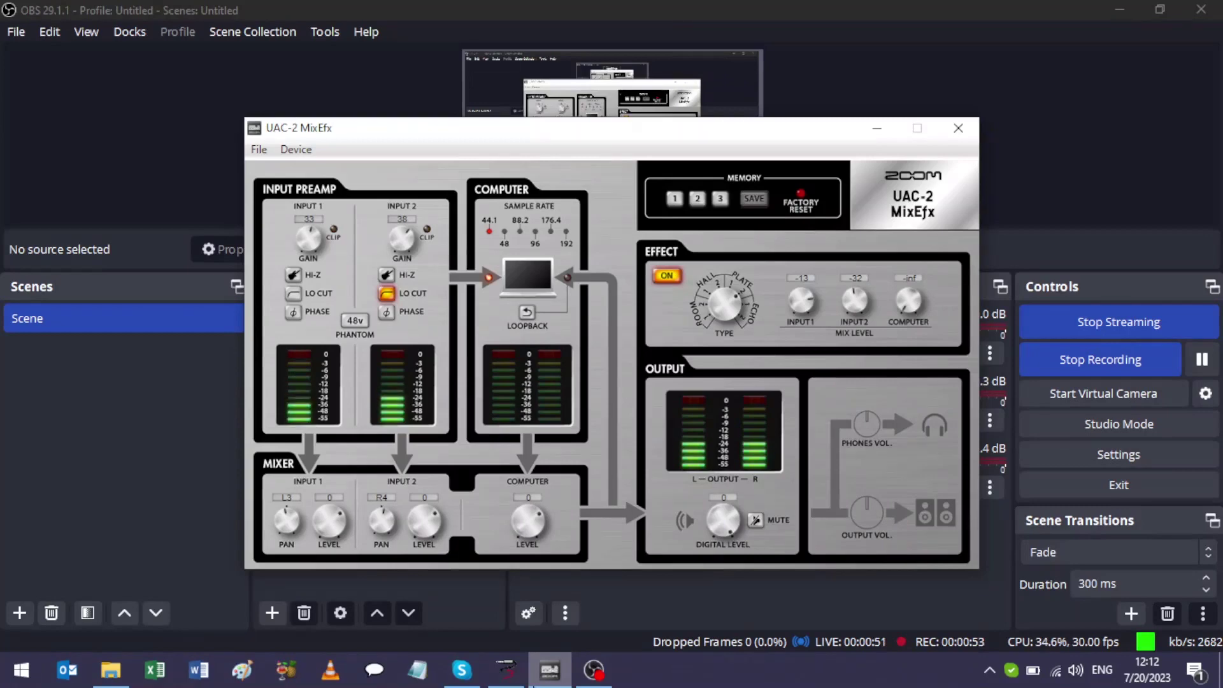
Bring Nord Modular Editor to the front and start a new patch with File > New.
{"action": "left_click", "coordinate": [507, 670]}
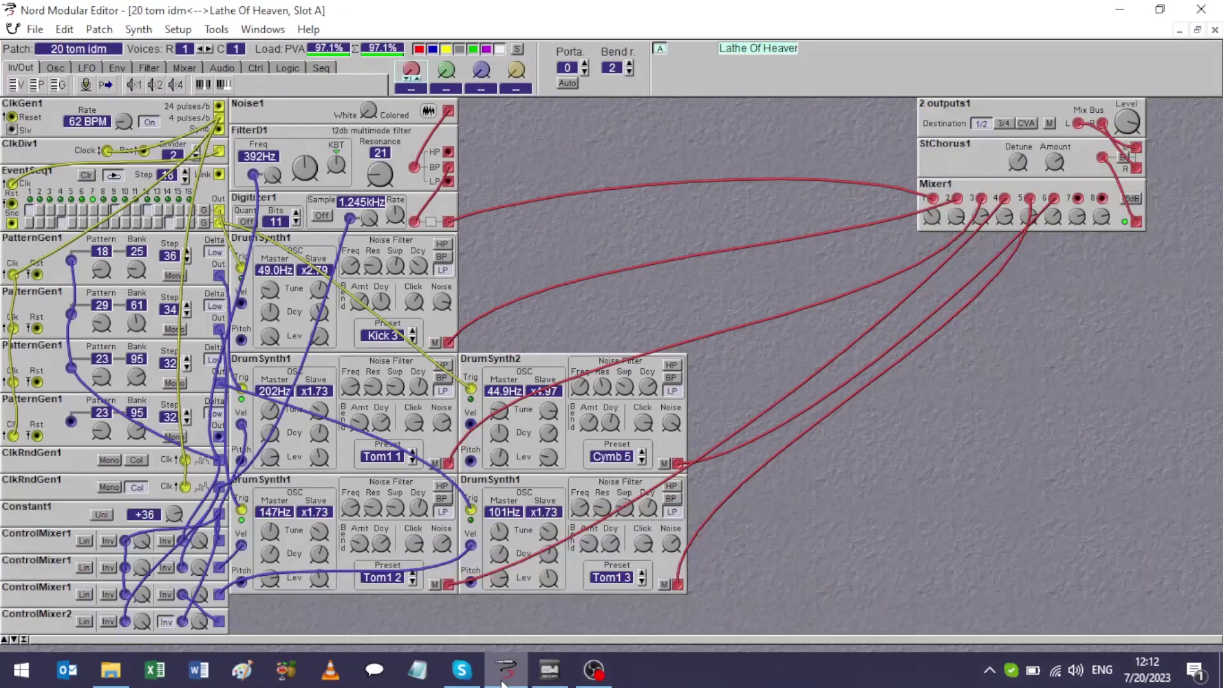
{"action": "mouse_move", "coordinate": [509, 560]}
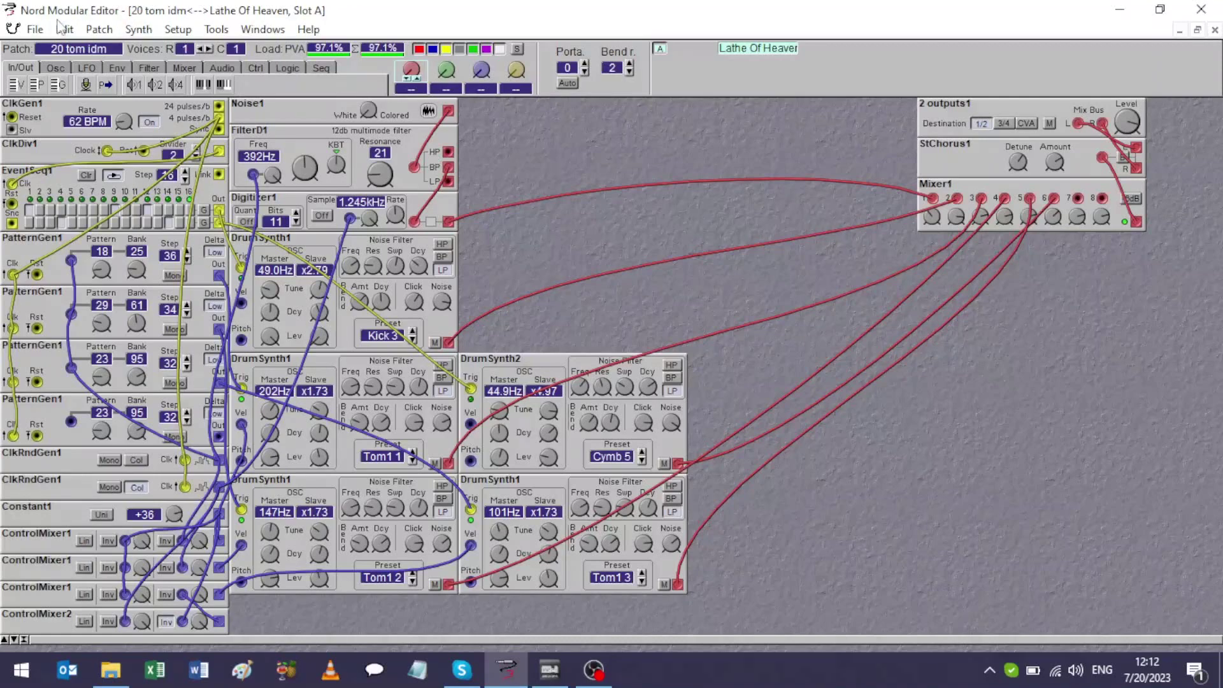
{"action": "left_click", "coordinate": [35, 29]}
{"action": "left_click", "coordinate": [42, 45]}
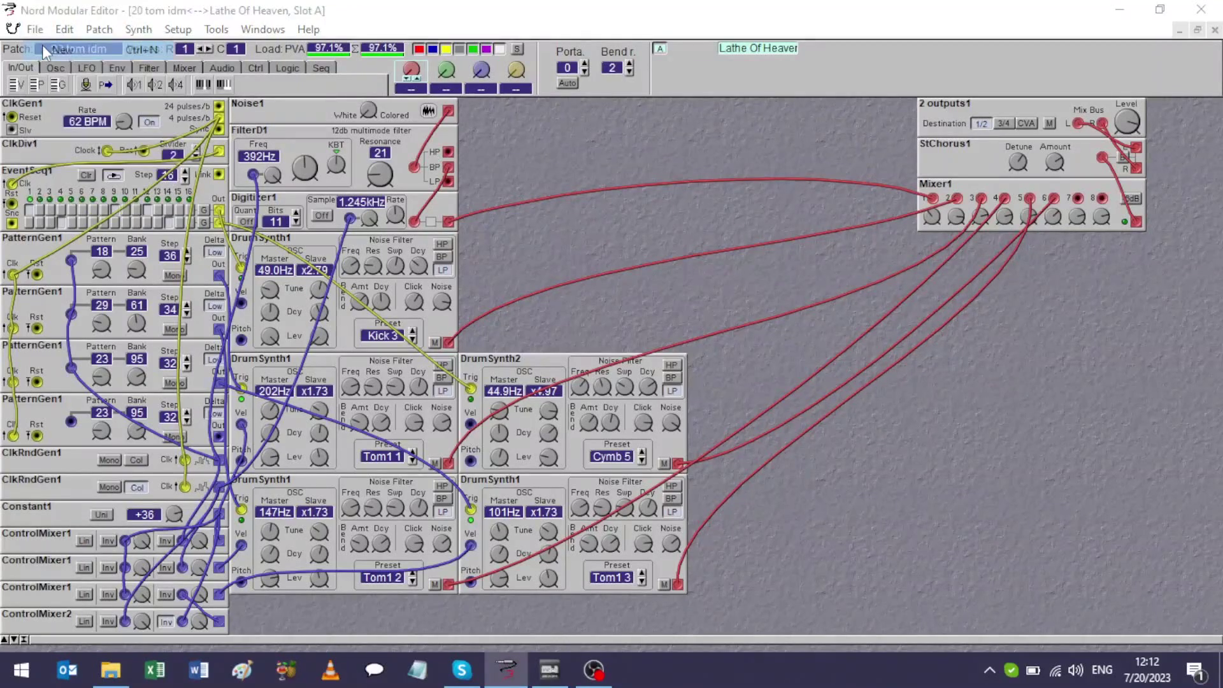
Confirm the new patch in Slot A and place a 2 outputs module on the canvas.
{"action": "left_click", "coordinate": [554, 373]}
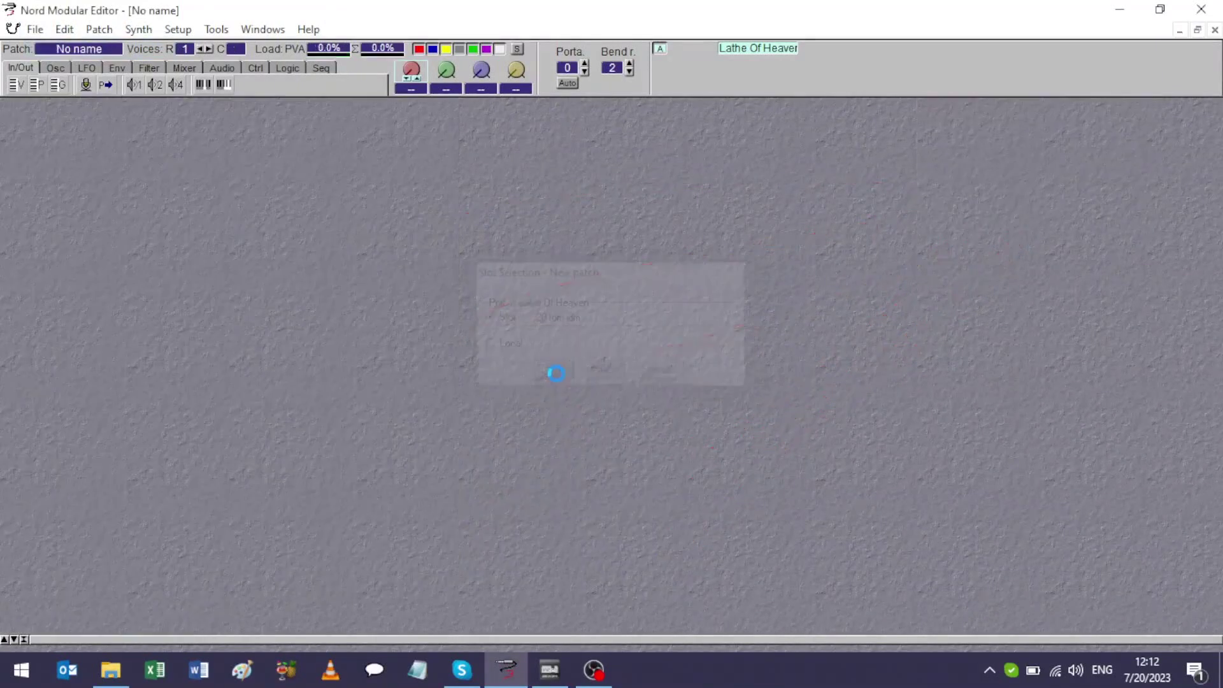
{"action": "right_click", "coordinate": [881, 116]}
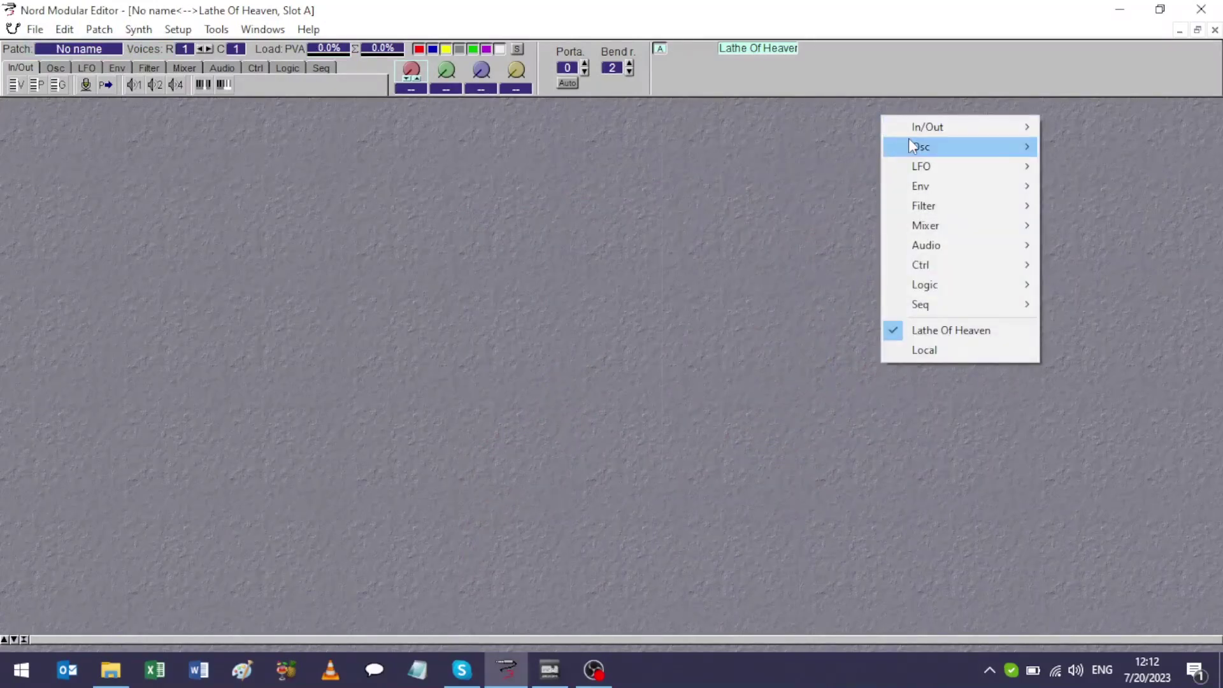
{"action": "mouse_move", "coordinate": [915, 135]}
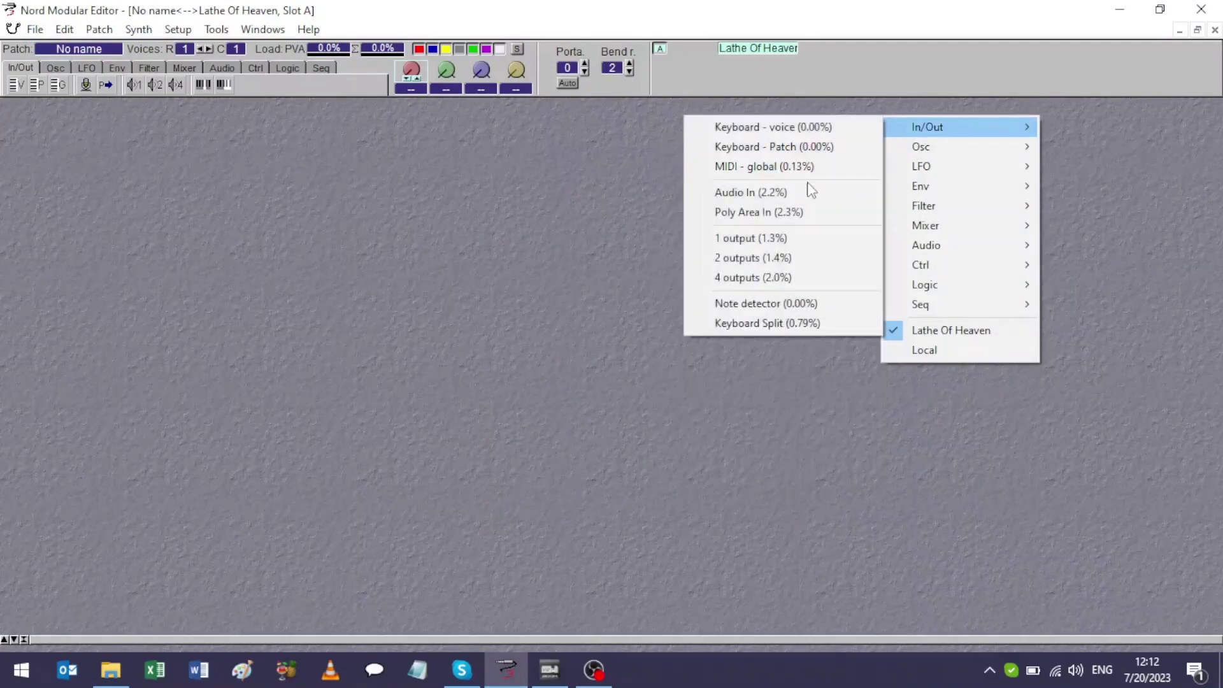
{"action": "left_click", "coordinate": [796, 256]}
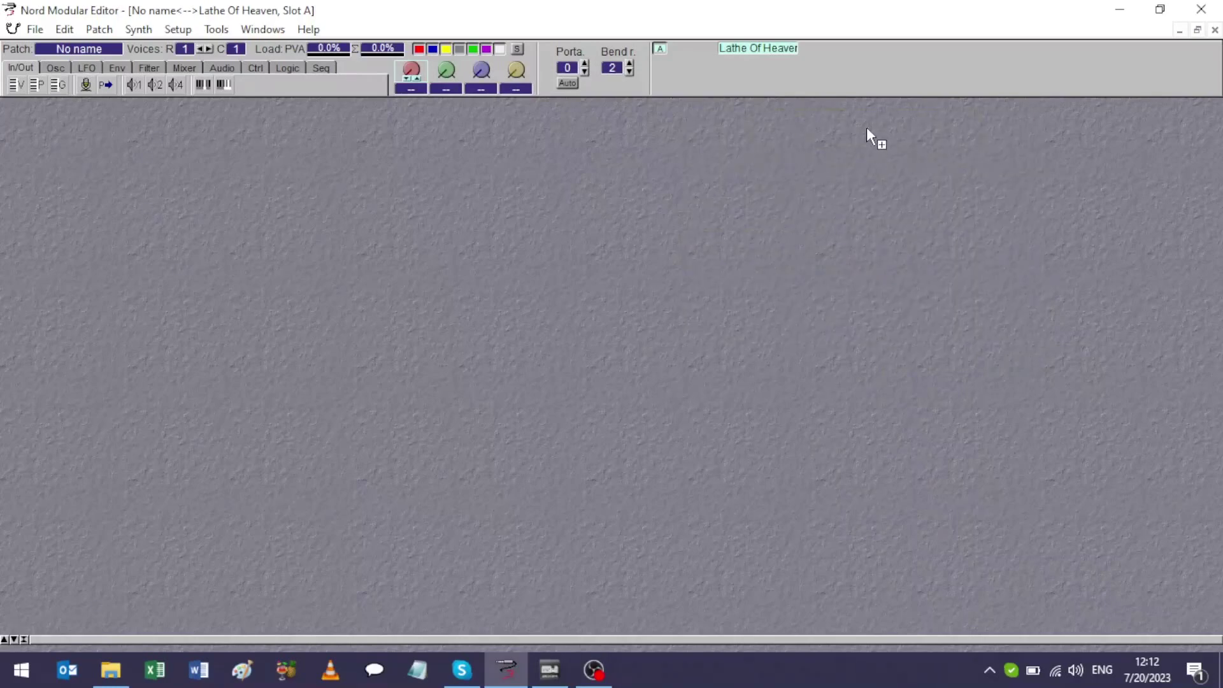
{"action": "left_click", "coordinate": [867, 128]}
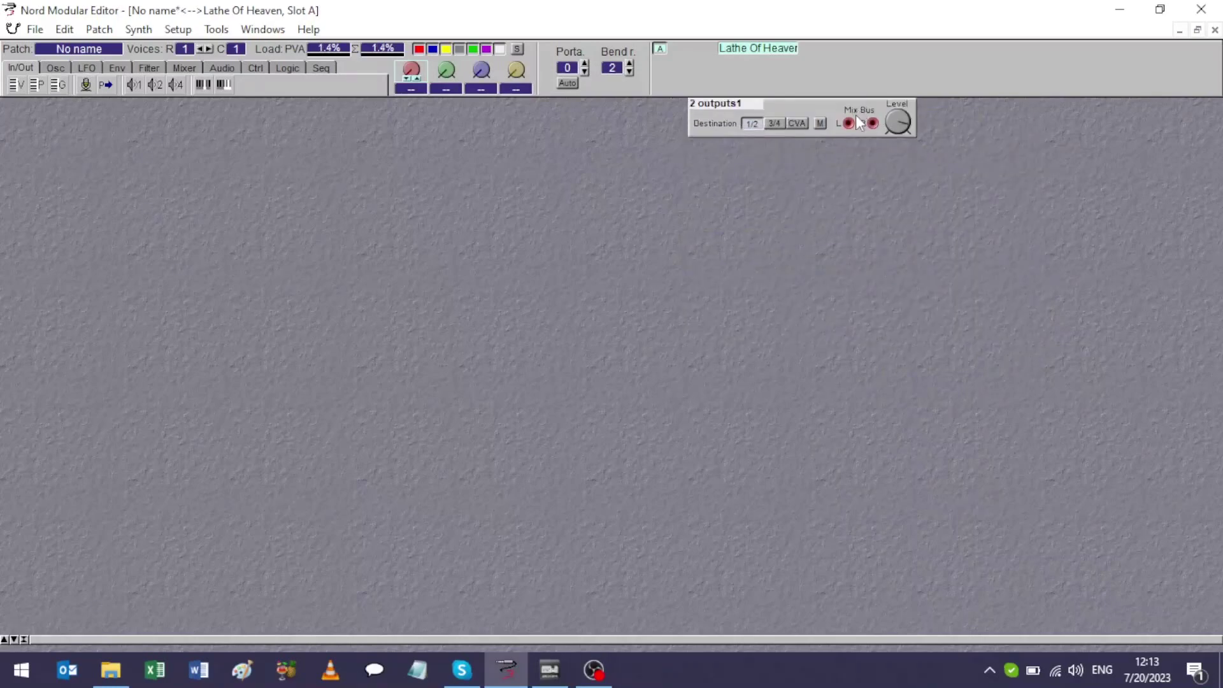
Add a 3 inputs mixer cabled into the mix bus, and move both modules top right.
{"action": "right_click", "coordinate": [727, 141]}
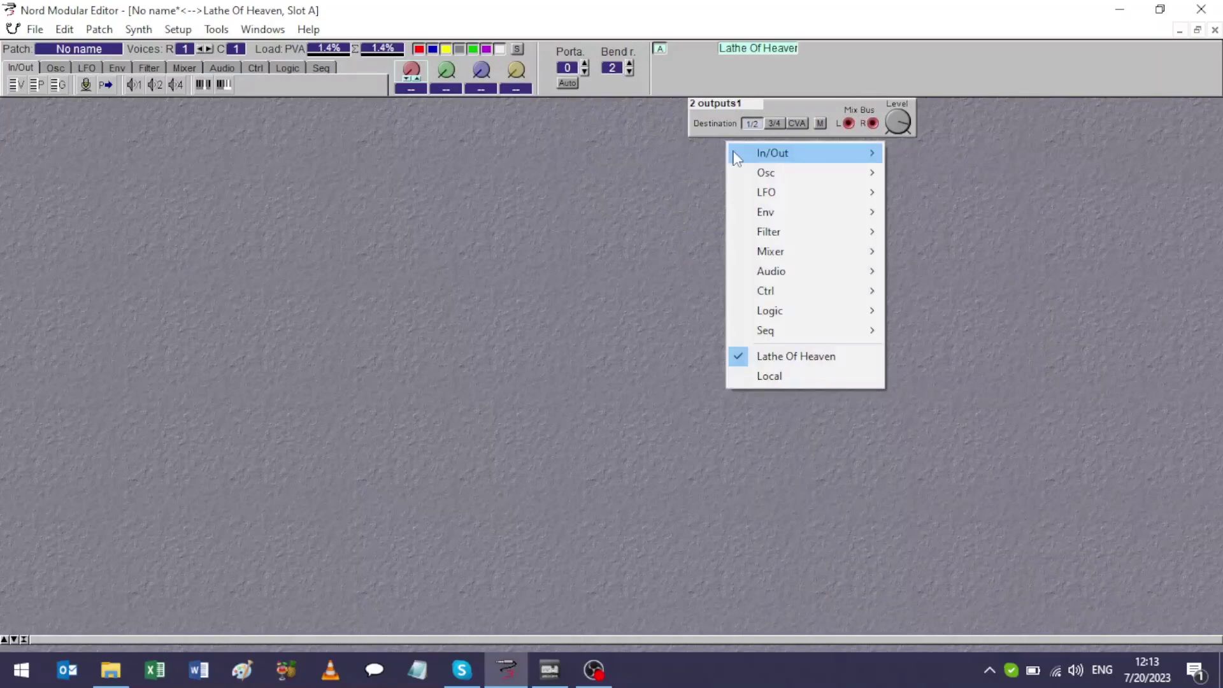
{"action": "mouse_move", "coordinate": [744, 160]}
{"action": "mouse_move", "coordinate": [785, 183]}
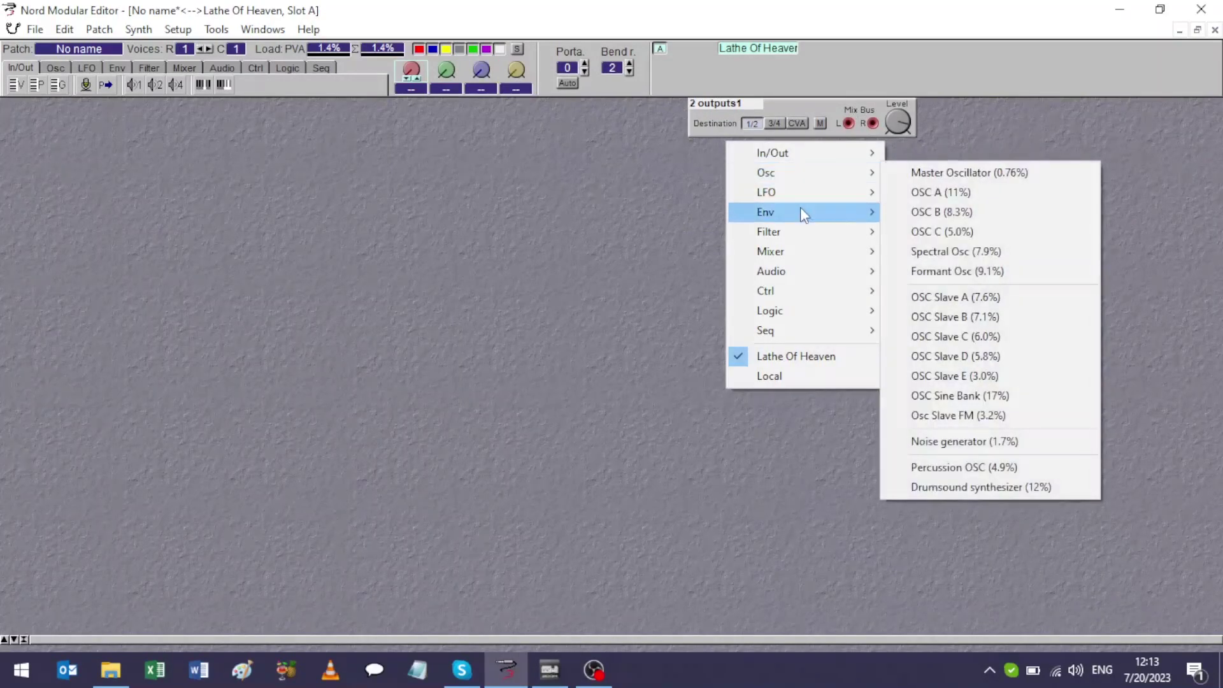
{"action": "mouse_move", "coordinate": [801, 245]}
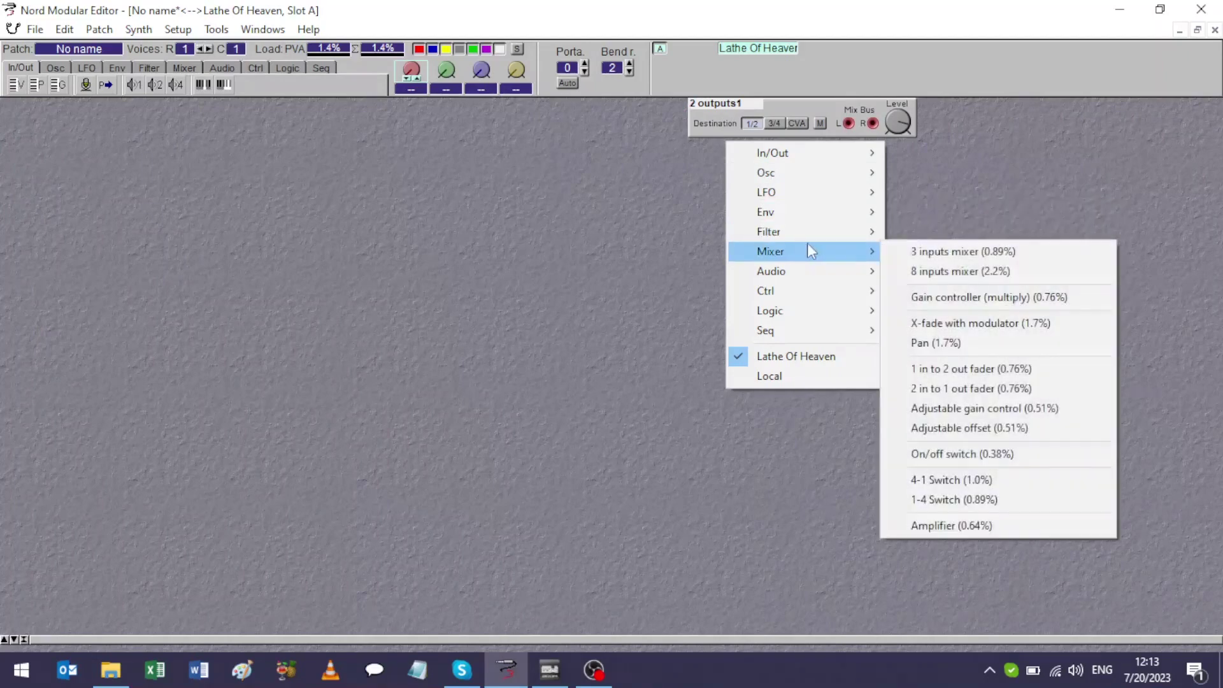
{"action": "left_click", "coordinate": [912, 255]}
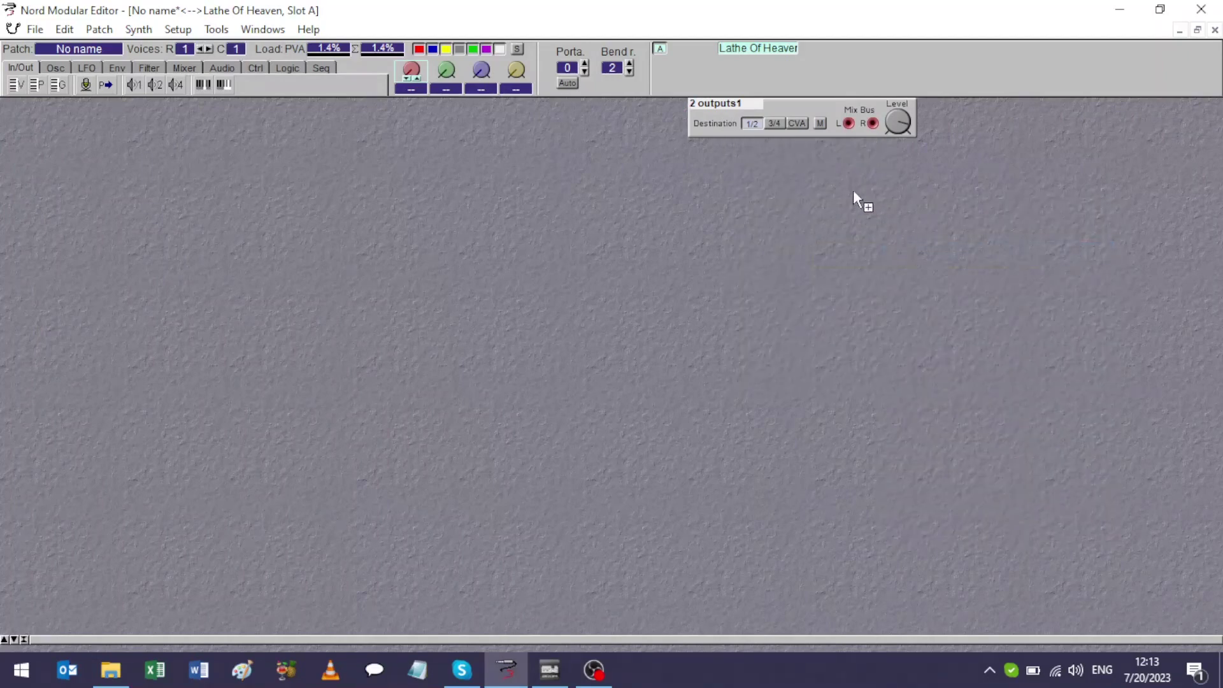
{"action": "left_click", "coordinate": [824, 156]}
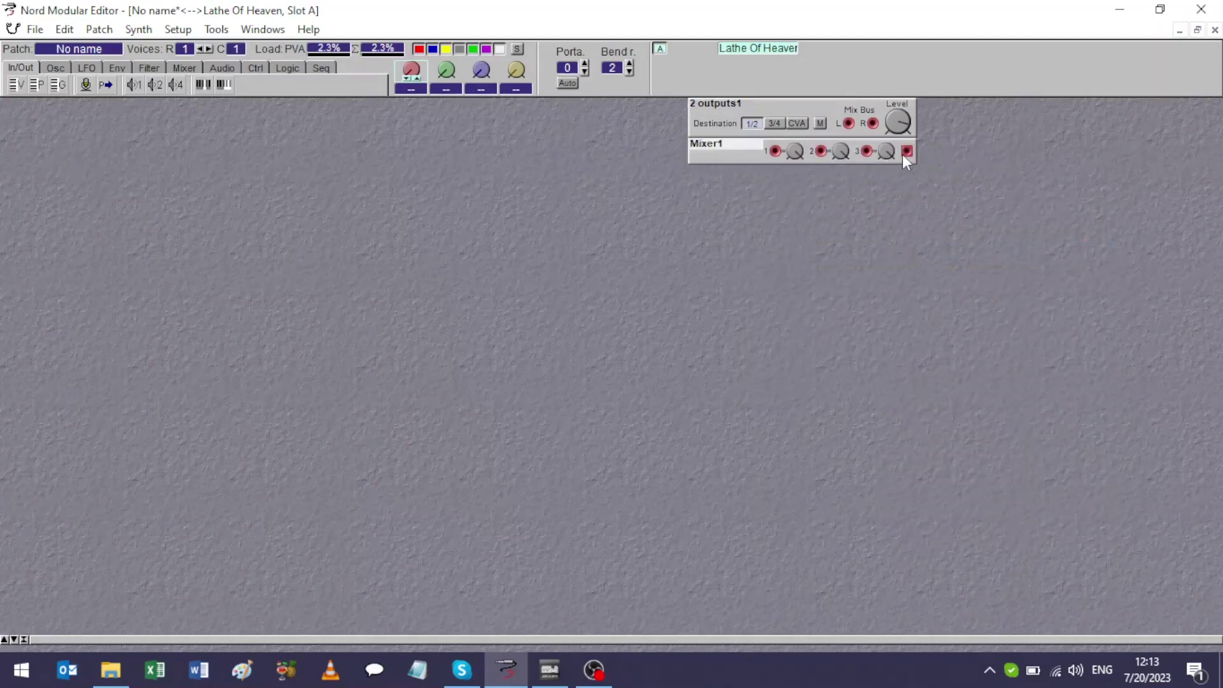
{"action": "mouse_move", "coordinate": [905, 153]}
{"action": "left_mouse_down"}
{"action": "mouse_move", "coordinate": [849, 124]}
{"action": "mouse_move", "coordinate": [916, 136]}
{"action": "mouse_move", "coordinate": [906, 148]}
{"action": "left_mouse_up"}
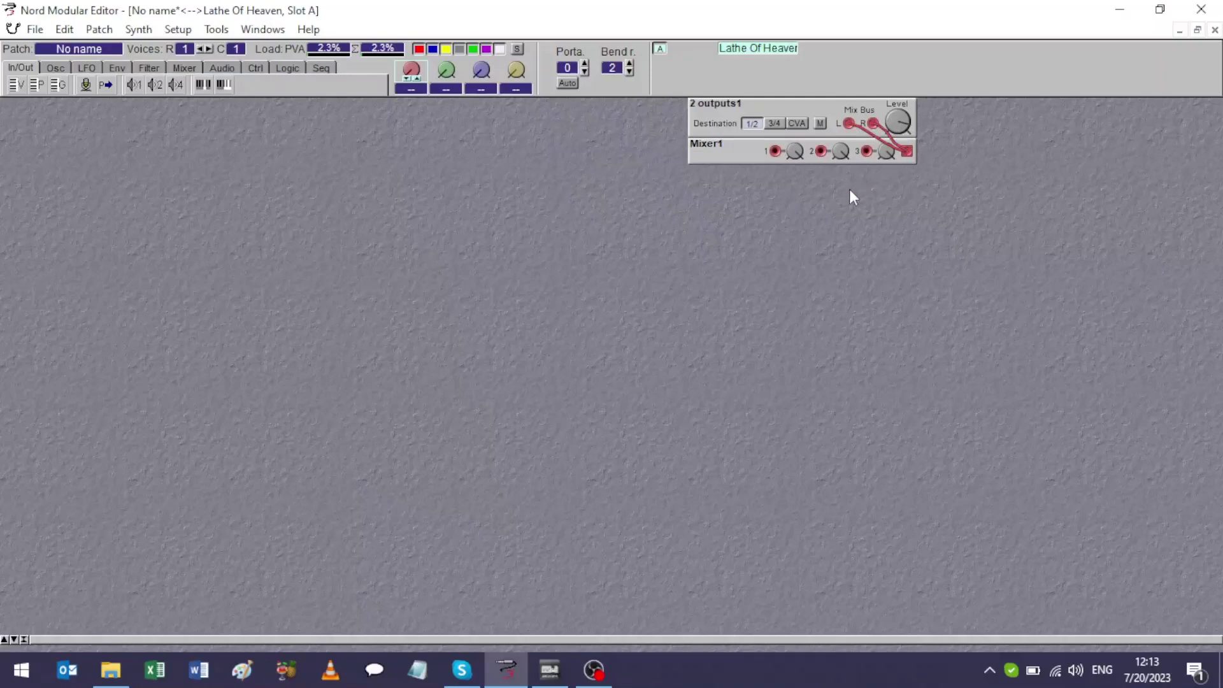
{"action": "left_click_drag", "start_coordinate": [850, 188], "coordinate": [979, 110]}
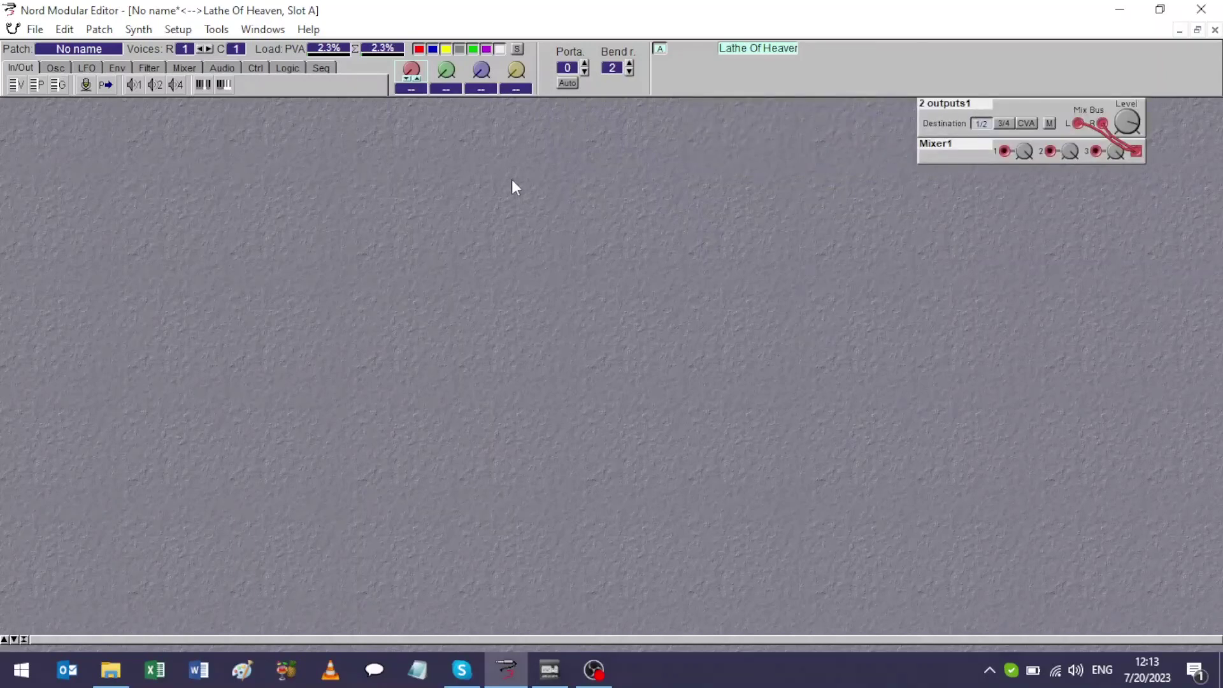
Place a clock generator (ClkGen1) at the patch's top left.
{"action": "right_click", "coordinate": [17, 103]}
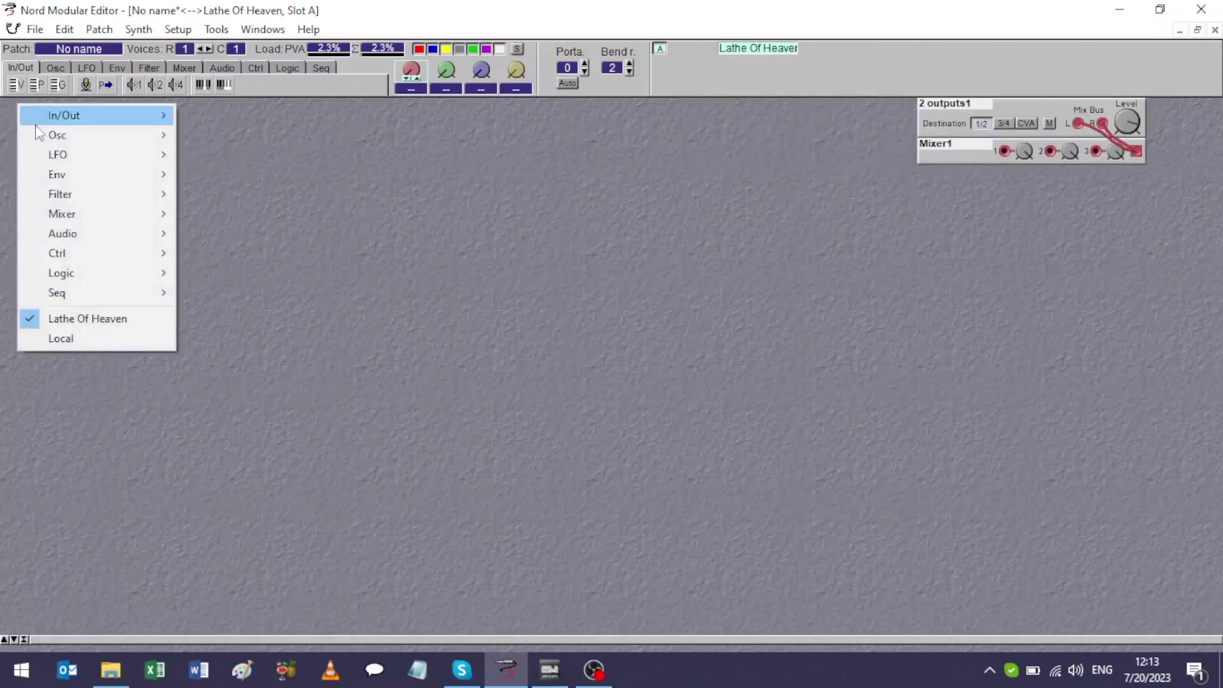
{"action": "mouse_move", "coordinate": [48, 132]}
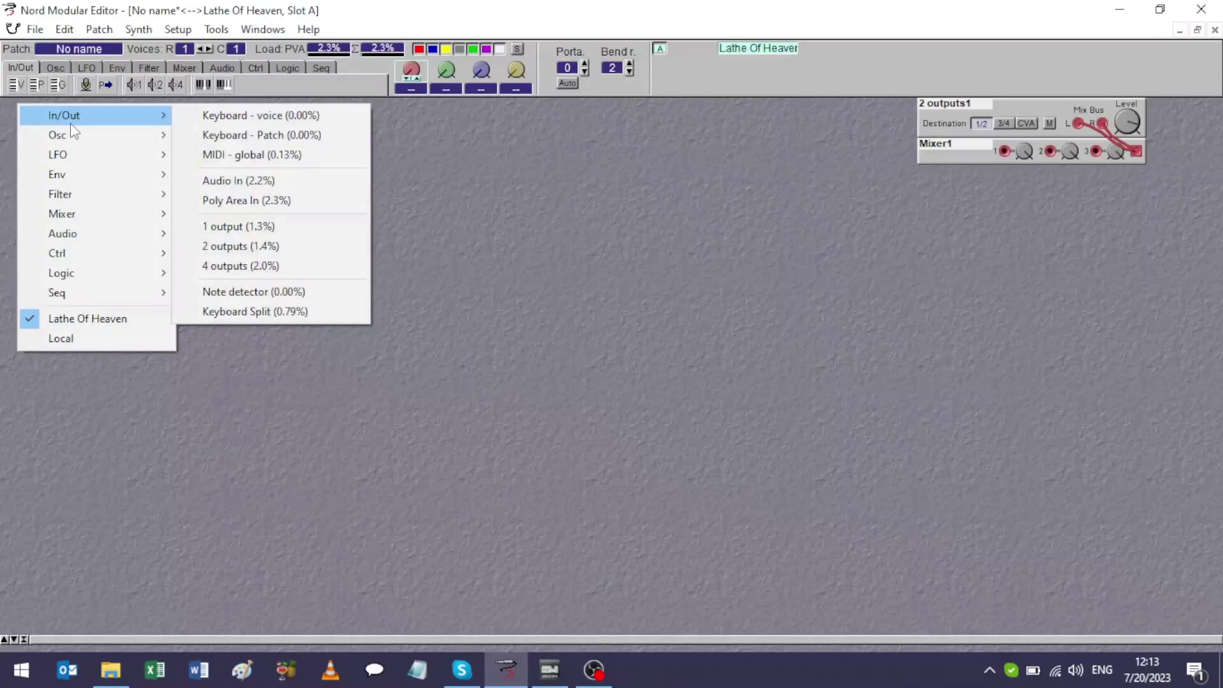
{"action": "mouse_move", "coordinate": [71, 155]}
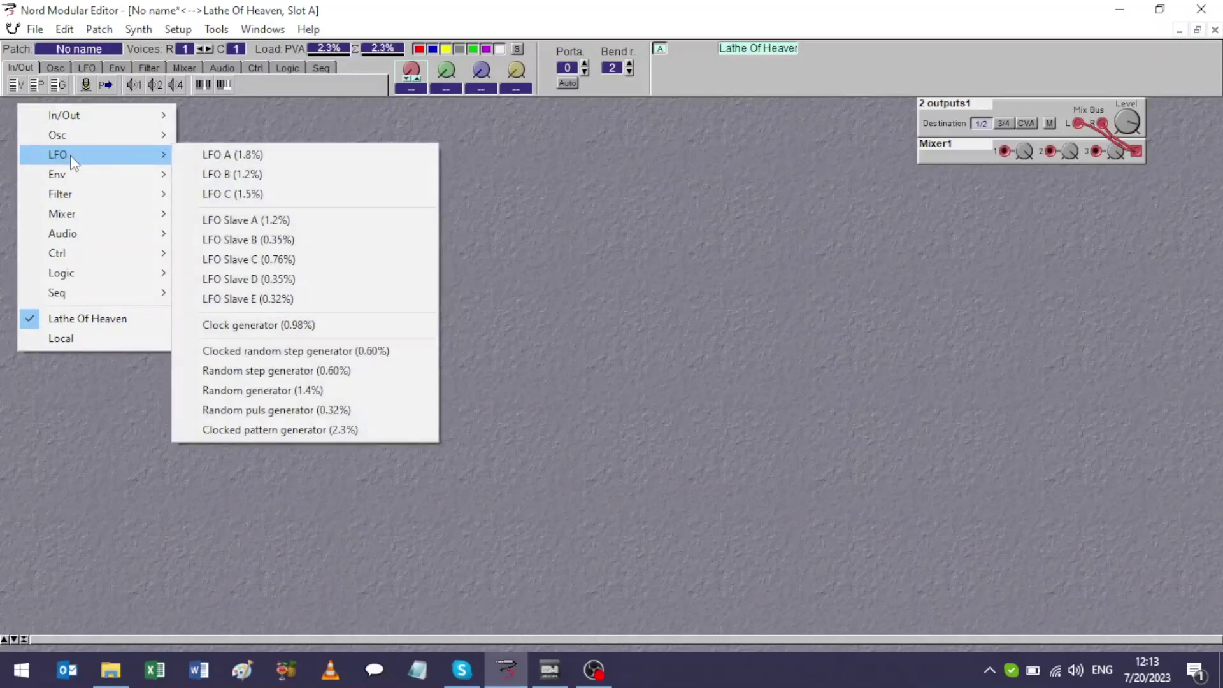
{"action": "left_click", "coordinate": [271, 325]}
{"action": "left_click", "coordinate": [124, 110]}
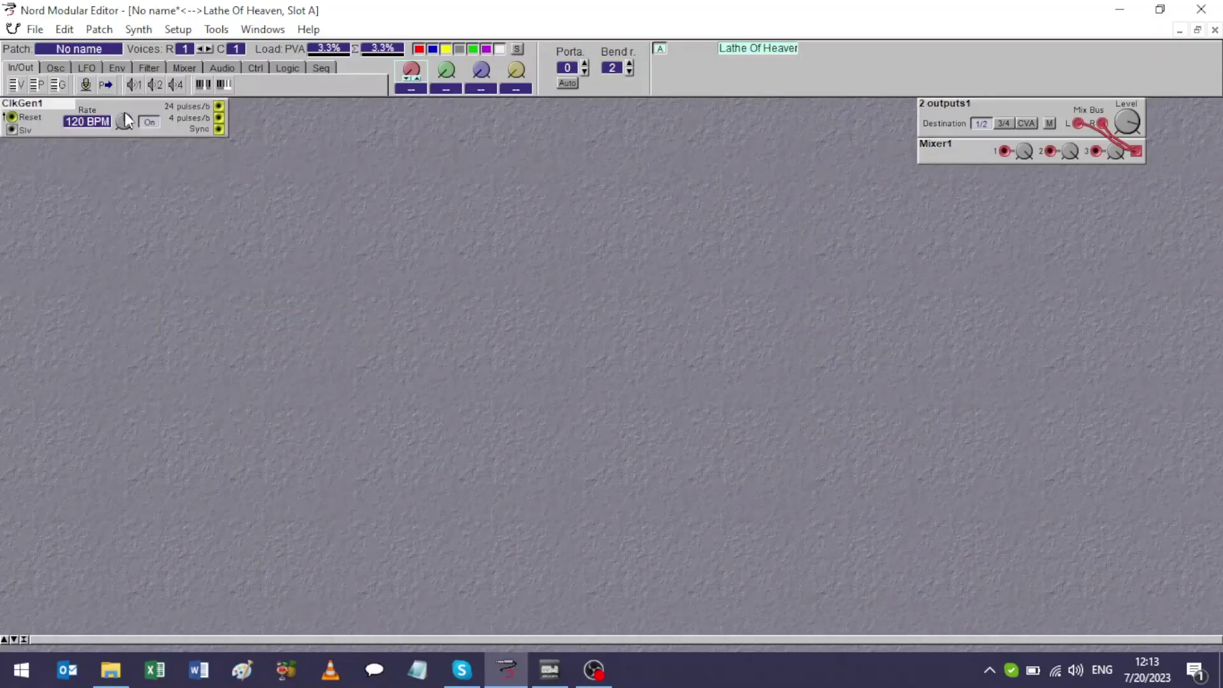
Place a clocked pattern generator (PatternGen1) under ClkGen1.
{"action": "right_click", "coordinate": [35, 157]}
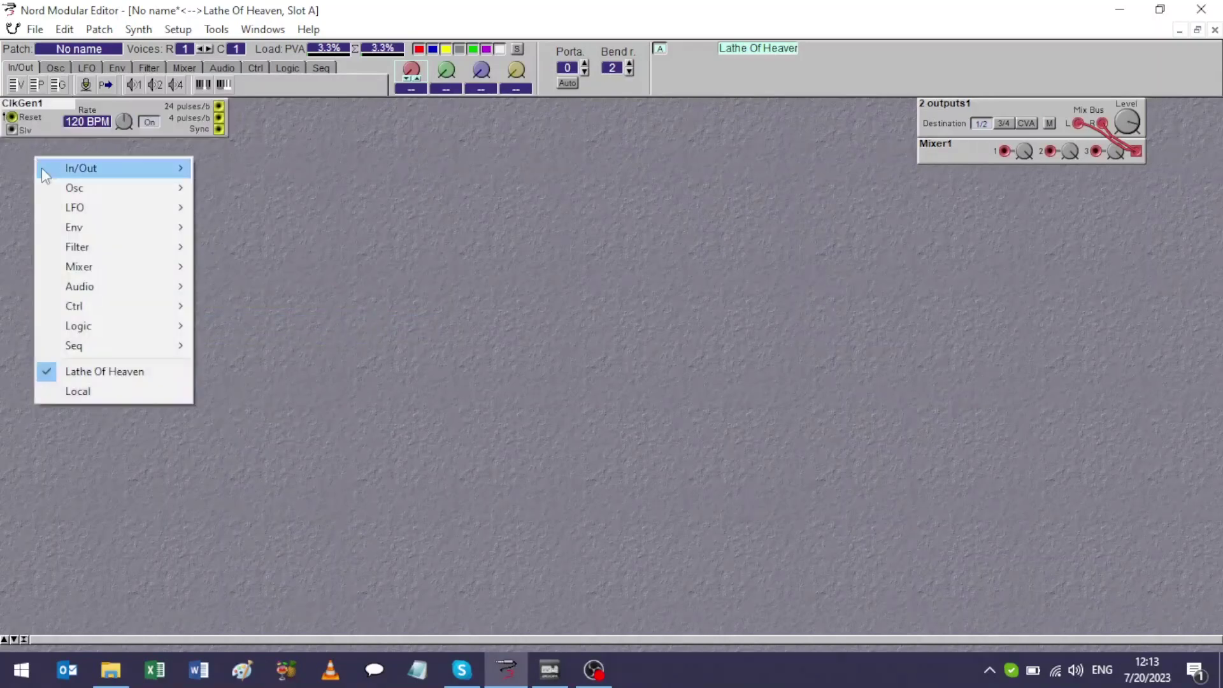
{"action": "mouse_move", "coordinate": [61, 190]}
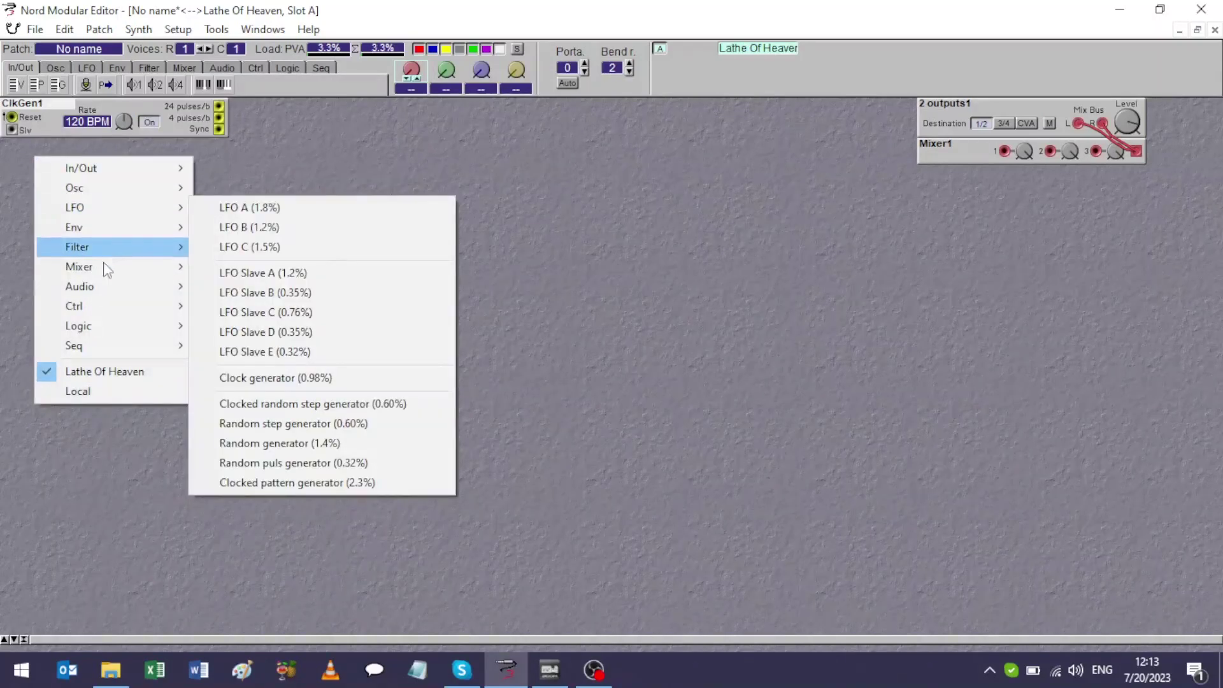
{"action": "mouse_move", "coordinate": [109, 303]}
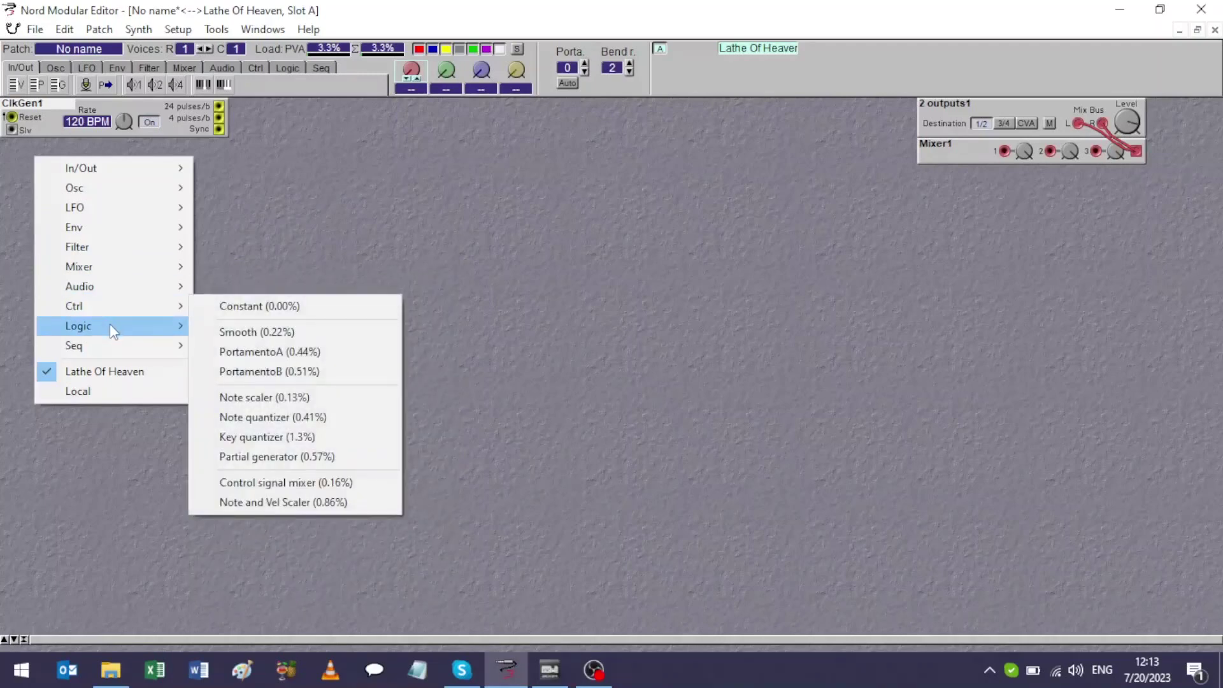
{"action": "mouse_move", "coordinate": [114, 208]}
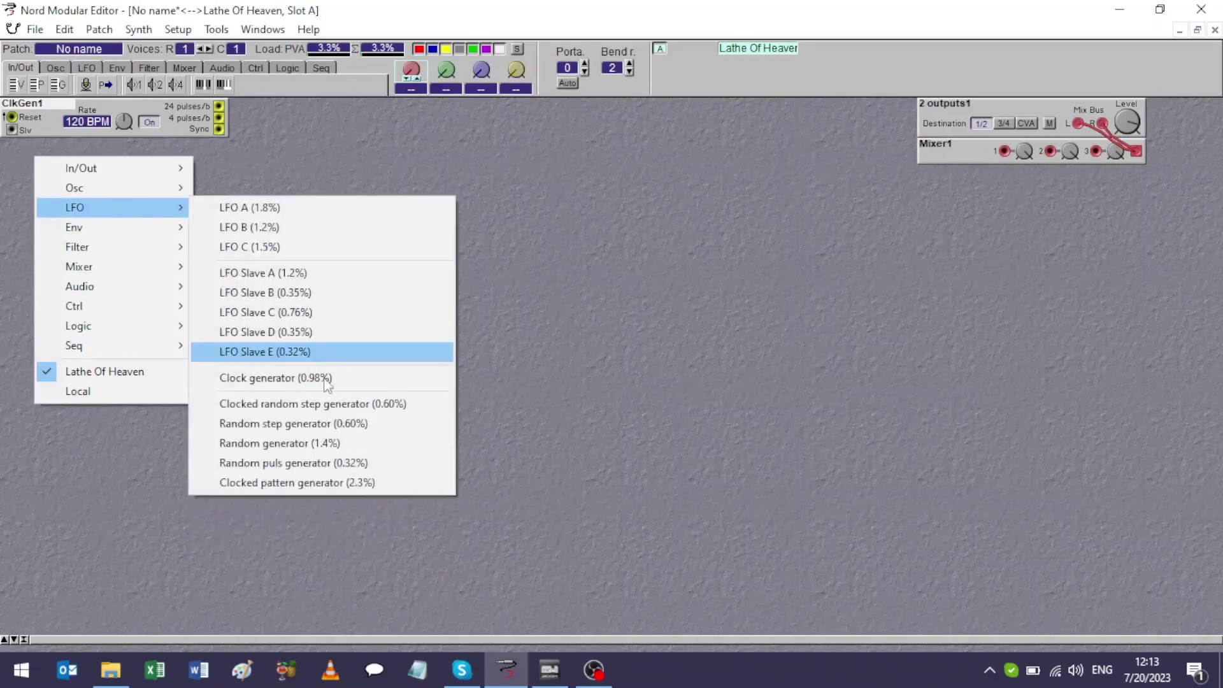
{"action": "left_click", "coordinate": [325, 481]}
{"action": "left_click", "coordinate": [144, 160]}
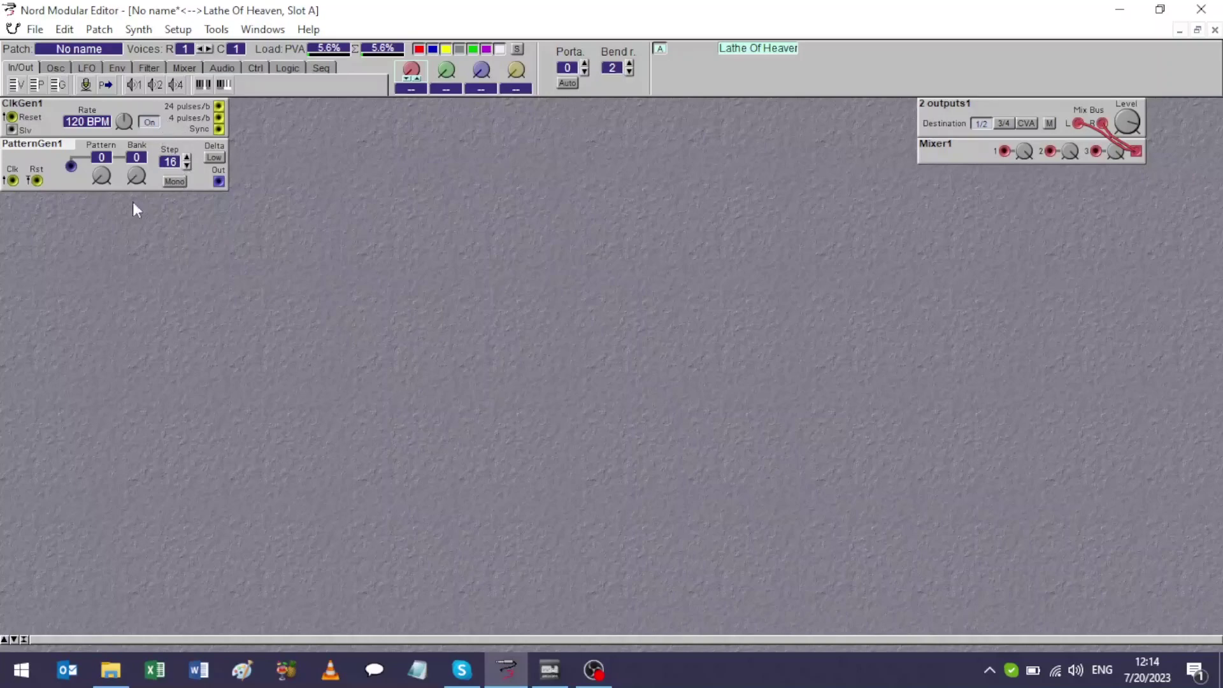
Add a logic processor (LogicProc1) snugly below PatternGen1.
{"action": "right_click", "coordinate": [51, 240]}
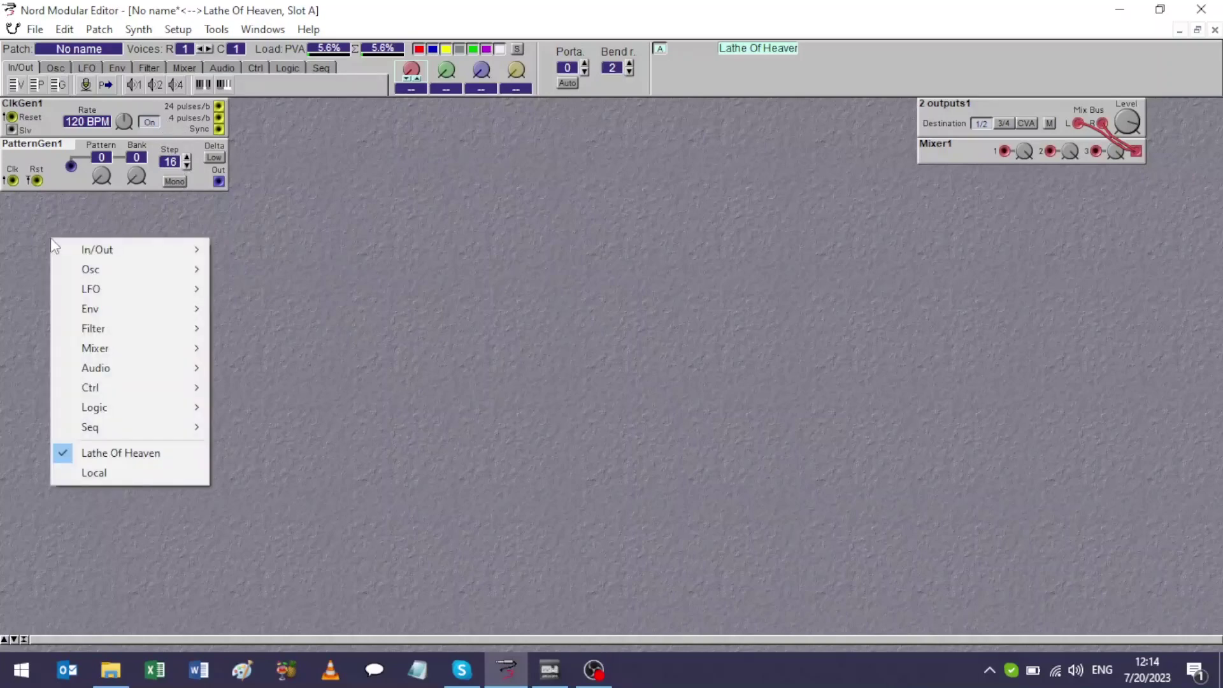
{"action": "mouse_move", "coordinate": [101, 402]}
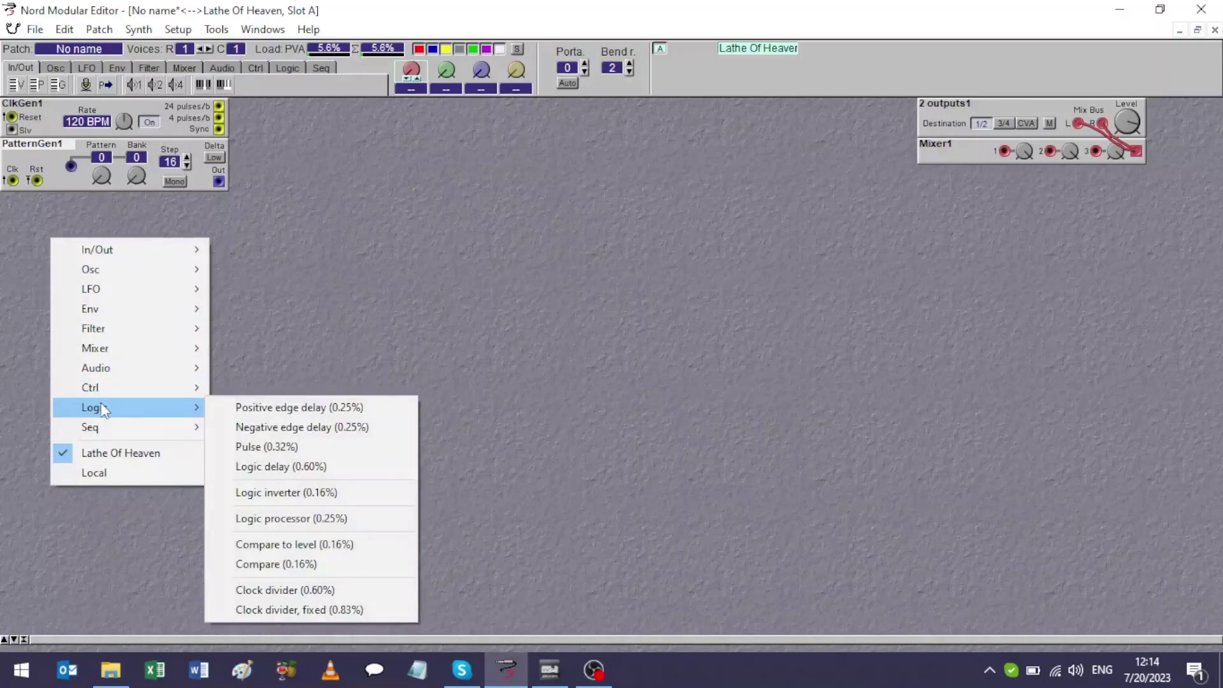
{"action": "left_click", "coordinate": [261, 509]}
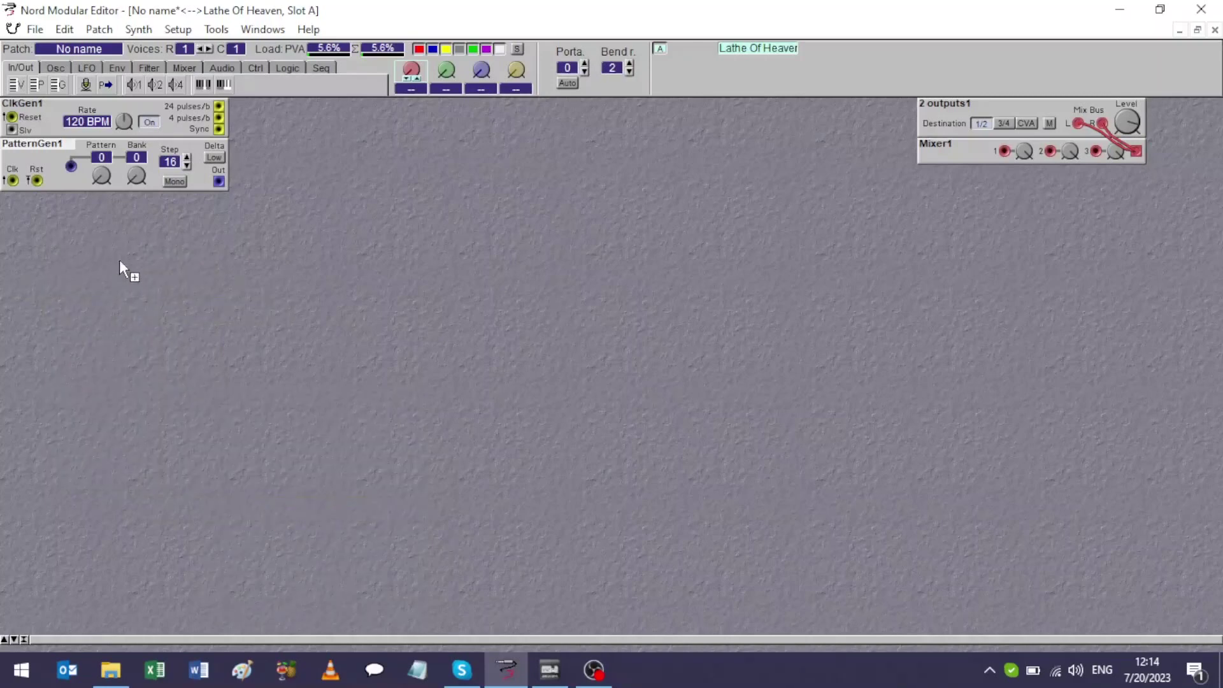
{"action": "left_click", "coordinate": [121, 218]}
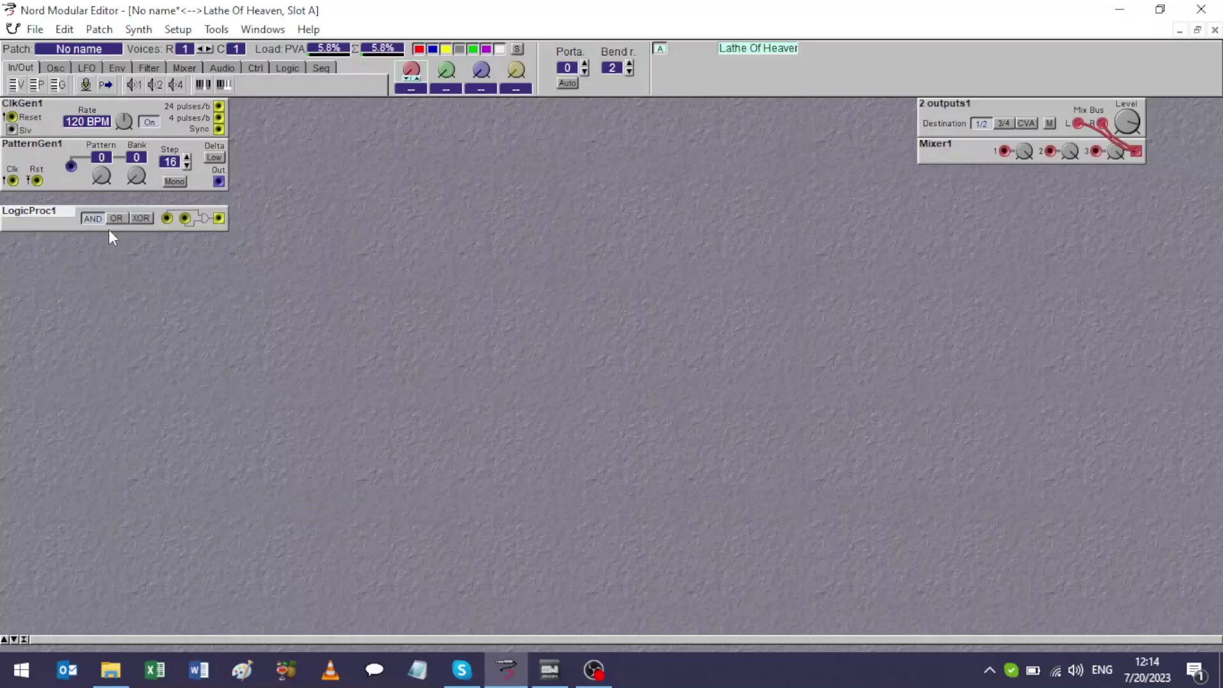
{"action": "left_click_drag", "start_coordinate": [66, 226], "coordinate": [65, 212]}
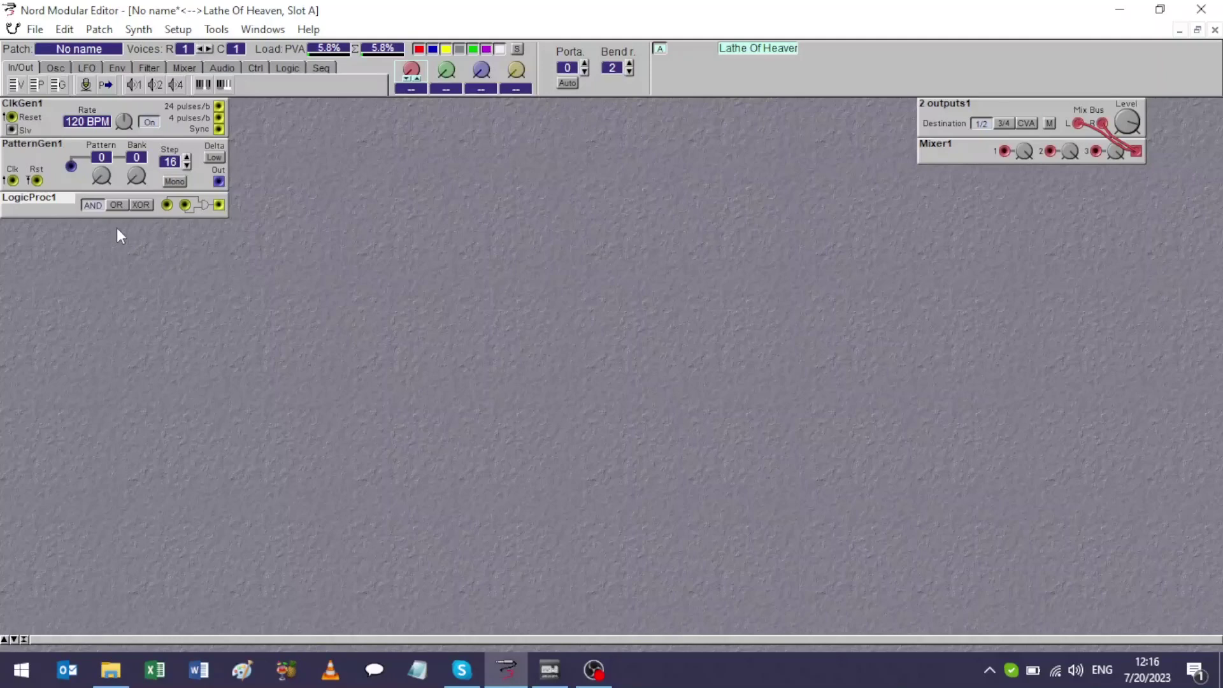
Add a random pulse generator (RndPulsGen1) below LogicProc1.
{"action": "right_click", "coordinate": [53, 248]}
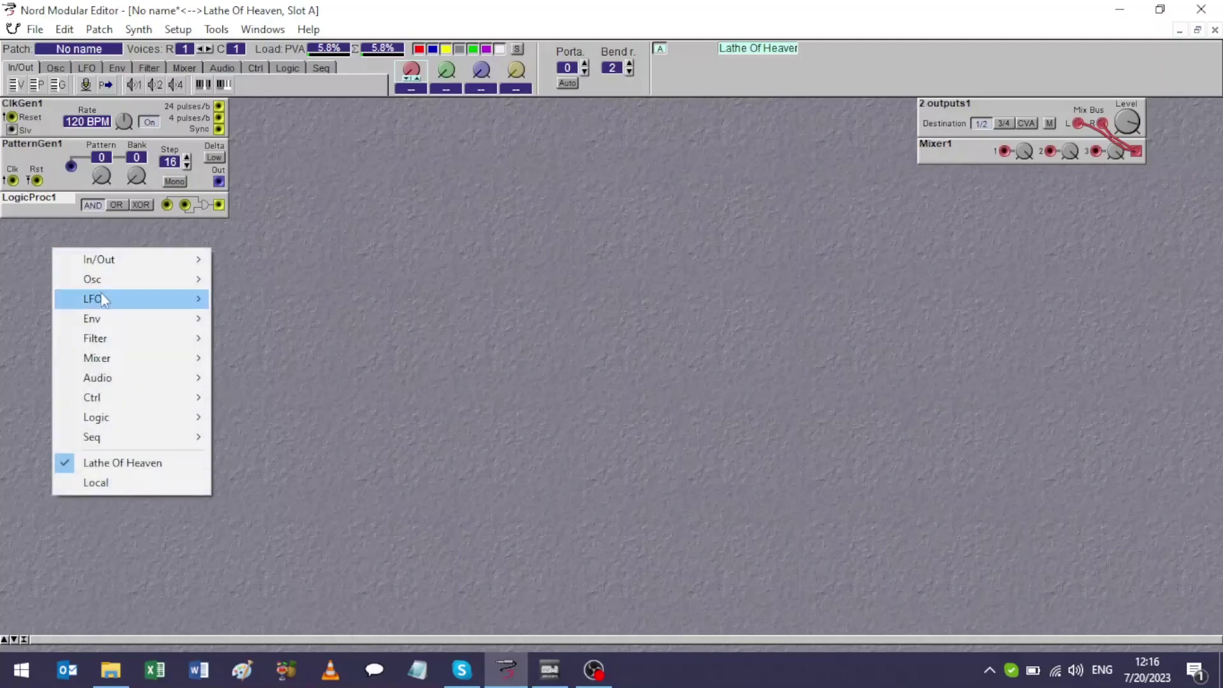
{"action": "mouse_move", "coordinate": [104, 298]}
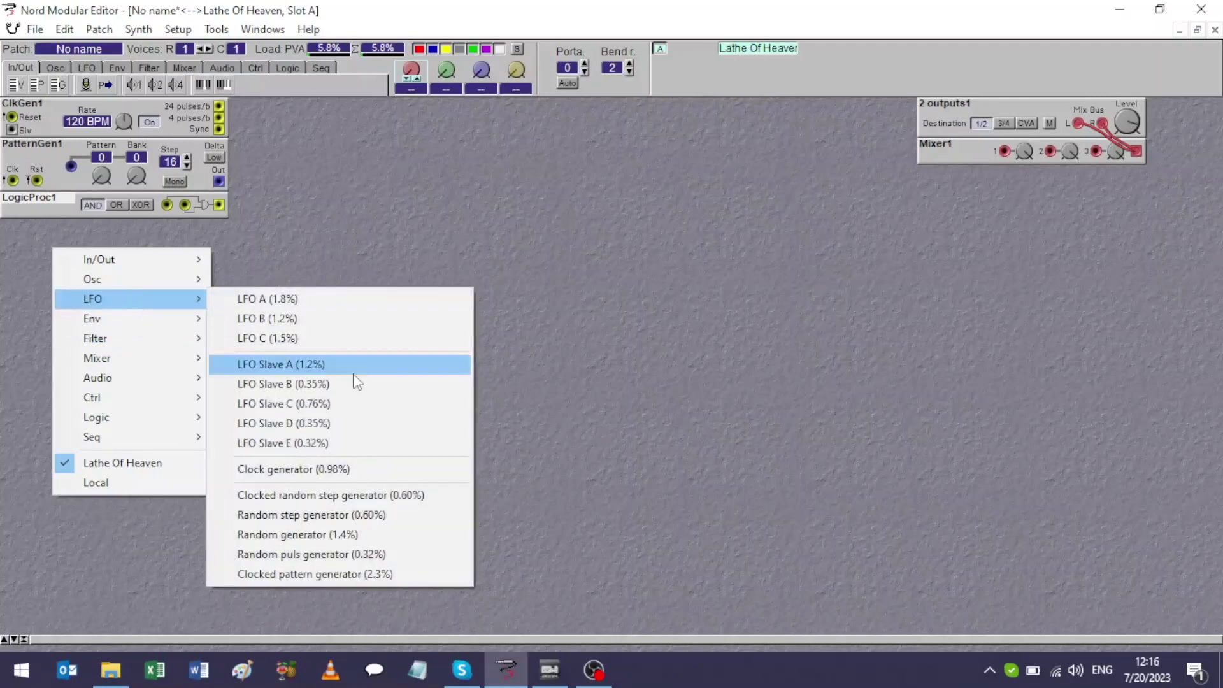
{"action": "left_click", "coordinate": [336, 554]}
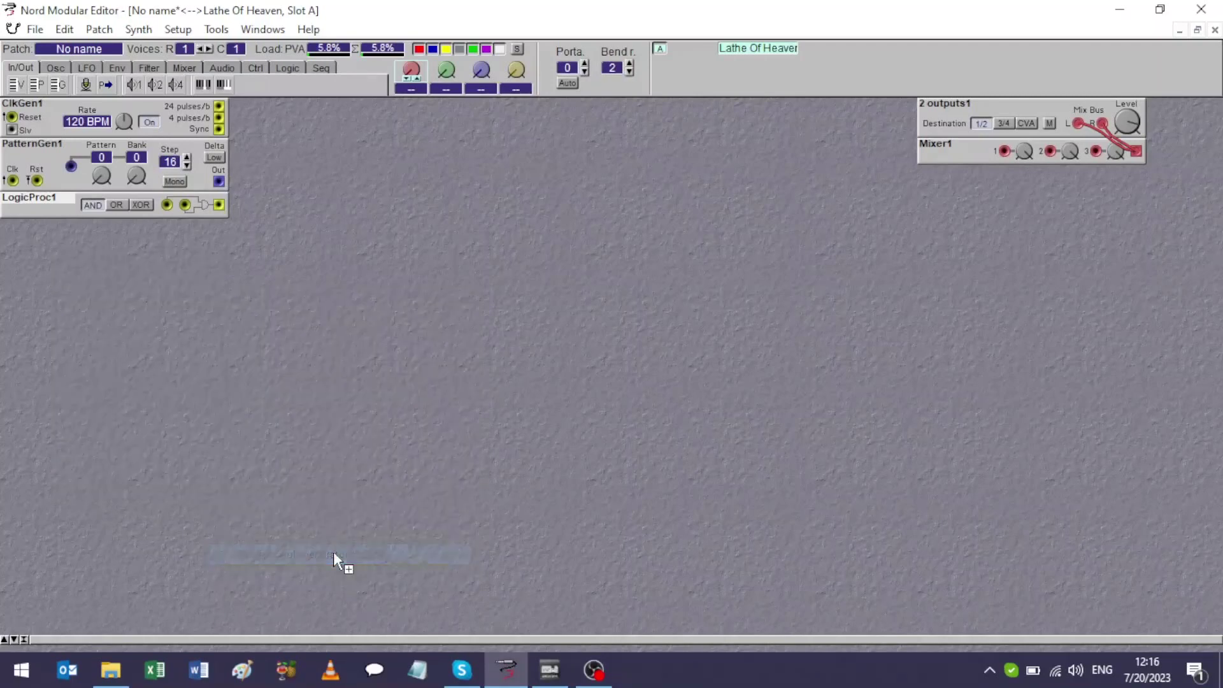
{"action": "left_click", "coordinate": [123, 235]}
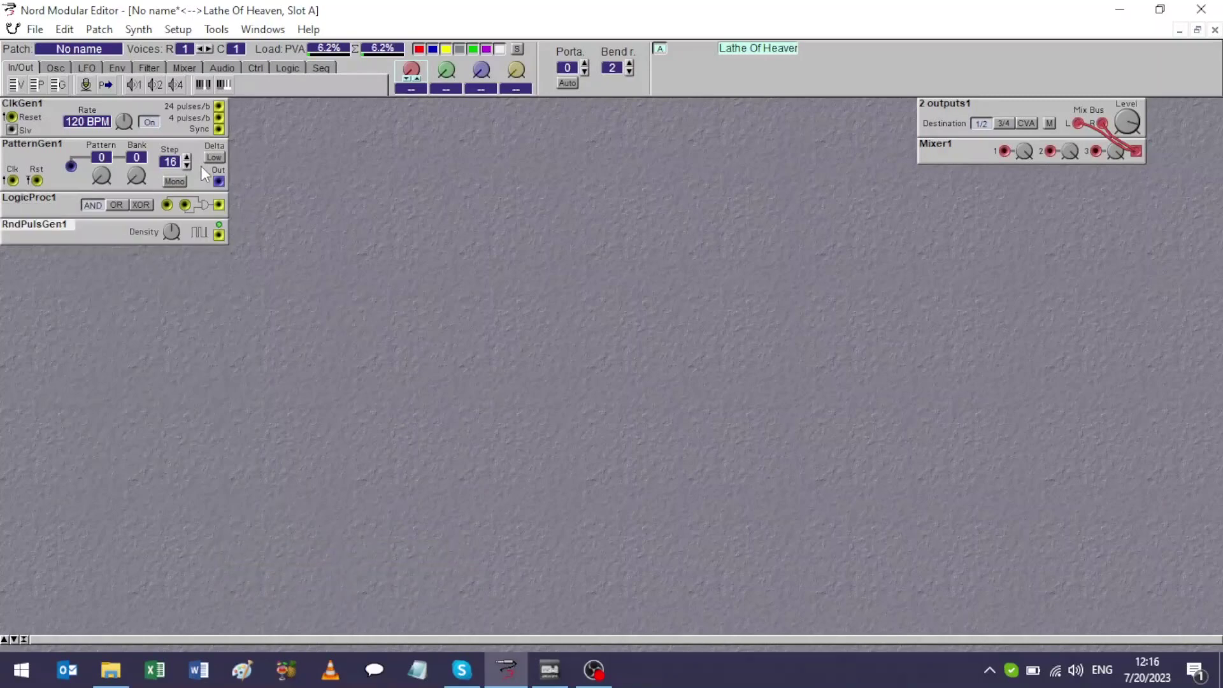
Clock PatternGen1 from ClkGen1's 4 pulses/b, and feed PatternGen1 and RndPulsGen1 into LogicProc1.
{"action": "left_click_drag", "start_coordinate": [218, 117], "coordinate": [12, 181]}
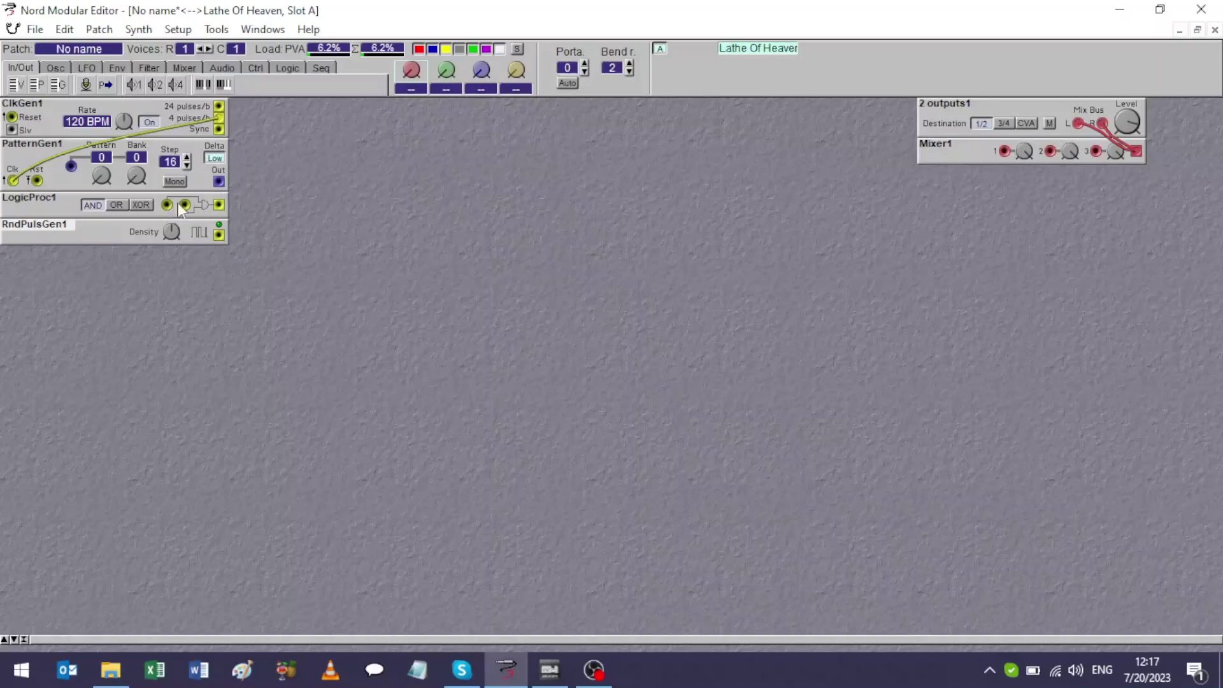
{"action": "left_click_drag", "start_coordinate": [218, 182], "coordinate": [167, 205]}
{"action": "left_click", "coordinate": [172, 232]}
{"action": "left_click_drag", "start_coordinate": [220, 235], "coordinate": [186, 205]}
Place an OSC B oscillator beside the existing modules.
{"action": "right_click", "coordinate": [258, 132]}
{"action": "mouse_move", "coordinate": [297, 167]}
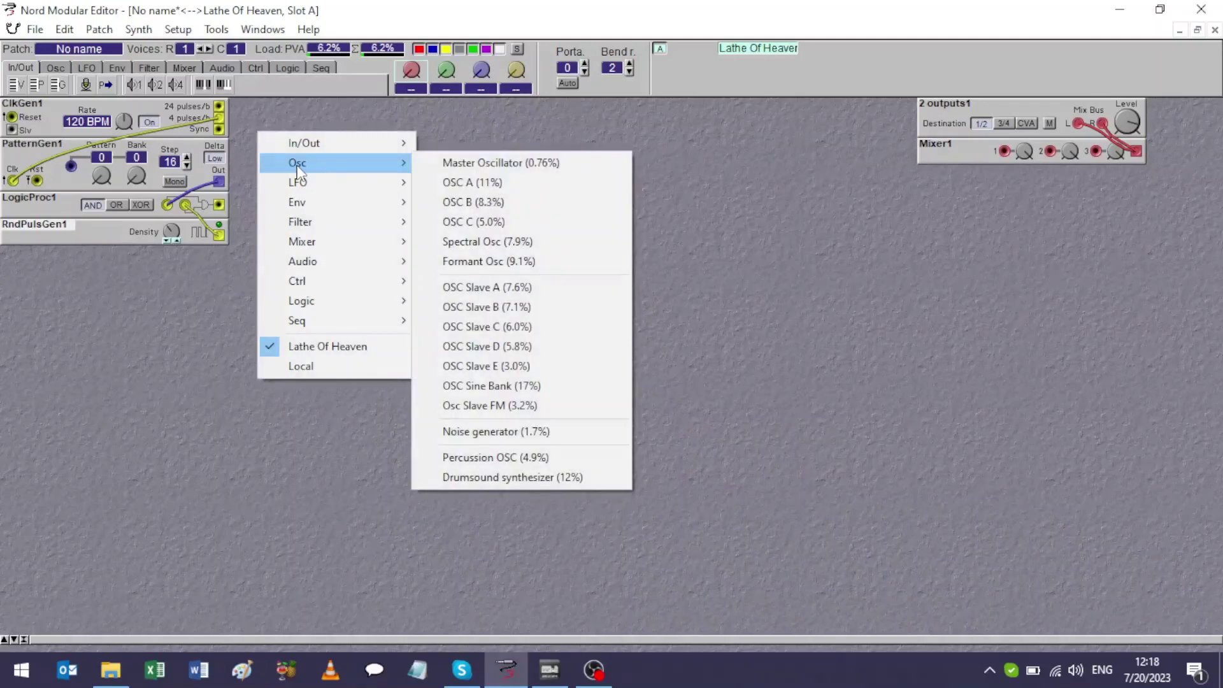
{"action": "left_click", "coordinate": [463, 202]}
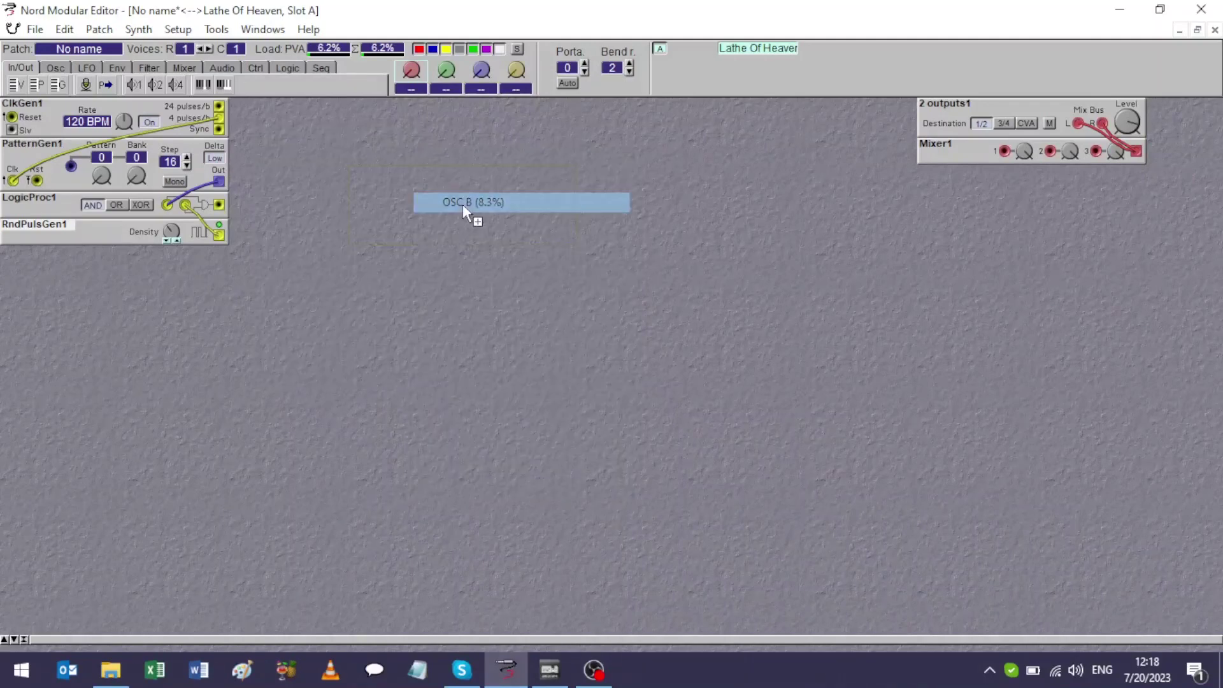
{"action": "left_click", "coordinate": [347, 141]}
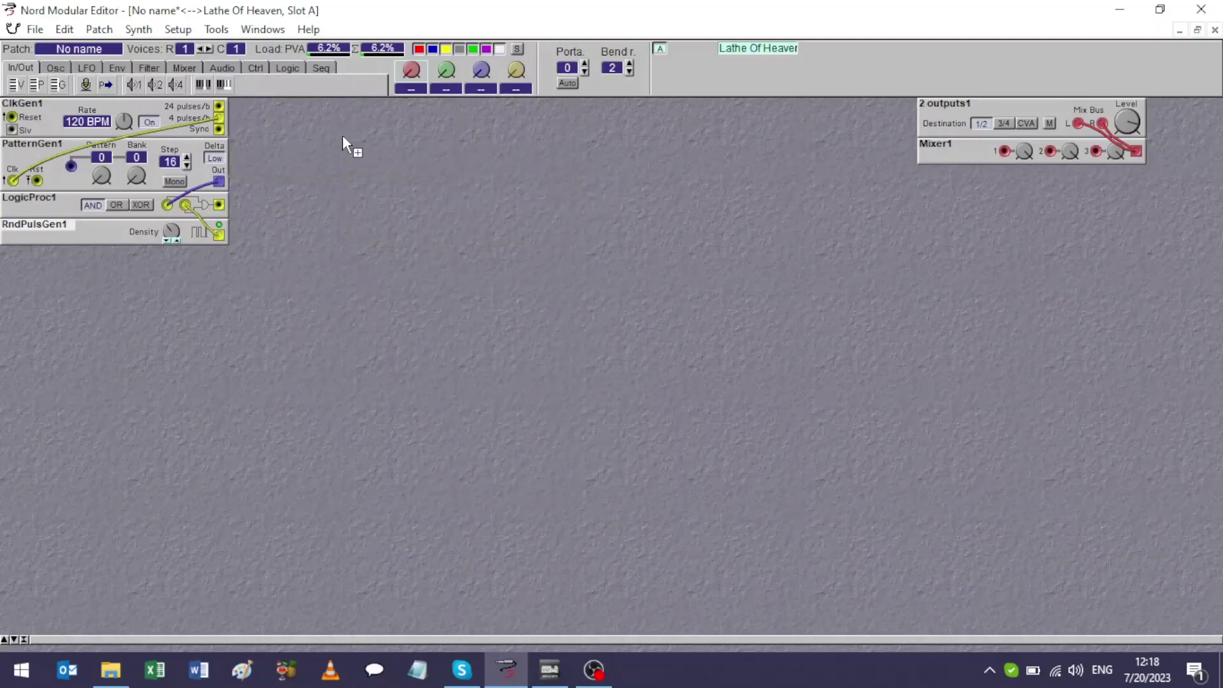
Add a 24dB classic low-pass filter (FilterF1) next to OscB1.
{"action": "right_click", "coordinate": [484, 150]}
{"action": "mouse_move", "coordinate": [526, 234]}
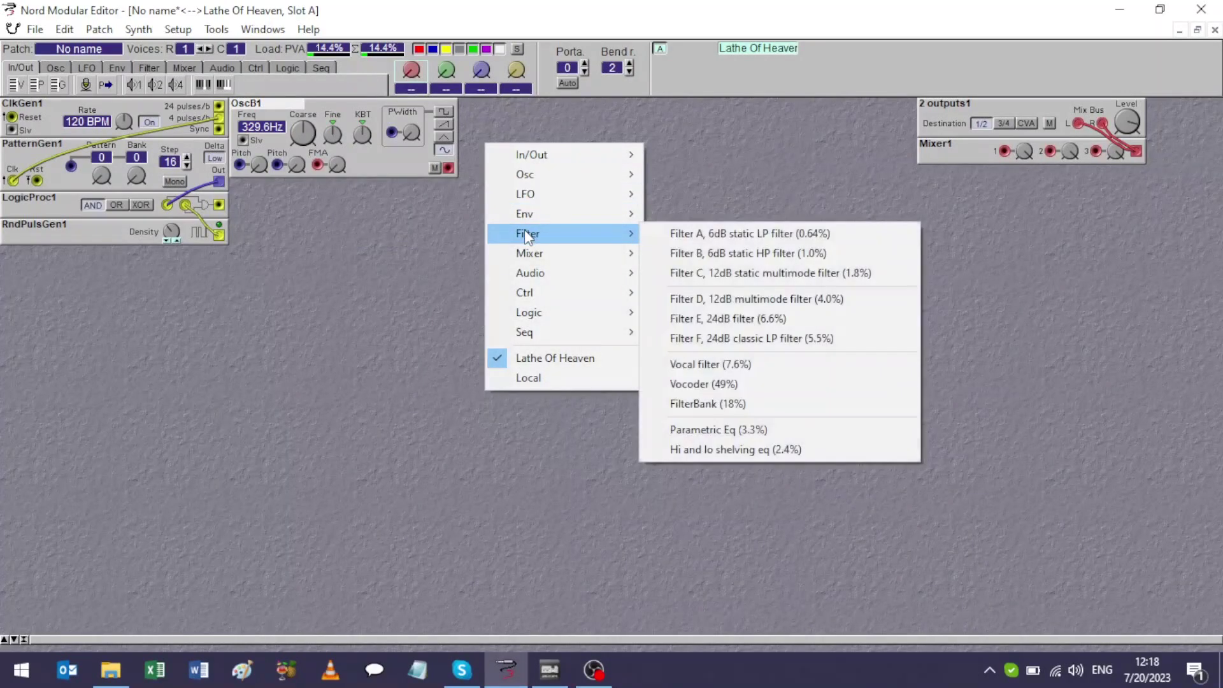
{"action": "left_click", "coordinate": [741, 338]}
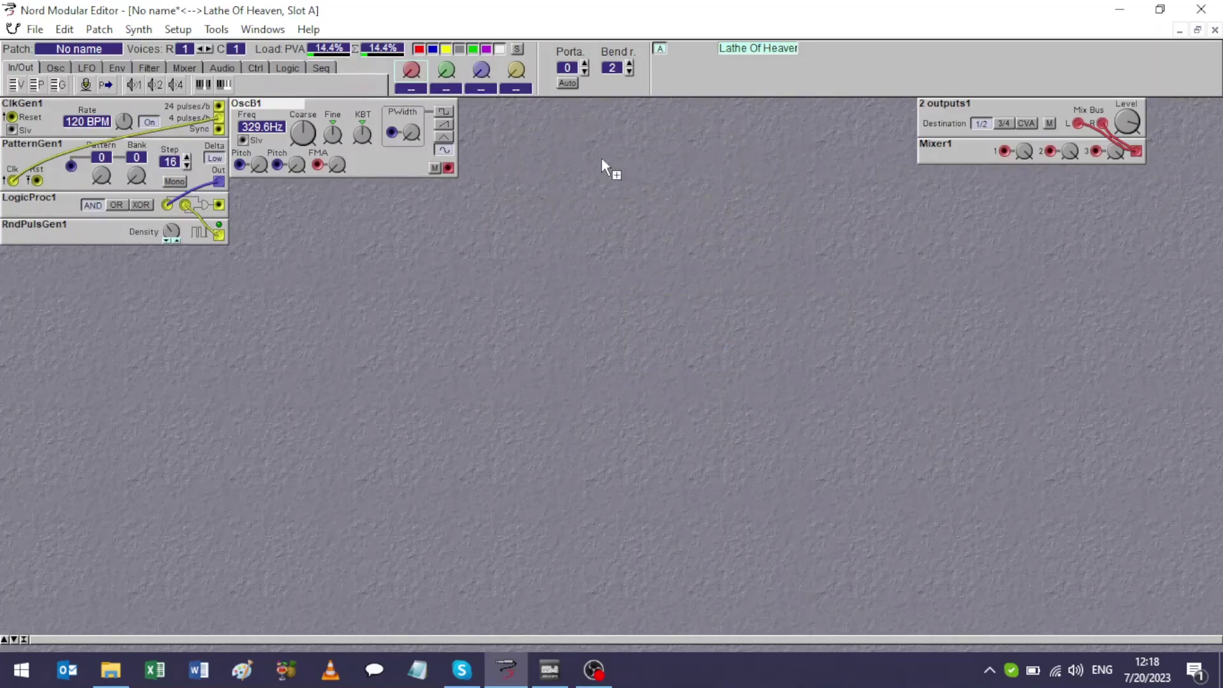
{"action": "left_click", "coordinate": [573, 148]}
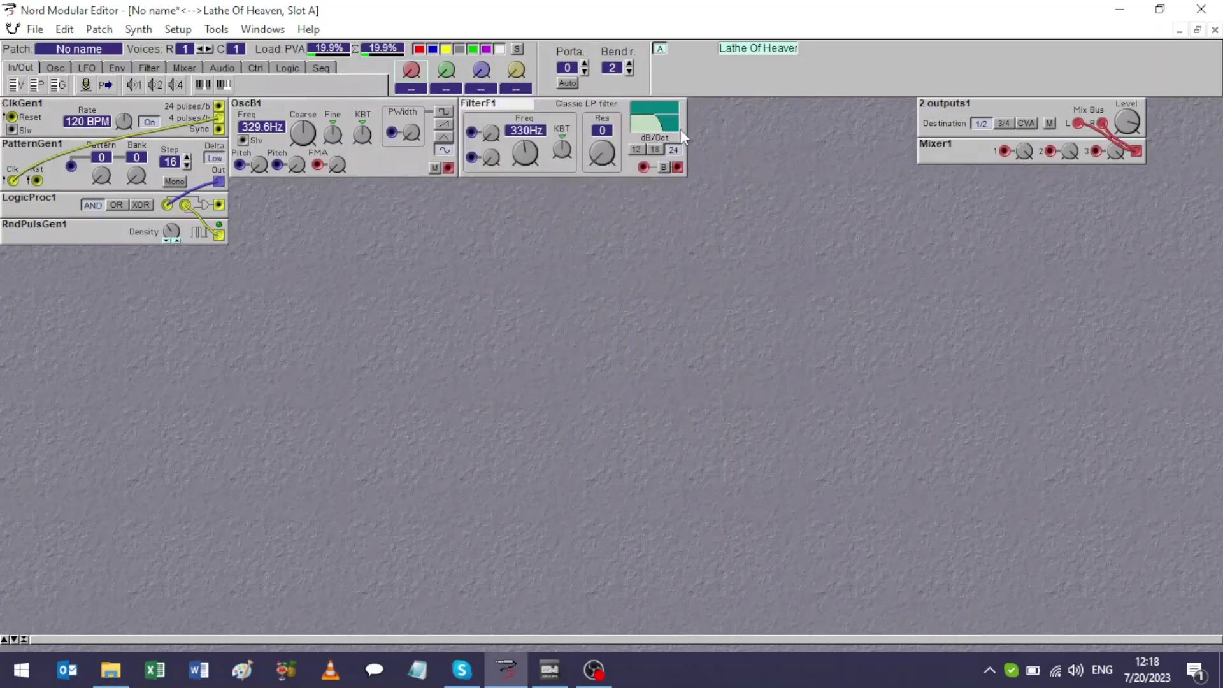
Add an attack-decay envelope left of the outputs module and switch OscB1 to square wave.
{"action": "right_click", "coordinate": [701, 129]}
{"action": "mouse_move", "coordinate": [740, 166]}
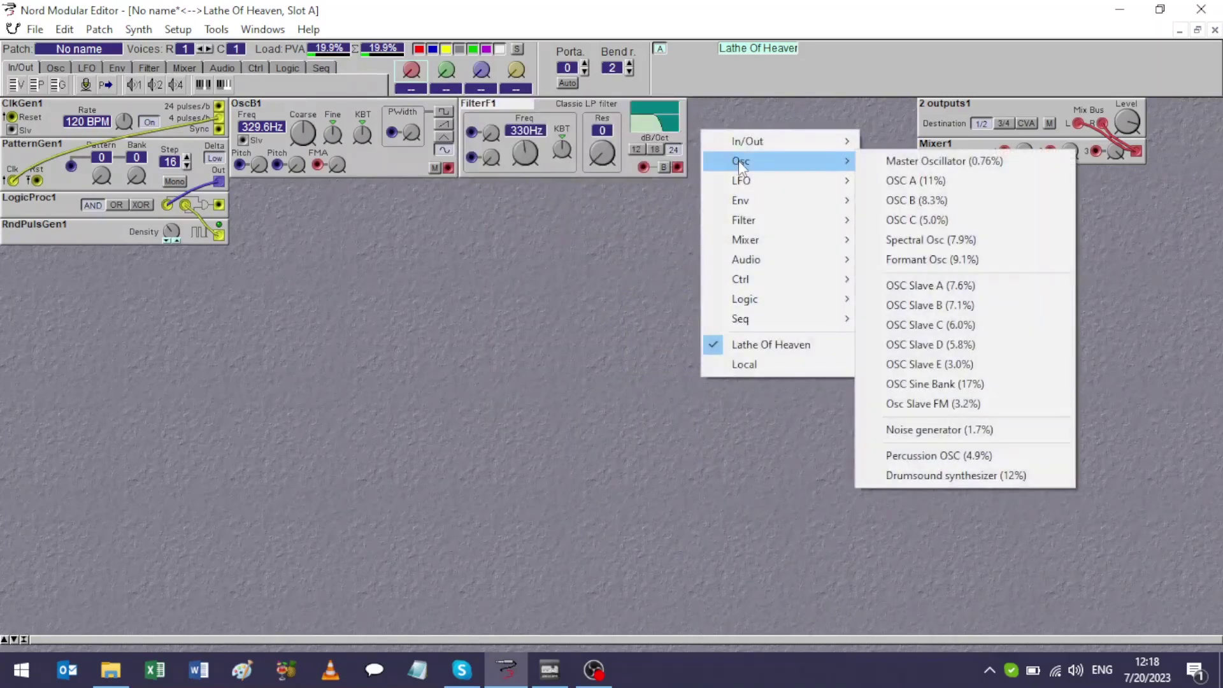
{"action": "mouse_move", "coordinate": [744, 196]}
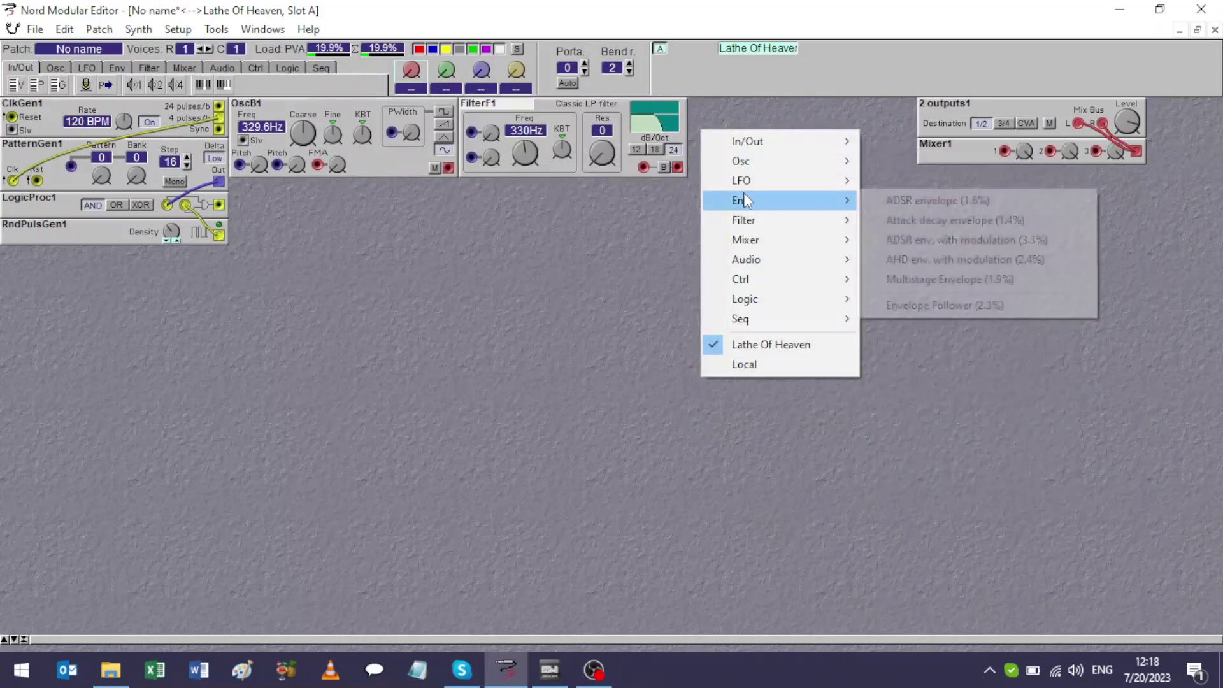
{"action": "left_click", "coordinate": [886, 220]}
{"action": "left_click", "coordinate": [793, 109]}
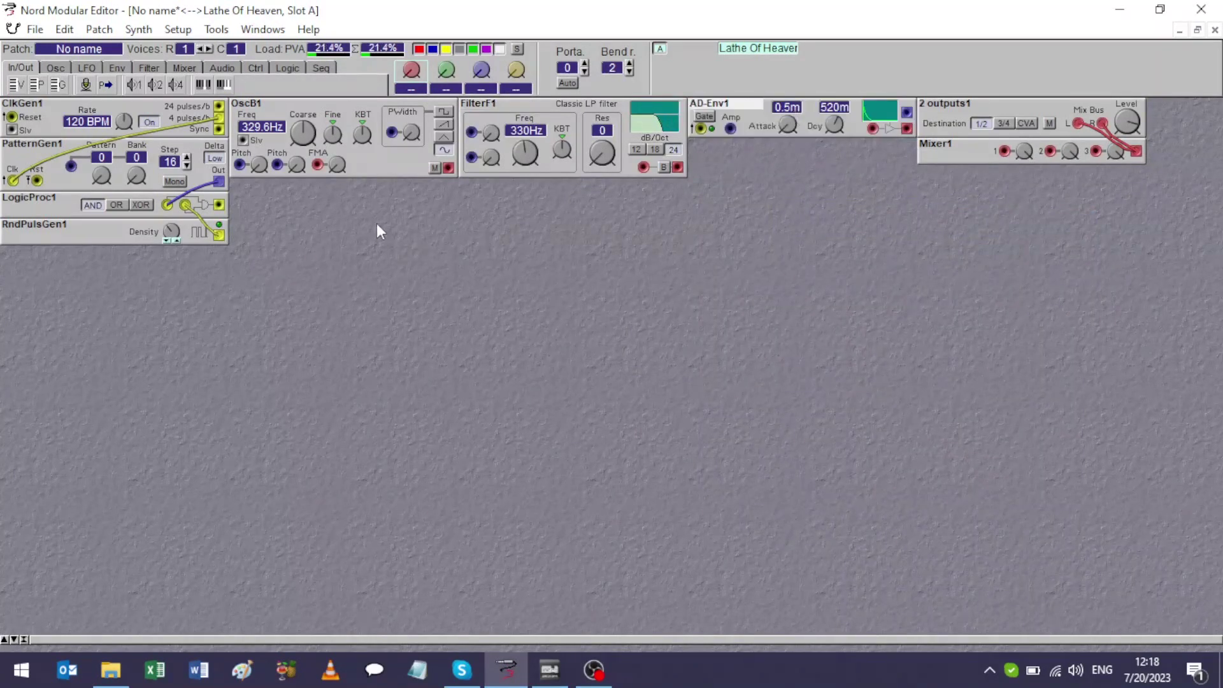
{"action": "left_click", "coordinate": [444, 114]}
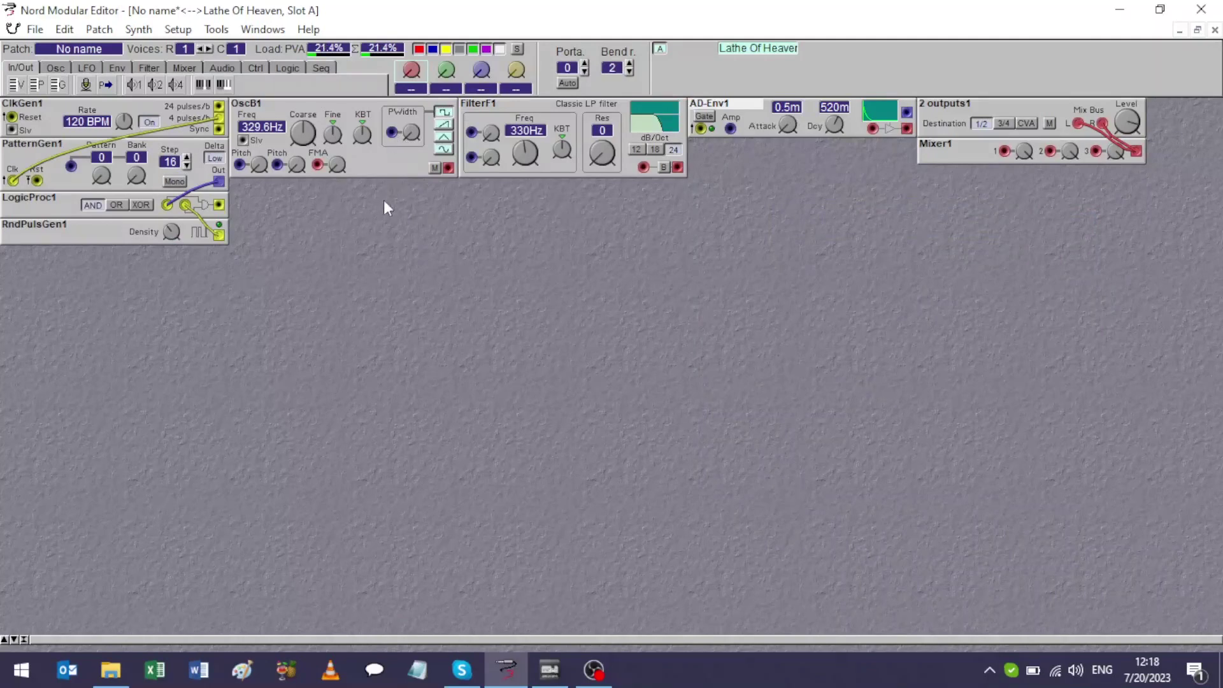
Choose the Digitizer module from the Audio category.
{"action": "right_click", "coordinate": [728, 172]}
{"action": "mouse_move", "coordinate": [799, 297]}
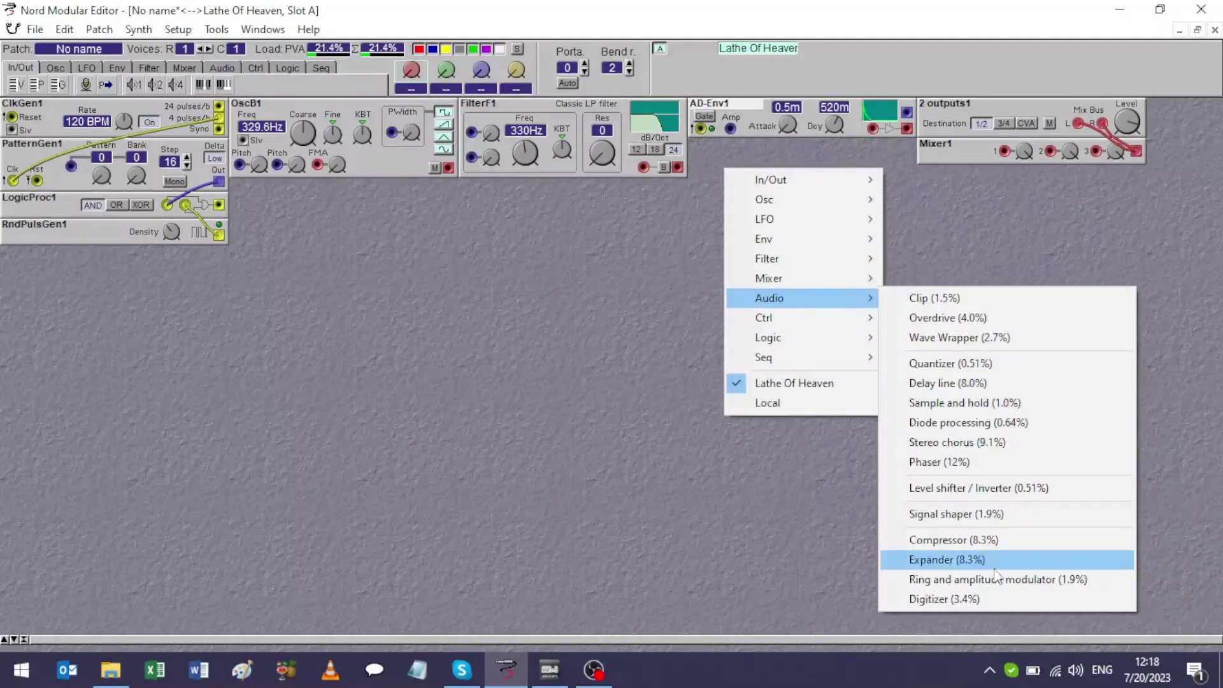
{"action": "left_click", "coordinate": [965, 599]}
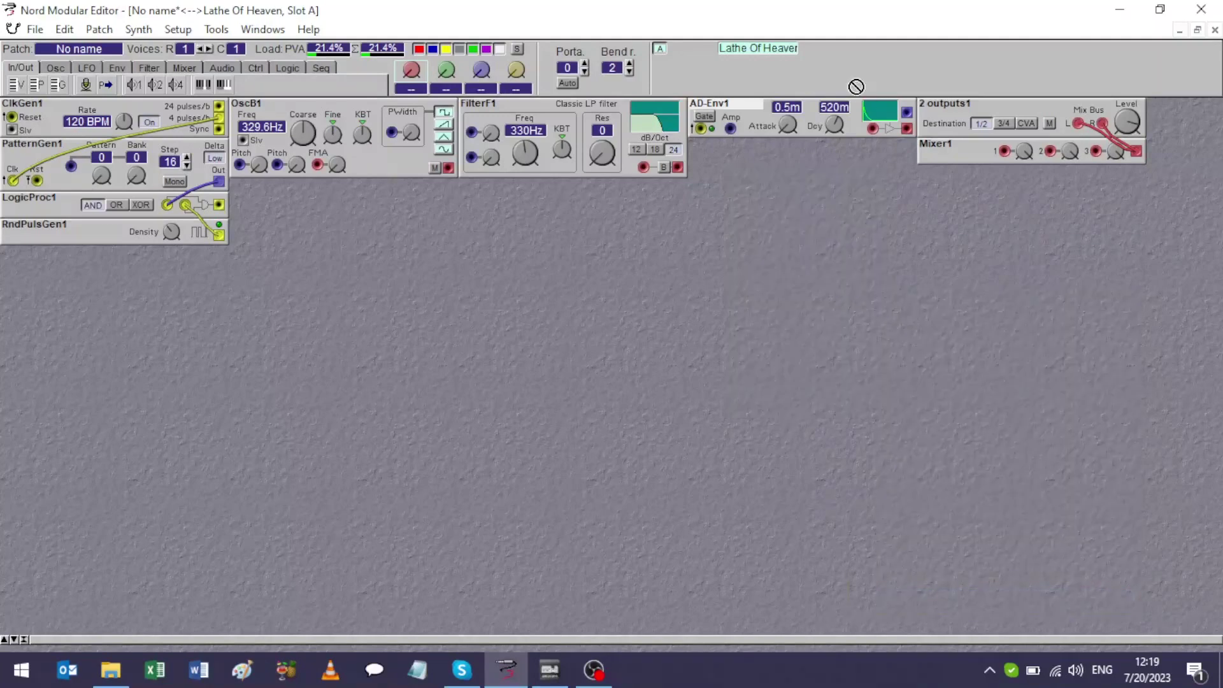
Place Digitizer1 under AD-Env1 and cable OscB1's output into the filter chain.
{"action": "left_click", "coordinate": [804, 159]}
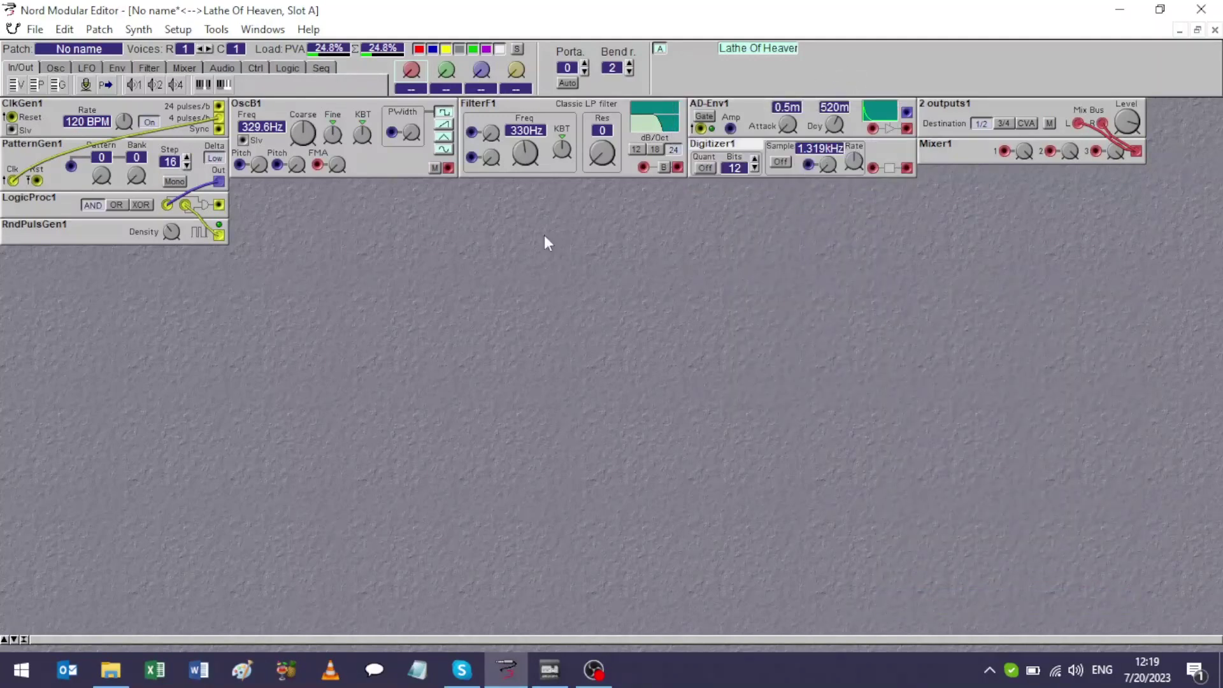
{"action": "left_click", "coordinate": [448, 112]}
{"action": "left_click_drag", "start_coordinate": [448, 167], "coordinate": [1004, 151]}
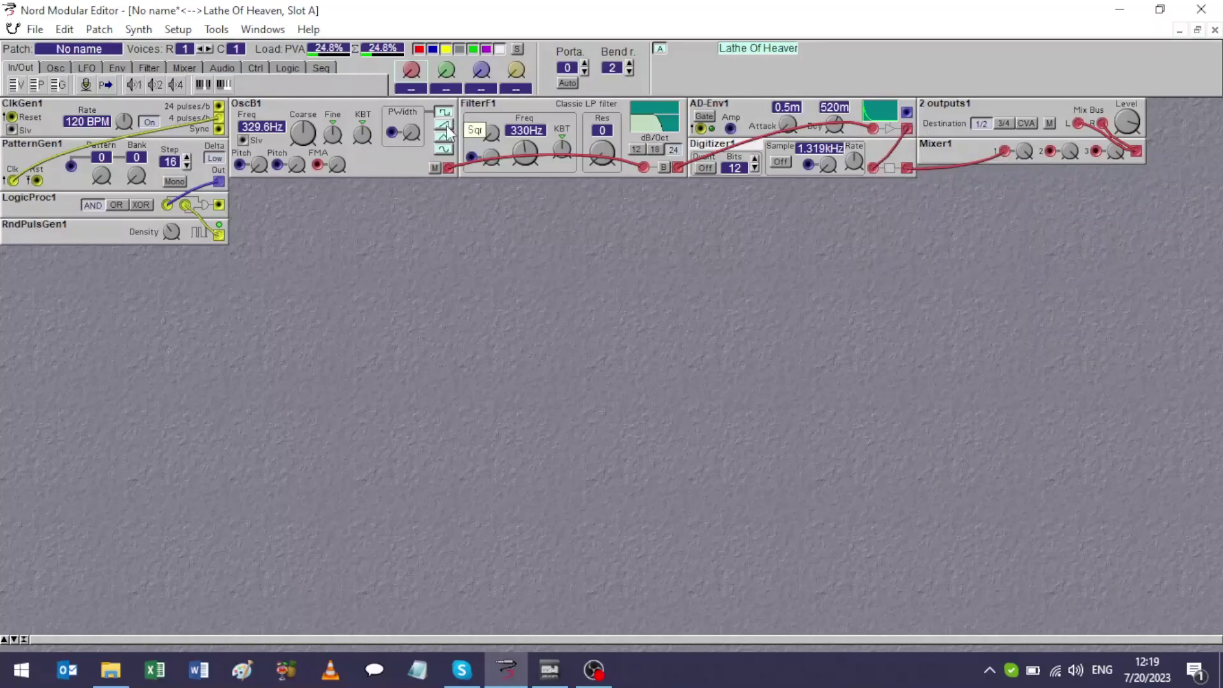
Set FilterF1's resonance to 17 and cutoff frequency to 831Hz.
{"action": "left_click", "coordinate": [524, 151]}
{"action": "left_click_drag", "start_coordinate": [610, 148], "coordinate": [606, 149]}
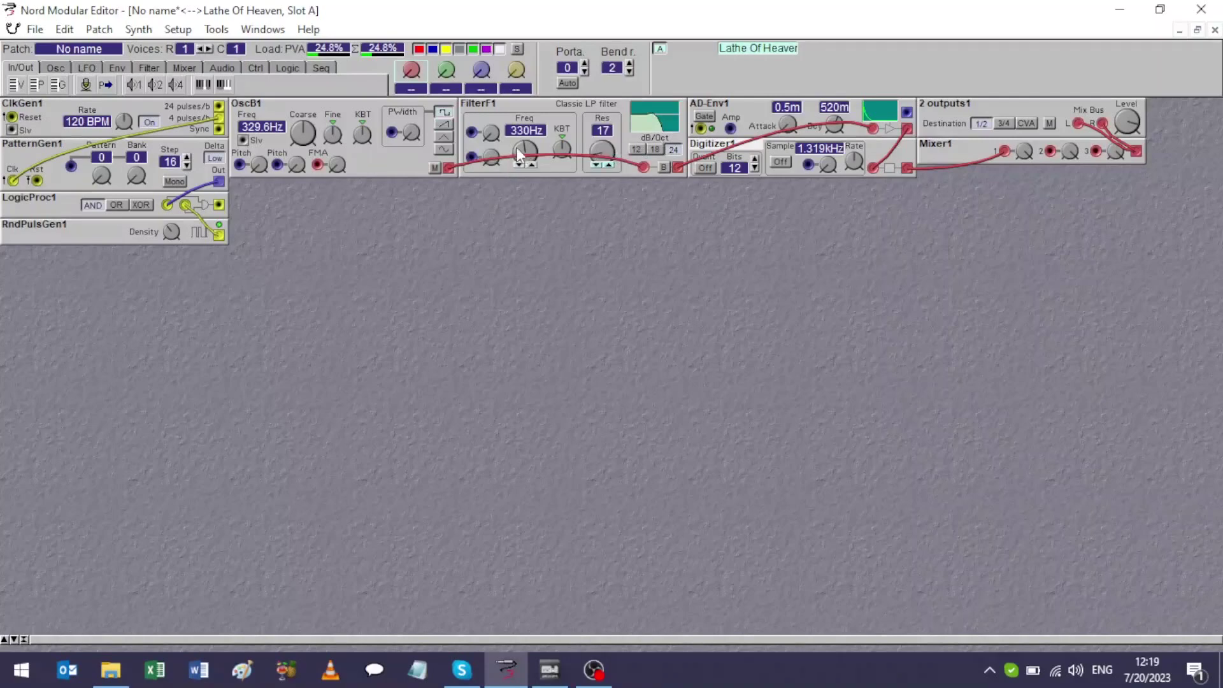
{"action": "left_click_drag", "start_coordinate": [525, 151], "coordinate": [528, 137]}
Browse the Osc, Mixer, Logic and Seq module categories without adding anything.
{"action": "right_click", "coordinate": [197, 320]}
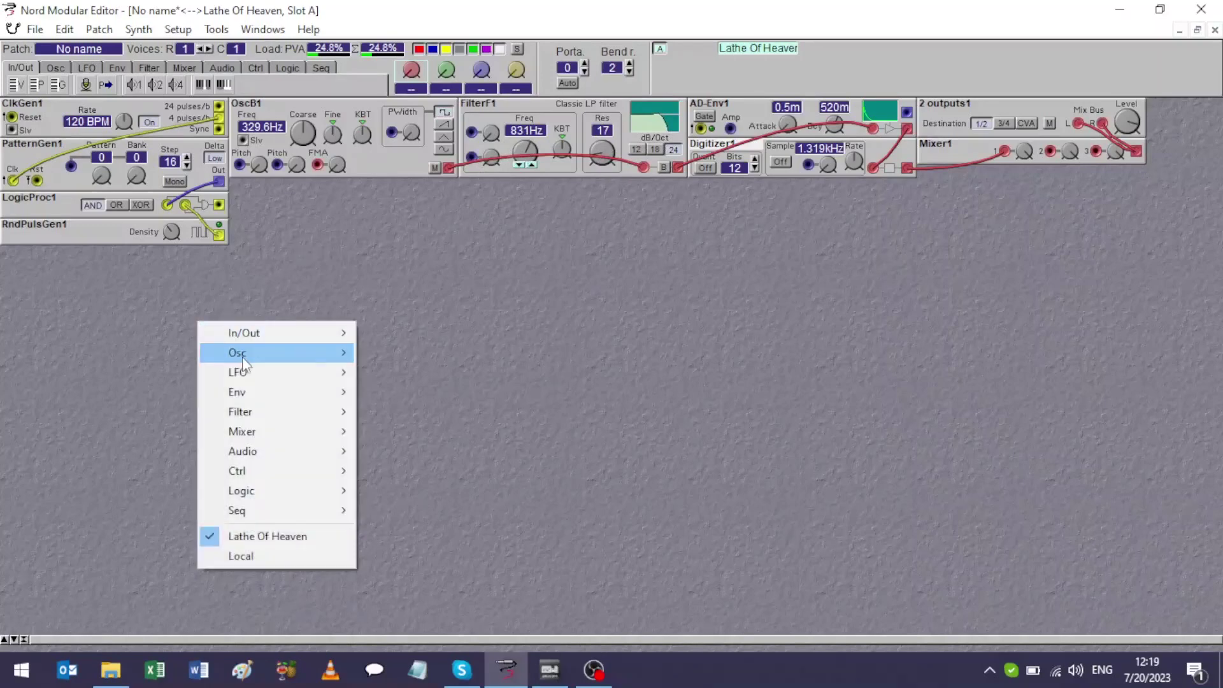
{"action": "mouse_move", "coordinate": [243, 359]}
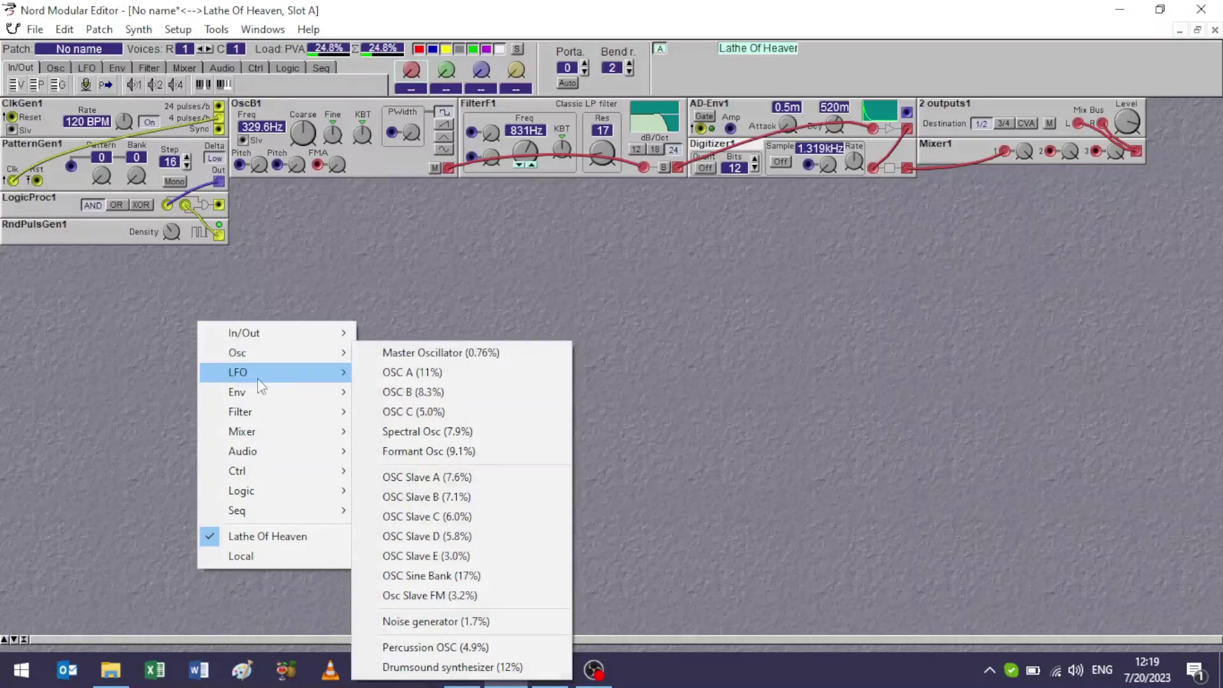
{"action": "mouse_move", "coordinate": [267, 440]}
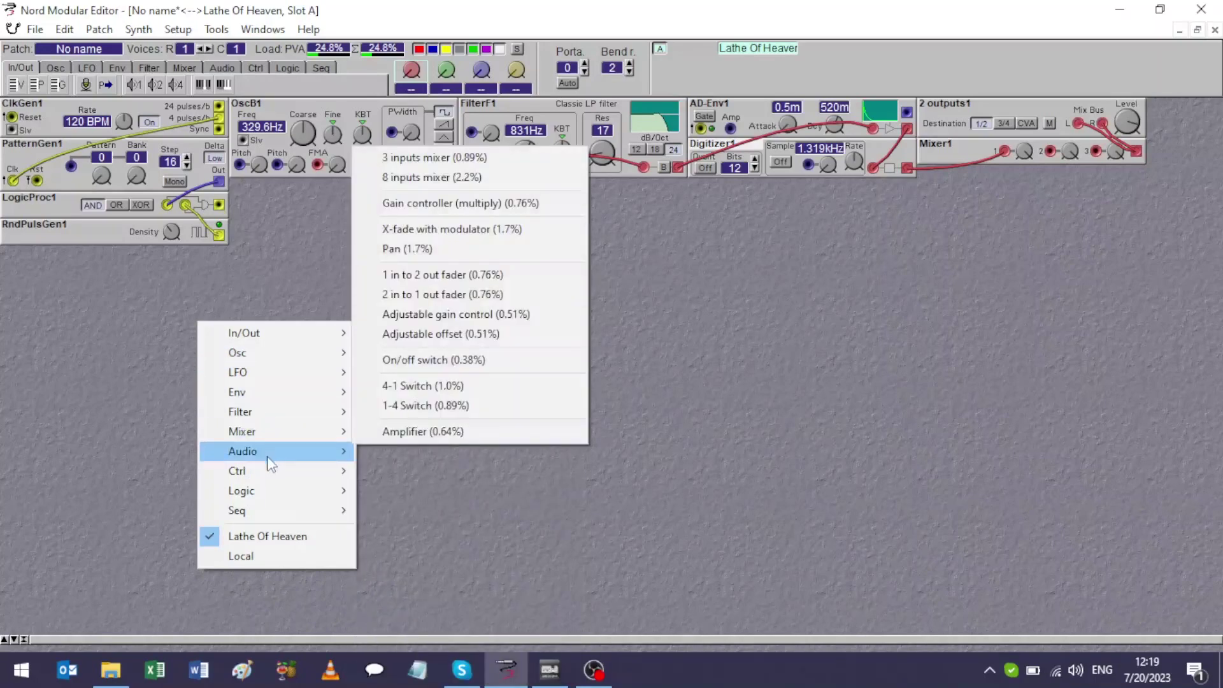
{"action": "mouse_move", "coordinate": [271, 497]}
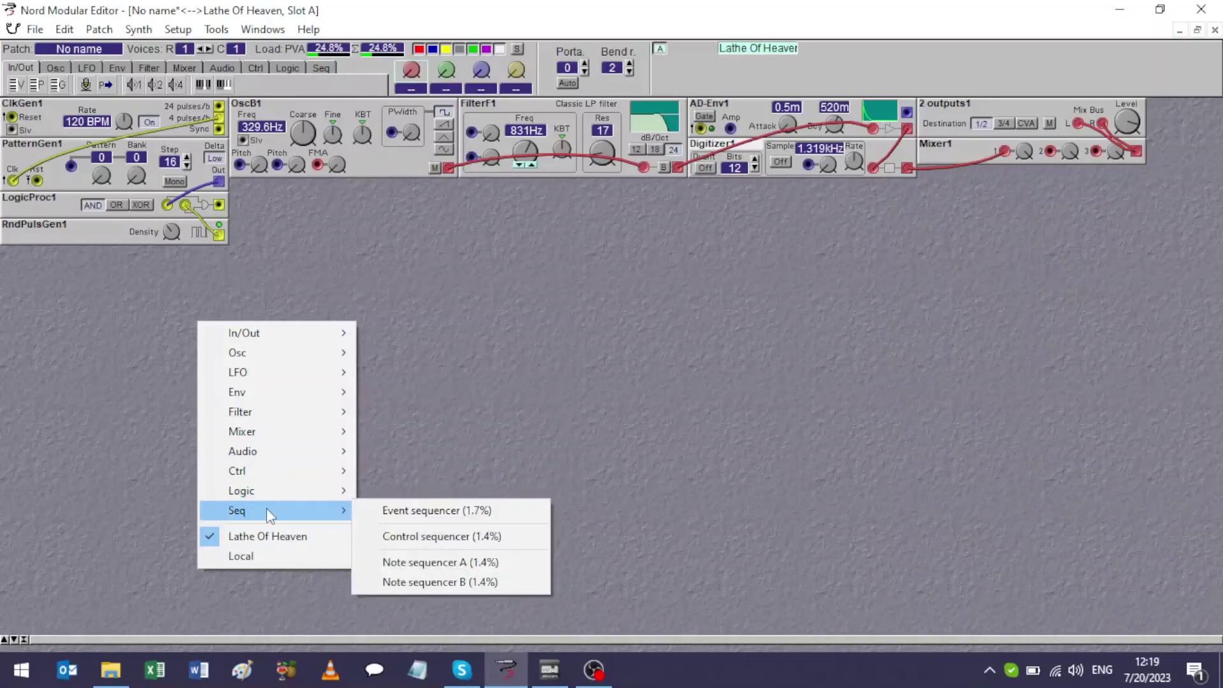
{"action": "left_click", "coordinate": [230, 202]}
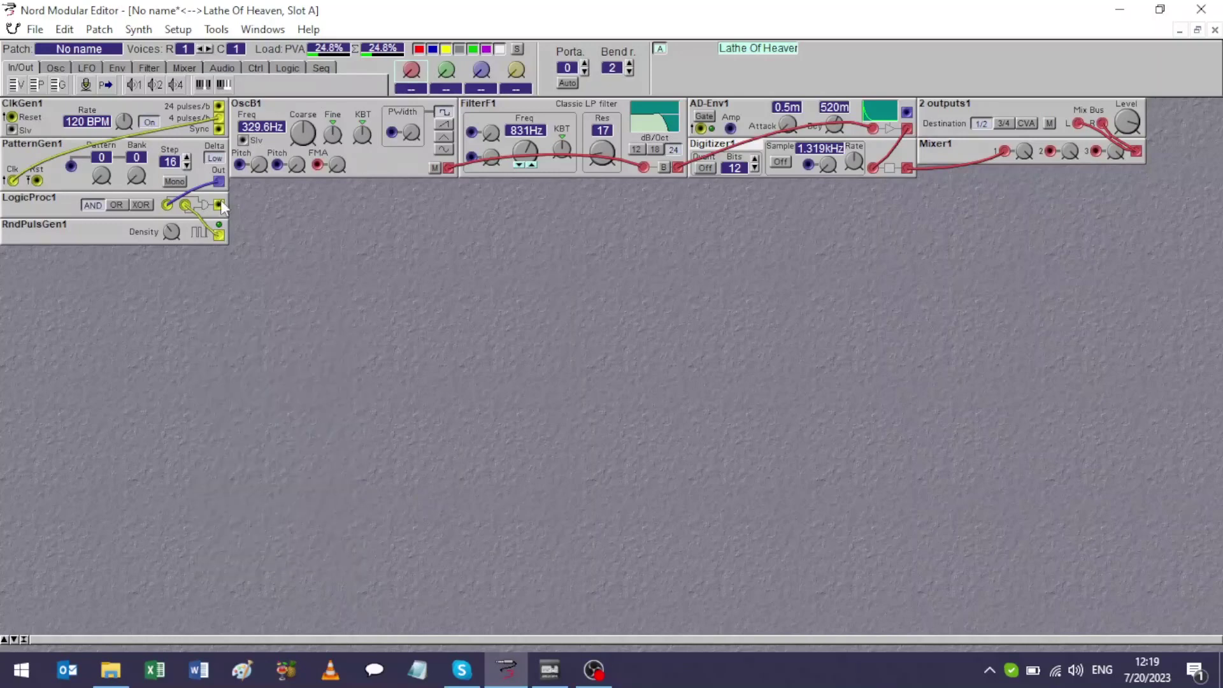
Try a LogicProc1-to-envelope-gate cable, remove it, then browse the Ctrl modules.
{"action": "left_click_drag", "start_coordinate": [237, 203], "coordinate": [701, 128]}
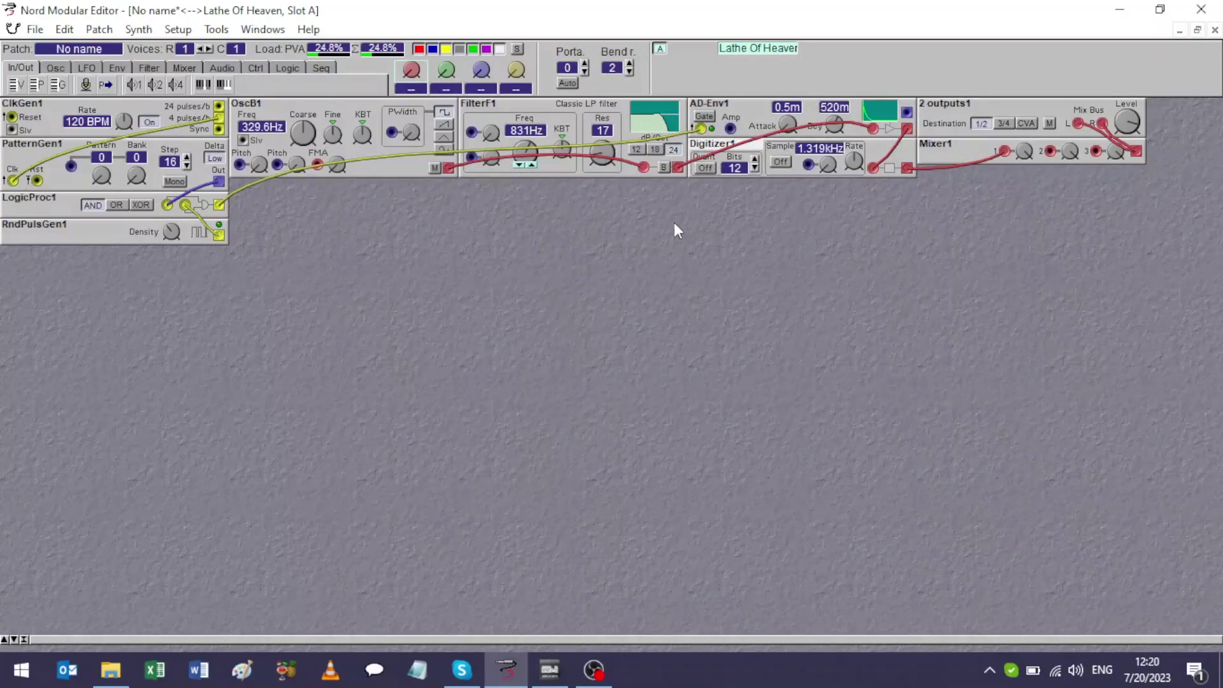
{"action": "left_click_drag", "start_coordinate": [700, 128], "coordinate": [693, 211]}
{"action": "right_click", "coordinate": [292, 286]}
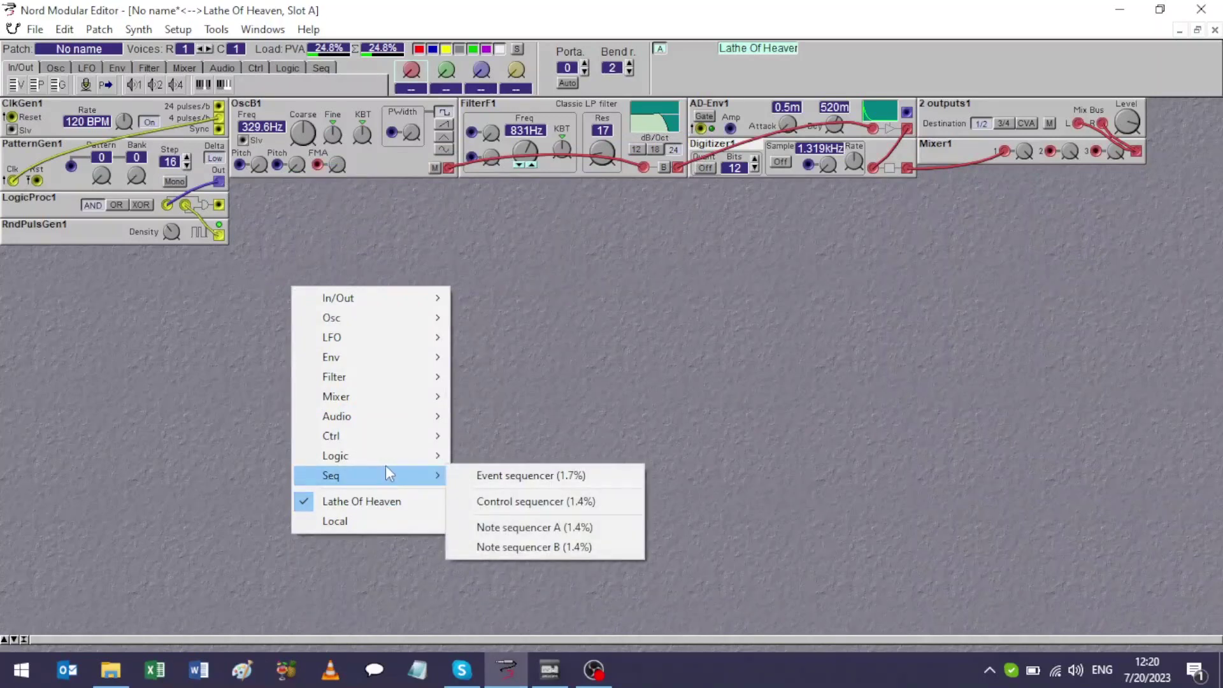
{"action": "mouse_move", "coordinate": [393, 465]}
{"action": "mouse_move", "coordinate": [395, 438]}
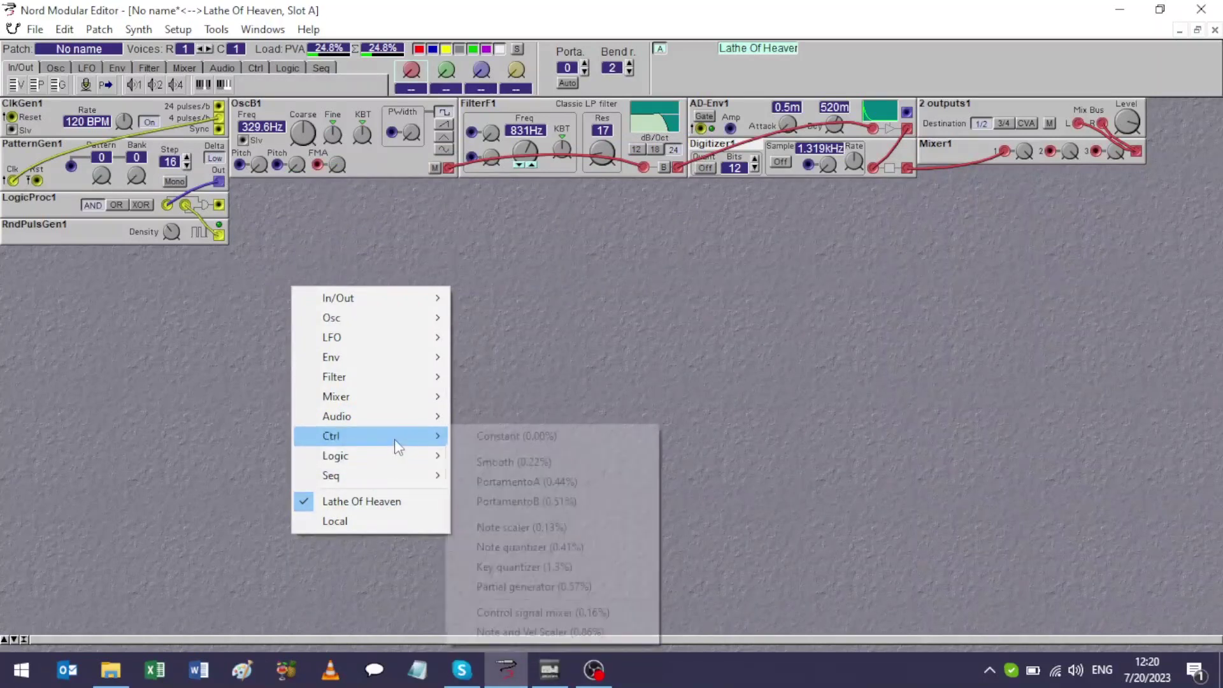
Place a Key quantizer below RndPulsGen1 and lower its range from ±64 to ±32.0.
{"action": "left_click", "coordinate": [505, 566]}
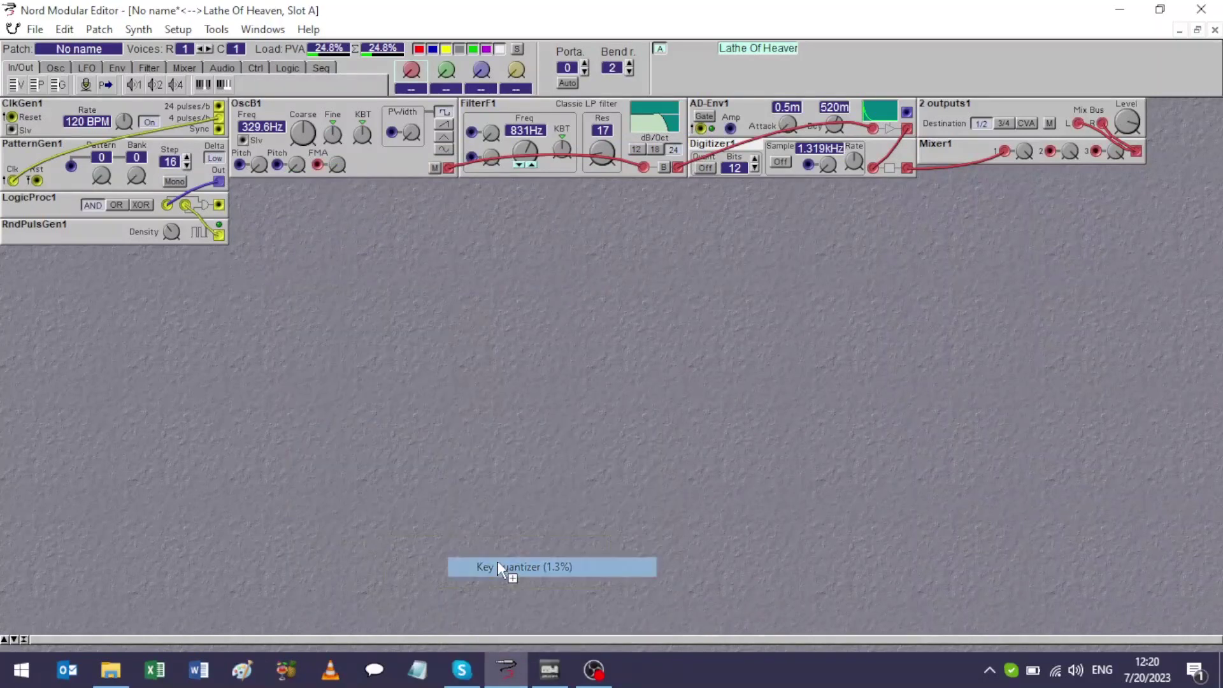
{"action": "left_click", "coordinate": [110, 281]}
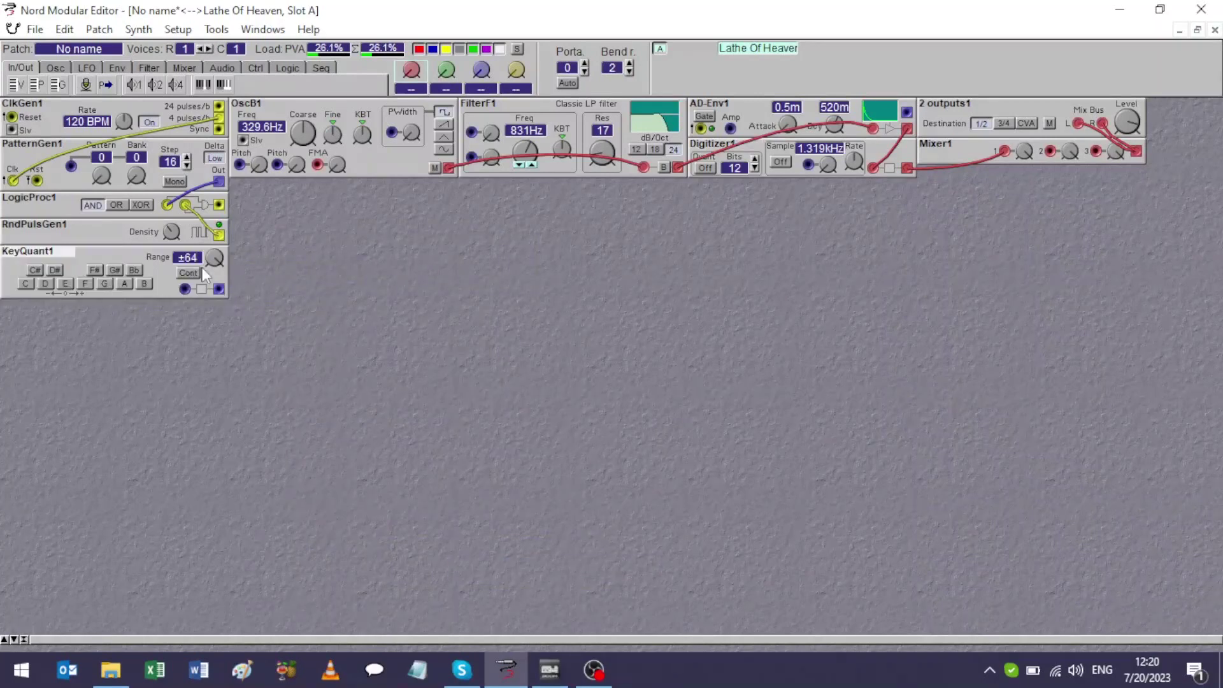
{"action": "left_click_drag", "start_coordinate": [201, 267], "coordinate": [203, 273]}
{"action": "left_click", "coordinate": [210, 267]}
{"action": "left_click", "coordinate": [210, 267]}
{"action": "left_click", "coordinate": [210, 267]}
{"action": "left_click", "coordinate": [210, 267]}
{"action": "left_click", "coordinate": [210, 267]}
{"action": "left_click", "coordinate": [210, 267]}
{"action": "left_click", "coordinate": [210, 267]}
{"action": "left_click", "coordinate": [211, 267]}
{"action": "left_click", "coordinate": [210, 267]}
{"action": "left_click", "coordinate": [210, 267]}
{"action": "left_click", "coordinate": [210, 267]}
Enable the C, G and E notes in KeyQuant1's scale.
{"action": "left_click", "coordinate": [26, 283]}
{"action": "left_click", "coordinate": [105, 284]}
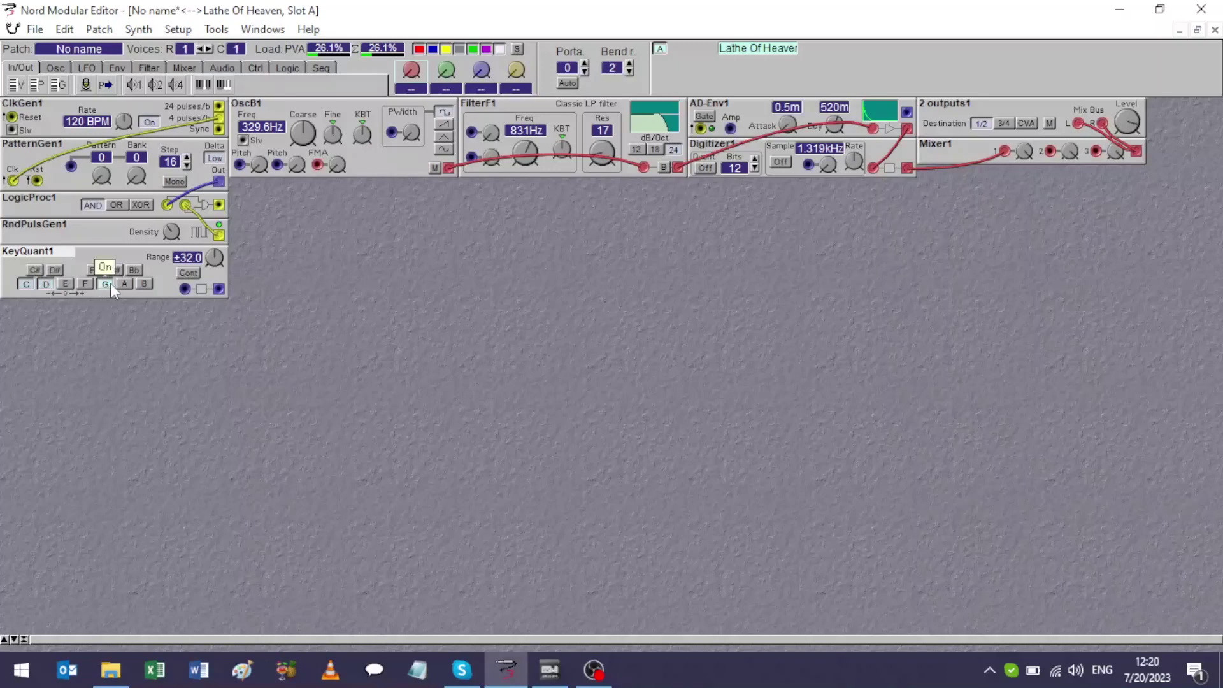
{"action": "left_click", "coordinate": [66, 284]}
Browse the Mixer module category for the next module.
{"action": "right_click", "coordinate": [63, 312]}
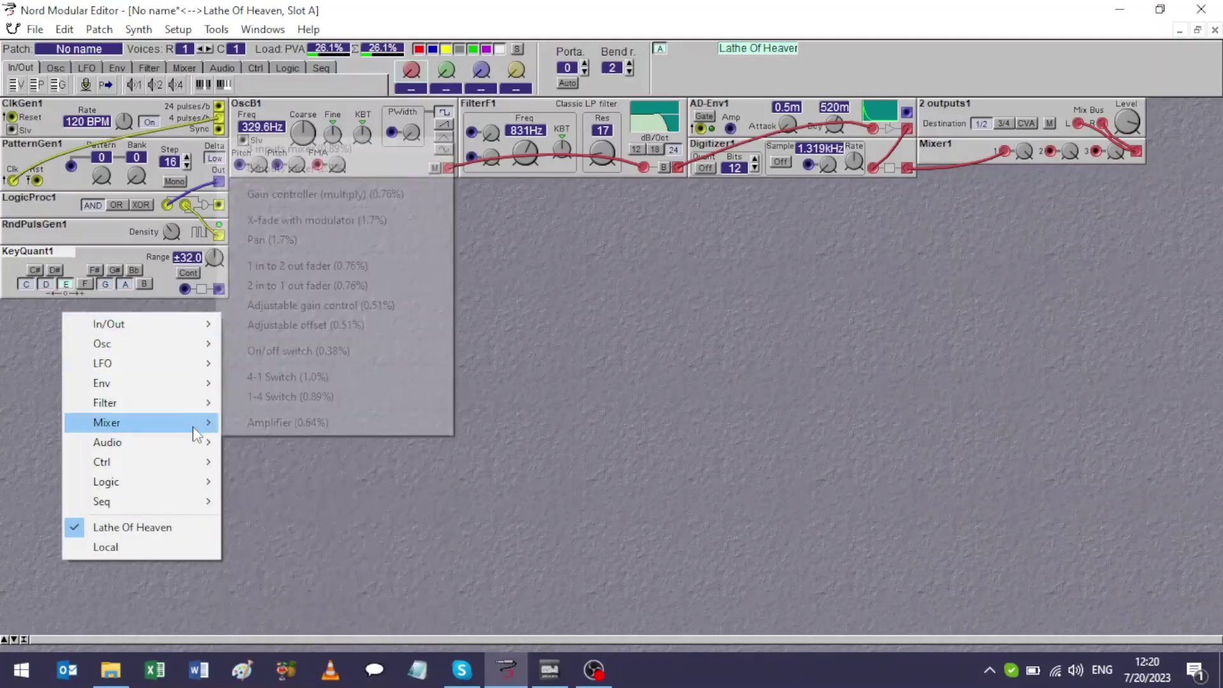
{"action": "mouse_move", "coordinate": [188, 467]}
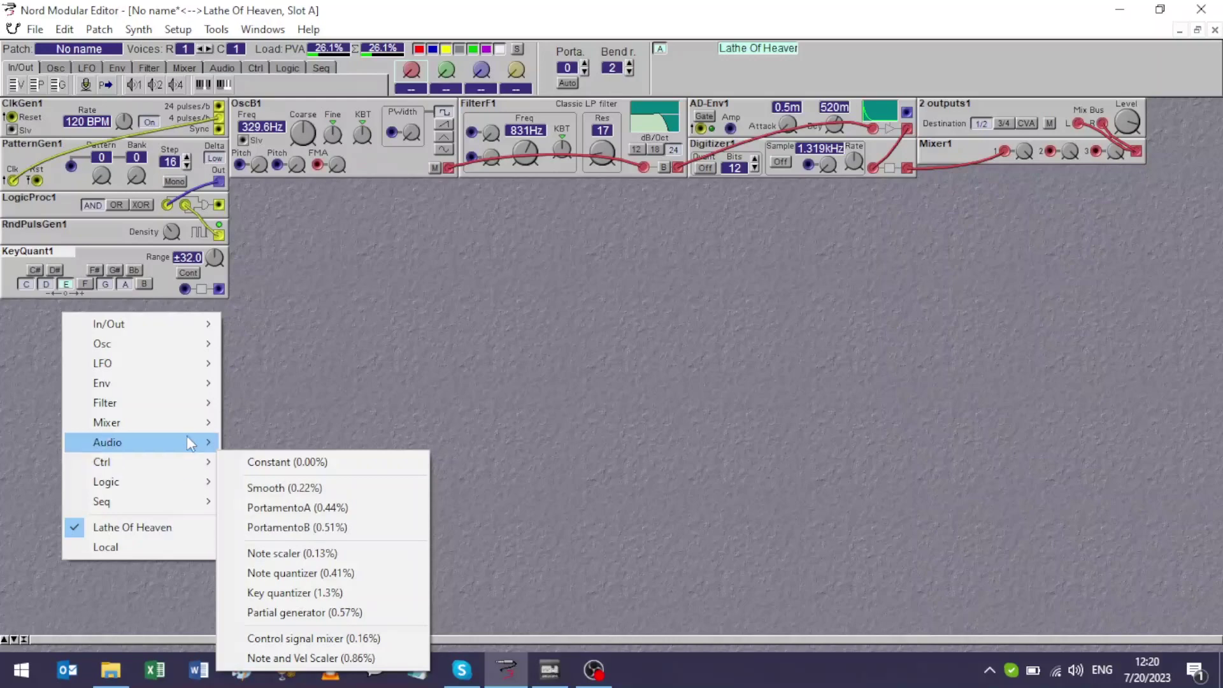
{"action": "mouse_move", "coordinate": [186, 440]}
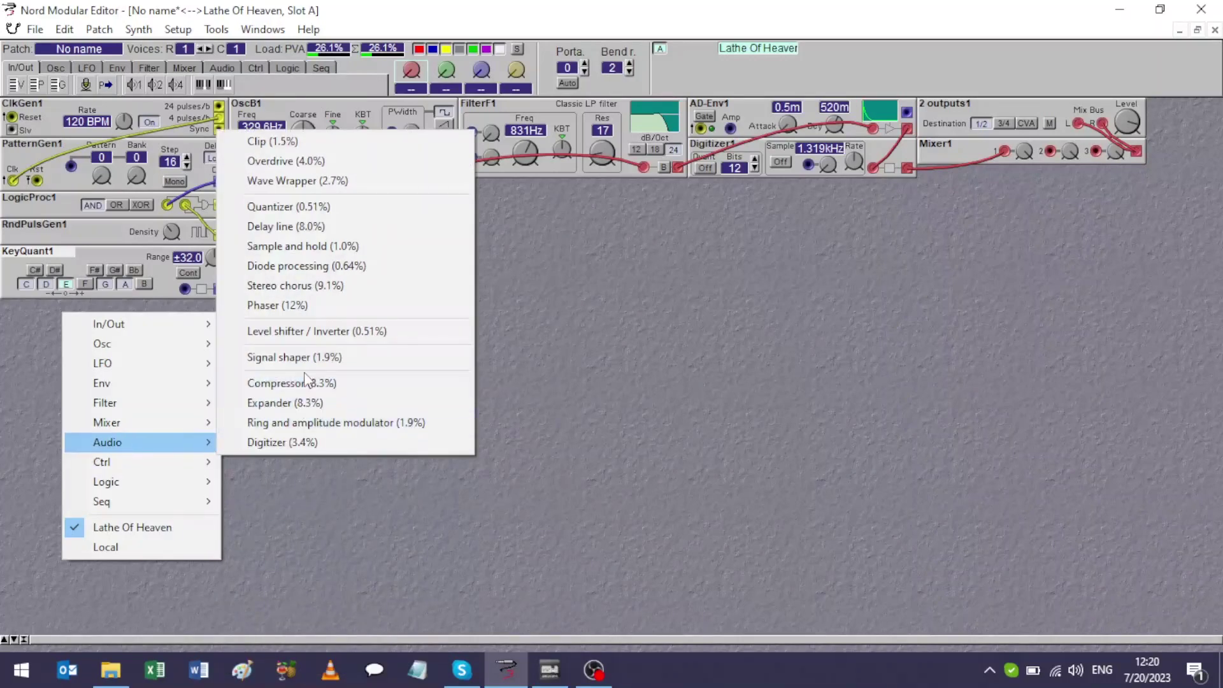
{"action": "mouse_move", "coordinate": [155, 419]}
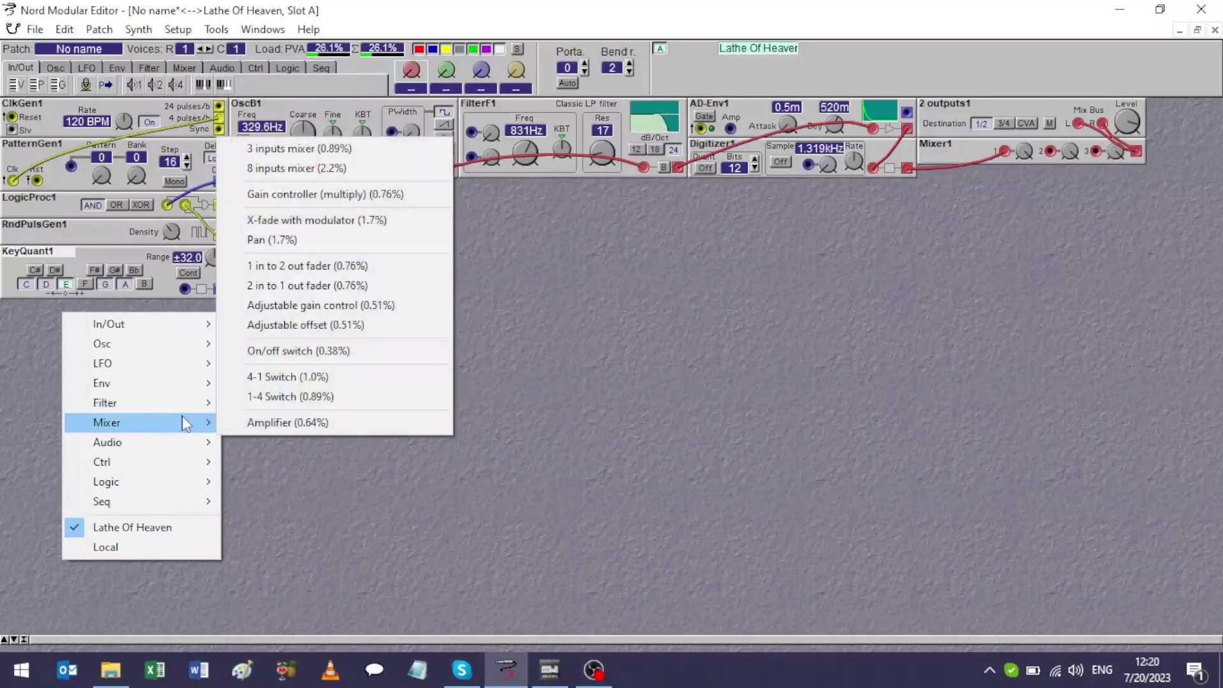
Add X-Fade1 beside a duplicated KeyQuant1 and cable the lower quantizer into X-Fade input 2.
{"action": "left_click", "coordinate": [340, 230]}
{"action": "left_click", "coordinate": [262, 384]}
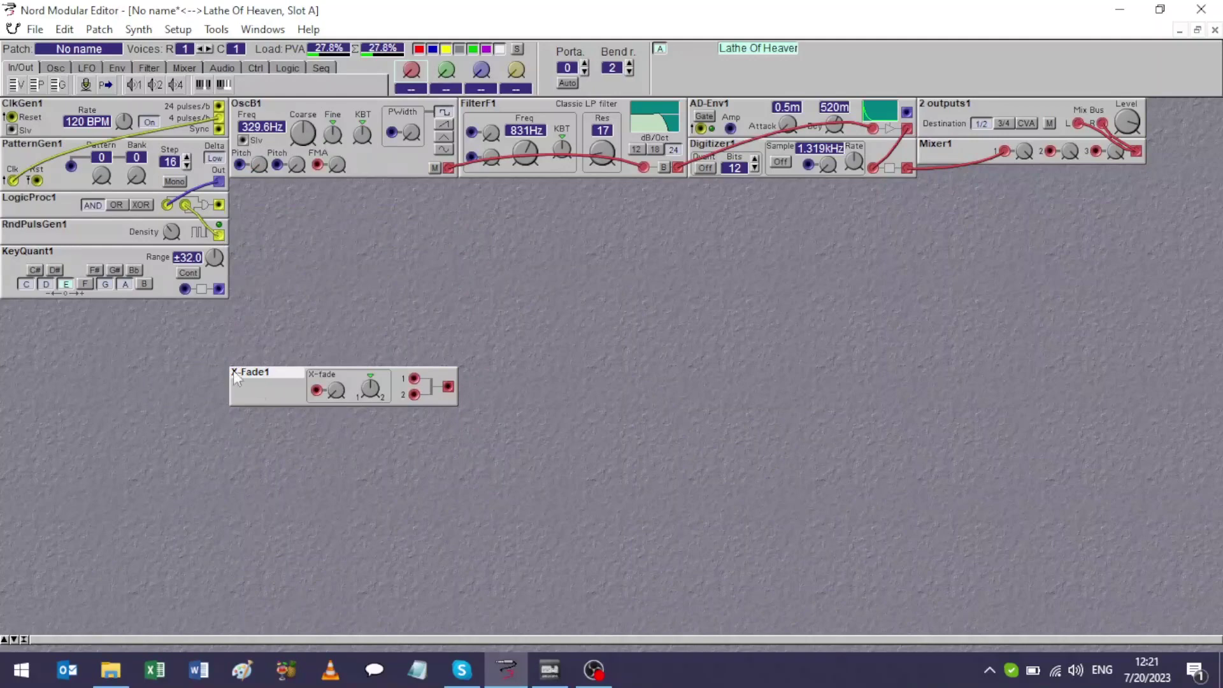
{"action": "left_click_drag", "start_coordinate": [77, 262], "coordinate": [76, 311]}
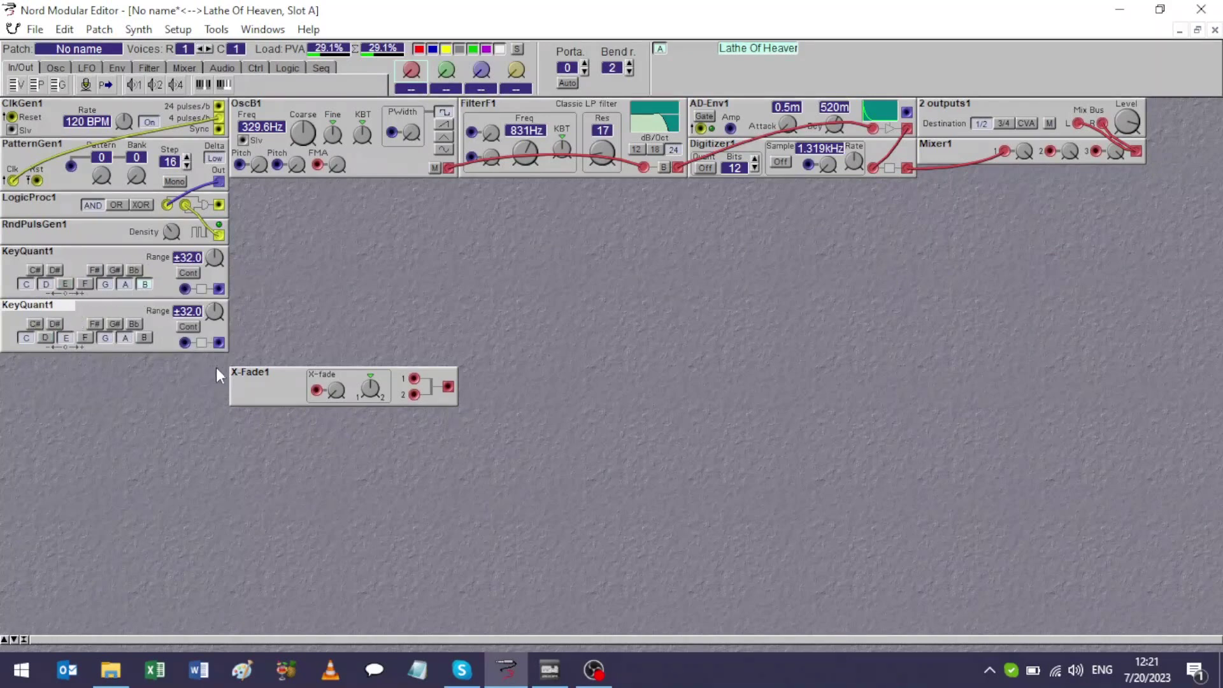
{"action": "left_click_drag", "start_coordinate": [257, 385], "coordinate": [415, 298]}
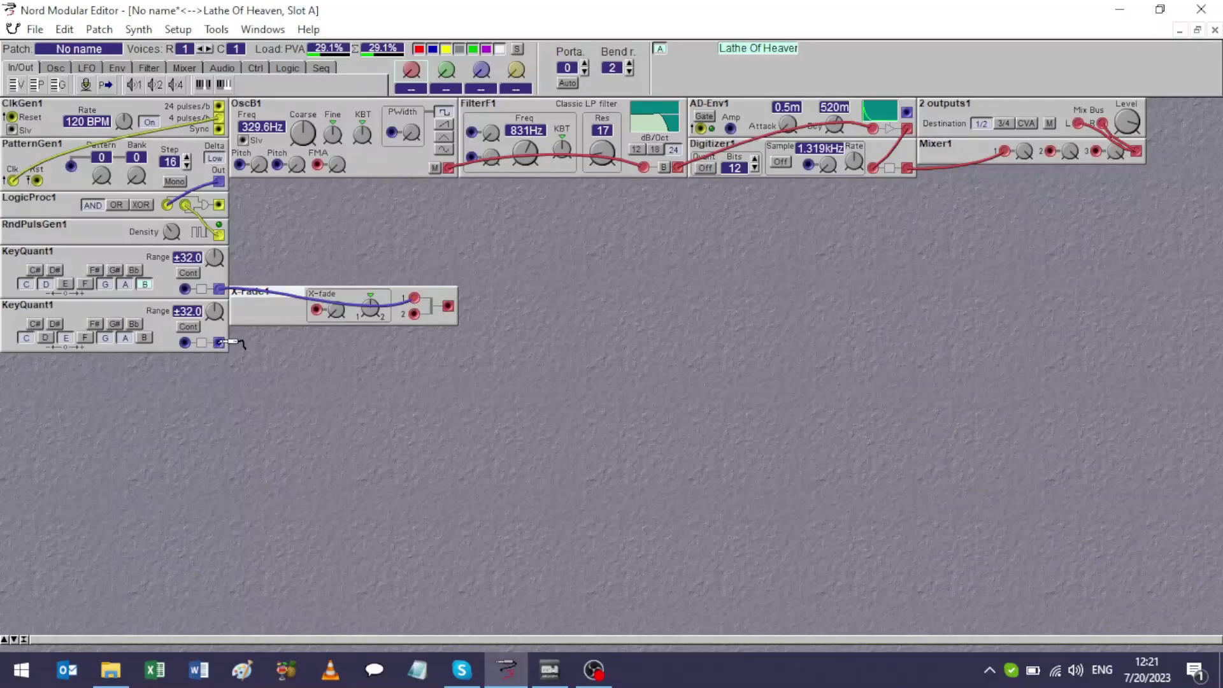
{"action": "left_click_drag", "start_coordinate": [226, 343], "coordinate": [415, 316]}
Choose the clocked random step generator module to add.
{"action": "right_click", "coordinate": [30, 409]}
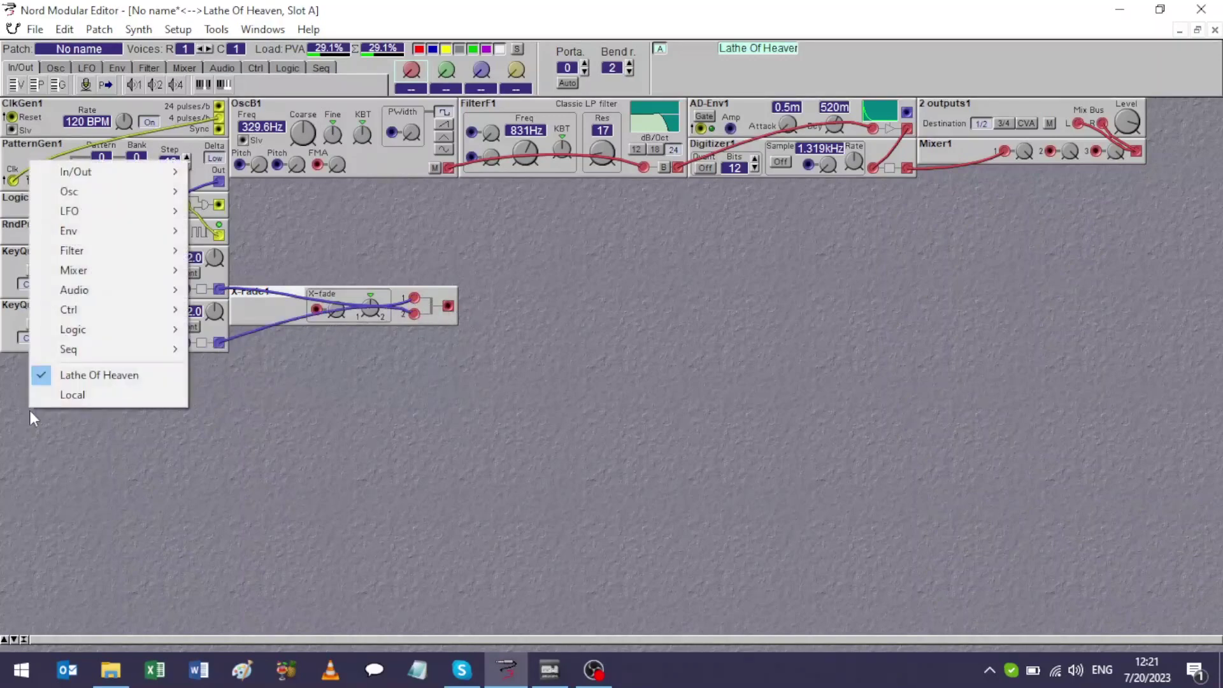
{"action": "mouse_move", "coordinate": [106, 204]}
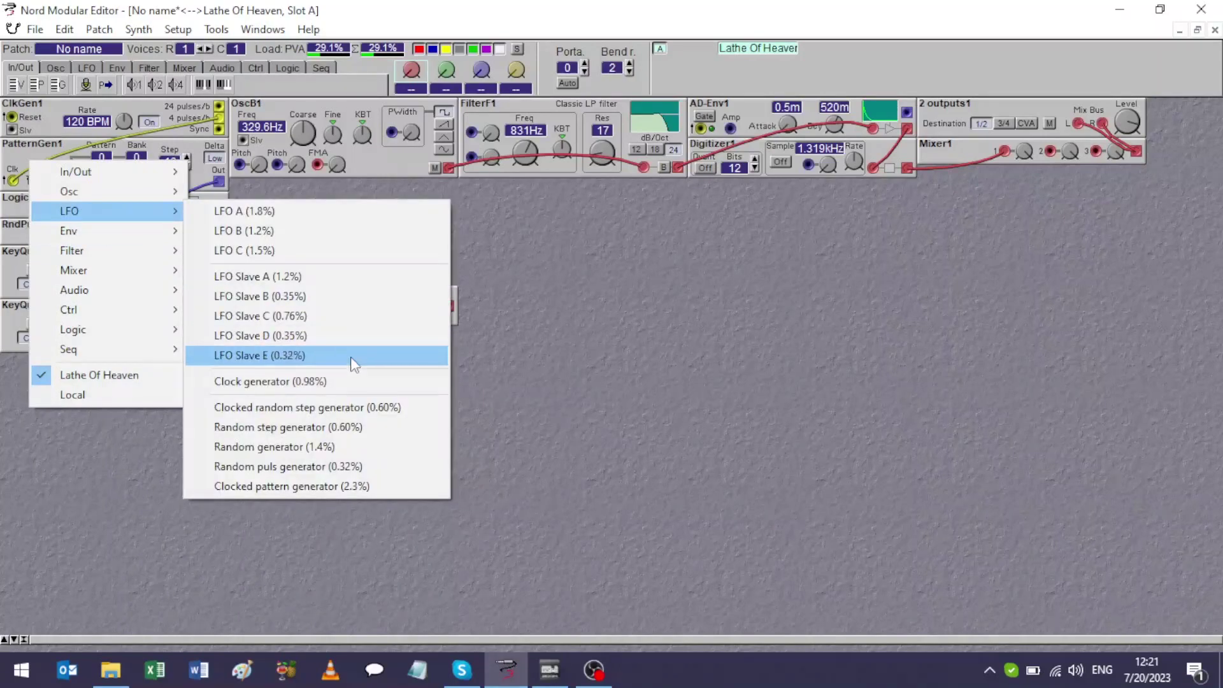
{"action": "left_click", "coordinate": [316, 408]}
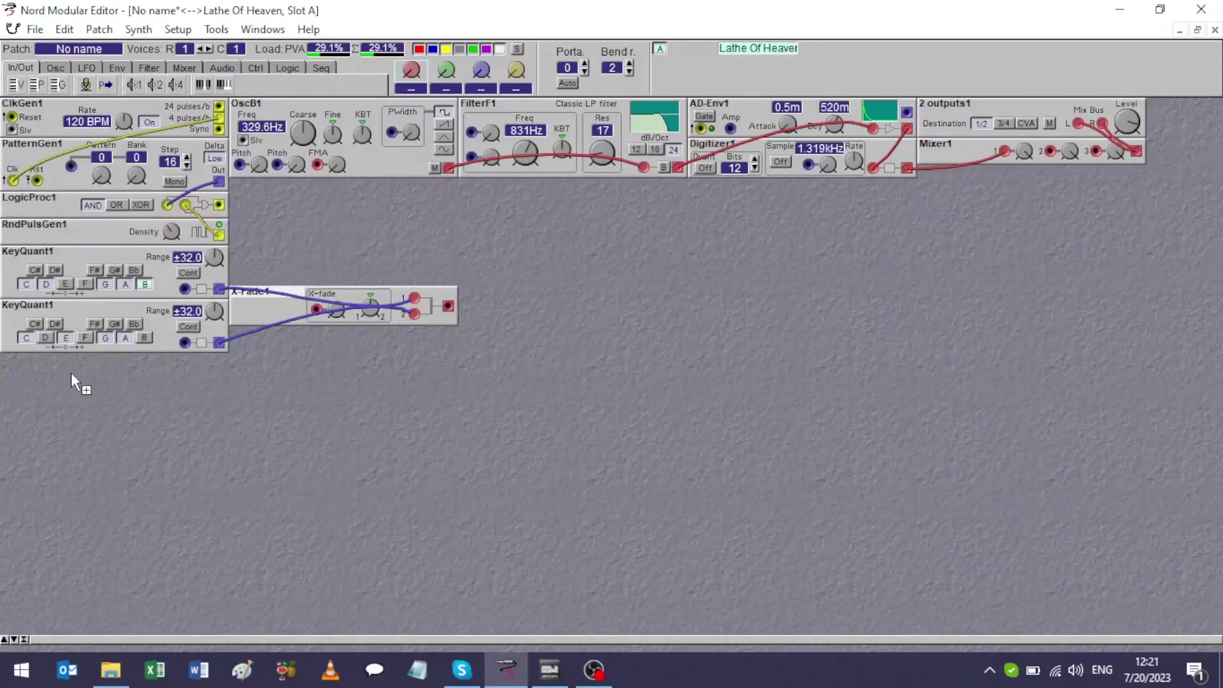
Place ClkRndGen1 and a ControlMixer1 control mixer, and move them up under KeyQuant1.
{"action": "left_click", "coordinate": [71, 372]}
{"action": "right_click", "coordinate": [37, 430]}
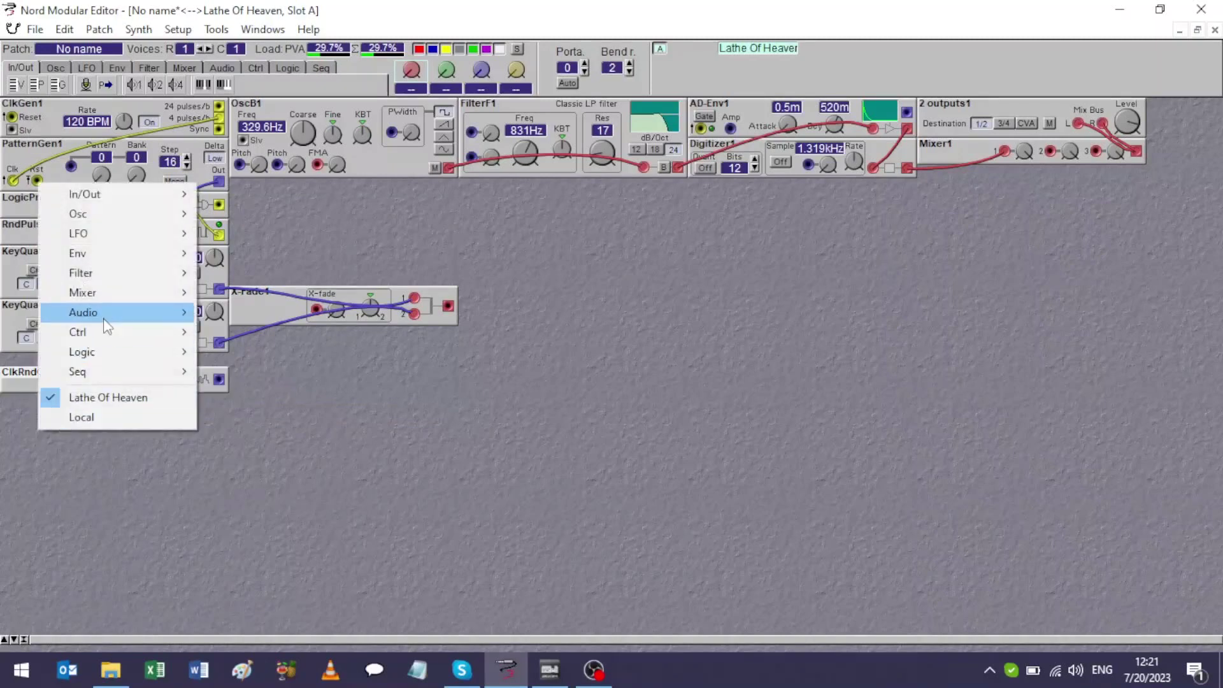
{"action": "mouse_move", "coordinate": [107, 320]}
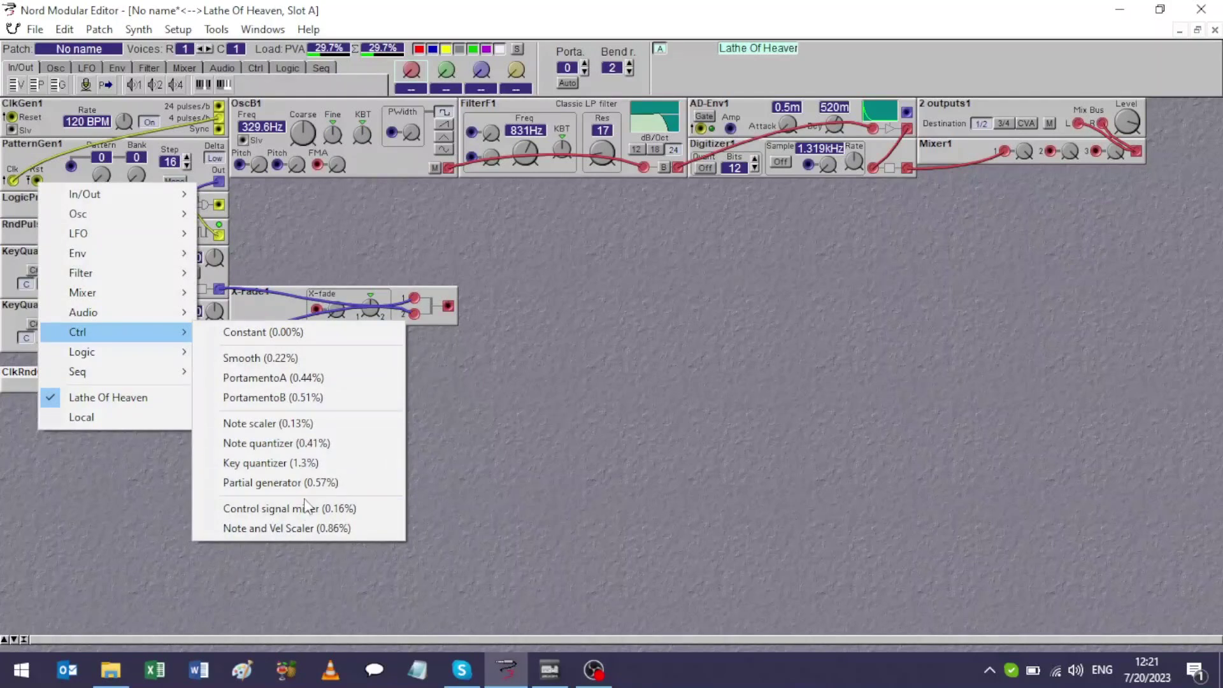
{"action": "left_click", "coordinate": [308, 507]}
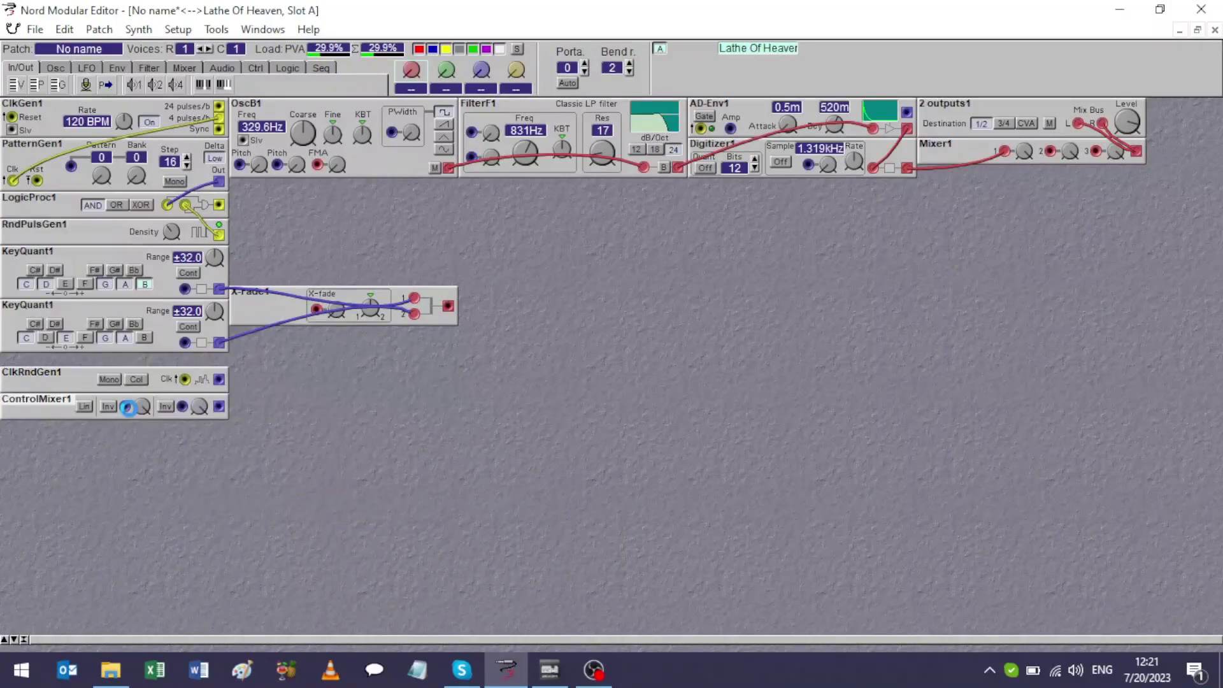
{"action": "left_click_drag", "start_coordinate": [63, 383], "coordinate": [63, 372]}
Add a second clocked random generator, invert ControlMixer1's second input, and link both generators' clock inputs.
{"action": "right_click", "coordinate": [49, 432]}
{"action": "mouse_move", "coordinate": [152, 237]}
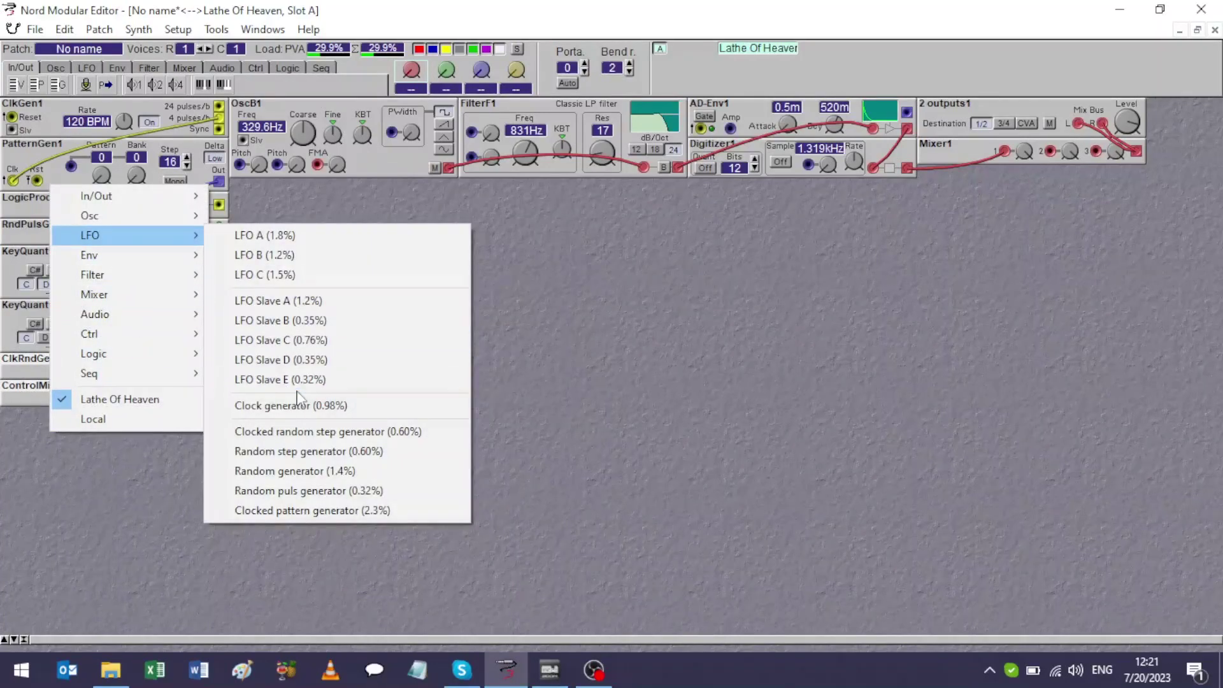
{"action": "left_click", "coordinate": [307, 427]}
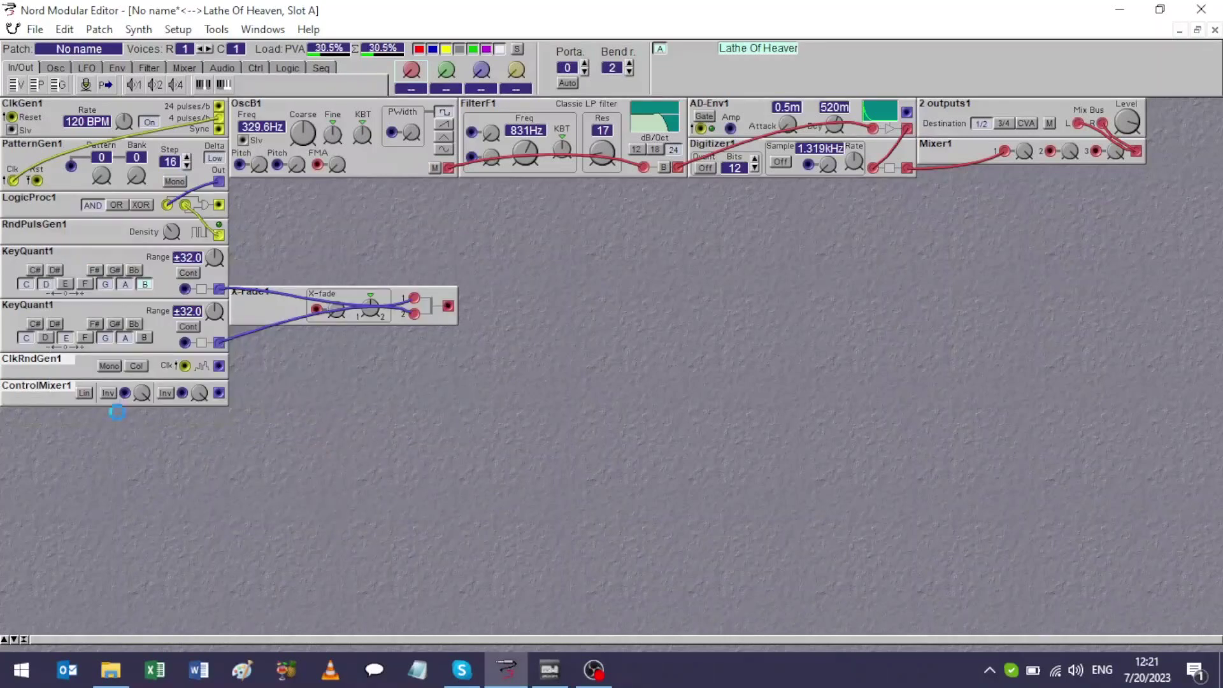
{"action": "left_click", "coordinate": [166, 393]}
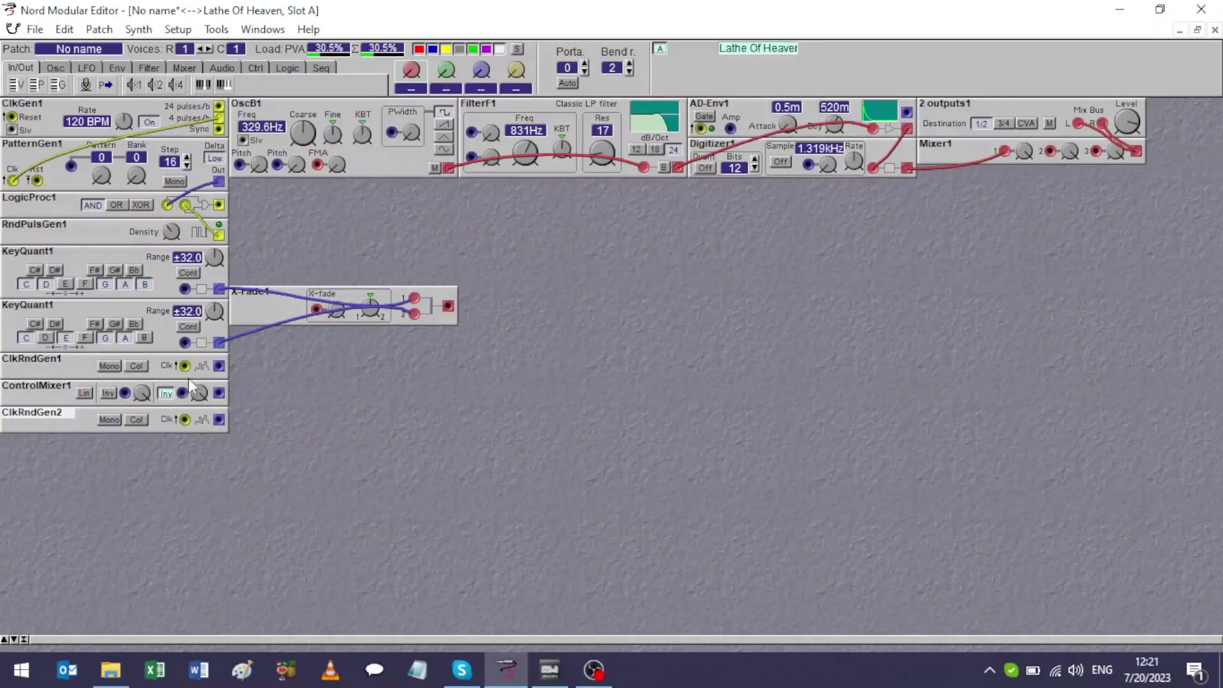
{"action": "left_click_drag", "start_coordinate": [185, 366], "coordinate": [185, 419]}
Add a ClkDiv1 divide-by-2 clock divider, fed by the pattern generator clock, to clock both random generators.
{"action": "right_click", "coordinate": [163, 446]}
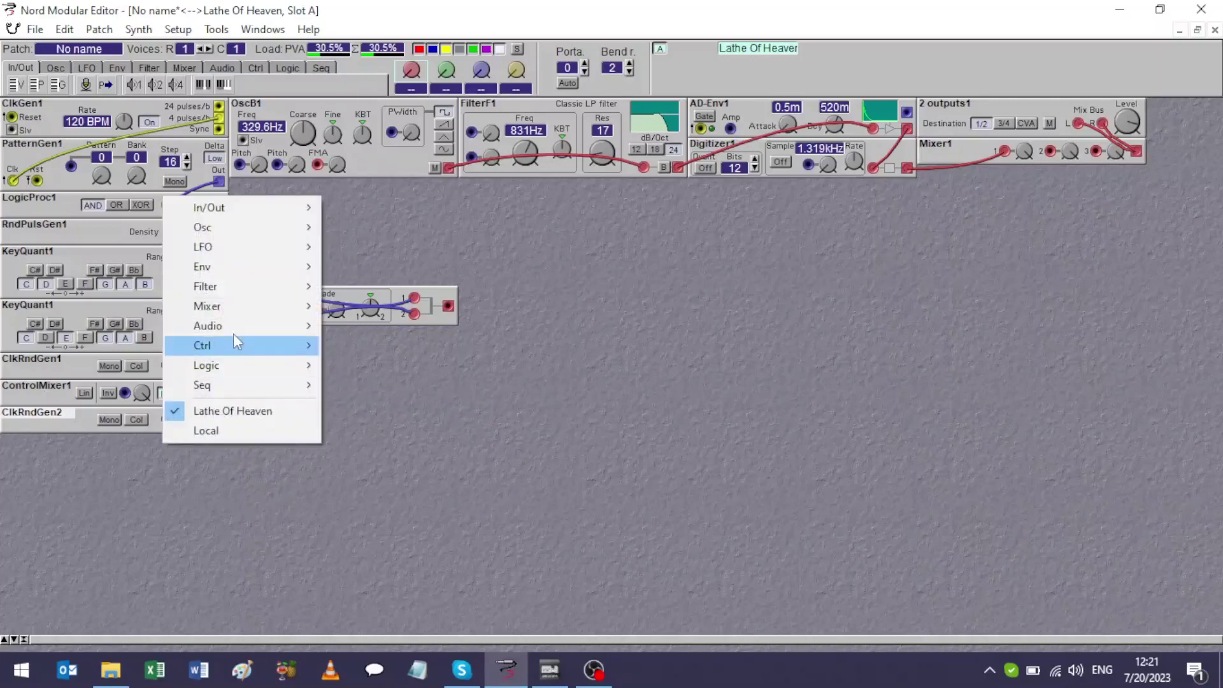
{"action": "mouse_move", "coordinate": [238, 350]}
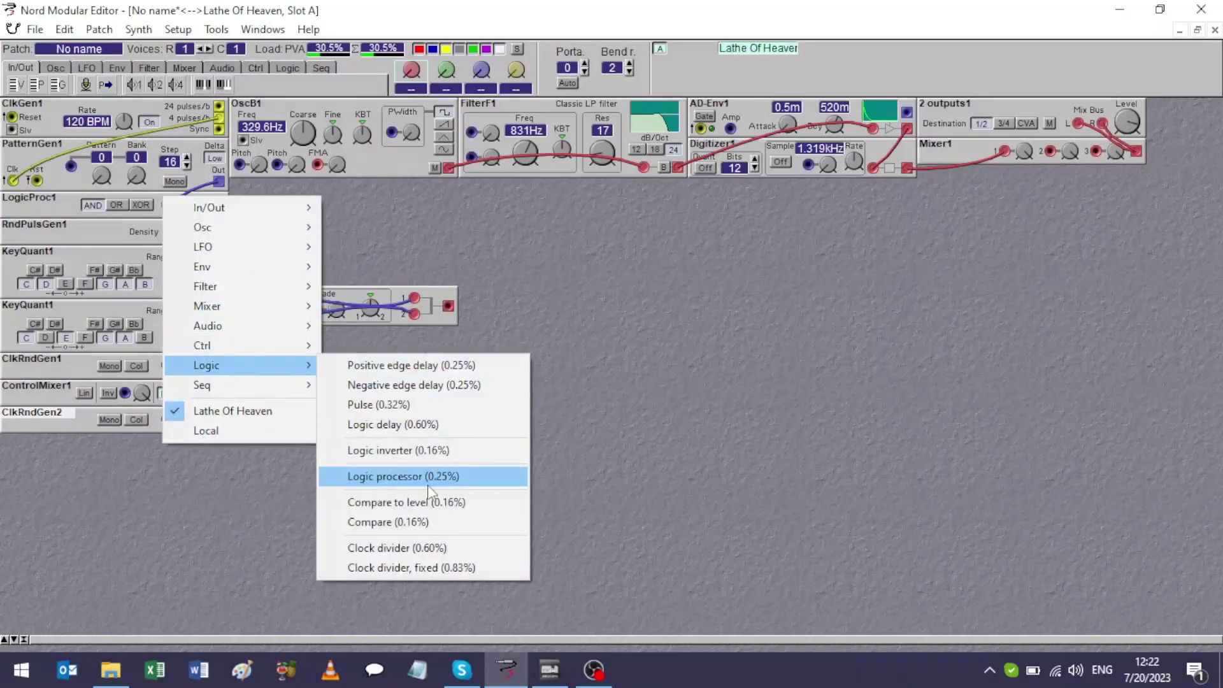
{"action": "left_click", "coordinate": [427, 548]}
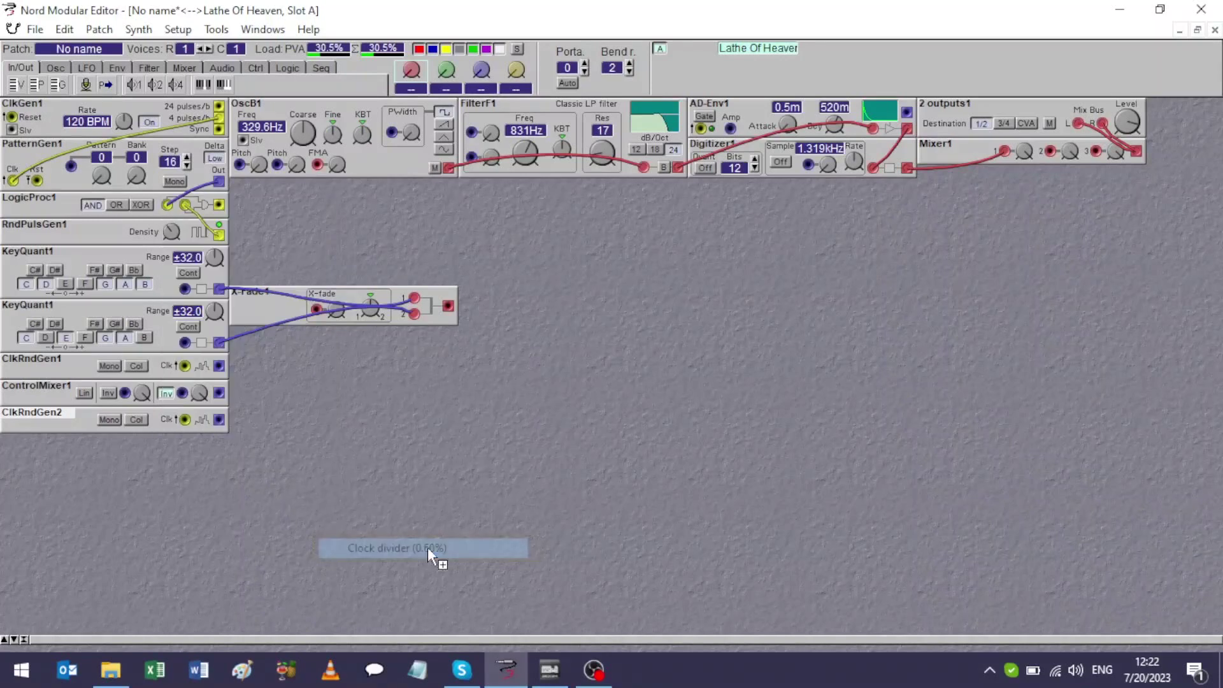
{"action": "left_click", "coordinate": [118, 430]}
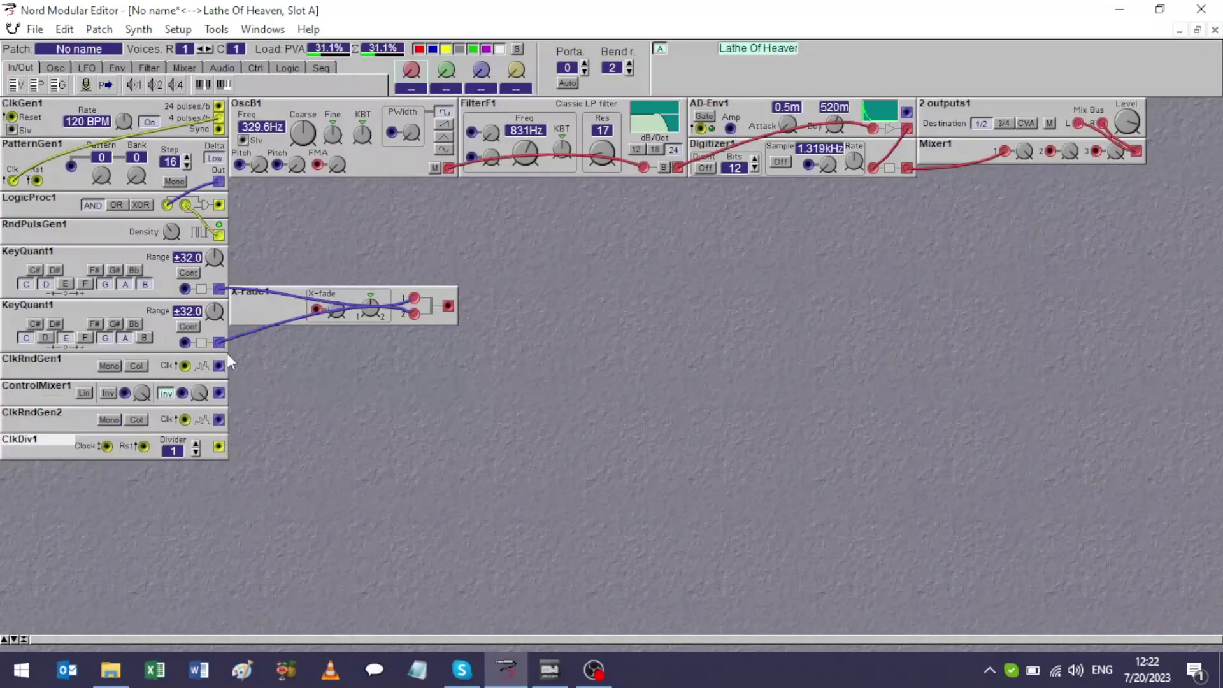
{"action": "left_click", "coordinate": [195, 444]}
{"action": "left_click_drag", "start_coordinate": [220, 447], "coordinate": [185, 419]}
{"action": "left_click_drag", "start_coordinate": [118, 446], "coordinate": [13, 180]}
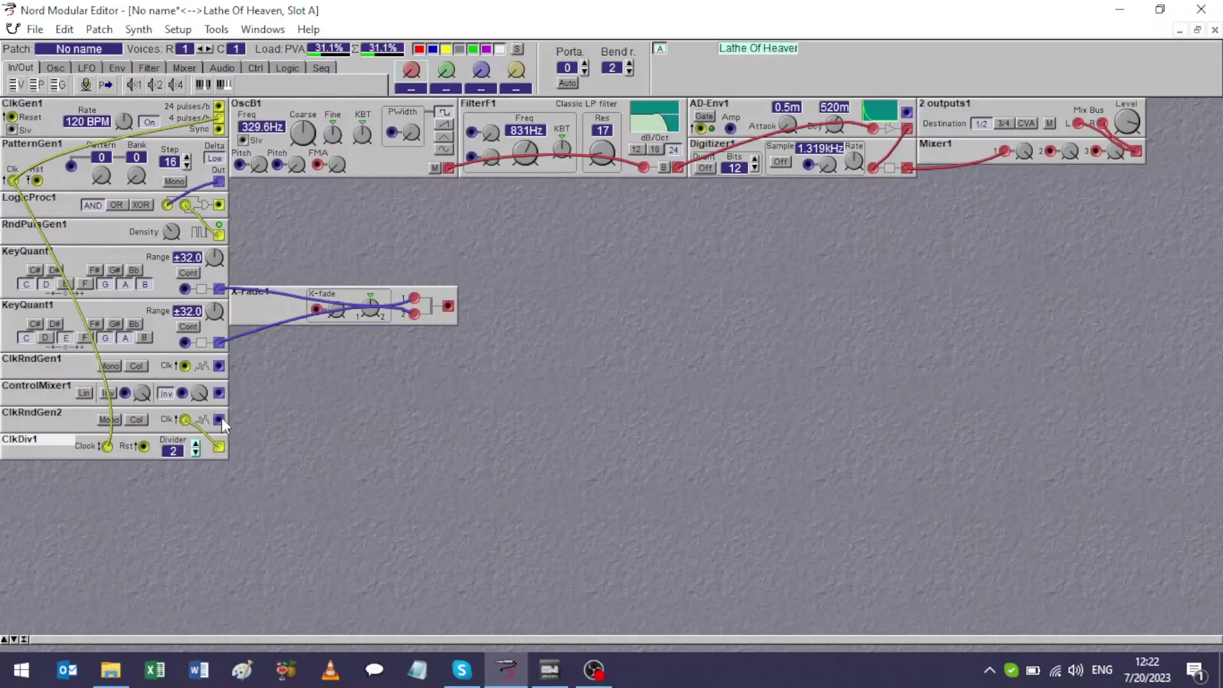
Cable both random generators into ControlMixer1 and ControlMixer1's output into KeyQuant1.
{"action": "left_click_drag", "start_coordinate": [219, 419], "coordinate": [108, 446]}
{"action": "left_click_drag", "start_coordinate": [219, 366], "coordinate": [127, 393]}
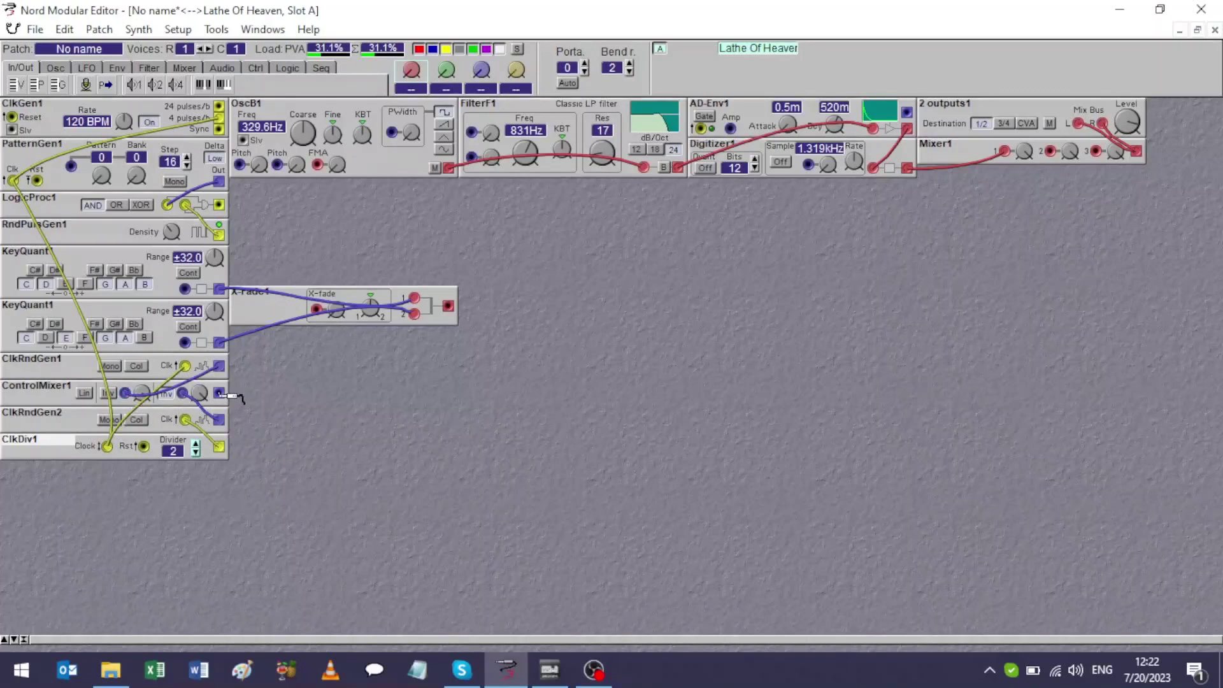
{"action": "left_click_drag", "start_coordinate": [220, 396], "coordinate": [185, 344]}
Add an LFOSlvD1 slave LFO to the patch, deleting a mistakenly added OscSlvC1.
{"action": "right_click", "coordinate": [285, 356]}
{"action": "mouse_move", "coordinate": [357, 390]}
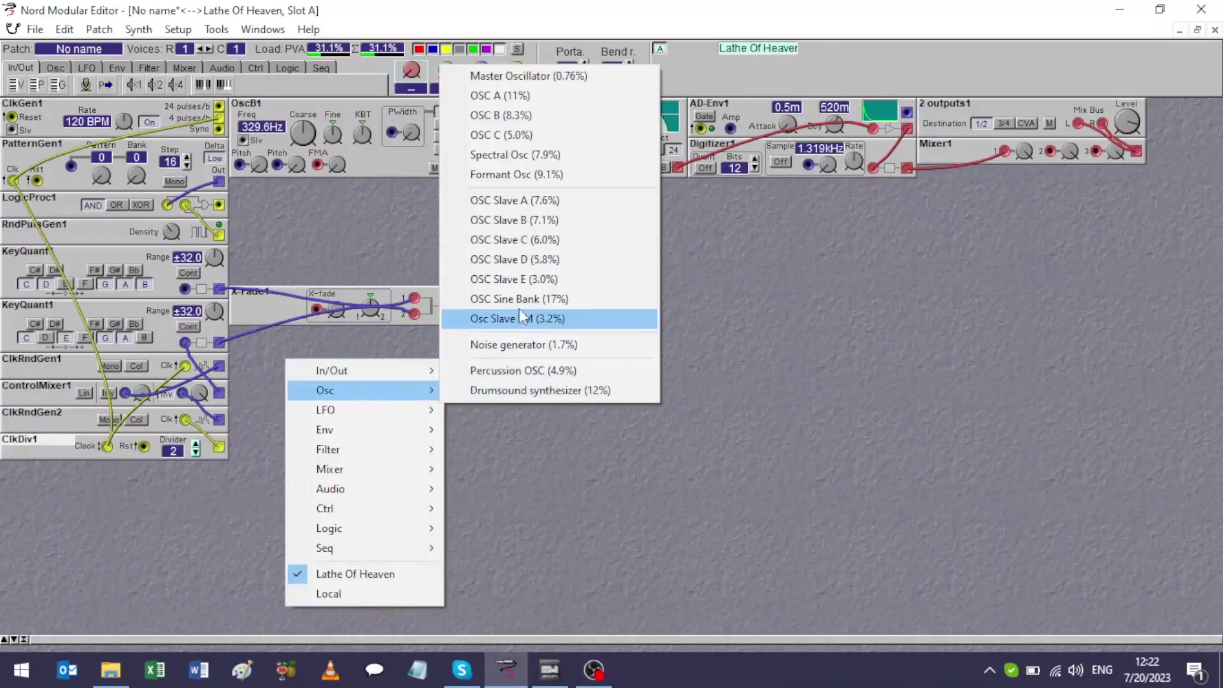
{"action": "left_click", "coordinate": [520, 252]}
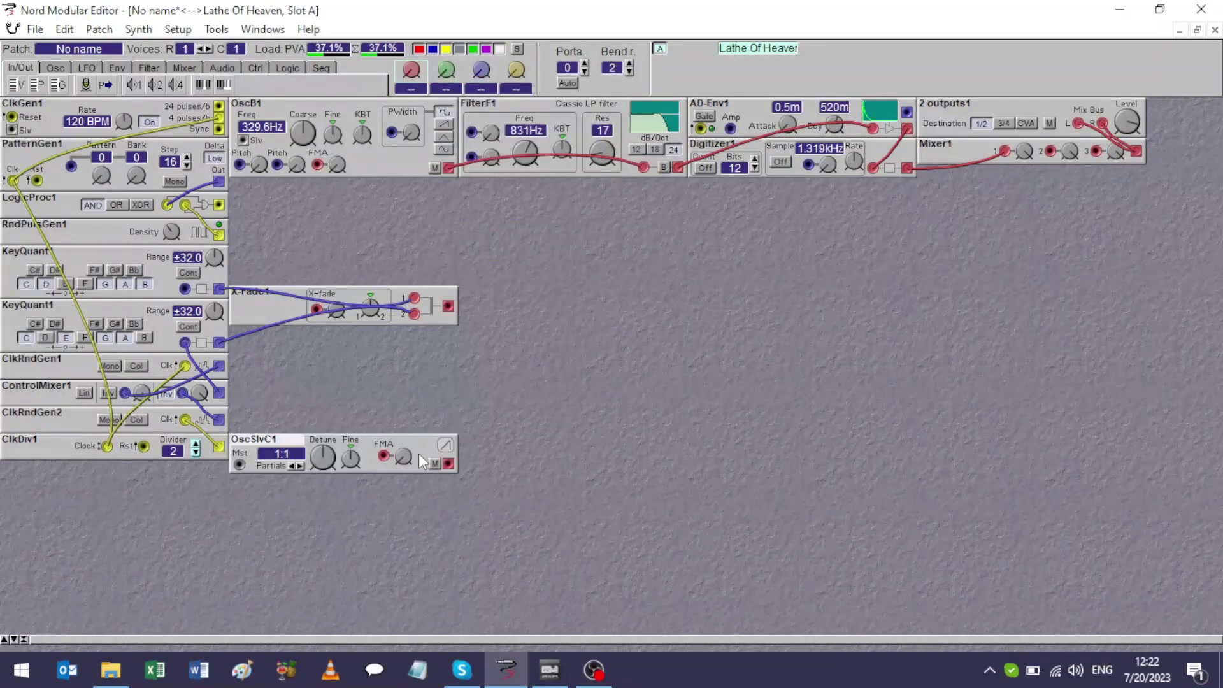
{"action": "key", "text": "Delete"}
{"action": "right_click", "coordinate": [418, 457]}
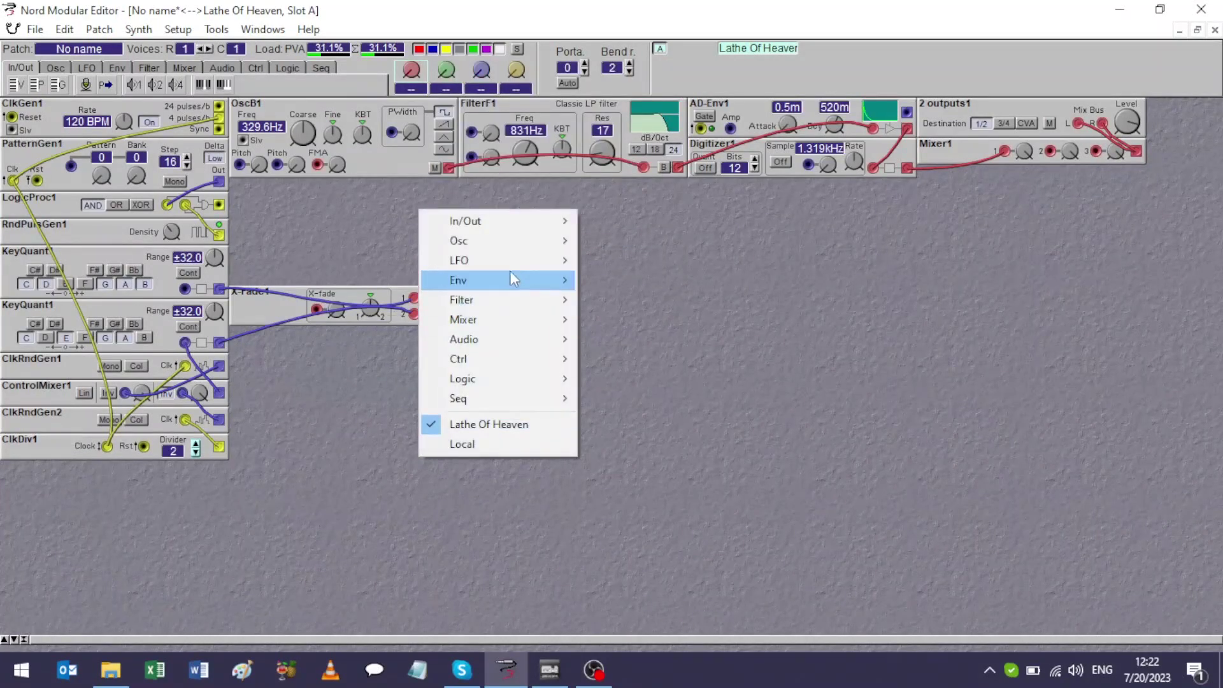
{"action": "mouse_move", "coordinate": [518, 265]}
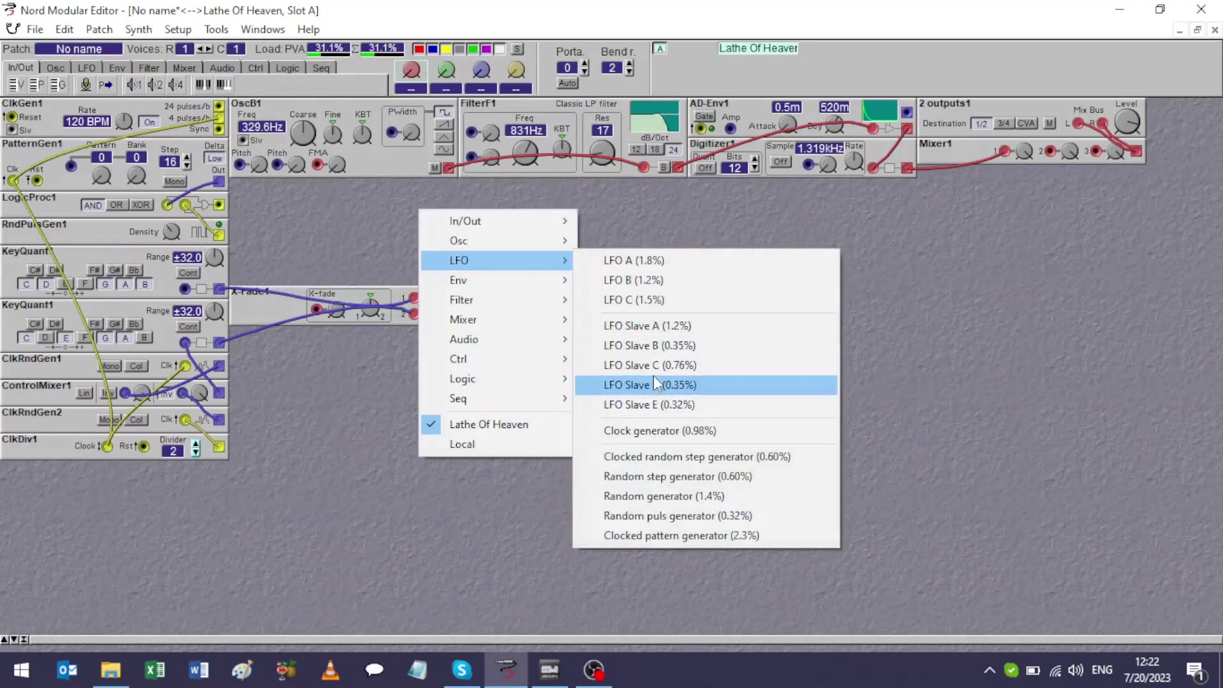
{"action": "left_click", "coordinate": [656, 407]}
{"action": "left_click", "coordinate": [462, 372]}
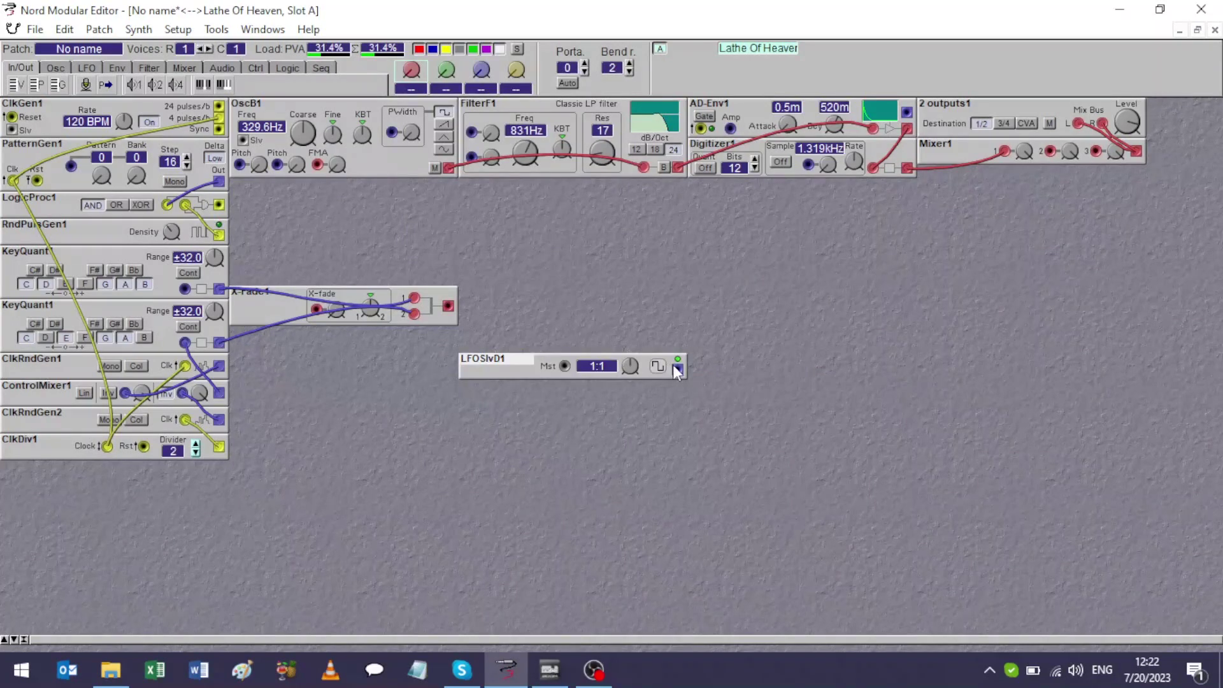
Modulate X-Fade1 from LFOSlvD1 with modulation amount 127 and balance -64.
{"action": "left_click_drag", "start_coordinate": [677, 368], "coordinate": [315, 311]}
{"action": "left_click", "coordinate": [337, 308]}
{"action": "left_click", "coordinate": [370, 308]}
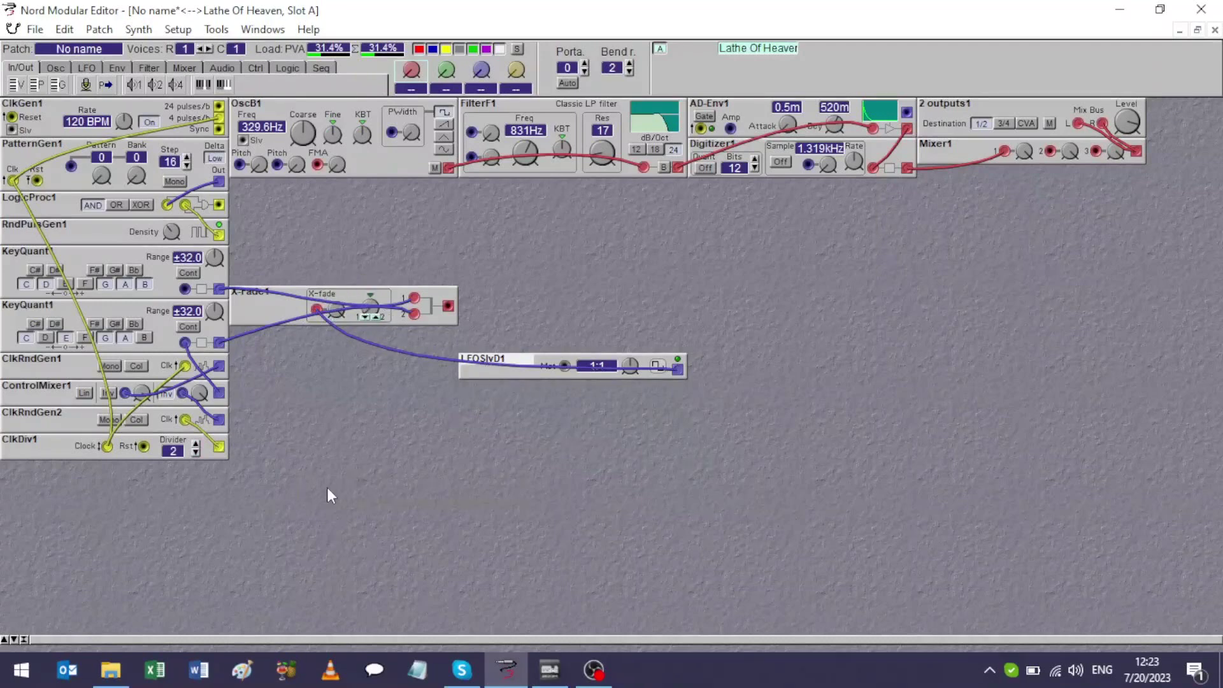
Cable the two key quantizers together and move X-Fade1 and LFOSlvD1 up into the left column.
{"action": "left_click_drag", "start_coordinate": [302, 335], "coordinate": [259, 299]}
{"action": "left_click_drag", "start_coordinate": [54, 489], "coordinate": [31, 479]}
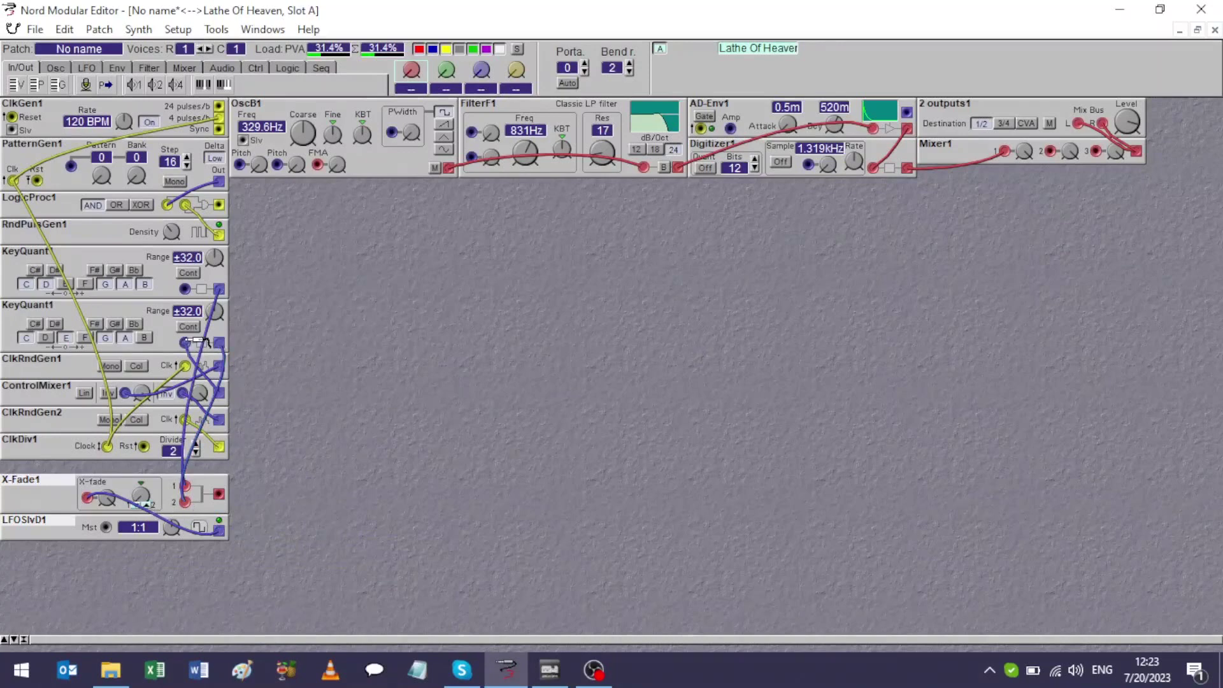
{"action": "left_click_drag", "start_coordinate": [186, 343], "coordinate": [186, 289]}
{"action": "left_click_drag", "start_coordinate": [65, 486], "coordinate": [63, 473]}
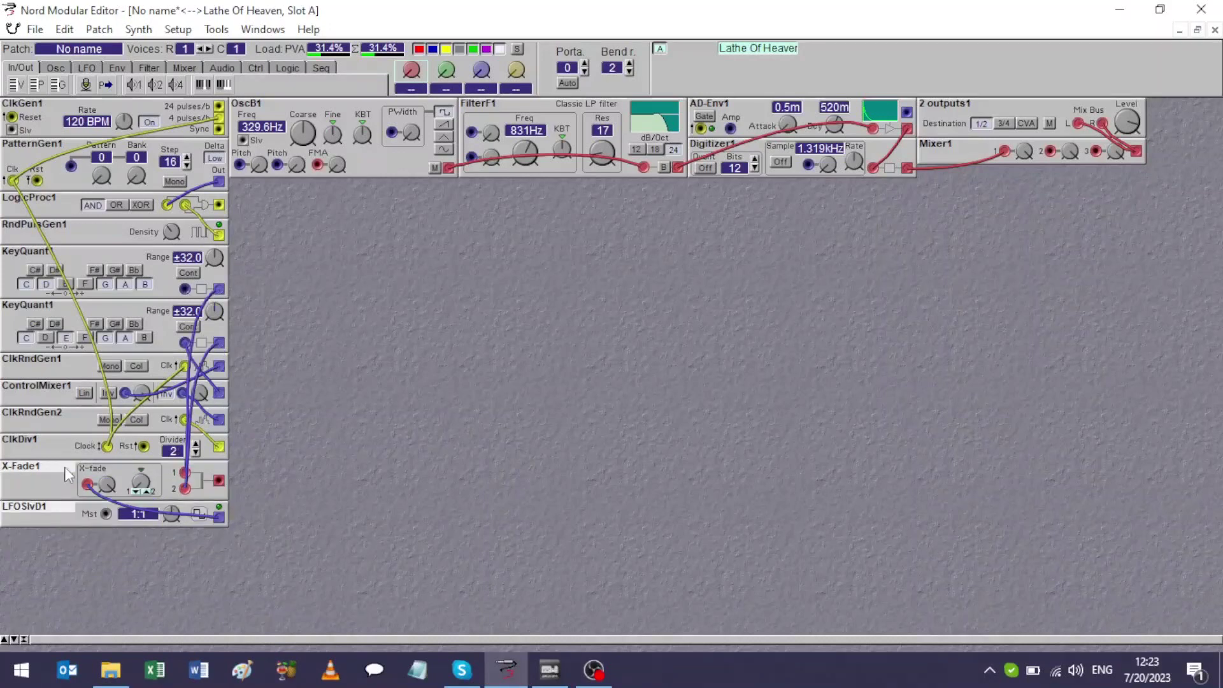
Add a NoteSeqB1 note sequencer below LFOSlvD1, discarding a mistaken Note sequencer A.
{"action": "right_click", "coordinate": [51, 568]}
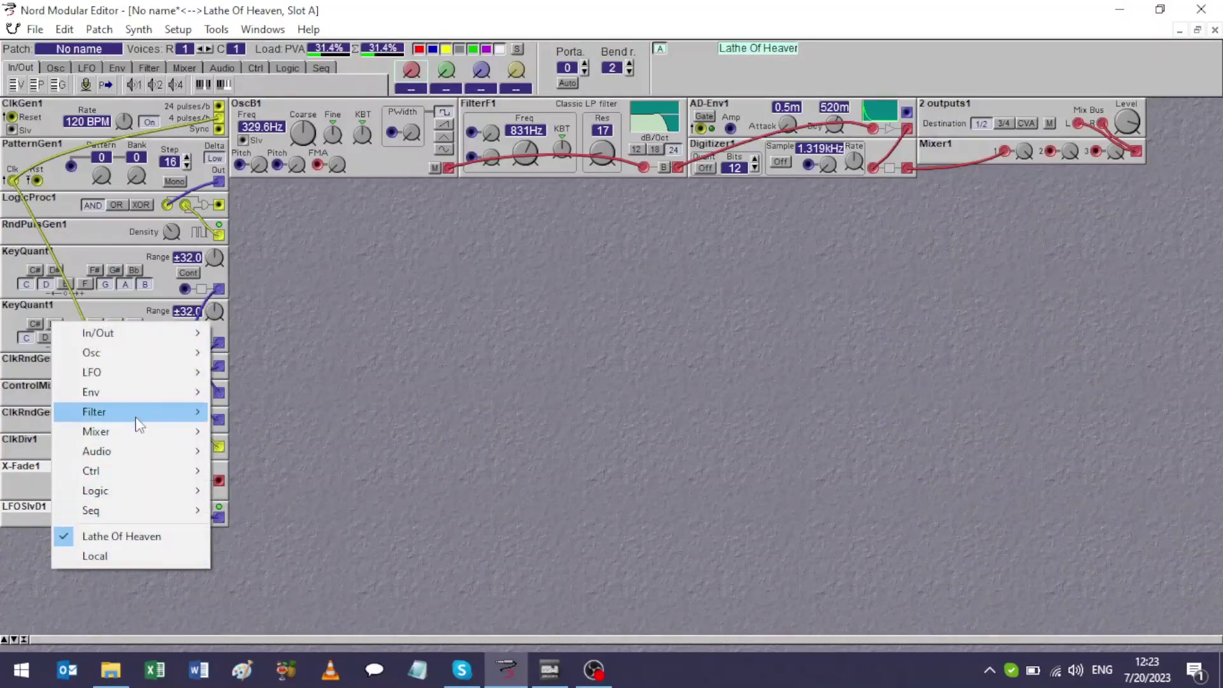
{"action": "mouse_move", "coordinate": [135, 518]}
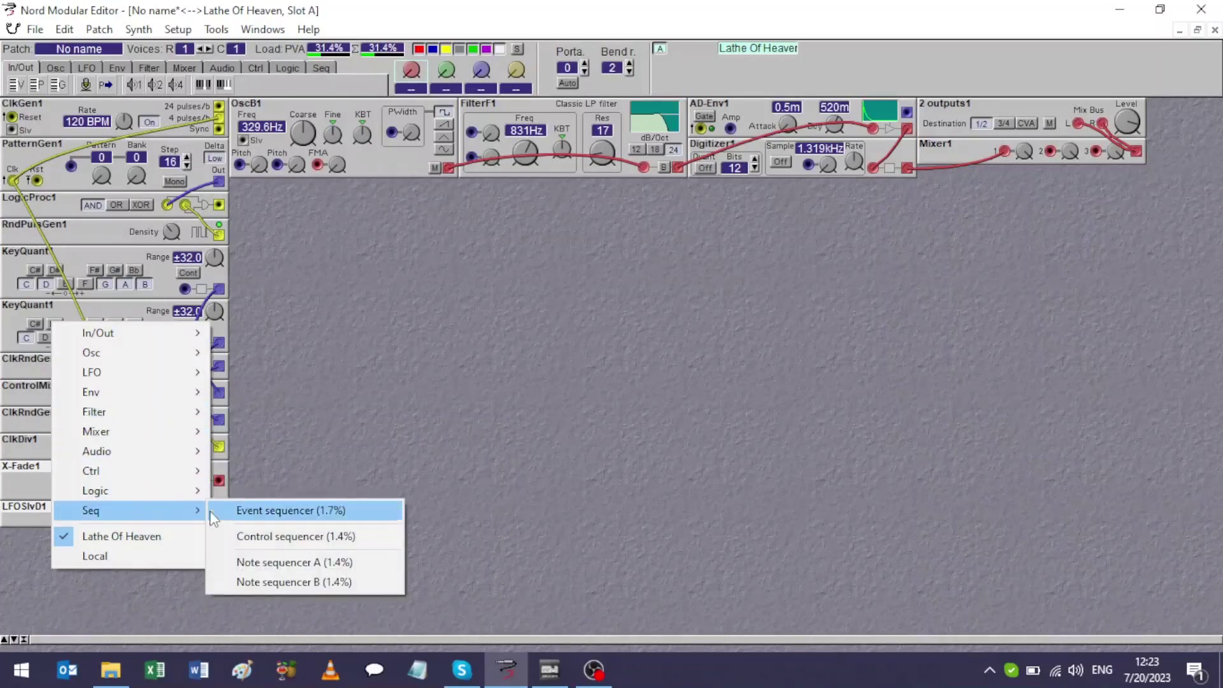
{"action": "left_click", "coordinate": [255, 563]}
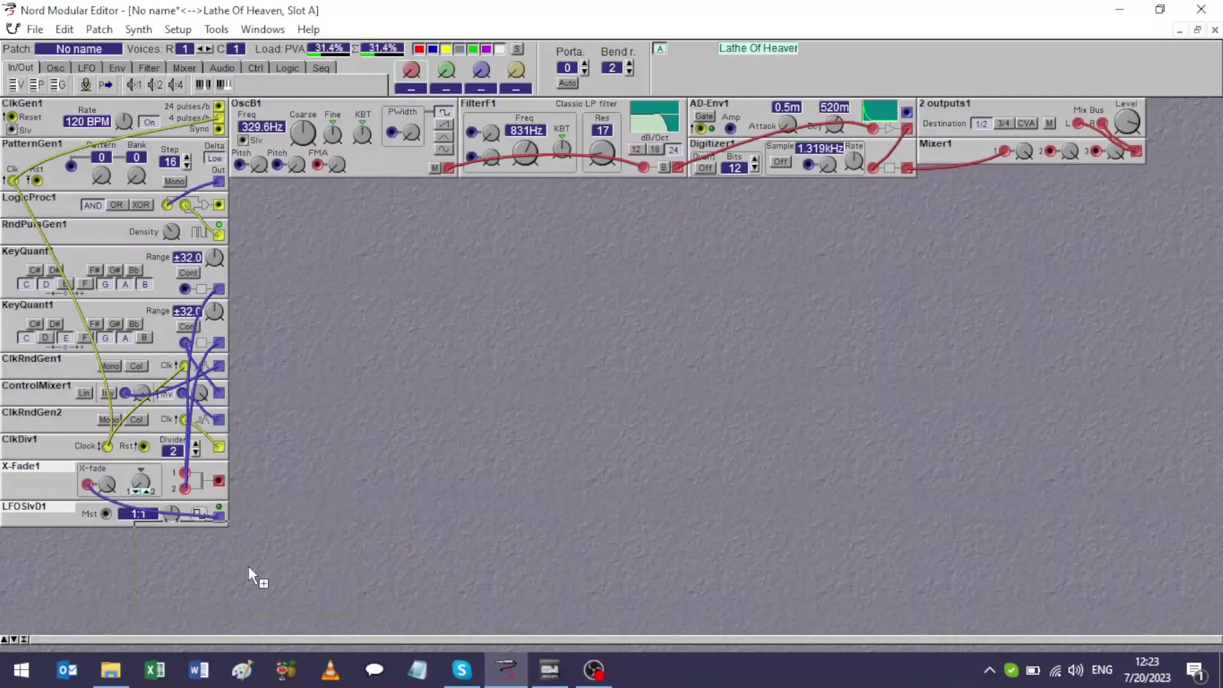
{"action": "key", "text": "Delete"}
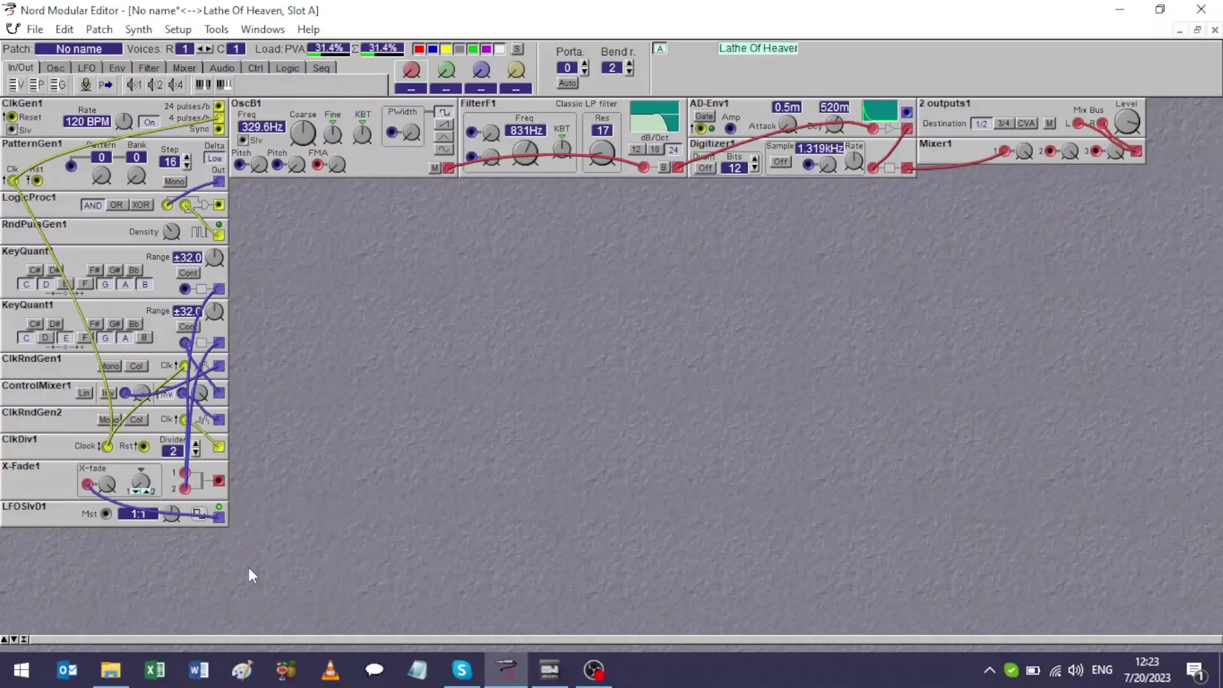
{"action": "right_click", "coordinate": [248, 567]}
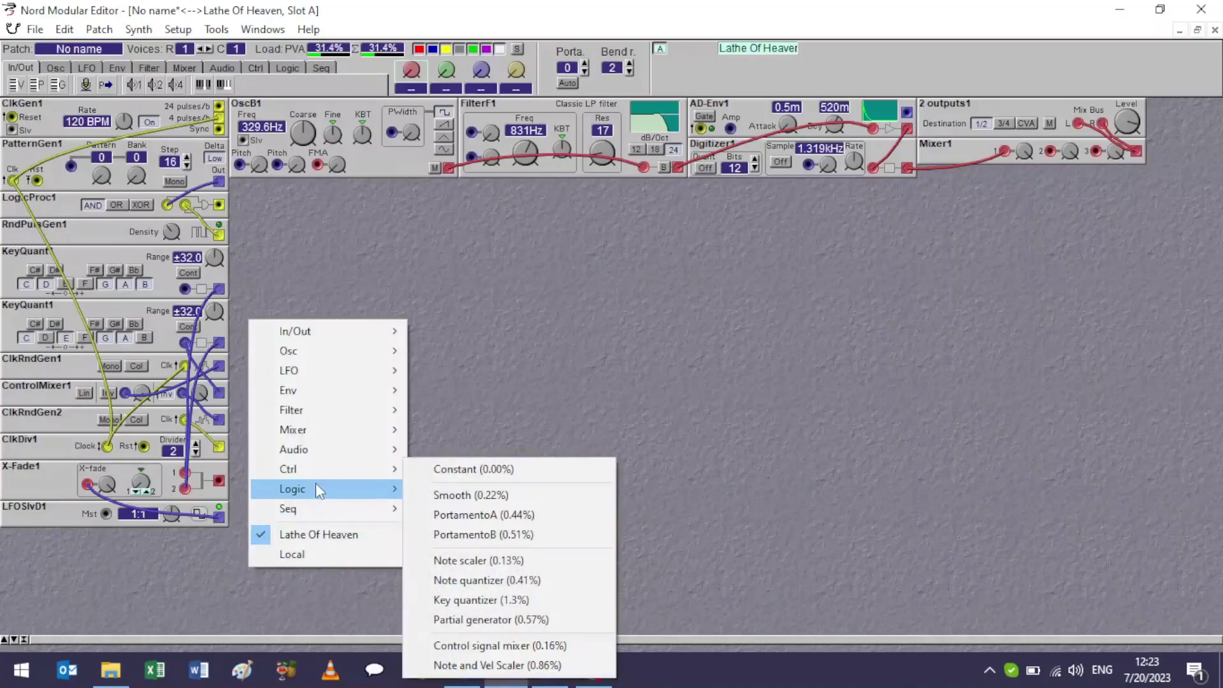
{"action": "mouse_move", "coordinate": [315, 507]}
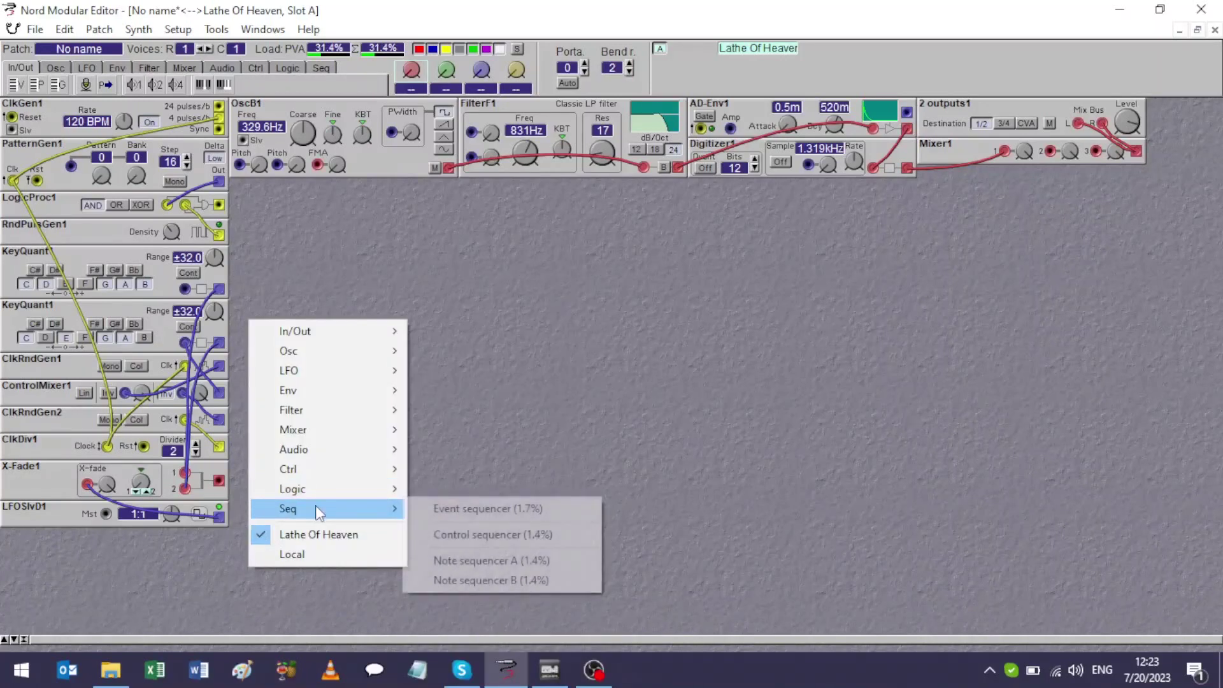
{"action": "left_click", "coordinate": [465, 577]}
{"action": "left_click", "coordinate": [124, 576]}
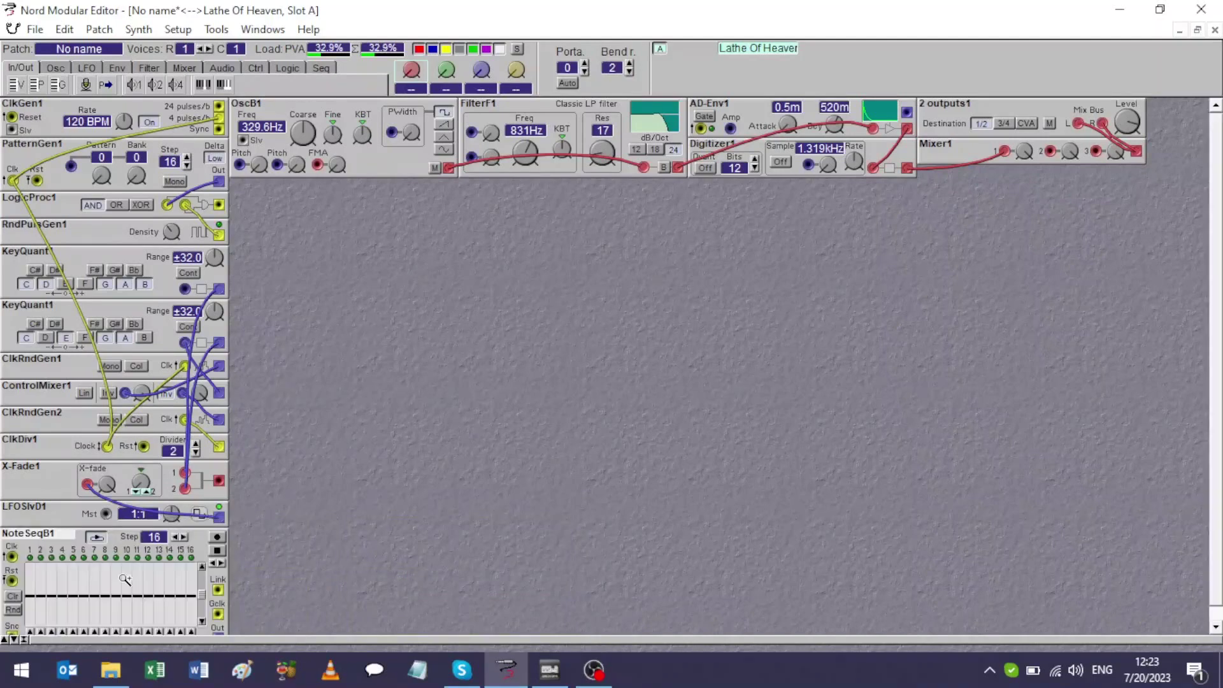
Randomize NoteSeqB1, lengthen it to 22 steps, and clock it from ClkDiv1.
{"action": "left_click", "coordinate": [14, 609]}
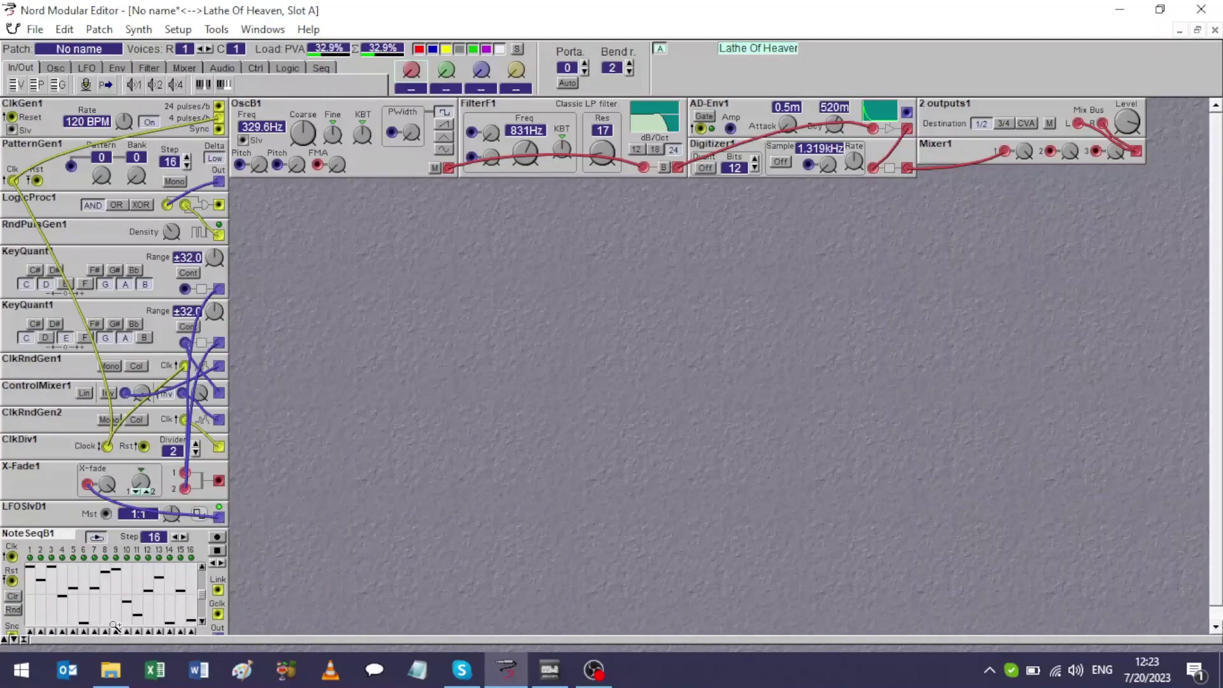
{"action": "left_click", "coordinate": [184, 537]}
{"action": "left_click", "coordinate": [184, 537]}
{"action": "left_click", "coordinate": [183, 537]}
{"action": "scroll", "coordinate": [1214, 488], "scroll_direction": "down", "scroll_amount": 1}
{"action": "left_click_drag", "start_coordinate": [217, 623], "coordinate": [185, 273]}
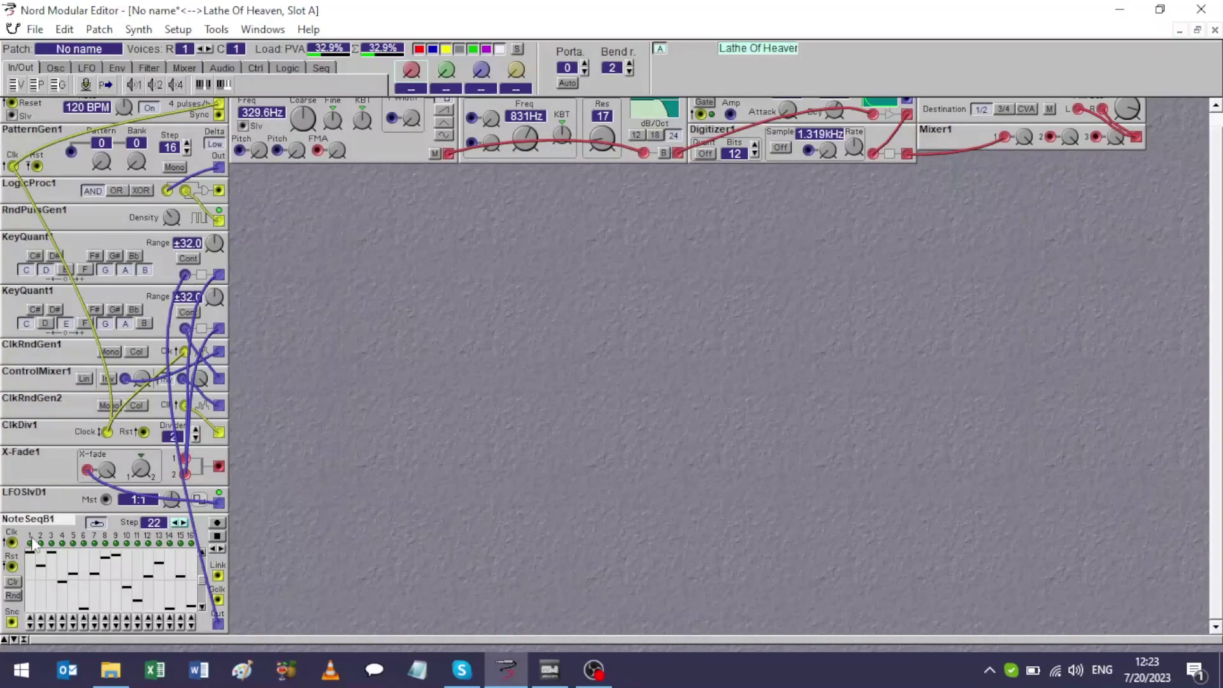
{"action": "left_click_drag", "start_coordinate": [105, 460], "coordinate": [107, 433]}
Route X-Fade1's output into OscB1's pitch input and slow LFOSlvD1's rate ratio.
{"action": "scroll", "coordinate": [557, 334], "scroll_direction": "up", "scroll_amount": 1}
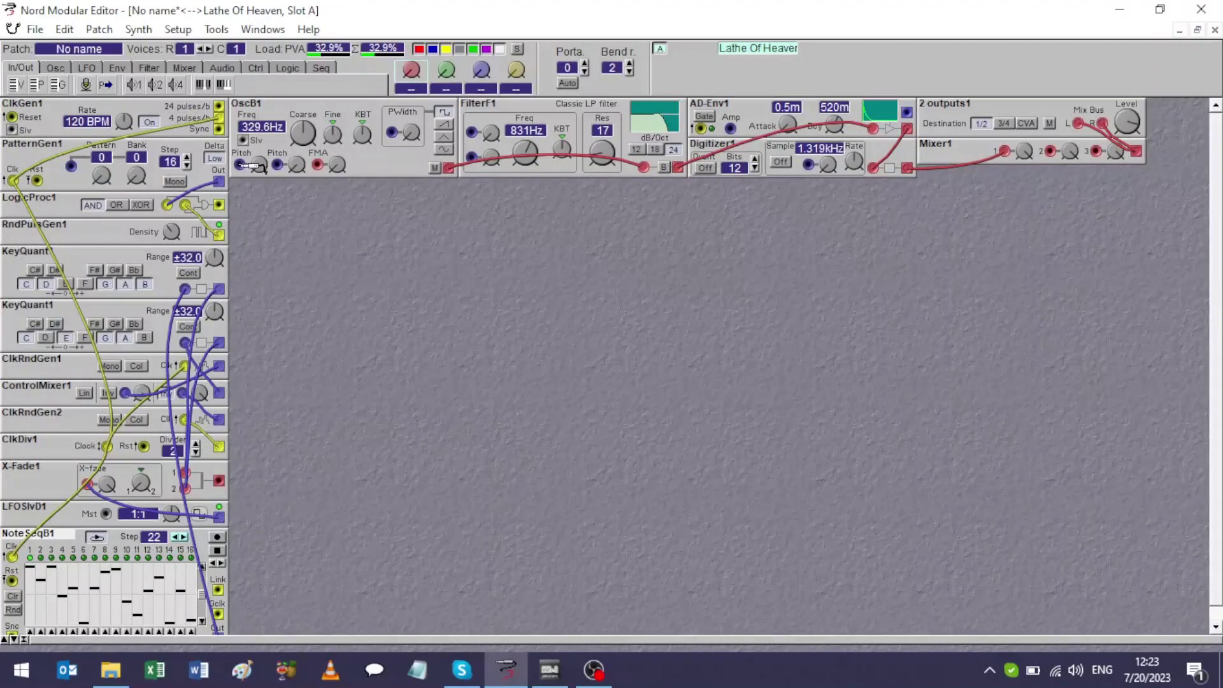
{"action": "left_click_drag", "start_coordinate": [219, 480], "coordinate": [239, 164]}
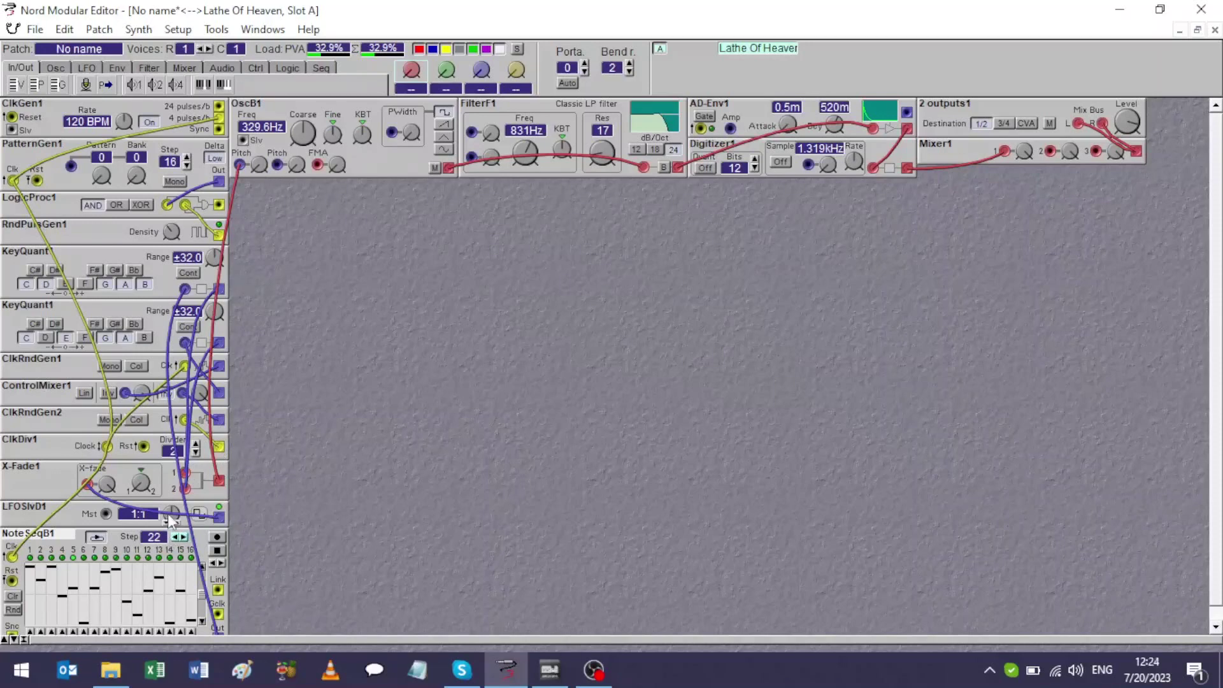
{"action": "left_click_drag", "start_coordinate": [168, 514], "coordinate": [168, 548]}
Gate AD-Env1 from LogicProc1's output and raise Digitizer1's sample rate.
{"action": "left_click_drag", "start_coordinate": [220, 203], "coordinate": [699, 125]}
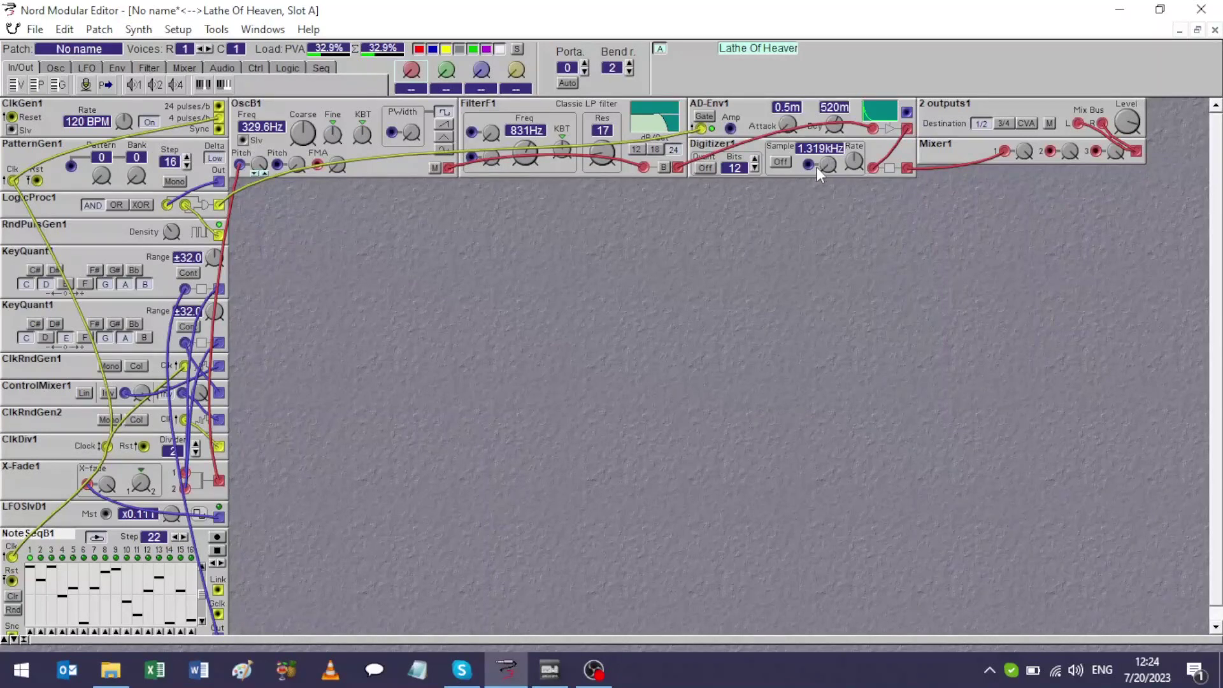
{"action": "mouse_move", "coordinate": [832, 164]}
{"action": "left_click_drag", "start_coordinate": [827, 164], "coordinate": [218, 419]}
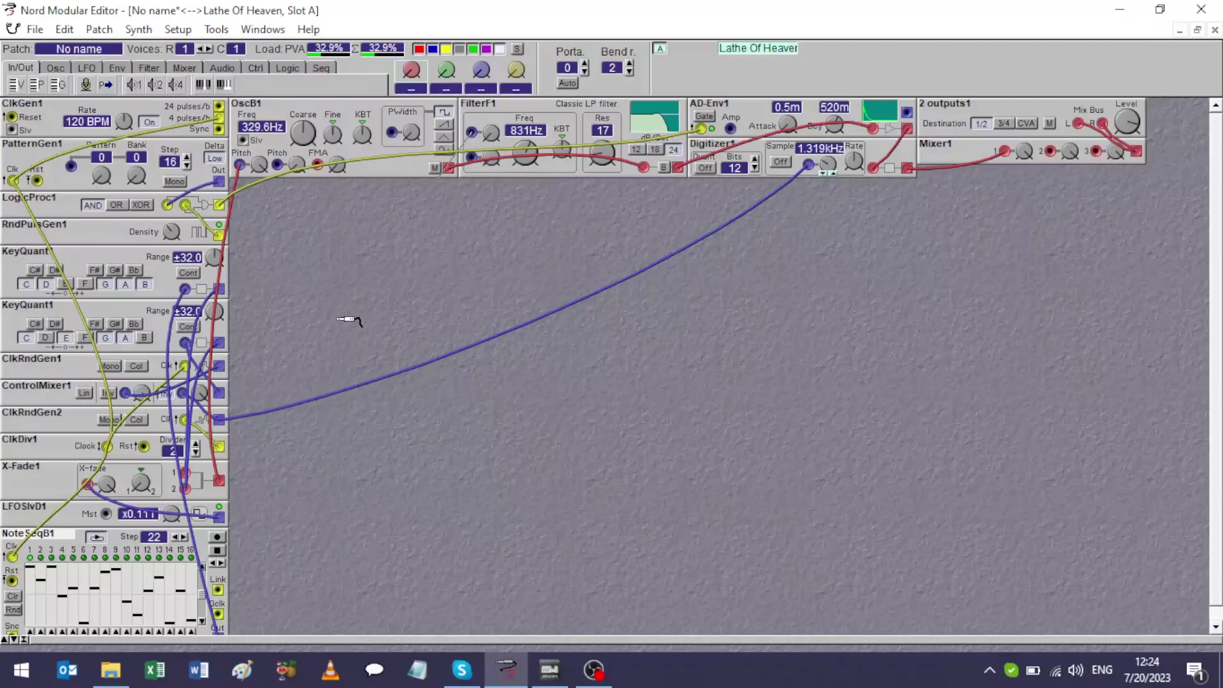
Modulate FilterF1 from the random generator, increase its mod amount, and raise cutoff to 1.32kHz.
{"action": "left_click_drag", "start_coordinate": [237, 373], "coordinate": [219, 367]}
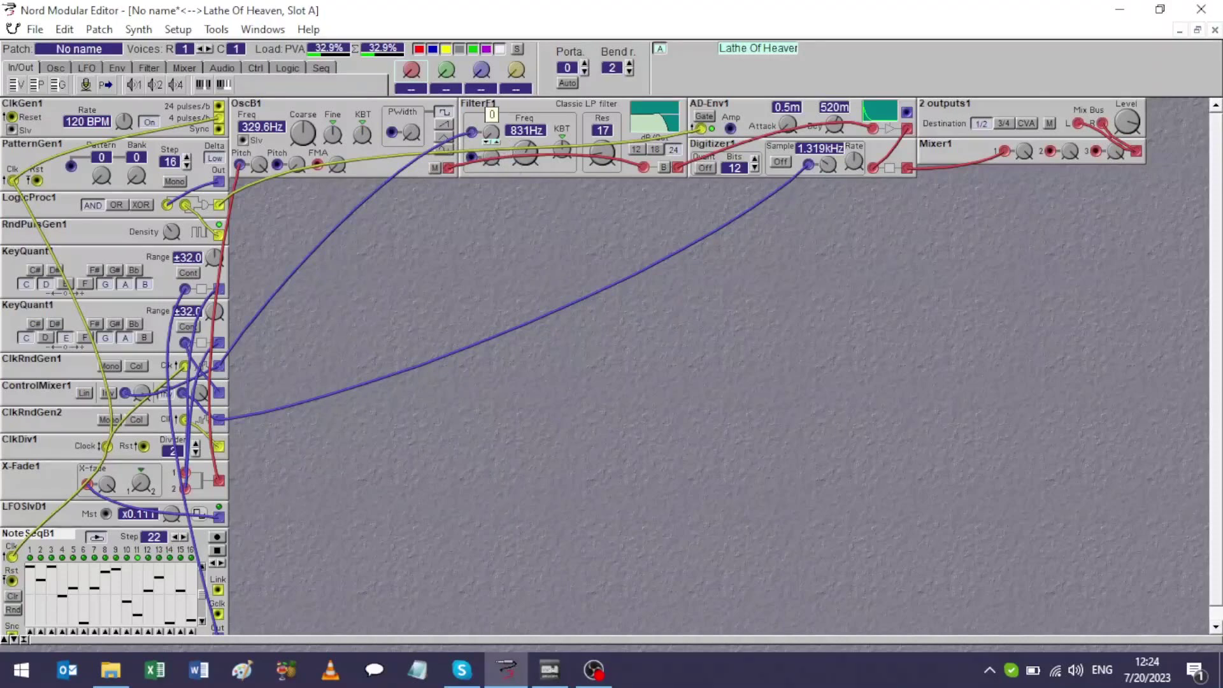
{"action": "left_click", "coordinate": [491, 132]}
{"action": "key", "text": "Up"}
{"action": "key", "text": "Up"}
{"action": "key", "text": "Up"}
{"action": "key", "text": "Up"}
{"action": "key", "text": "Up"}
{"action": "key", "text": "Up"}
{"action": "key", "text": "Up"}
{"action": "key", "text": "Up"}
{"action": "left_click_drag", "start_coordinate": [532, 156], "coordinate": [530, 150]}
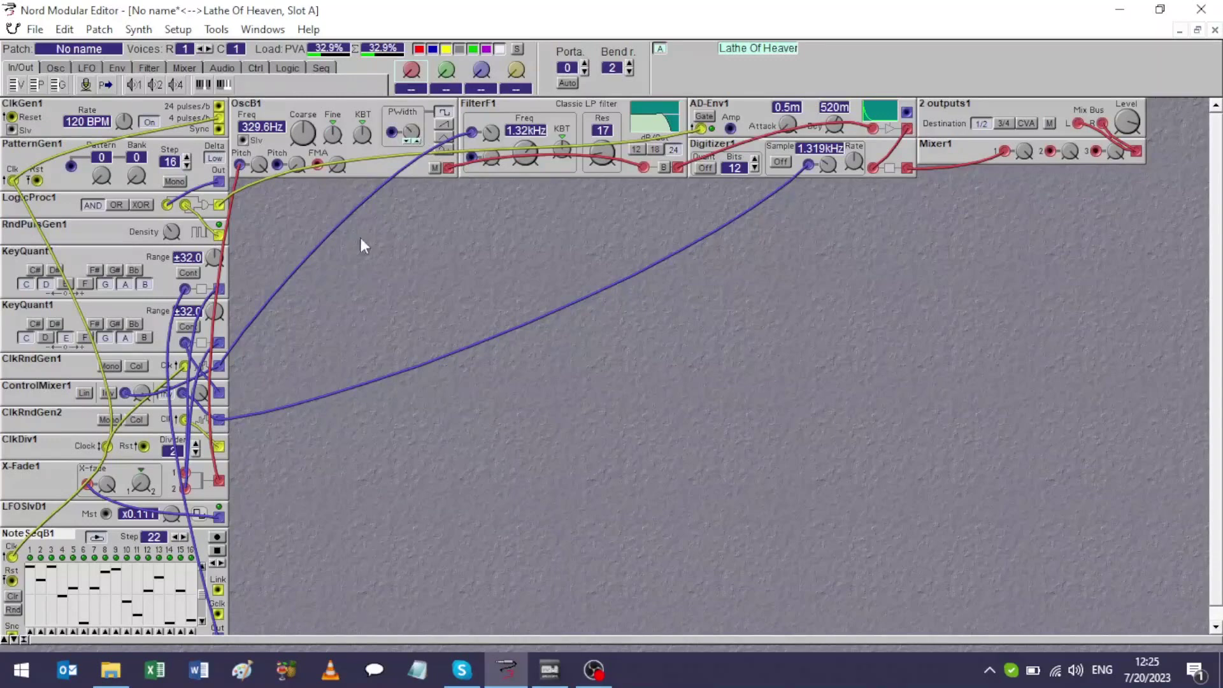
Add LFOSlvE1 modulating OscB1's pulse width and stack NoteSeqB1 beneath it beside the left column.
{"action": "right_click", "coordinate": [349, 259]}
{"action": "mouse_move", "coordinate": [392, 303]}
{"action": "left_click", "coordinate": [637, 455]}
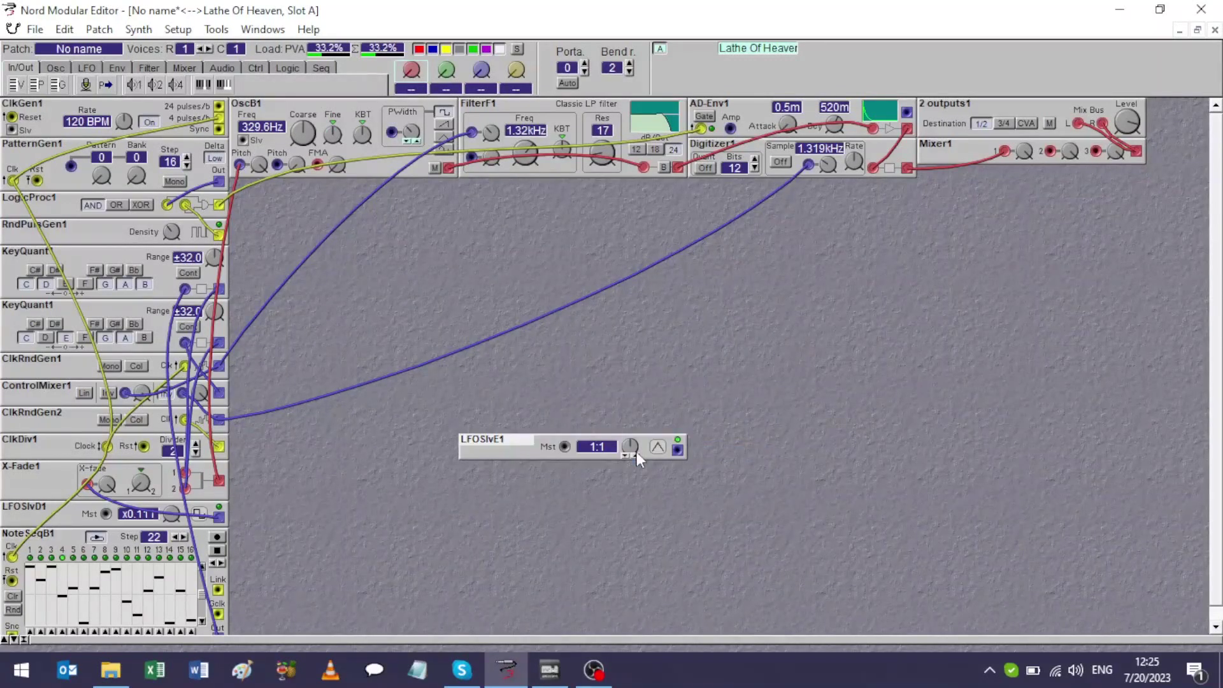
{"action": "left_click_drag", "start_coordinate": [677, 450], "coordinate": [391, 132]}
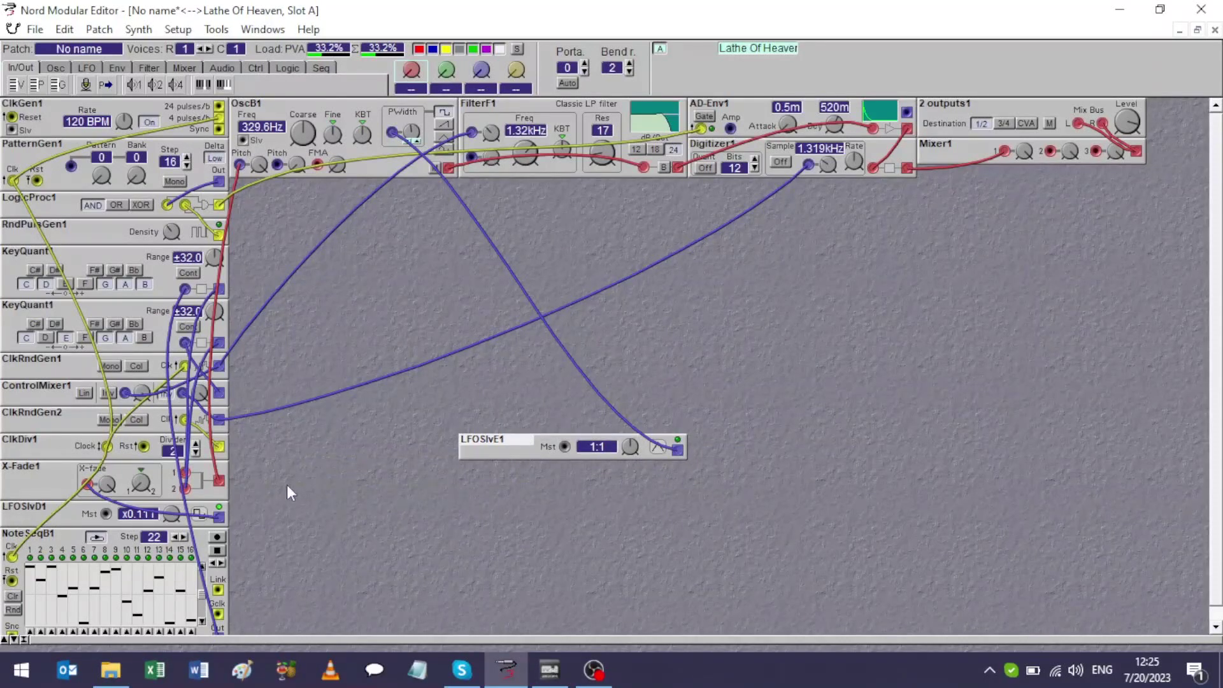
{"action": "left_click_drag", "start_coordinate": [286, 486], "coordinate": [283, 491]}
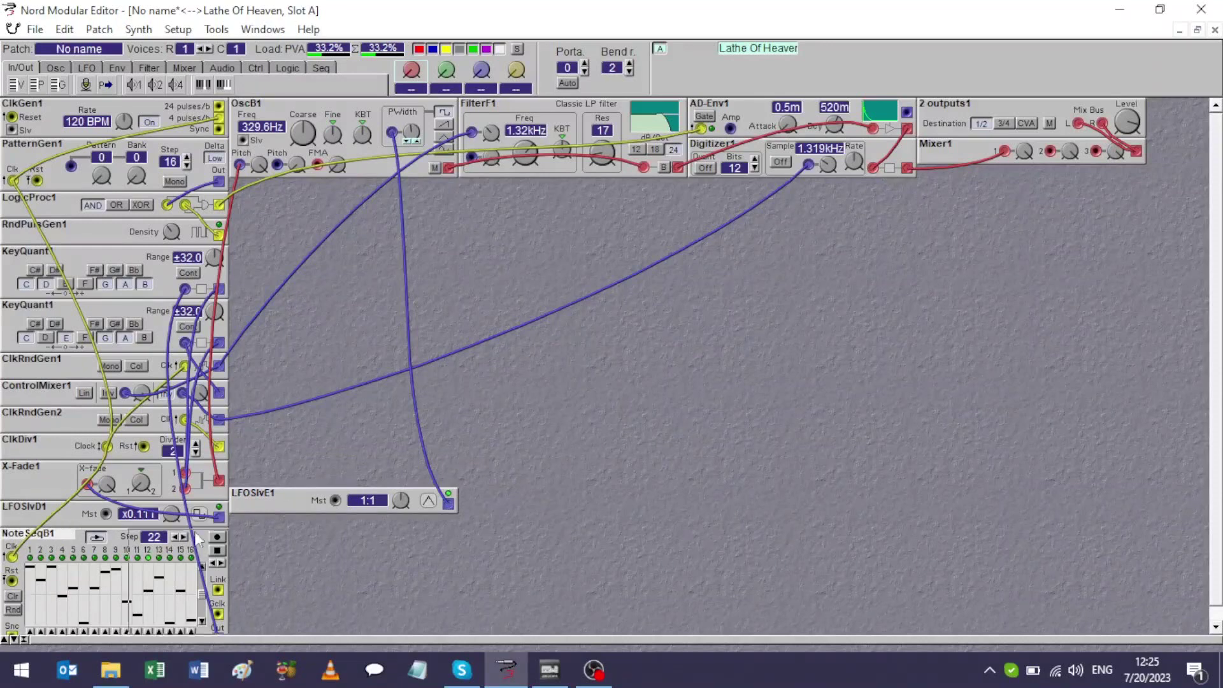
{"action": "left_click_drag", "start_coordinate": [206, 538], "coordinate": [285, 521]}
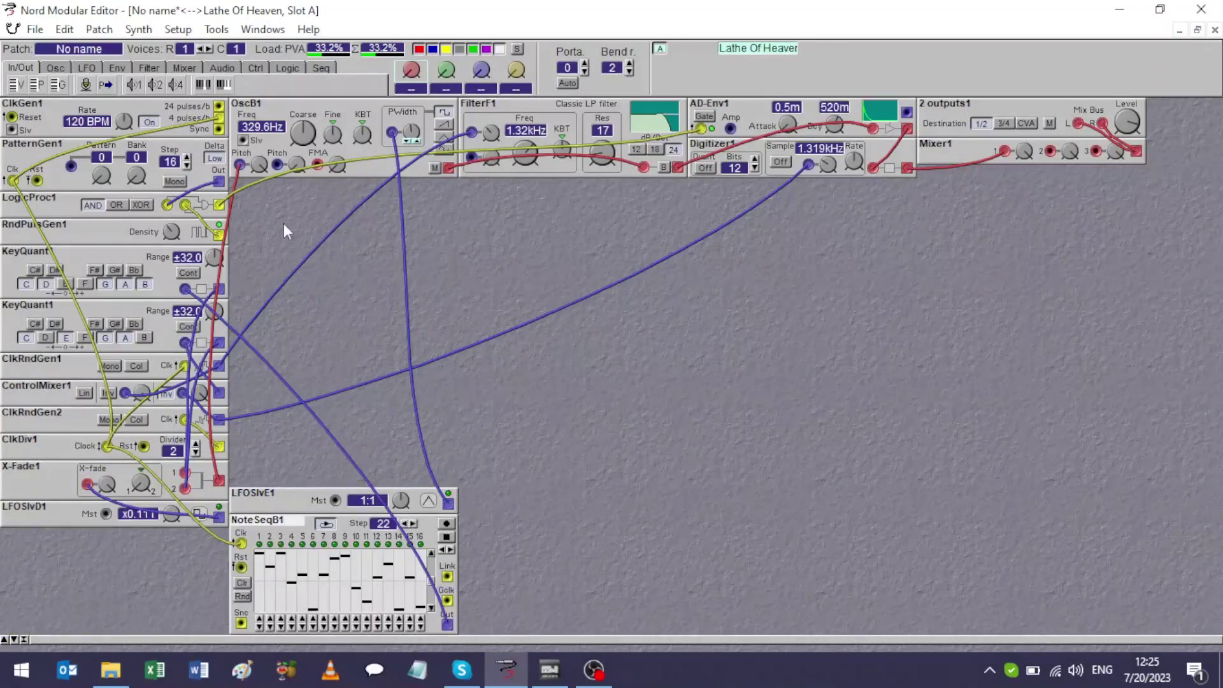
Set PatternGen1 to pattern 1 and copy the PatternGen–LogicProc–RndPulsGen chain into the second column.
{"action": "right_click", "coordinate": [266, 217]}
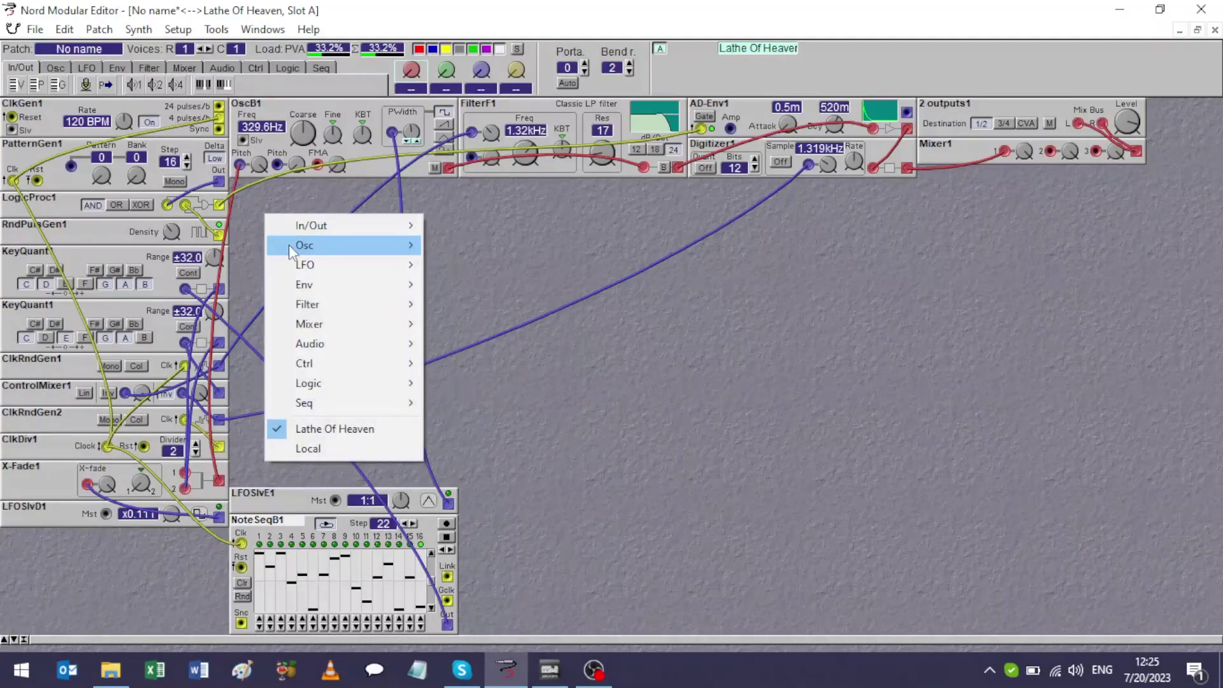
{"action": "mouse_move", "coordinate": [289, 247]}
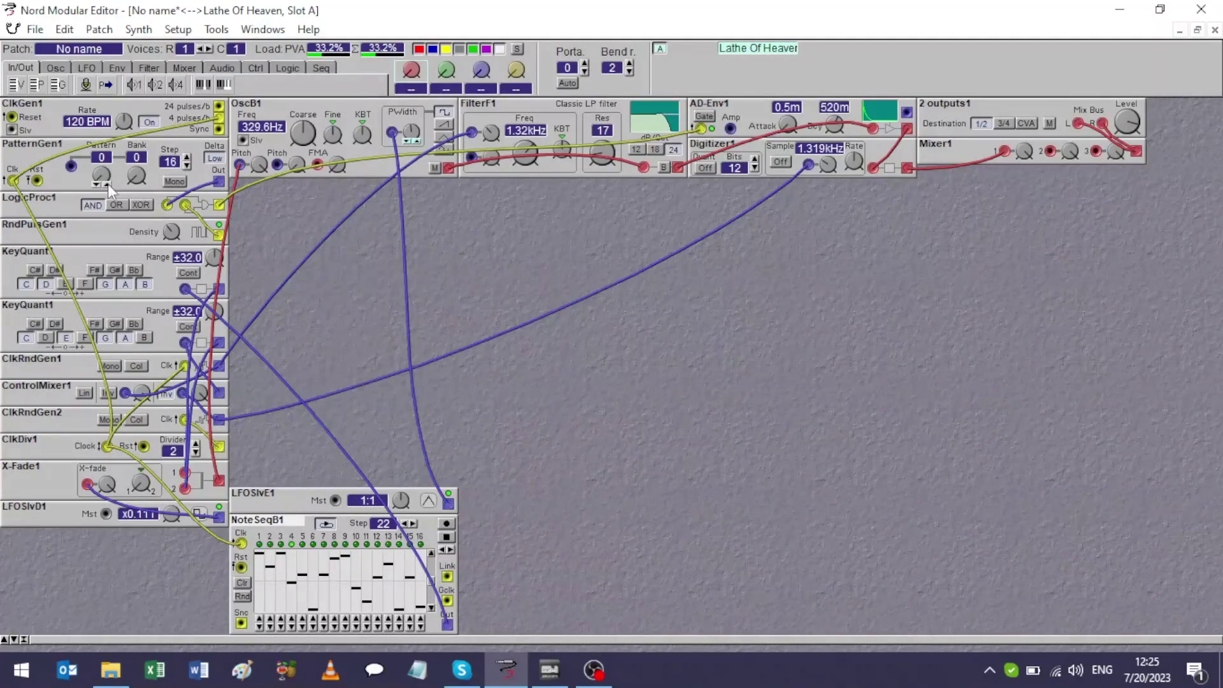
{"action": "left_click", "coordinate": [108, 183]}
{"action": "left_click", "coordinate": [142, 184]}
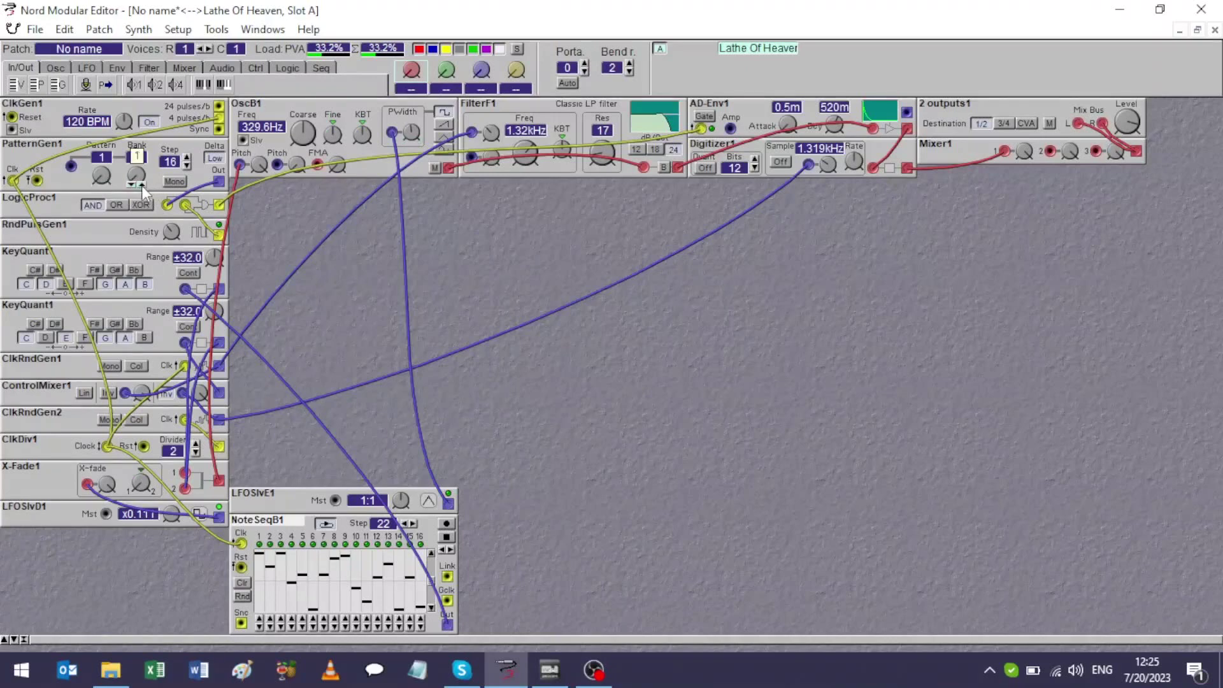
{"action": "left_click", "coordinate": [63, 152]}
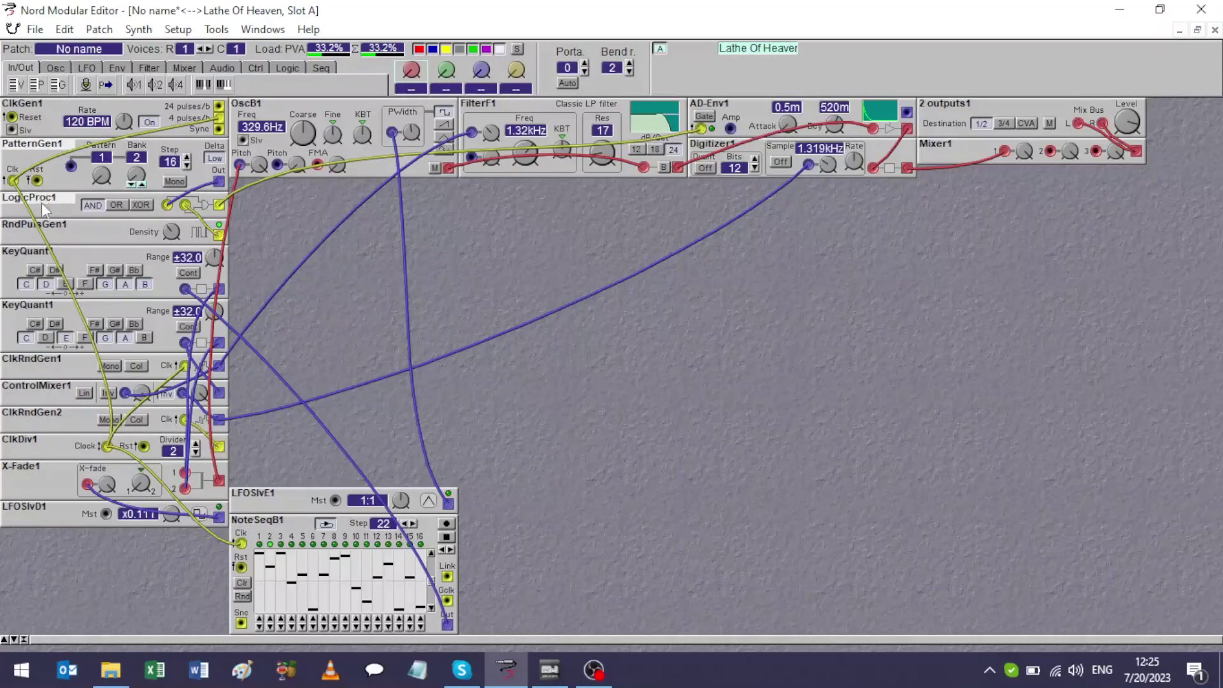
{"action": "left_click_drag", "start_coordinate": [64, 152], "coordinate": [271, 320]}
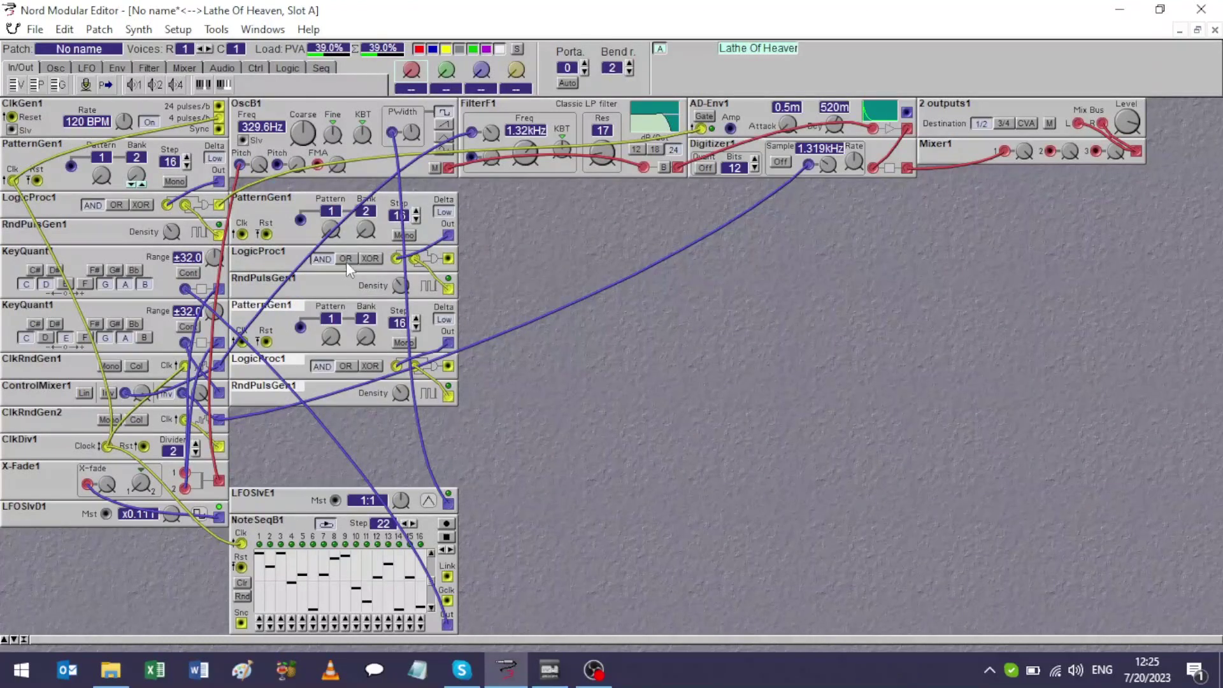
Set the copies to pattern/bank 4/5 and 3/1, upper density 35, and share their clock.
{"action": "left_click", "coordinate": [338, 238]}
{"action": "left_click", "coordinate": [372, 239]}
{"action": "left_click", "coordinate": [372, 239]}
{"action": "left_click", "coordinate": [371, 239]}
{"action": "left_click", "coordinate": [336, 346]}
{"action": "left_click", "coordinate": [360, 345]}
{"action": "left_click", "coordinate": [401, 394]}
{"action": "left_click", "coordinate": [400, 285]}
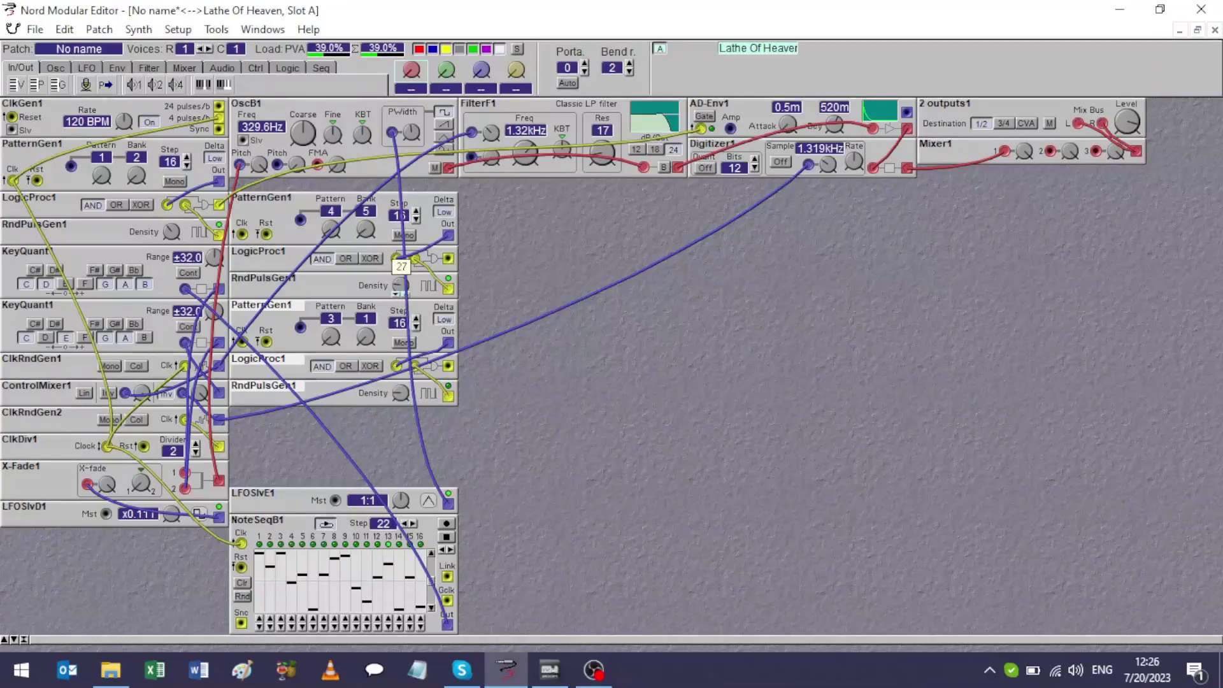
{"action": "left_click_drag", "start_coordinate": [400, 284], "coordinate": [402, 293]}
{"action": "left_click_drag", "start_coordinate": [243, 234], "coordinate": [242, 340]}
{"action": "left_click_drag", "start_coordinate": [245, 235], "coordinate": [11, 185]}
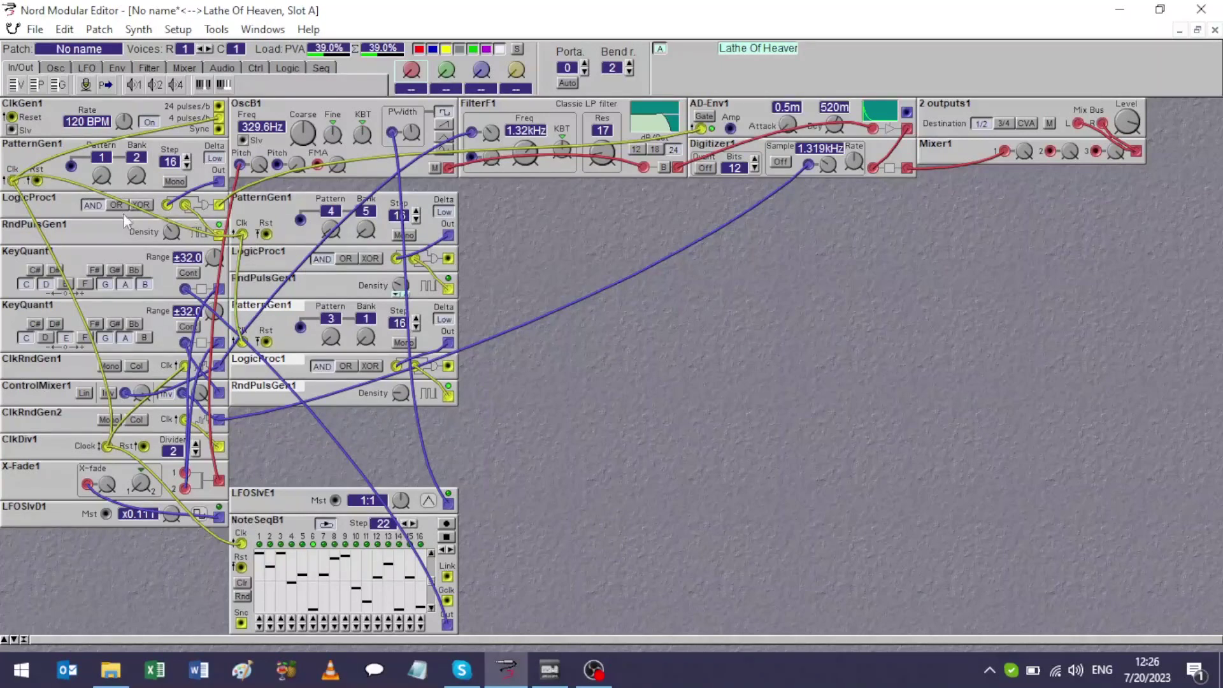
Place a DrumSynth1 drum voice, duplicate it below, and trigger the copy from the lower LogicProc1.
{"action": "right_click", "coordinate": [488, 228]}
{"action": "mouse_move", "coordinate": [560, 395]}
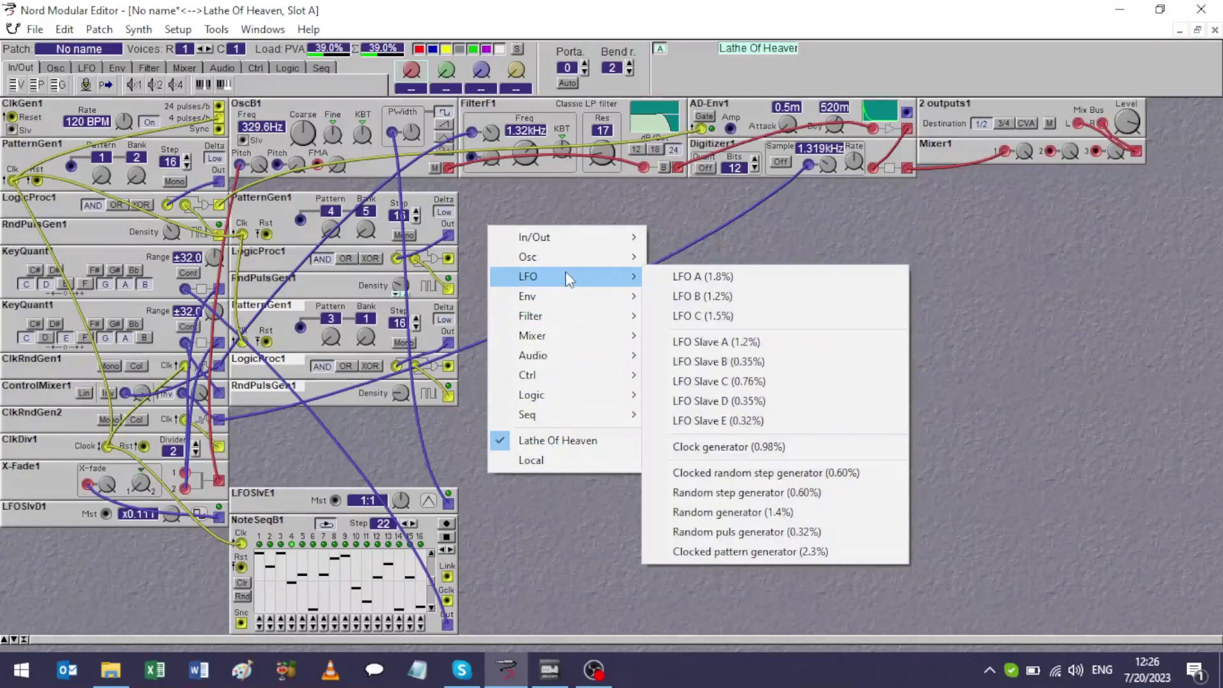
{"action": "mouse_move", "coordinate": [562, 253]}
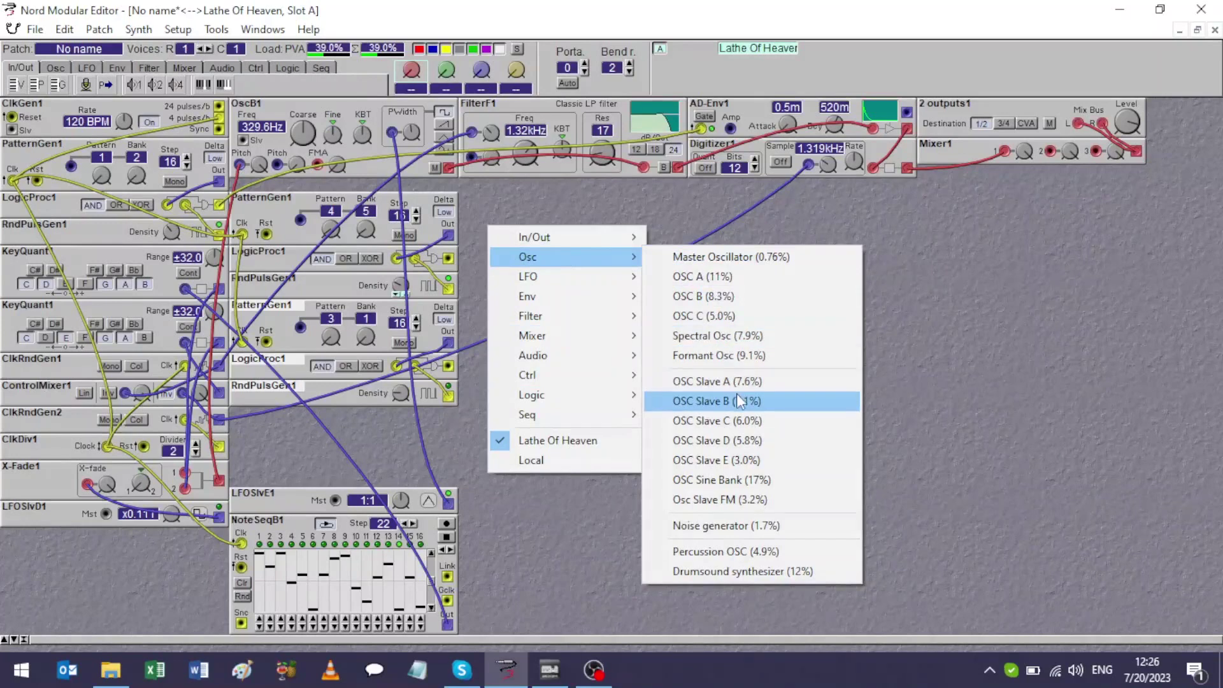
{"action": "left_click", "coordinate": [747, 571]}
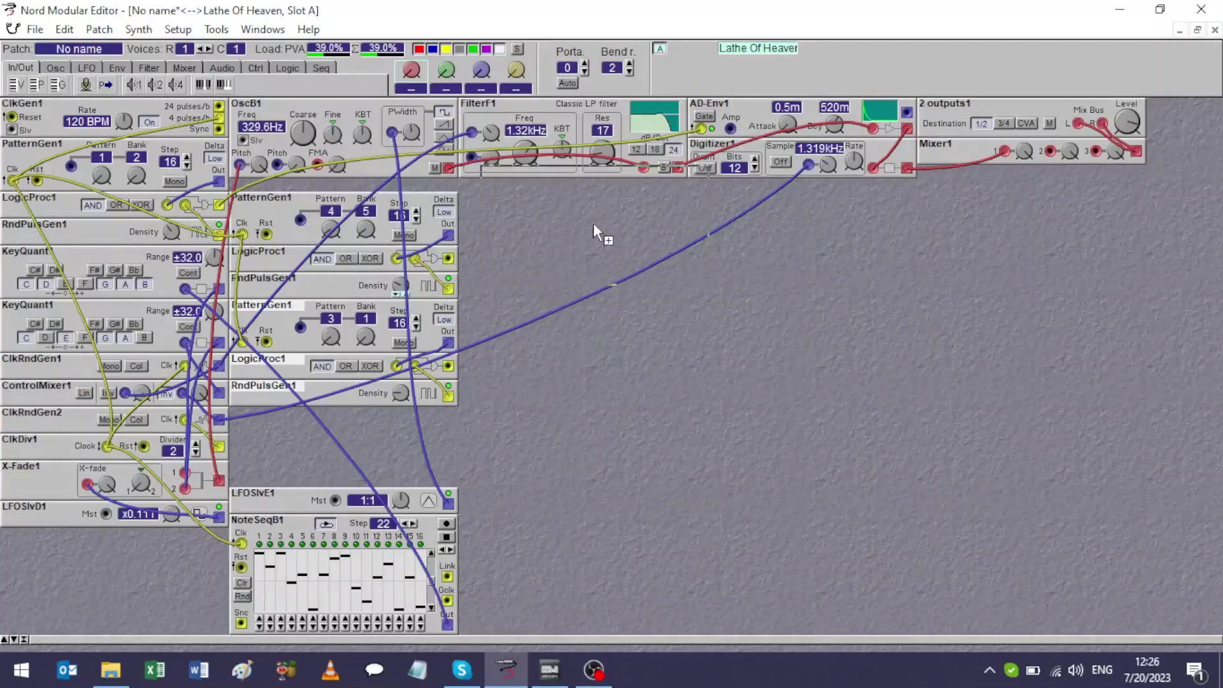
{"action": "left_click", "coordinate": [573, 241]}
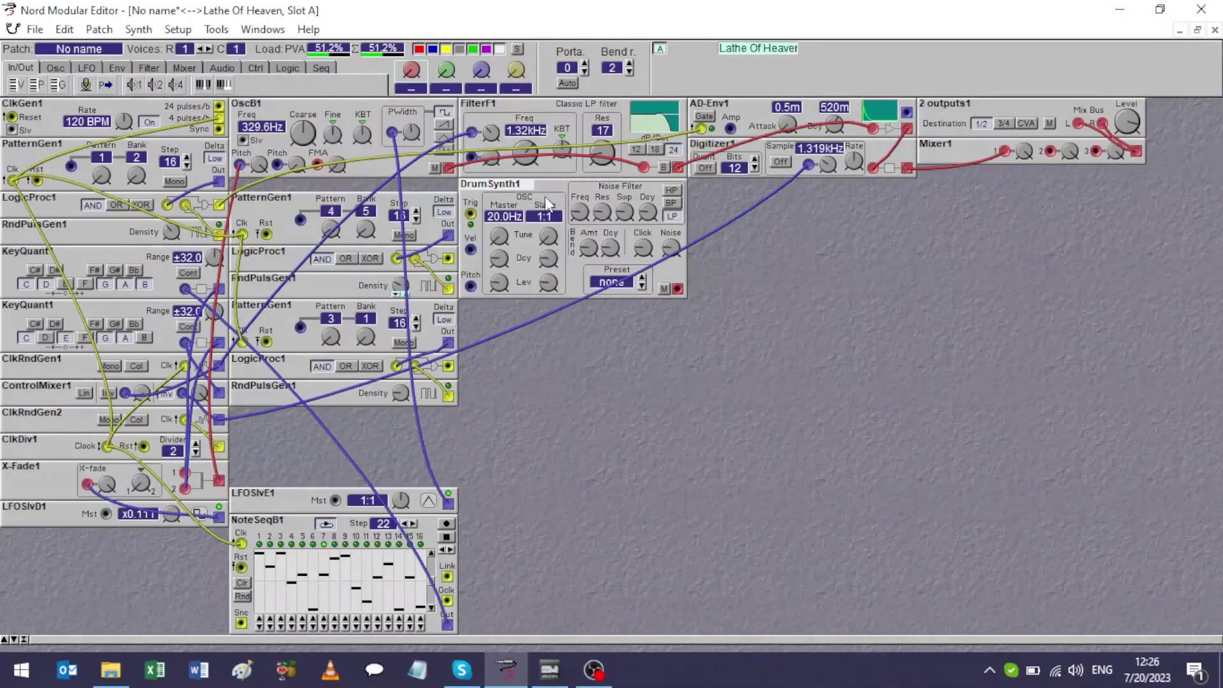
{"action": "left_click_drag", "start_coordinate": [545, 203], "coordinate": [554, 312]}
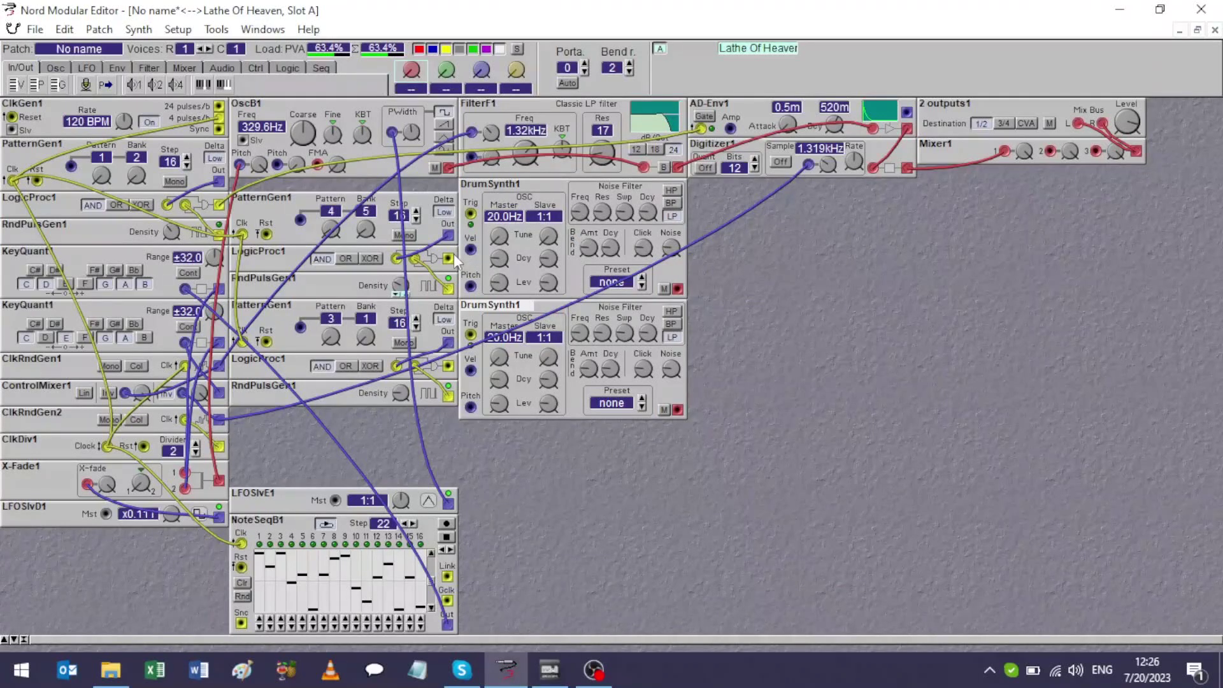
{"action": "left_click_drag", "start_coordinate": [449, 258], "coordinate": [470, 213]}
{"action": "left_click_drag", "start_coordinate": [449, 365], "coordinate": [470, 335]}
Place a Digitizer2 beside the drum synth, duplicate it below, and feed each drum synth into one.
{"action": "right_click", "coordinate": [702, 226]}
{"action": "mouse_move", "coordinate": [763, 353]}
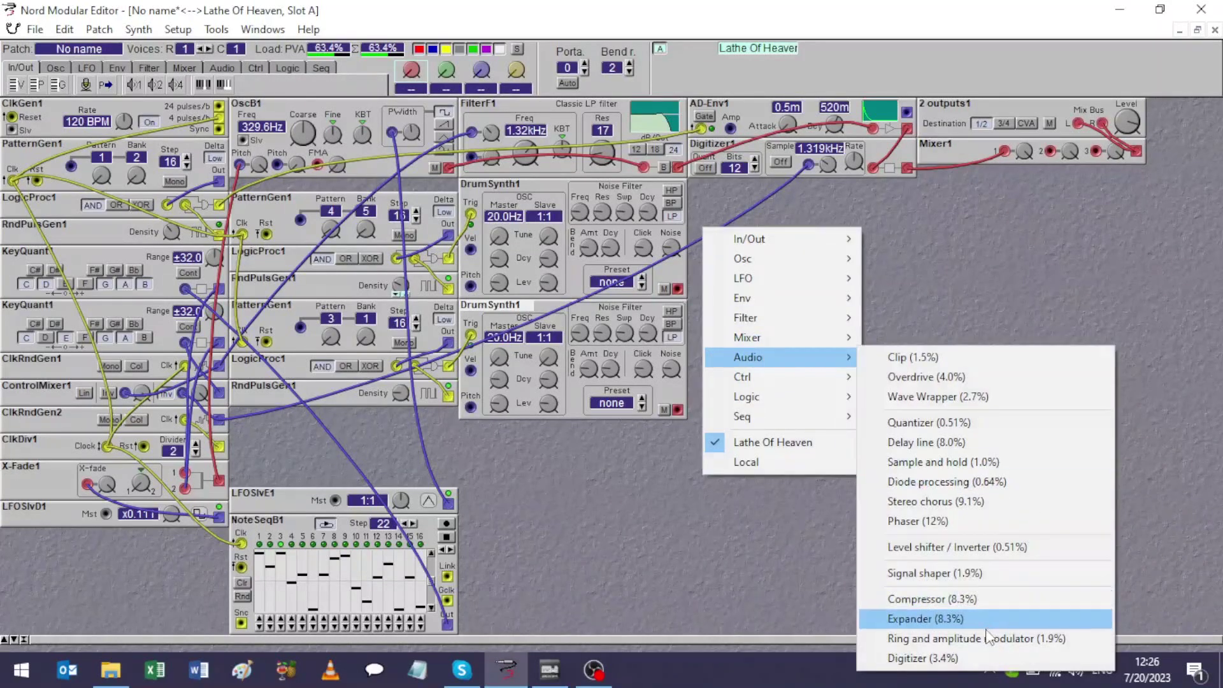
{"action": "left_click", "coordinate": [924, 658]}
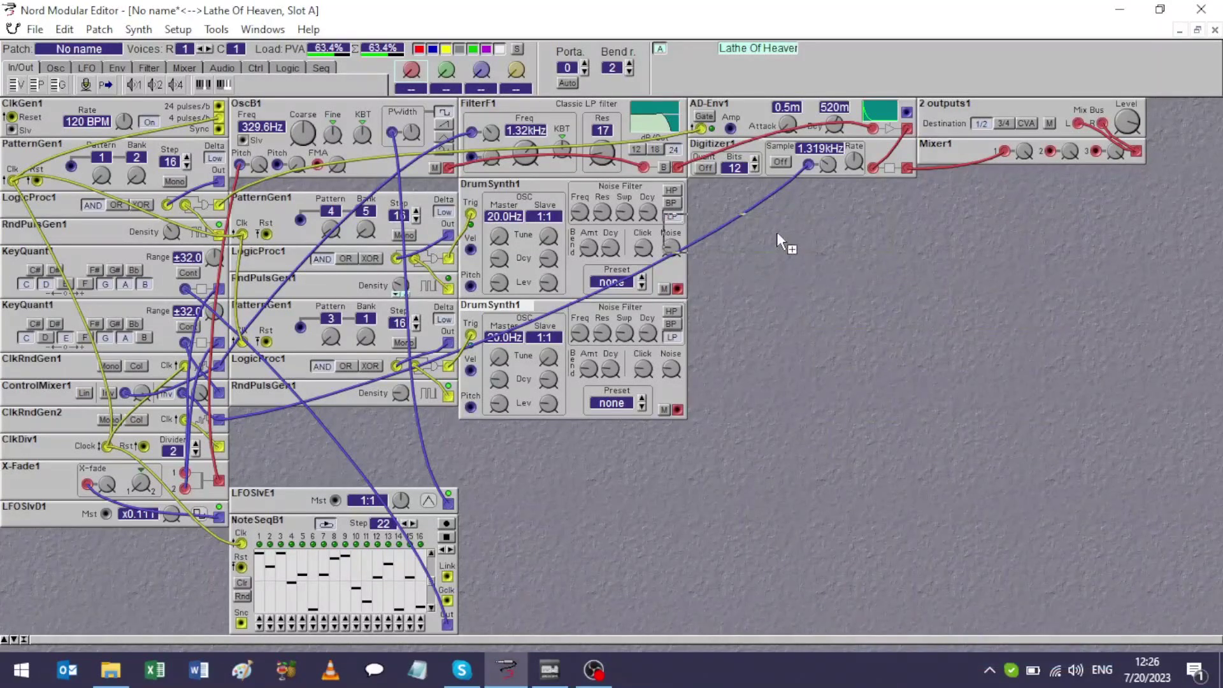
{"action": "left_click", "coordinate": [790, 254]}
{"action": "left_click_drag", "start_coordinate": [766, 247], "coordinate": [761, 351]}
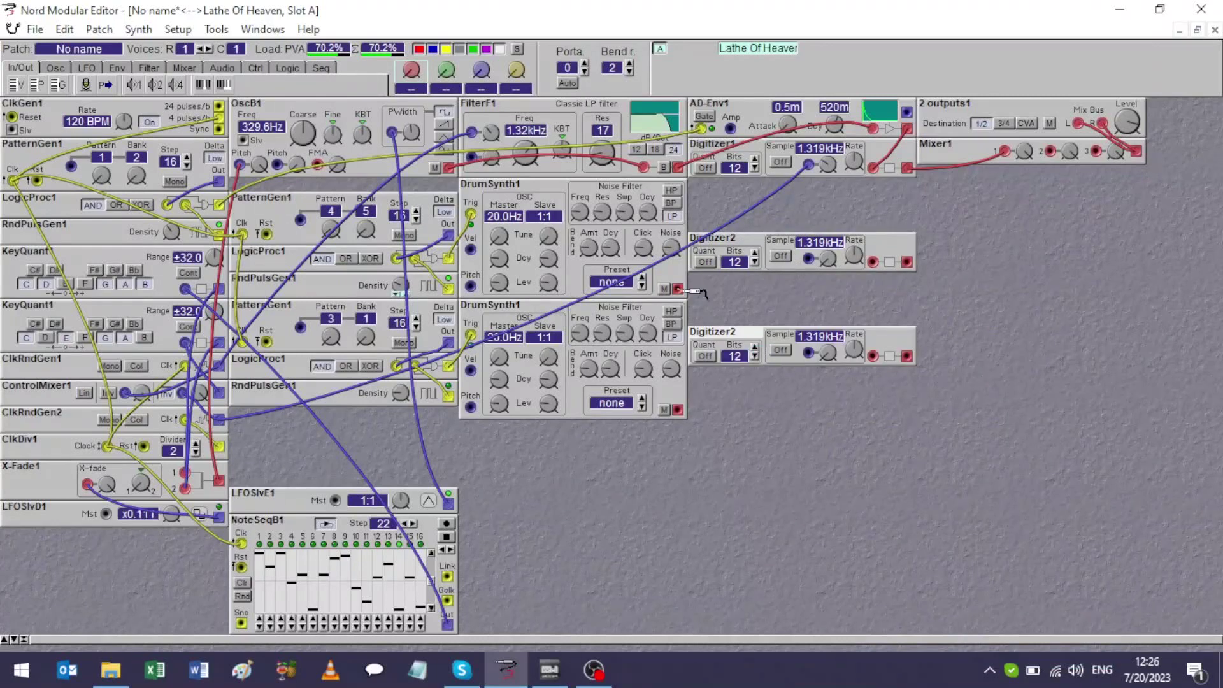
{"action": "left_click_drag", "start_coordinate": [678, 289], "coordinate": [874, 262]}
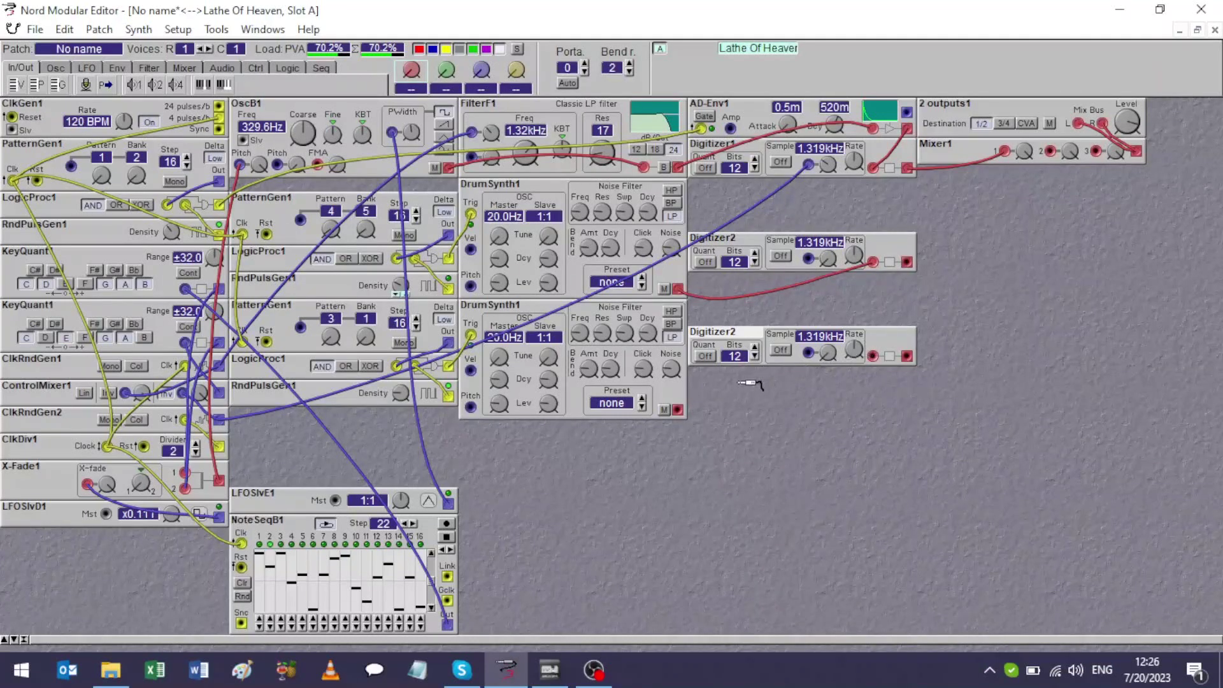
{"action": "left_click_drag", "start_coordinate": [746, 384], "coordinate": [678, 410]}
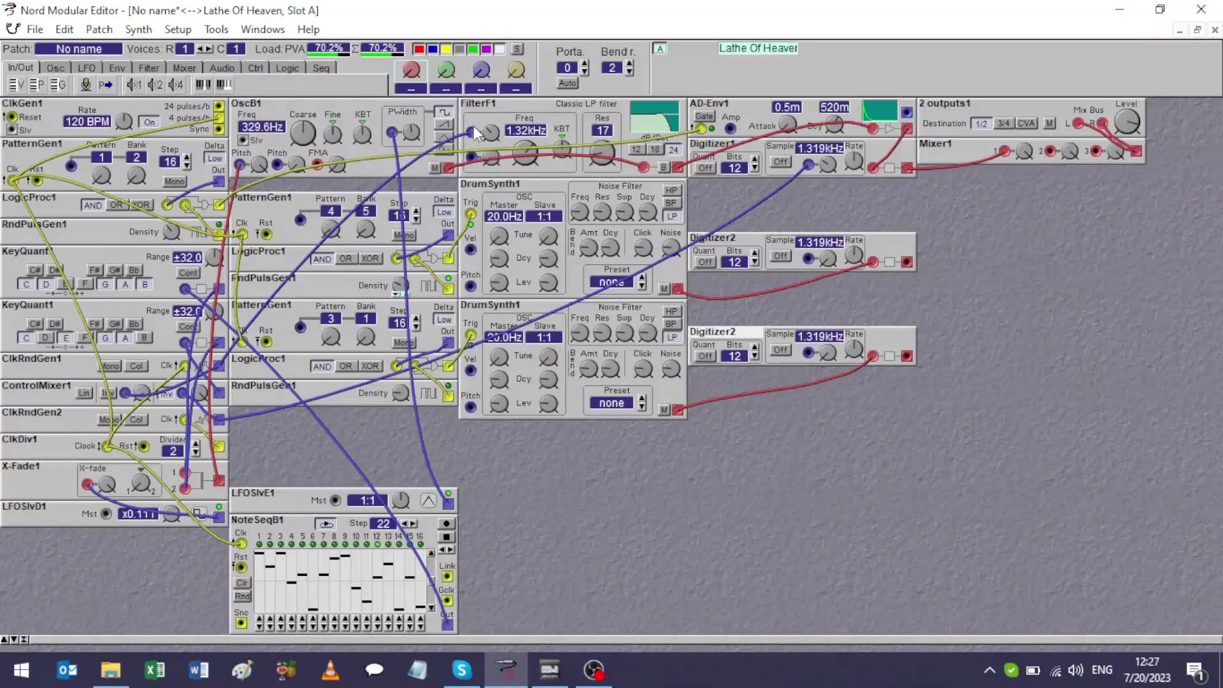
Patch modulation into both Digitizer2 rate inputs, the second from ControlMixer1.
{"action": "left_click_drag", "start_coordinate": [472, 126], "coordinate": [808, 259]}
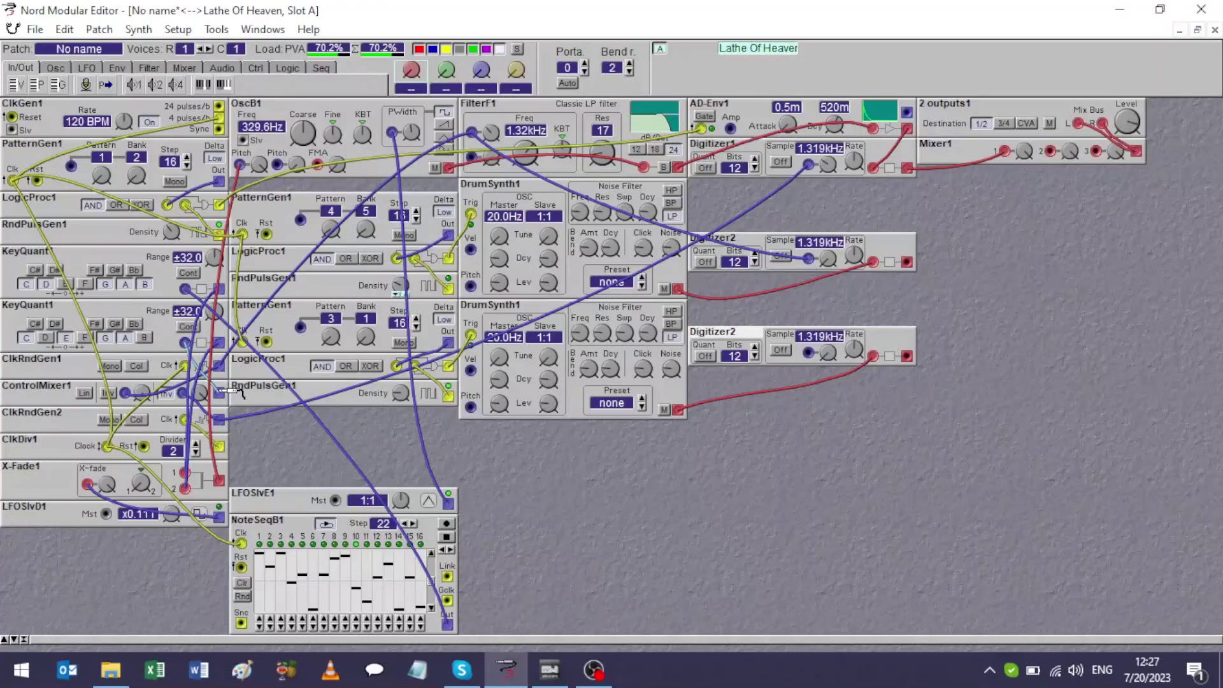
{"action": "left_click_drag", "start_coordinate": [231, 391], "coordinate": [809, 353]}
{"action": "mouse_move", "coordinate": [829, 352]}
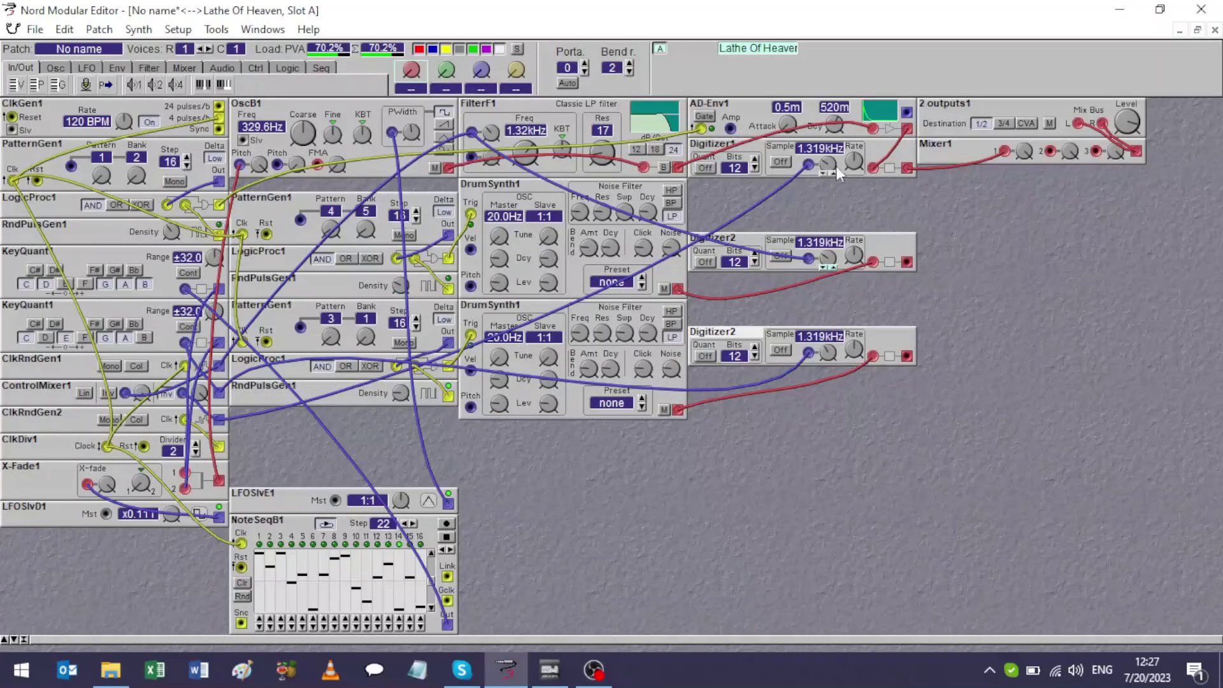
Raise Digitizer1 to 11.84kHz and the Digitizer2s to 4.186kHz and 3.951kHz, toggling Quant on all three.
{"action": "left_click_drag", "start_coordinate": [855, 158], "coordinate": [855, 125]}
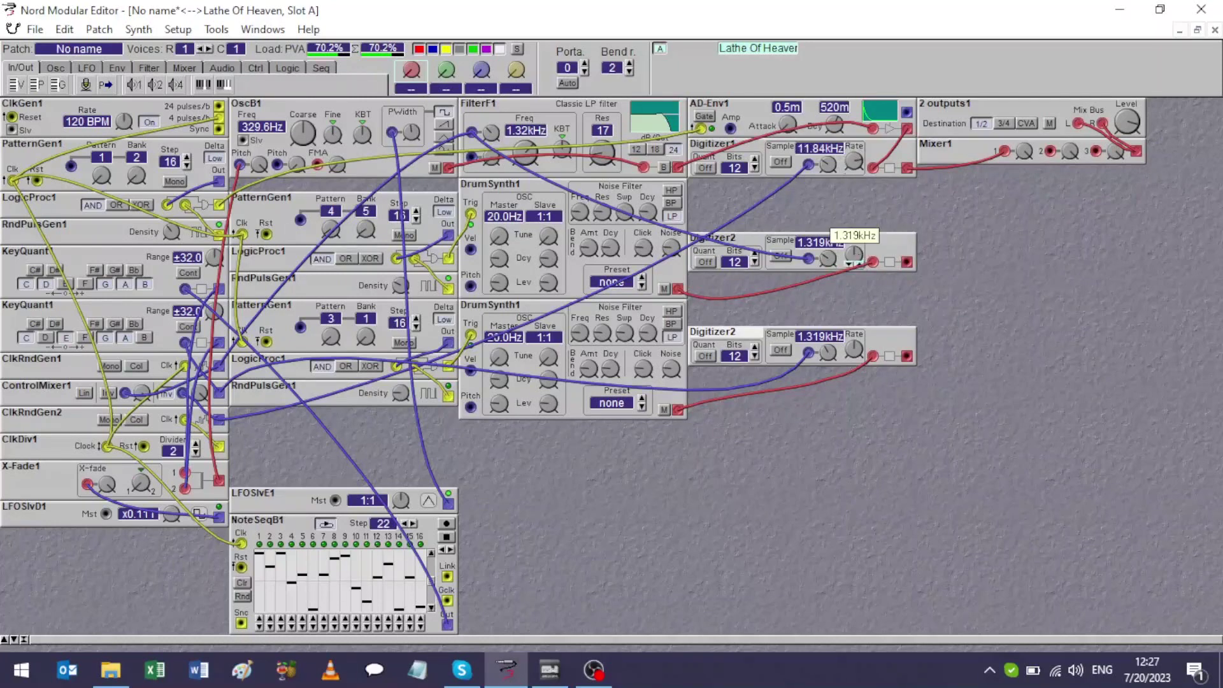
{"action": "left_click_drag", "start_coordinate": [857, 256], "coordinate": [860, 245]}
{"action": "left_click_drag", "start_coordinate": [855, 350], "coordinate": [855, 335]}
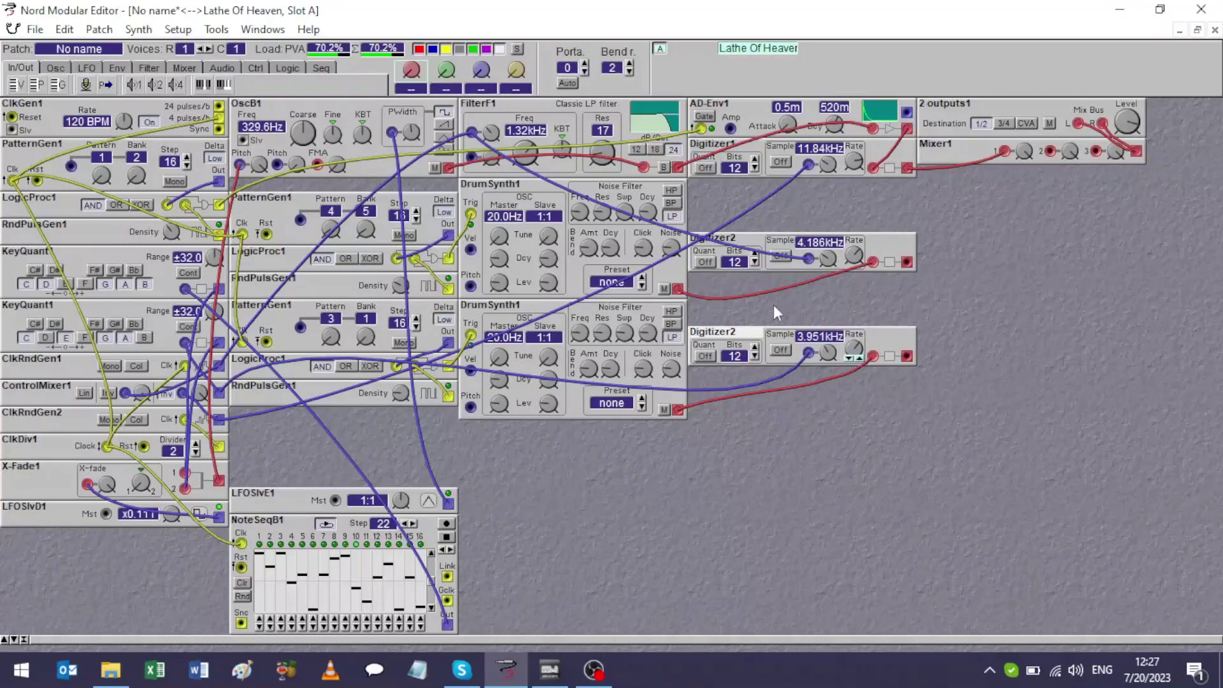
{"action": "left_click", "coordinate": [705, 262]}
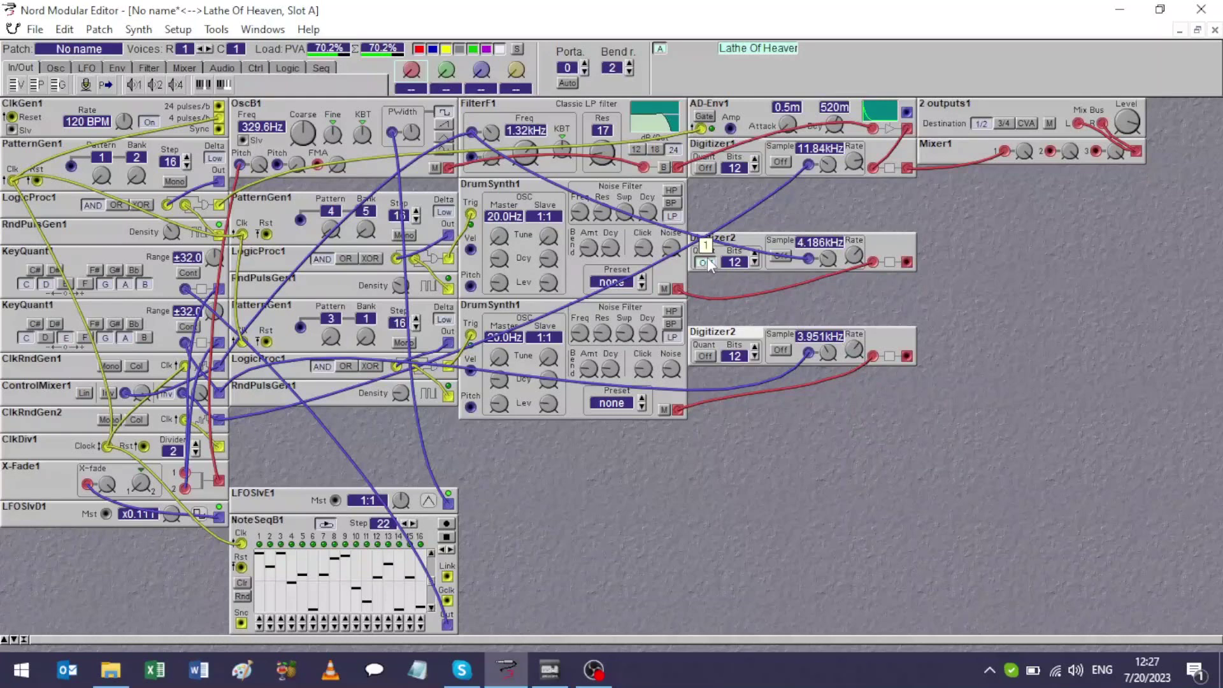
{"action": "left_click", "coordinate": [706, 355]}
{"action": "left_click", "coordinate": [706, 169]}
Route the Digitizer2 outputs into Mixer1 inputs 2 and 3, and set the drum presets to Kick 2 and Snare 2.
{"action": "left_click", "coordinate": [642, 276]}
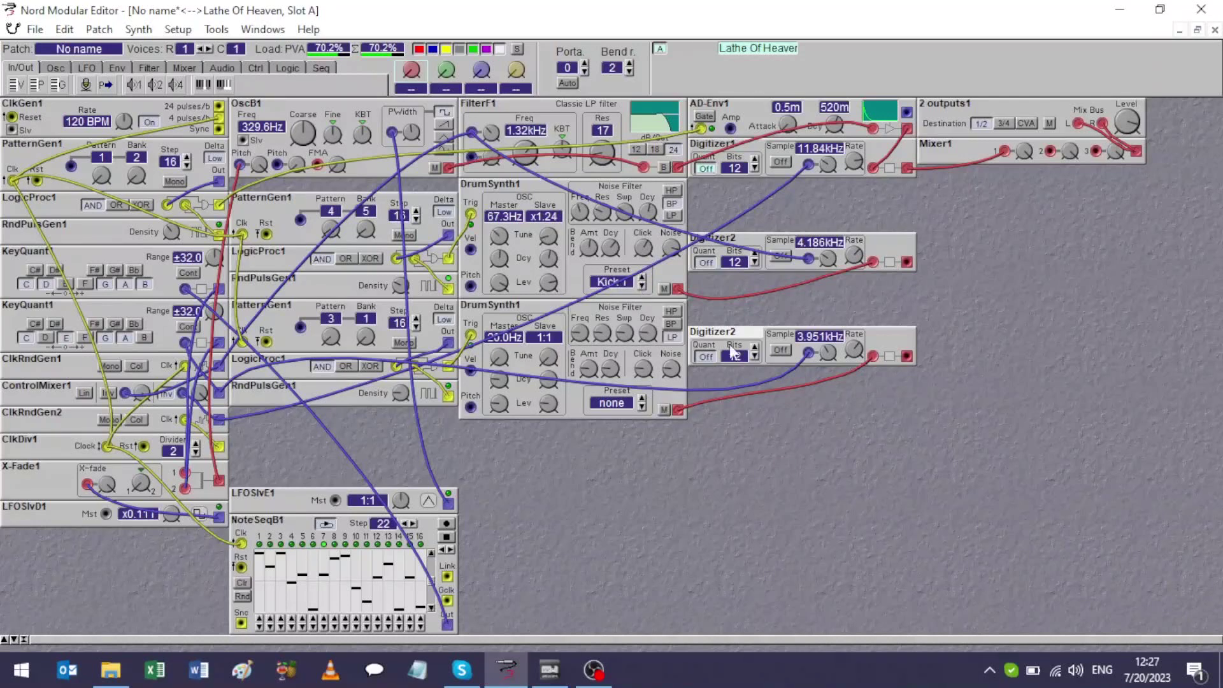
{"action": "left_click_drag", "start_coordinate": [907, 262], "coordinate": [1050, 151]}
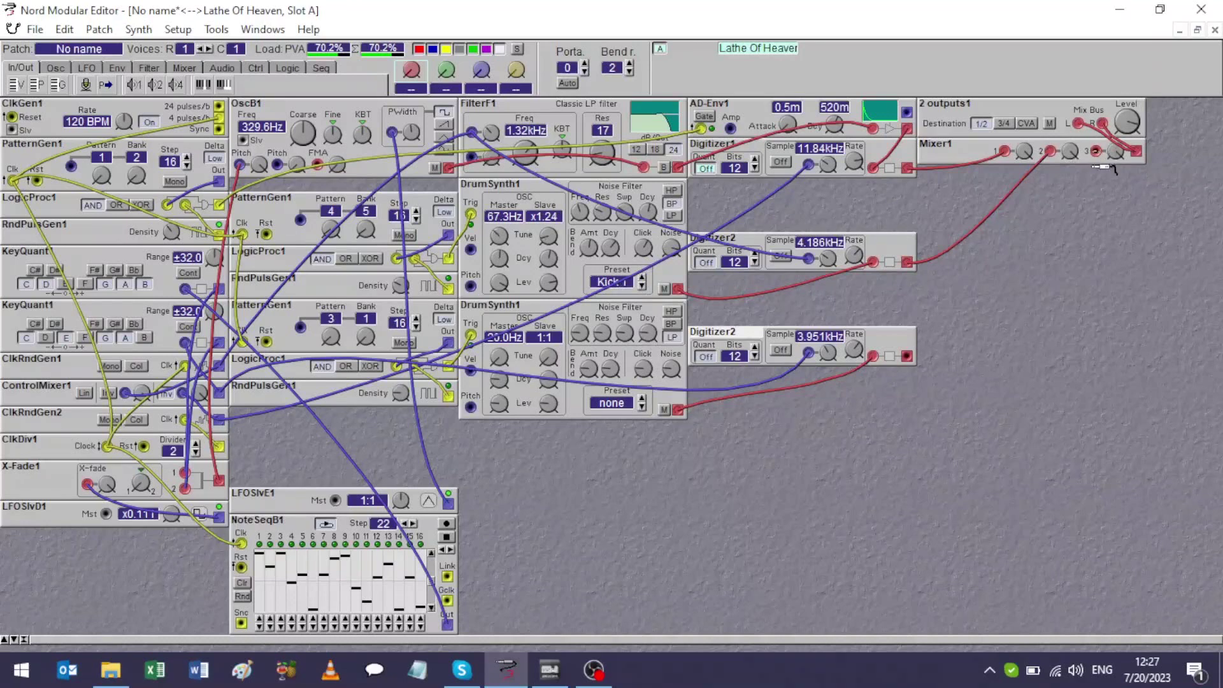
{"action": "left_click_drag", "start_coordinate": [903, 391], "coordinate": [907, 357]}
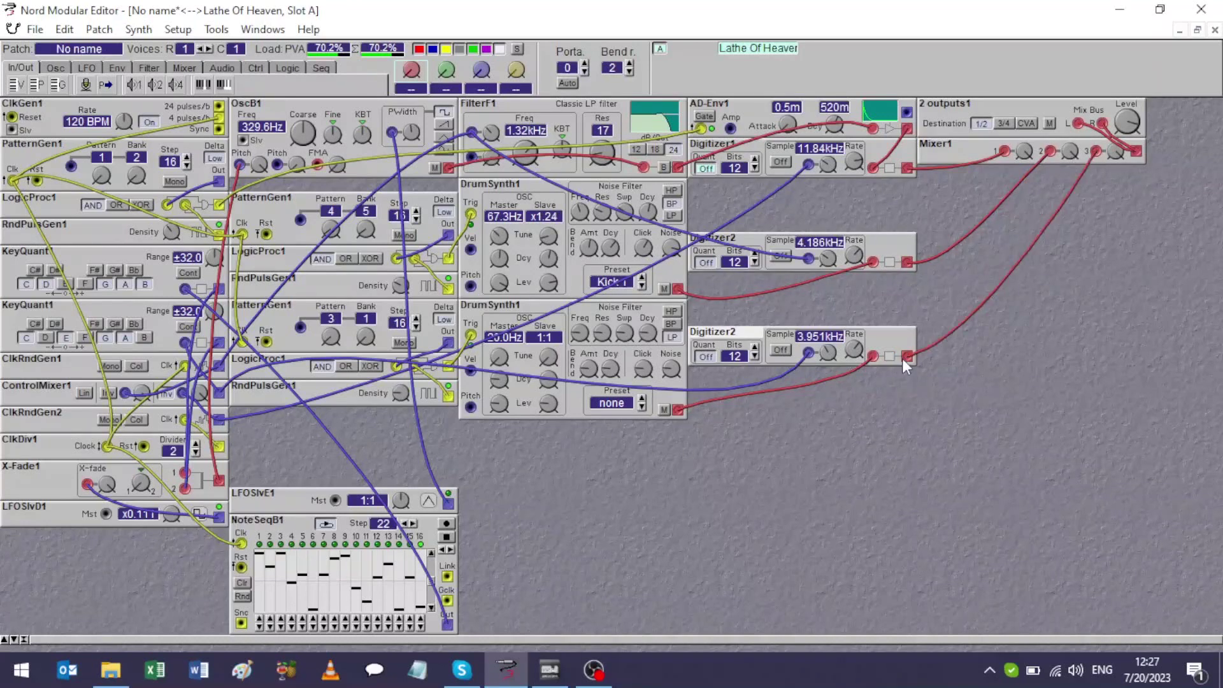
{"action": "left_click", "coordinate": [643, 402]}
{"action": "left_click", "coordinate": [643, 402]}
{"action": "left_click", "coordinate": [643, 401]}
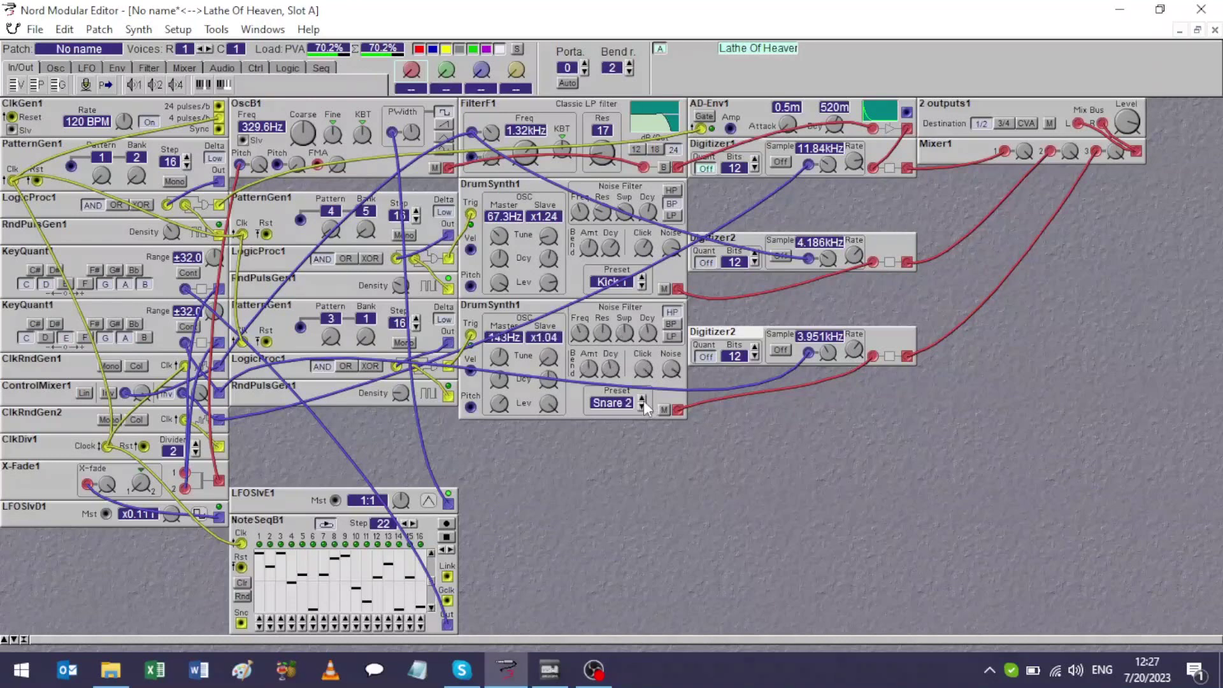
{"action": "left_click", "coordinate": [643, 277]}
Bring up the UAC-2 MixEfx mixer, then minimize it to reveal the Nord Modular patch.
{"action": "left_click", "coordinate": [549, 670]}
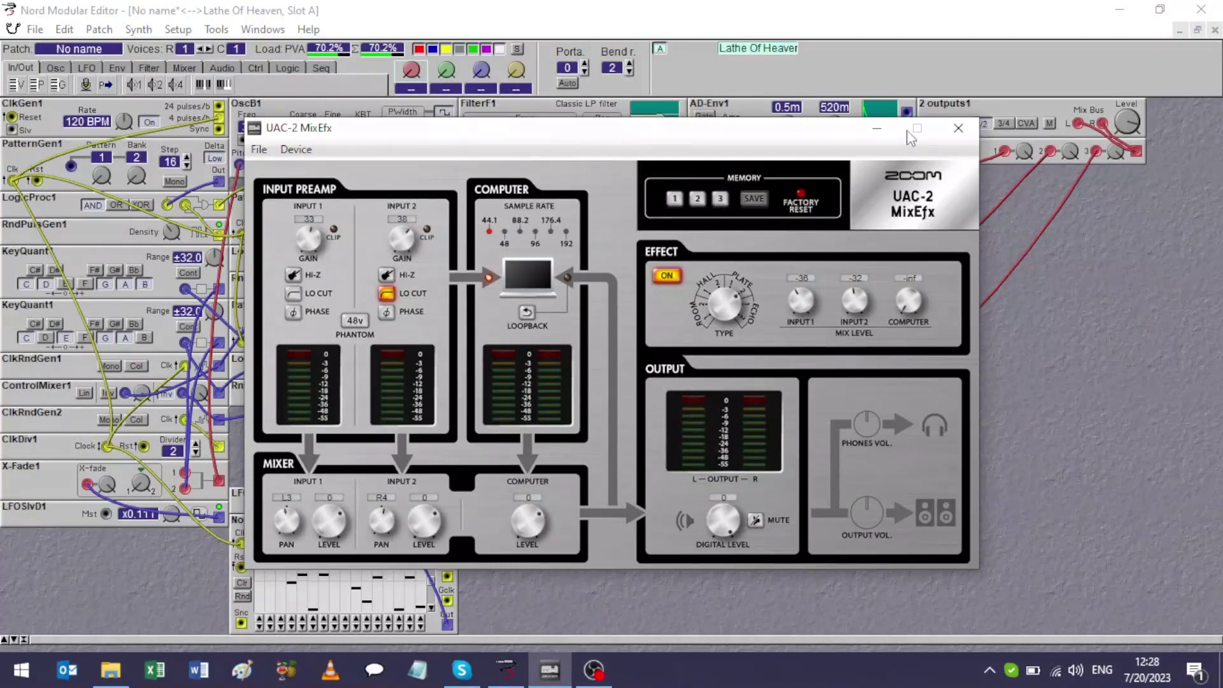
{"action": "left_click", "coordinate": [878, 129]}
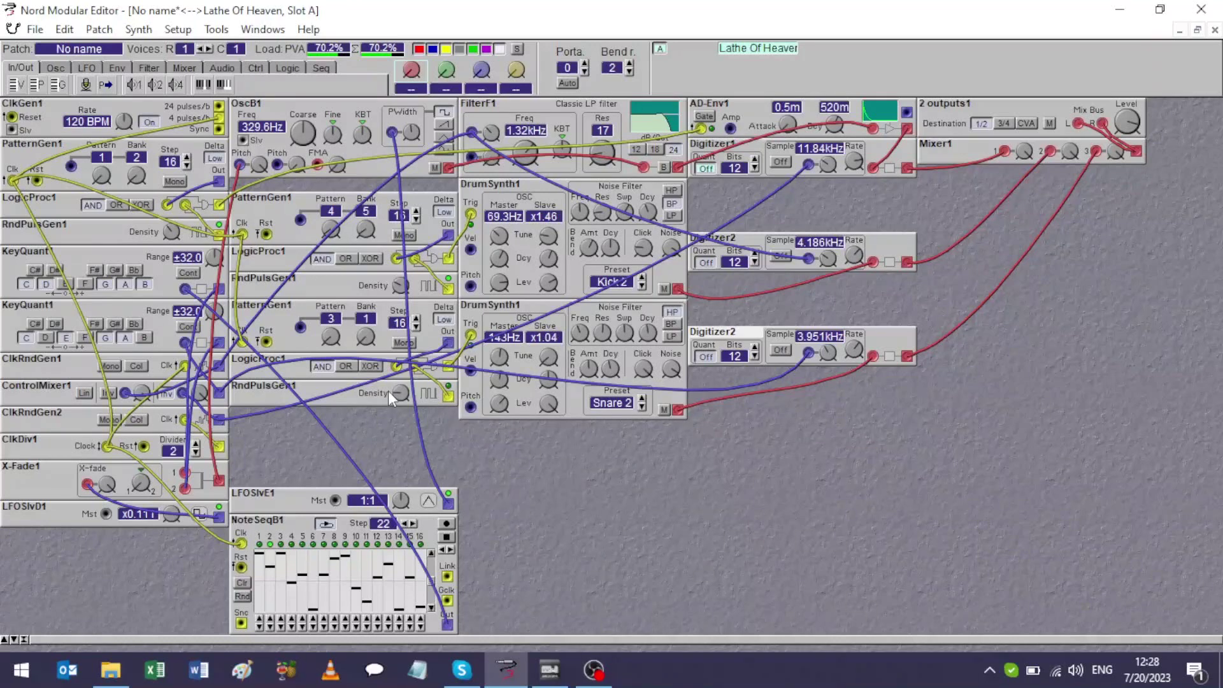
Cable the lower PatternGen1 to the upper one and slow ClkGen1 from 120 to 105 BPM.
{"action": "left_click_drag", "start_coordinate": [301, 328], "coordinate": [72, 165]}
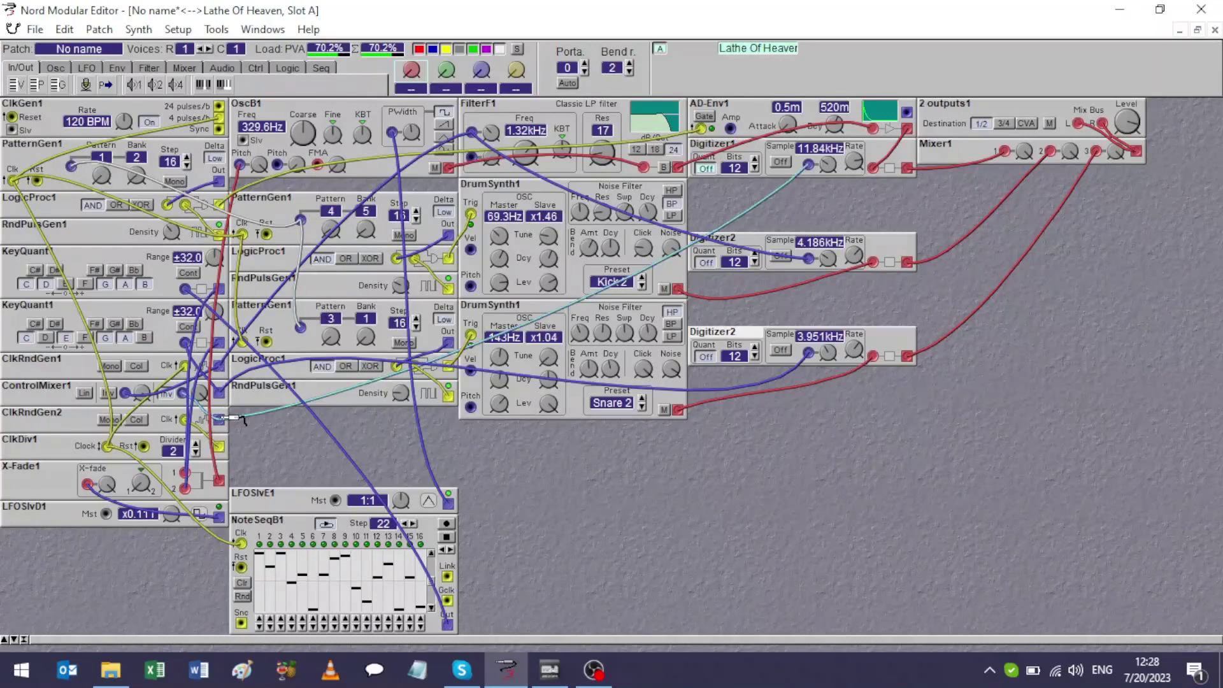
{"action": "left_click", "coordinate": [299, 328]}
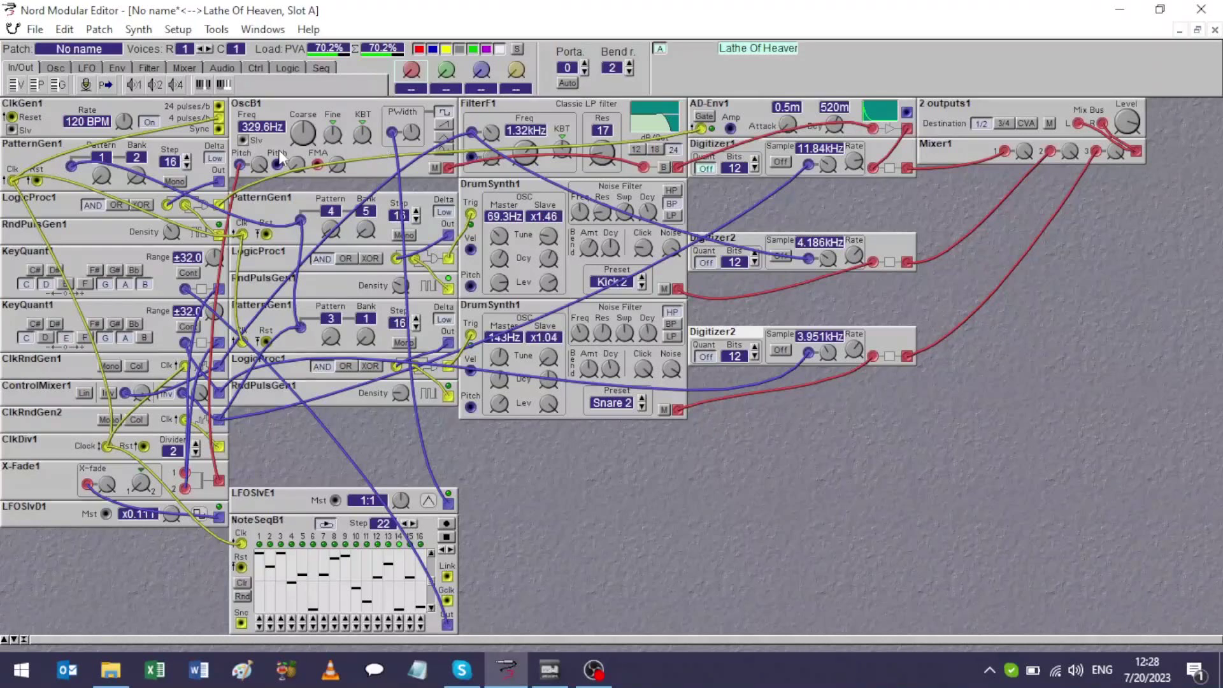
{"action": "left_click_drag", "start_coordinate": [126, 126], "coordinate": [125, 137]}
Add an EventSeq1 event sequencer below the drum synths.
{"action": "right_click", "coordinate": [540, 481]}
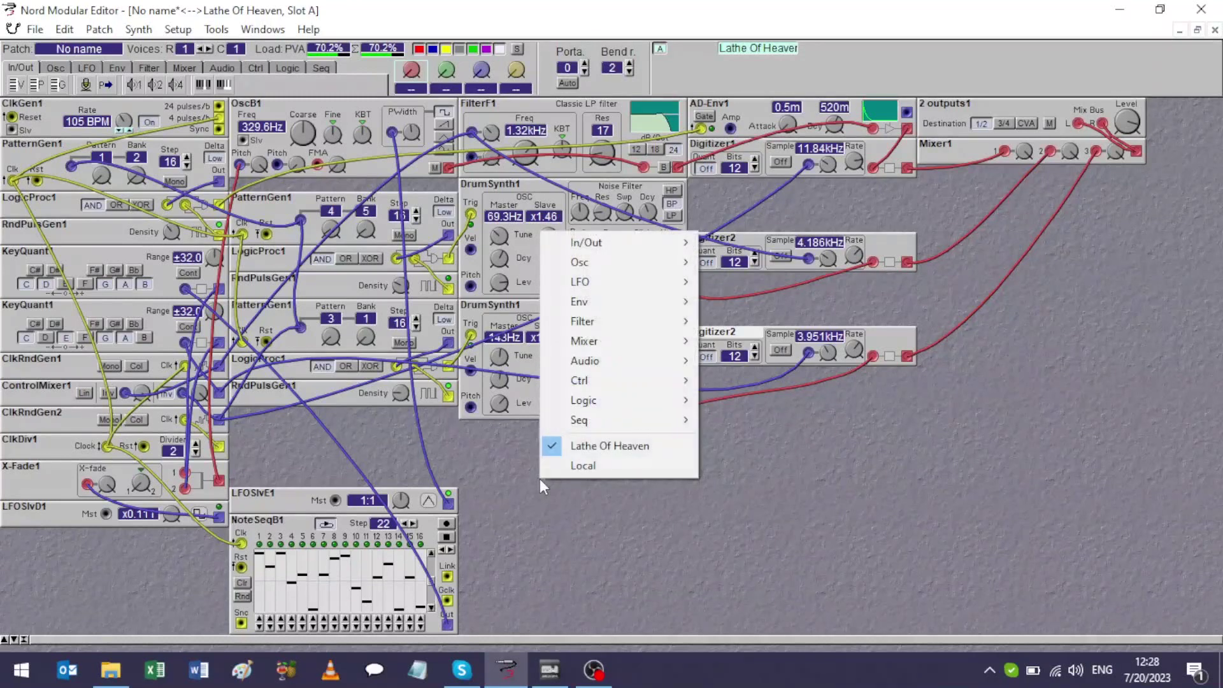
{"action": "mouse_move", "coordinate": [616, 427]}
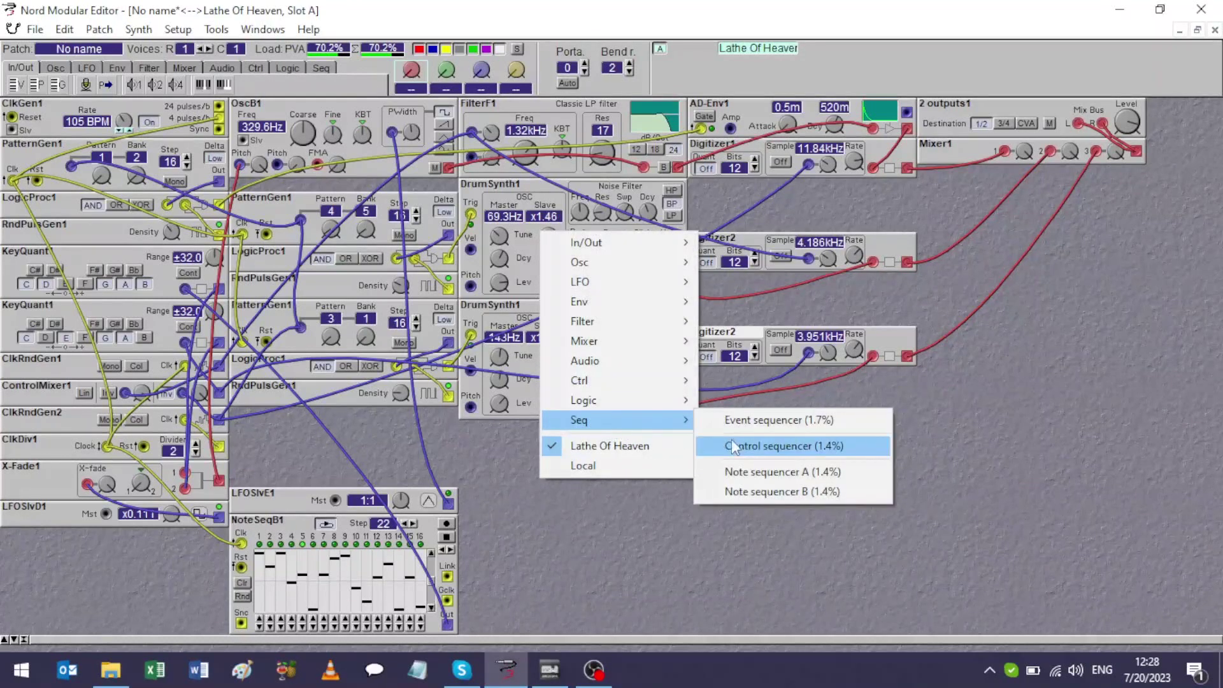
{"action": "left_click", "coordinate": [742, 421]}
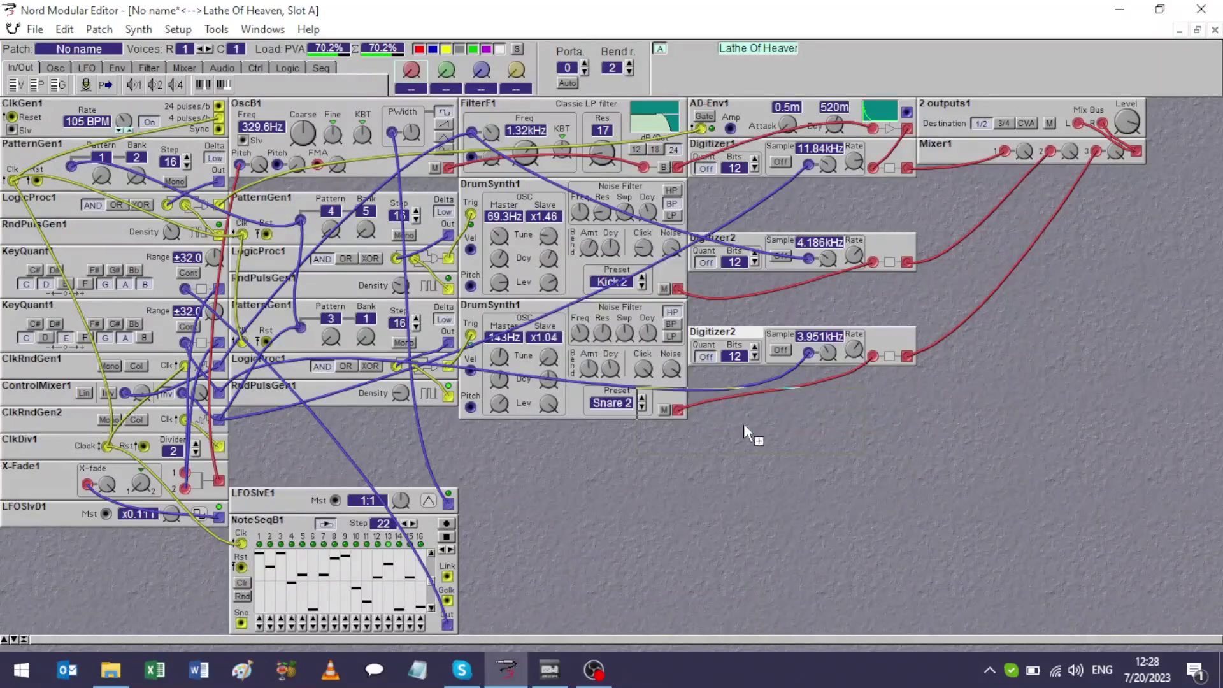
{"action": "left_click", "coordinate": [564, 502]}
Add a DrumSynth2 drum sound synthesizer below the second digitizer.
{"action": "right_click", "coordinate": [716, 502]}
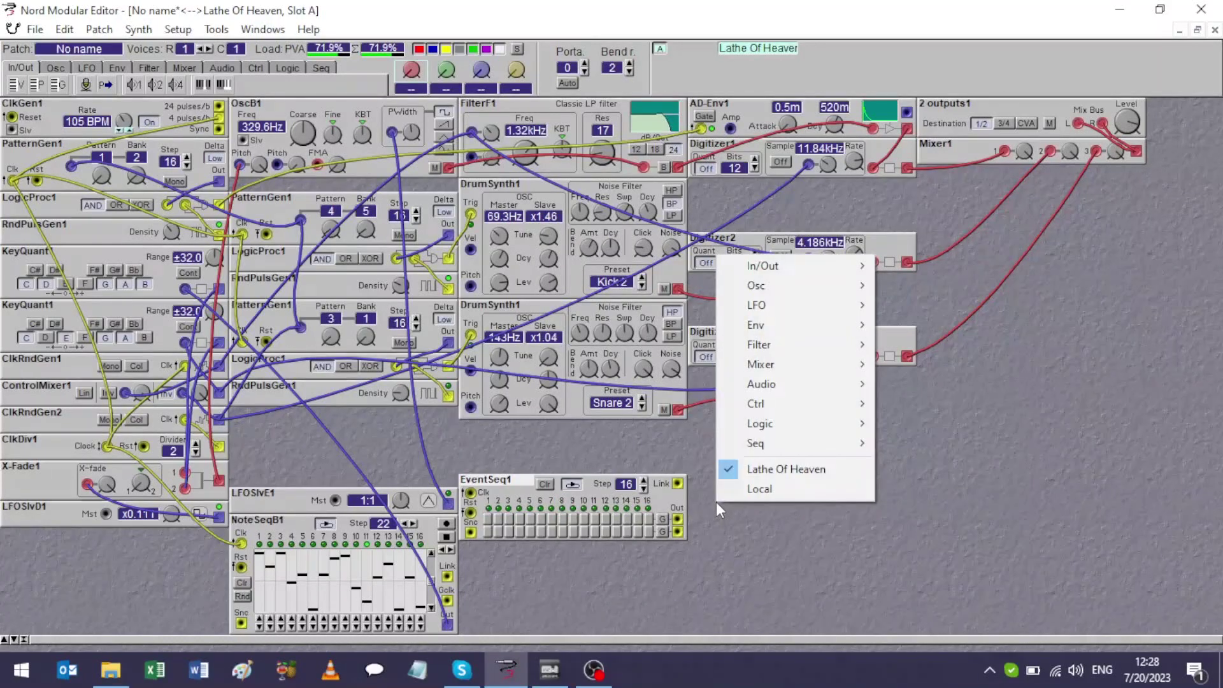
{"action": "mouse_move", "coordinate": [798, 382]}
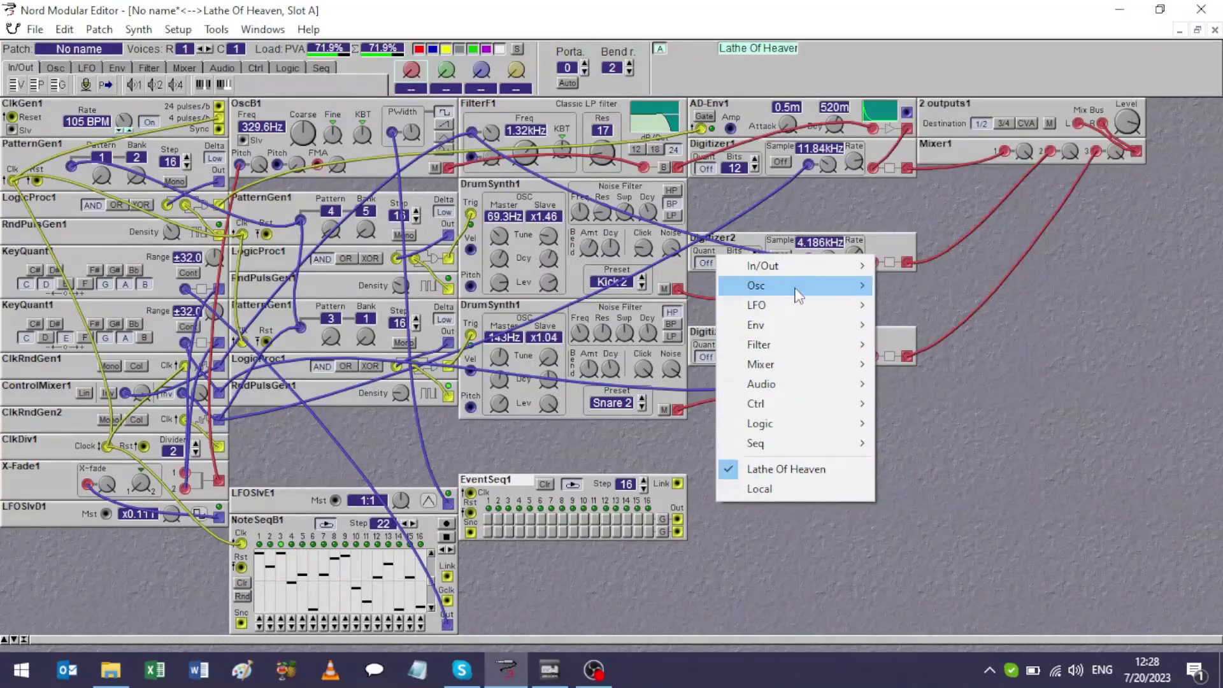
{"action": "mouse_move", "coordinate": [798, 292]}
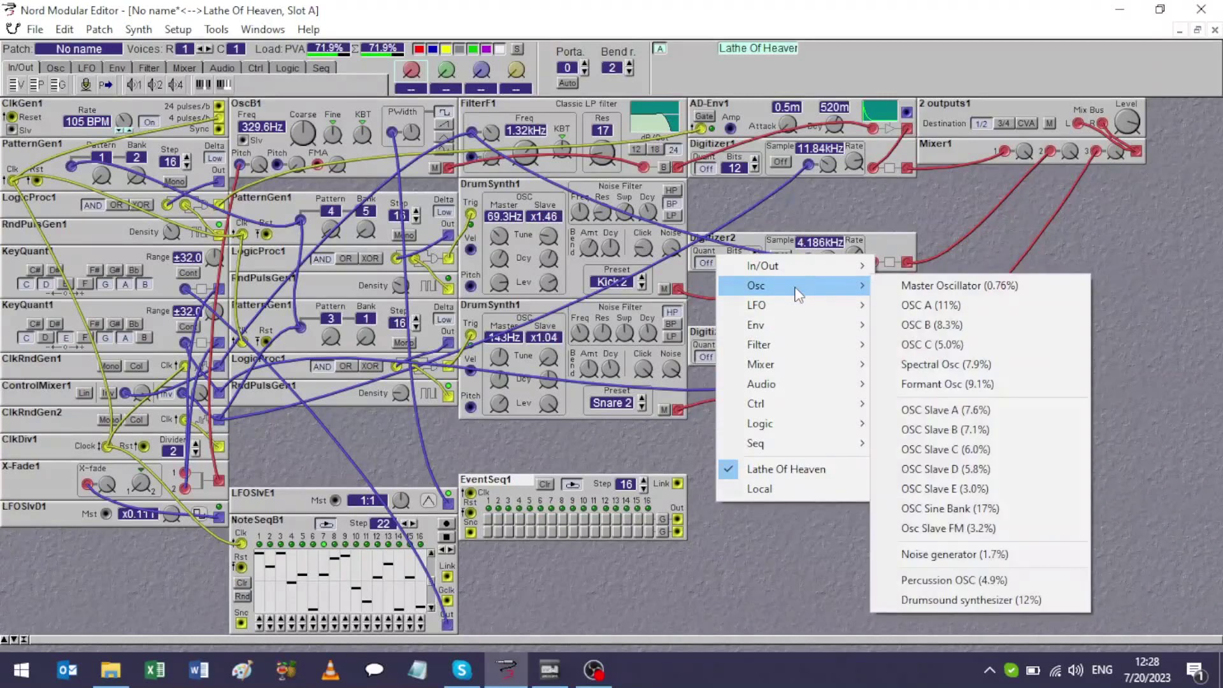
{"action": "left_click", "coordinate": [954, 599]}
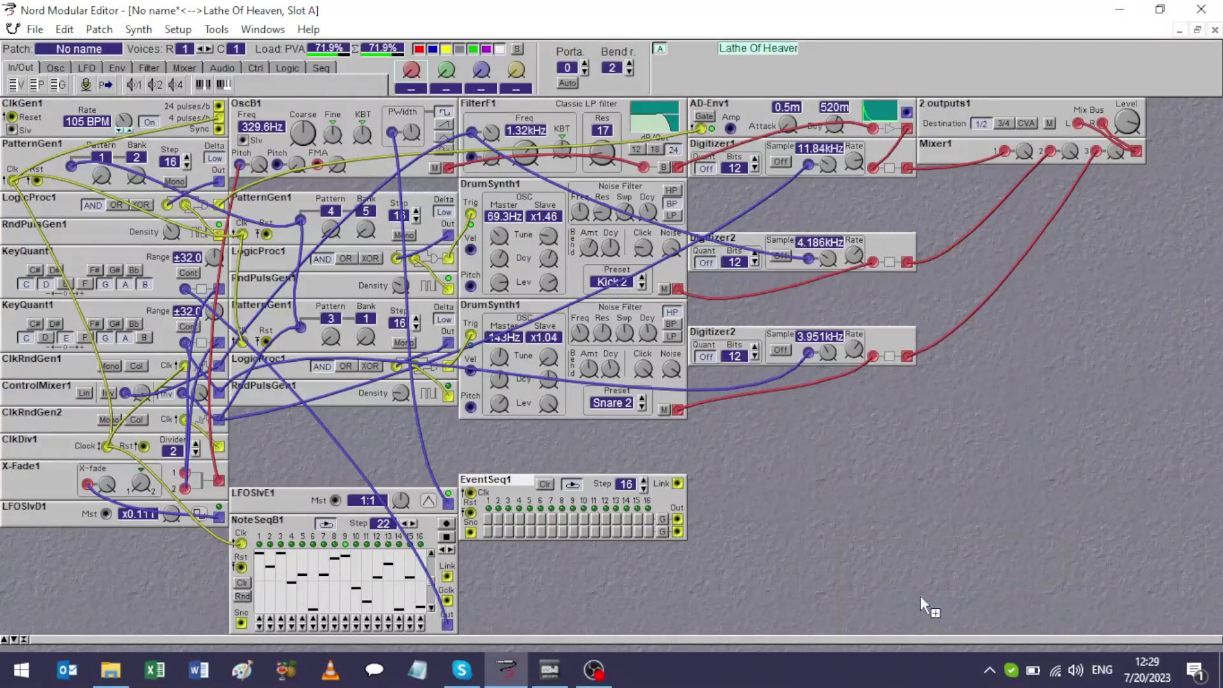
{"action": "left_click", "coordinate": [820, 529]}
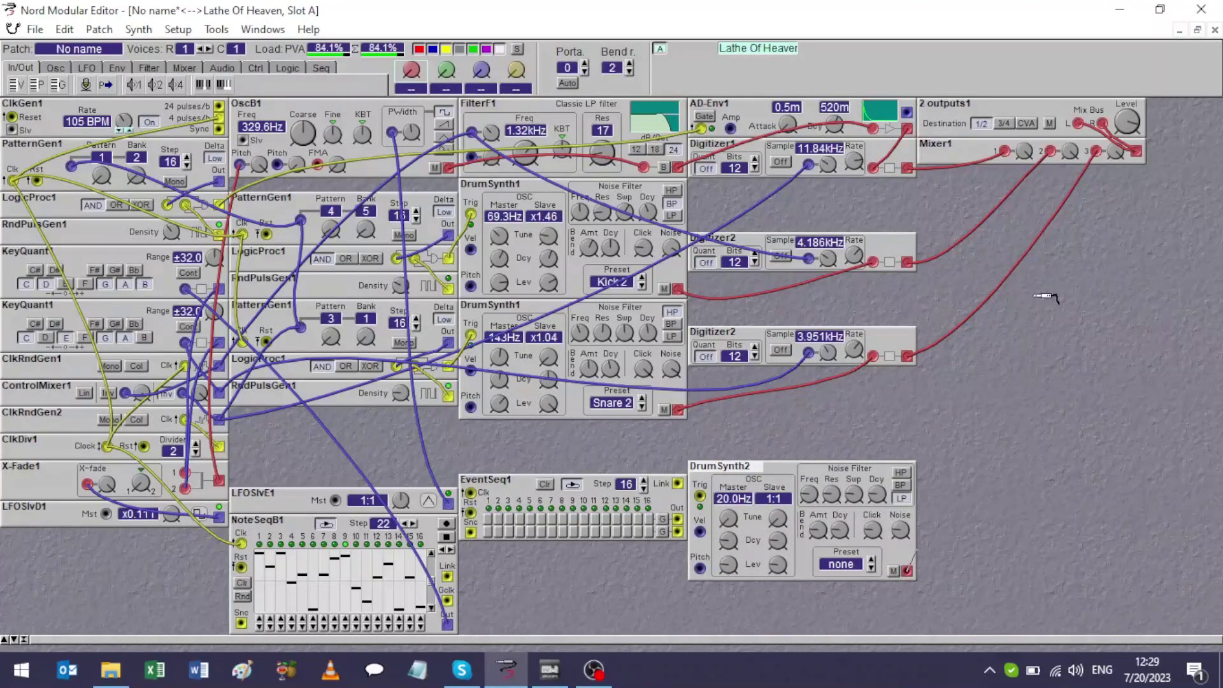
Replace the old Mixer1 with a new 8-input mixer in empty patch space.
{"action": "right_click", "coordinate": [954, 149]}
{"action": "left_click", "coordinate": [972, 206]}
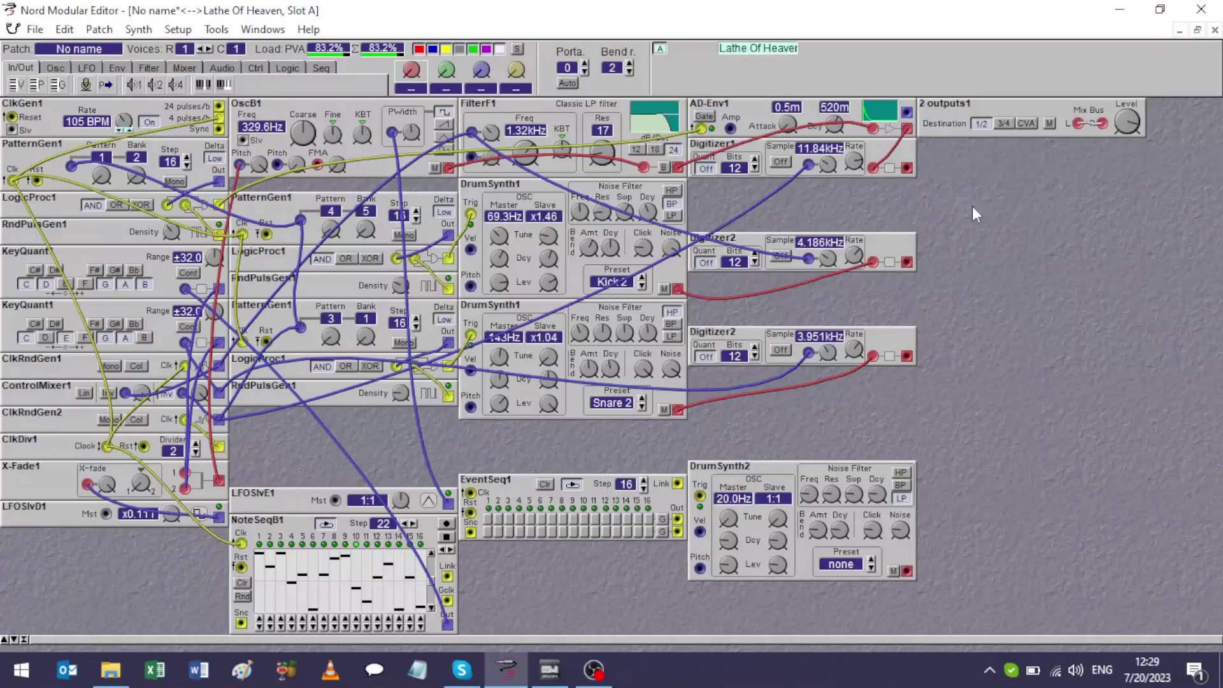
{"action": "right_click", "coordinate": [939, 166]}
{"action": "mouse_move", "coordinate": [1001, 274]}
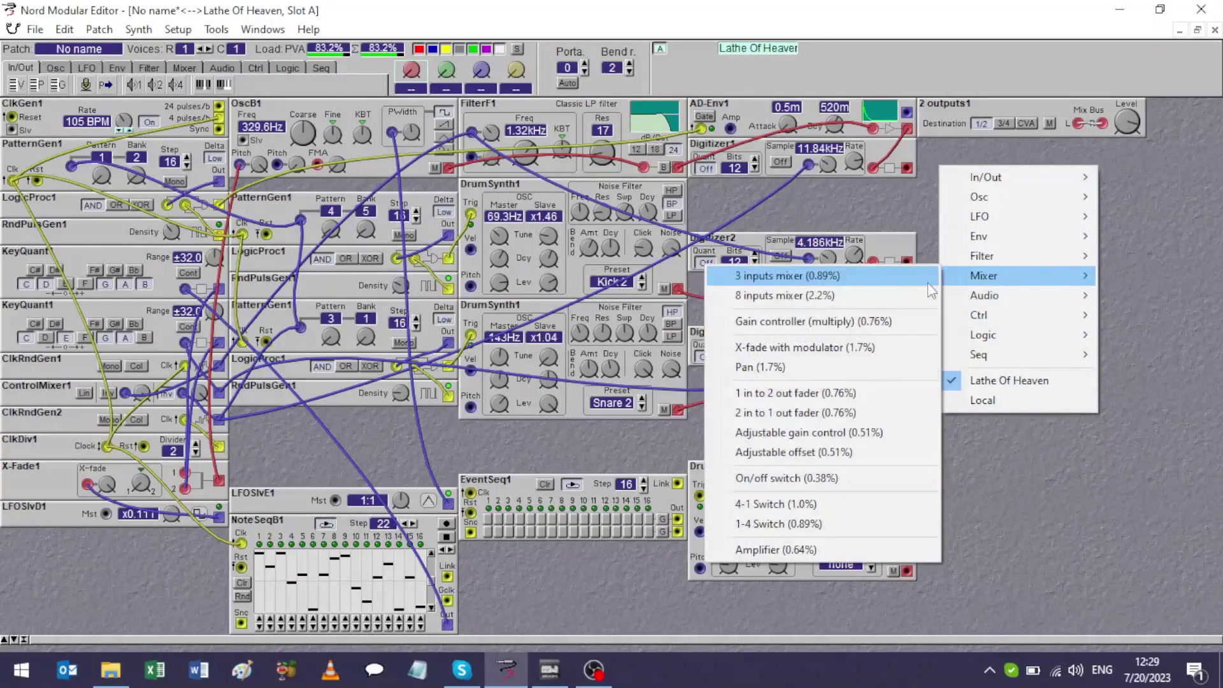
{"action": "left_click", "coordinate": [902, 296]}
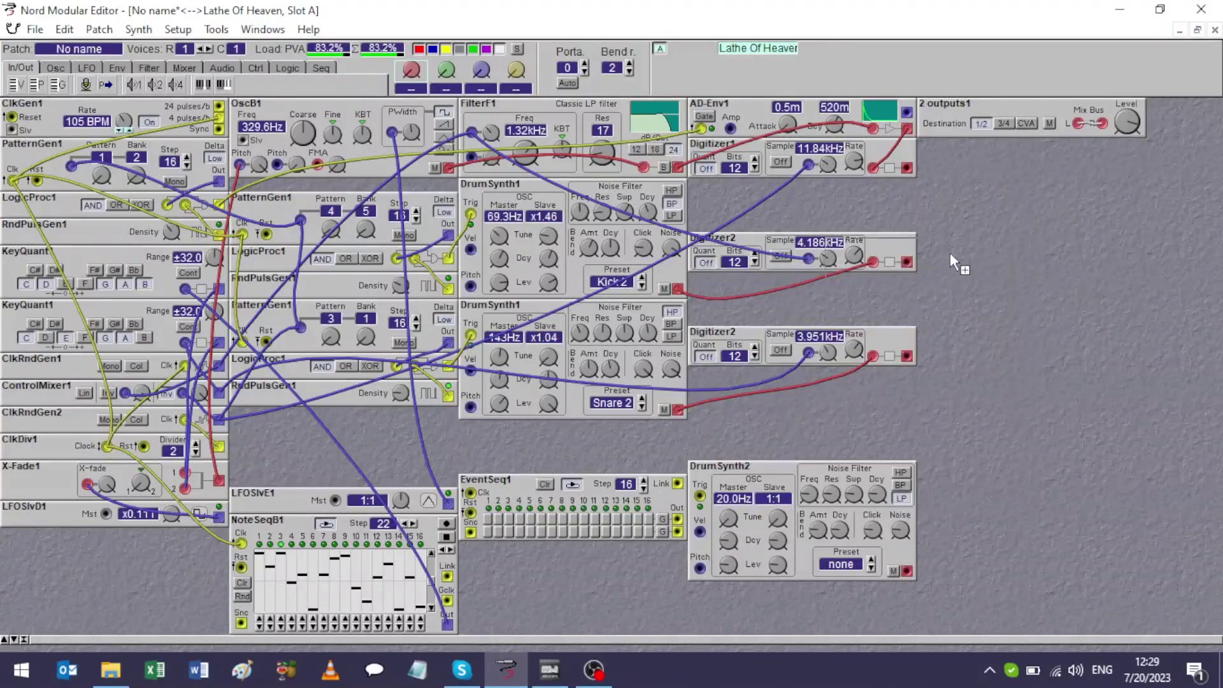
{"action": "left_click", "coordinate": [1035, 176]}
Cable the three digitizer outputs into mixer inputs 1–3 and the mixer output to left out.
{"action": "mouse_move", "coordinate": [917, 168]}
{"action": "left_mouse_down"}
{"action": "mouse_move", "coordinate": [949, 174]}
{"action": "mouse_move", "coordinate": [933, 171]}
{"action": "left_mouse_up"}
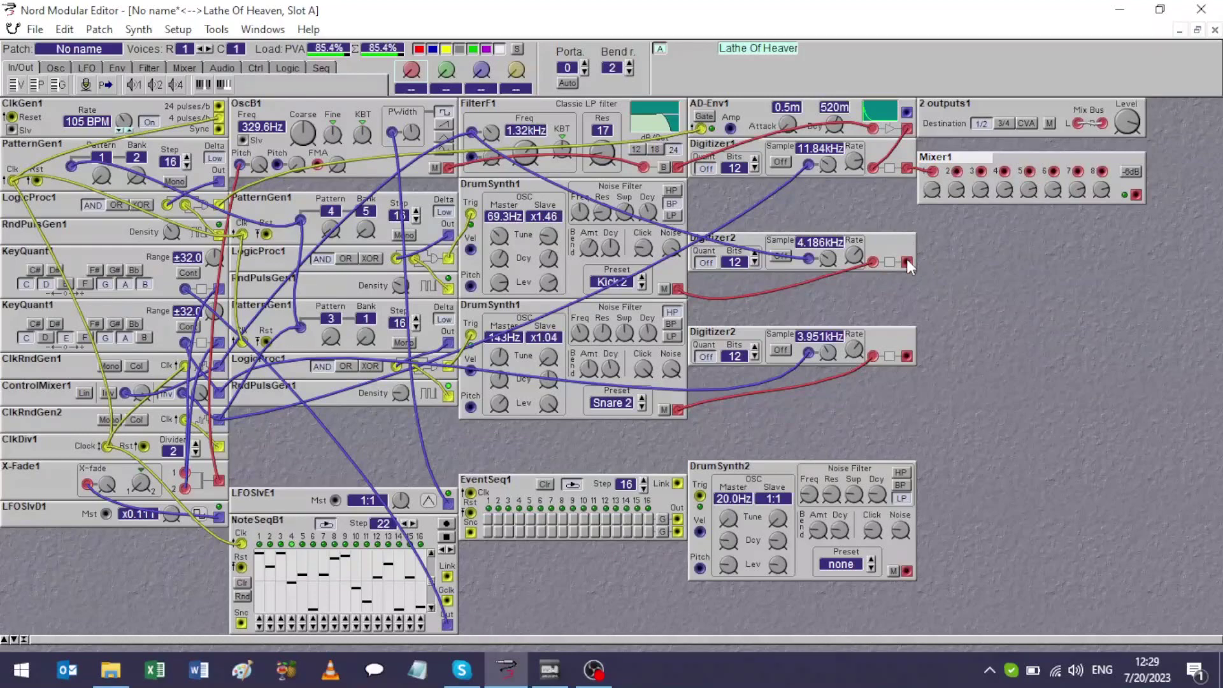
{"action": "left_click_drag", "start_coordinate": [907, 262], "coordinate": [957, 170]}
{"action": "left_click_drag", "start_coordinate": [908, 356], "coordinate": [906, 568]}
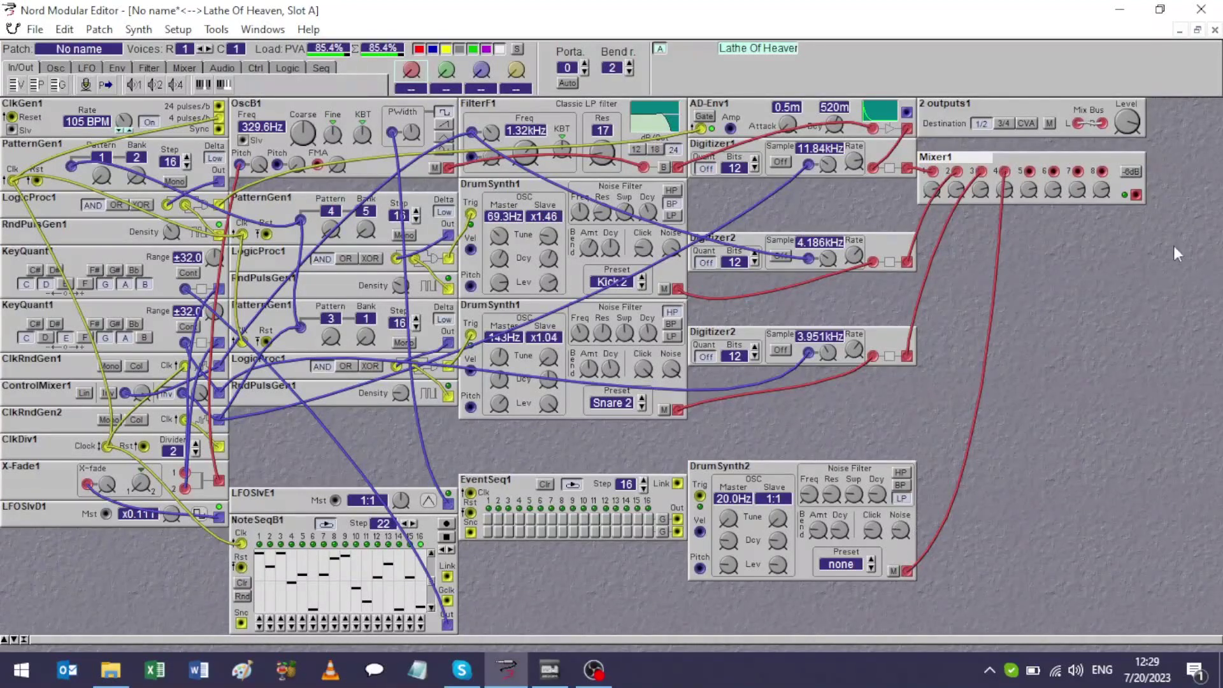
{"action": "left_click_drag", "start_coordinate": [1136, 195], "coordinate": [1078, 123]}
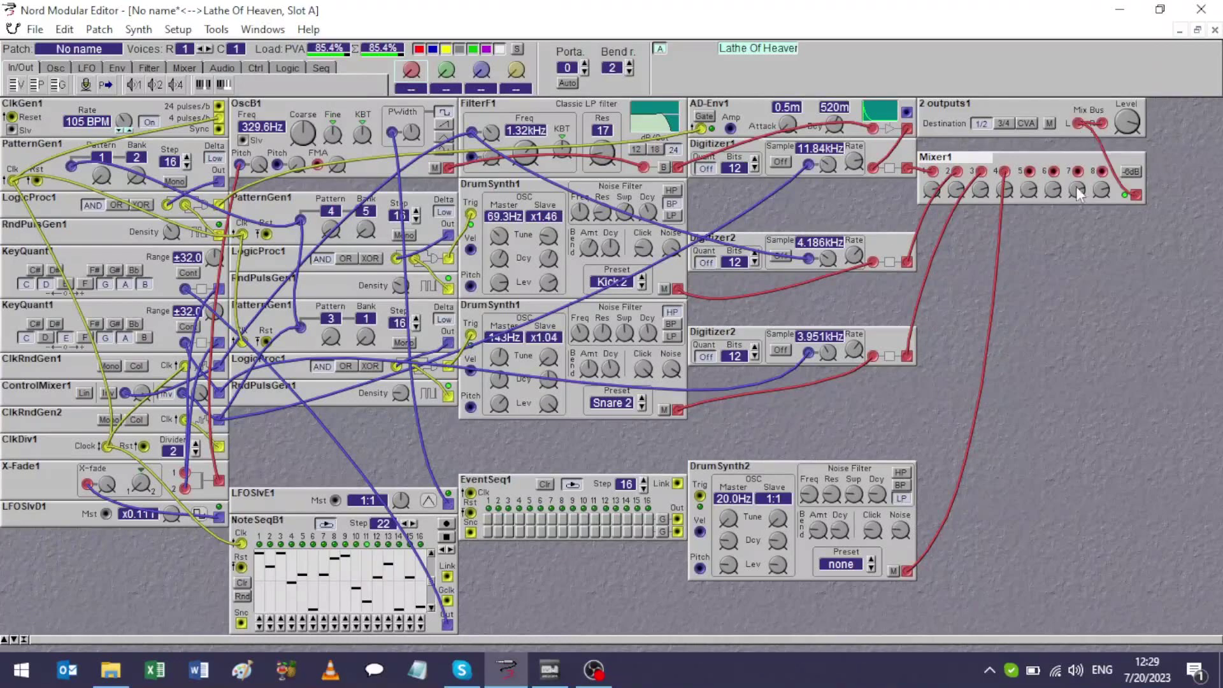
Step DrumSynth2's preset forward past Tom3 2 to Cymb 3.
{"action": "left_click", "coordinate": [873, 556]}
{"action": "left_click", "coordinate": [872, 556]}
{"action": "left_click", "coordinate": [873, 556]}
{"action": "left_click", "coordinate": [873, 555]}
{"action": "left_click", "coordinate": [873, 555]}
{"action": "left_click", "coordinate": [873, 556]}
{"action": "left_click", "coordinate": [873, 554]}
{"action": "left_click", "coordinate": [873, 554]}
{"action": "left_click", "coordinate": [873, 554]}
{"action": "left_click", "coordinate": [873, 554]}
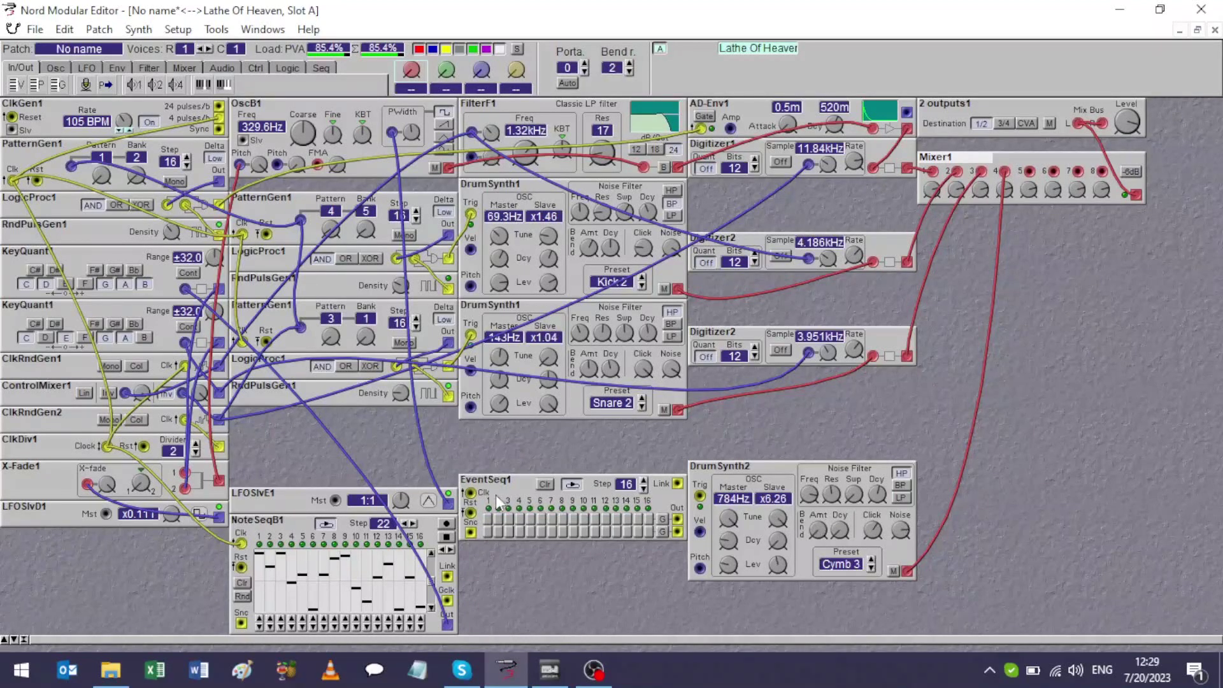
Clock EventSeq1, cable it to trigger DrumSynth2, and switch on steps 1, 2, 7, 9, 13, 15.
{"action": "left_click_drag", "start_coordinate": [471, 493], "coordinate": [13, 181]}
{"action": "left_click_drag", "start_coordinate": [678, 519], "coordinate": [701, 496]}
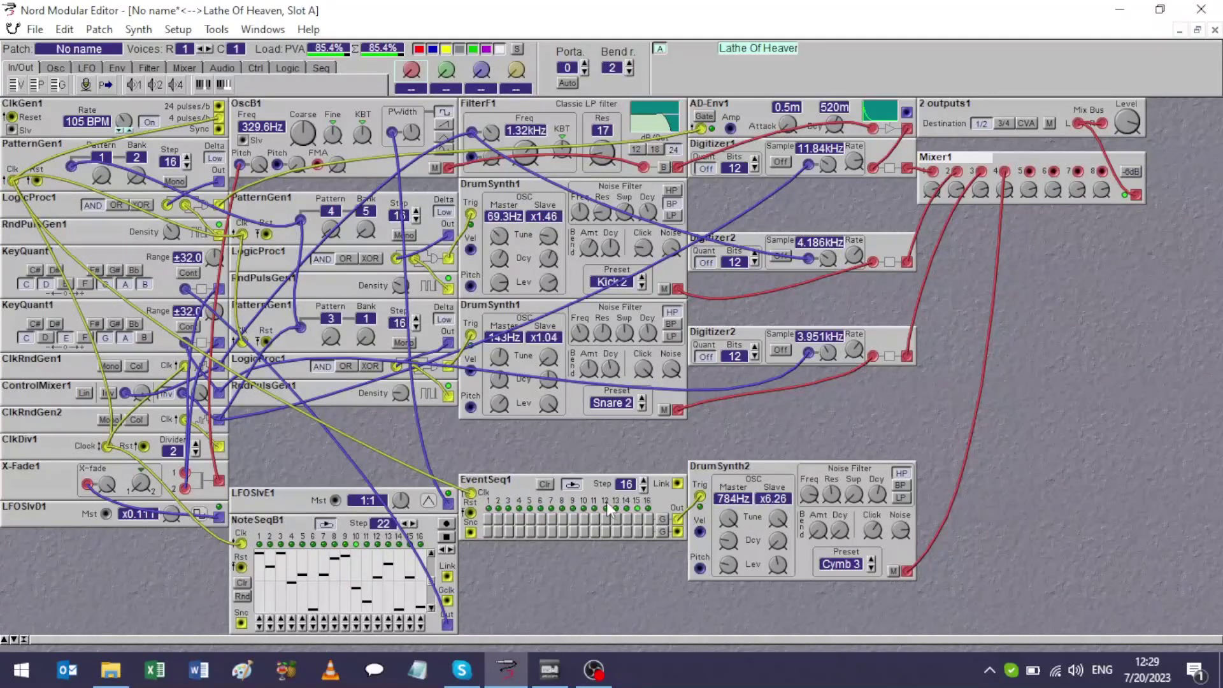
{"action": "left_click", "coordinate": [489, 519]}
{"action": "left_click", "coordinate": [501, 518]}
{"action": "left_click", "coordinate": [573, 517]}
{"action": "left_click", "coordinate": [619, 520]}
{"action": "left_click", "coordinate": [550, 520]}
{"action": "left_click", "coordinate": [640, 520]}
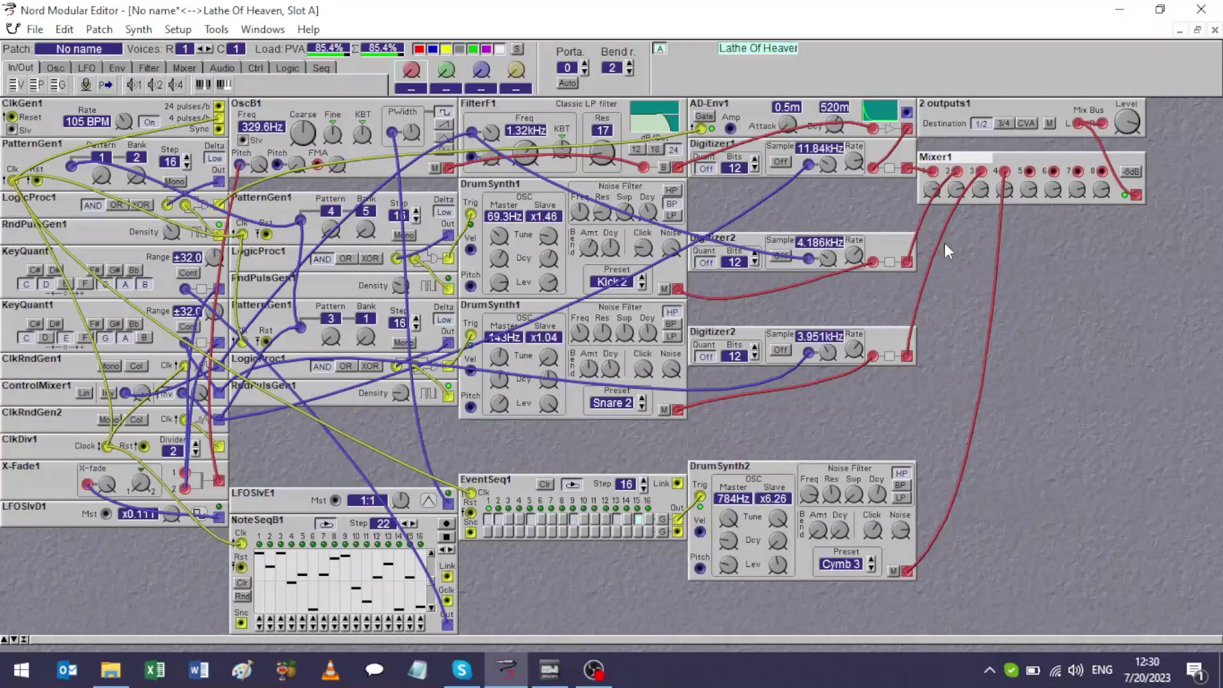
Add a Digitizer3 below DrumSynth2 and feed its output into Mixer1.
{"action": "right_click", "coordinate": [948, 410]}
{"action": "mouse_move", "coordinate": [1009, 301]}
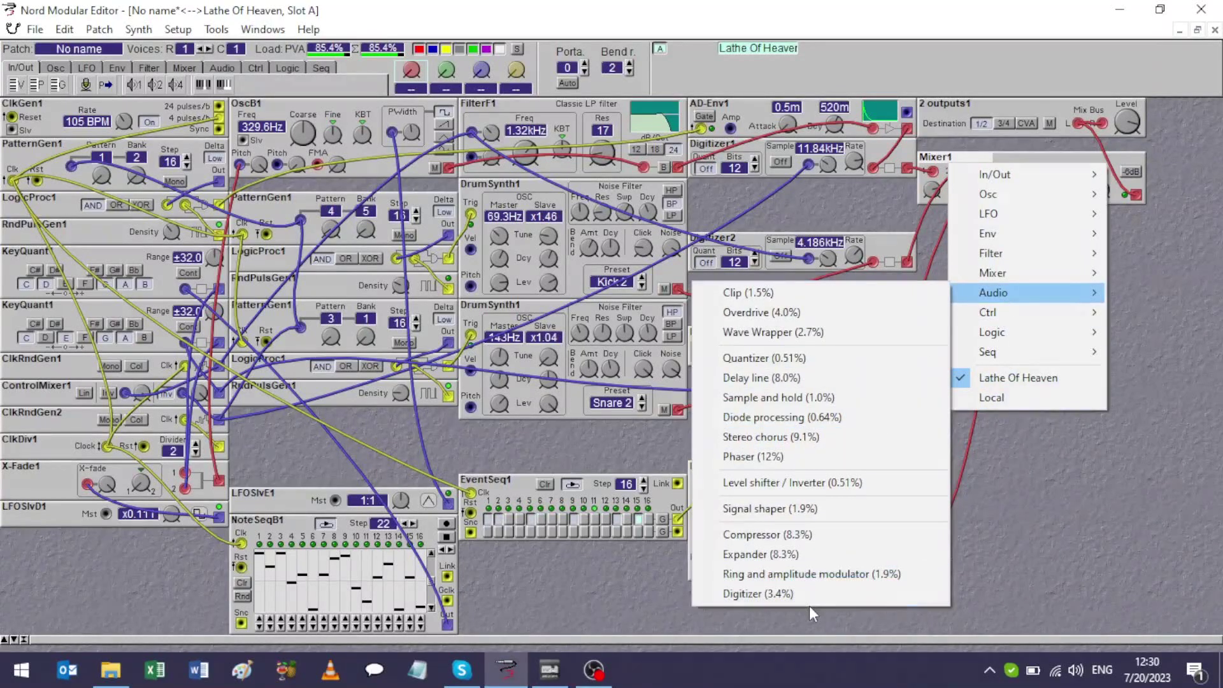
{"action": "left_click", "coordinate": [809, 594]}
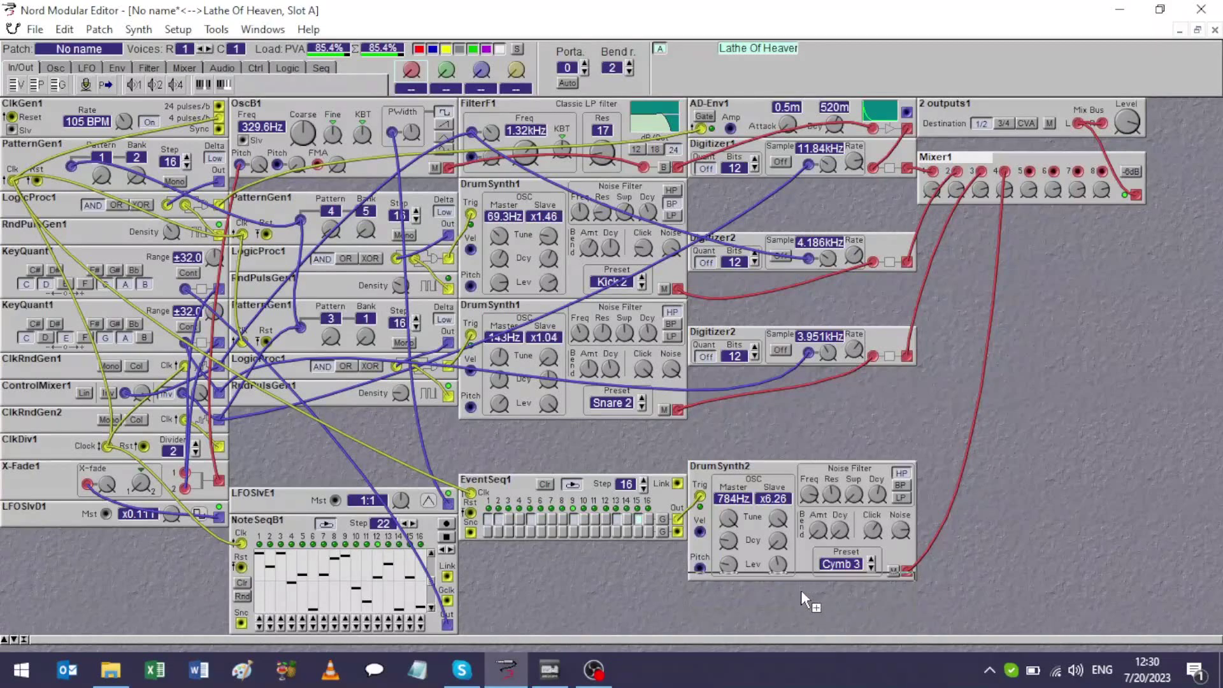
{"action": "left_click", "coordinate": [804, 597]}
{"action": "mouse_move", "coordinate": [908, 572]}
{"action": "left_mouse_down"}
{"action": "mouse_move", "coordinate": [907, 611]}
{"action": "mouse_move", "coordinate": [889, 595]}
{"action": "mouse_move", "coordinate": [907, 571]}
{"action": "left_mouse_up"}
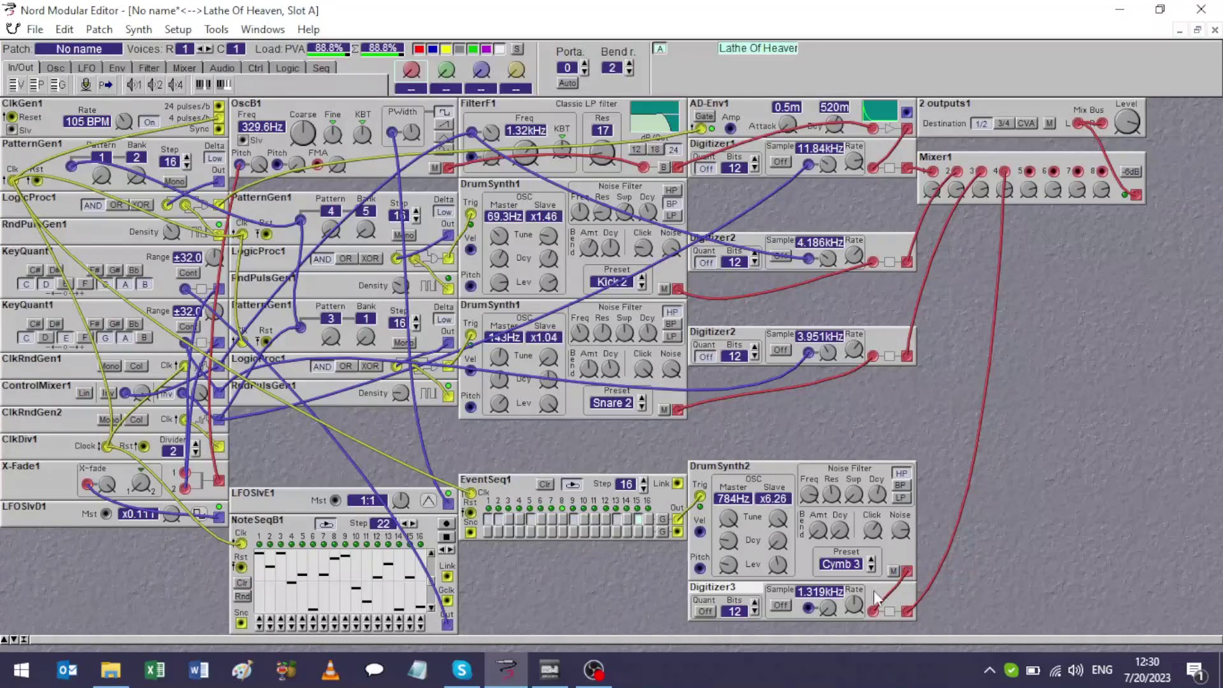
Set Digitizer3 to 8 bits and 10.55kHz, and patch a modulation cable into it.
{"action": "left_click_drag", "start_coordinate": [854, 605], "coordinate": [854, 538]}
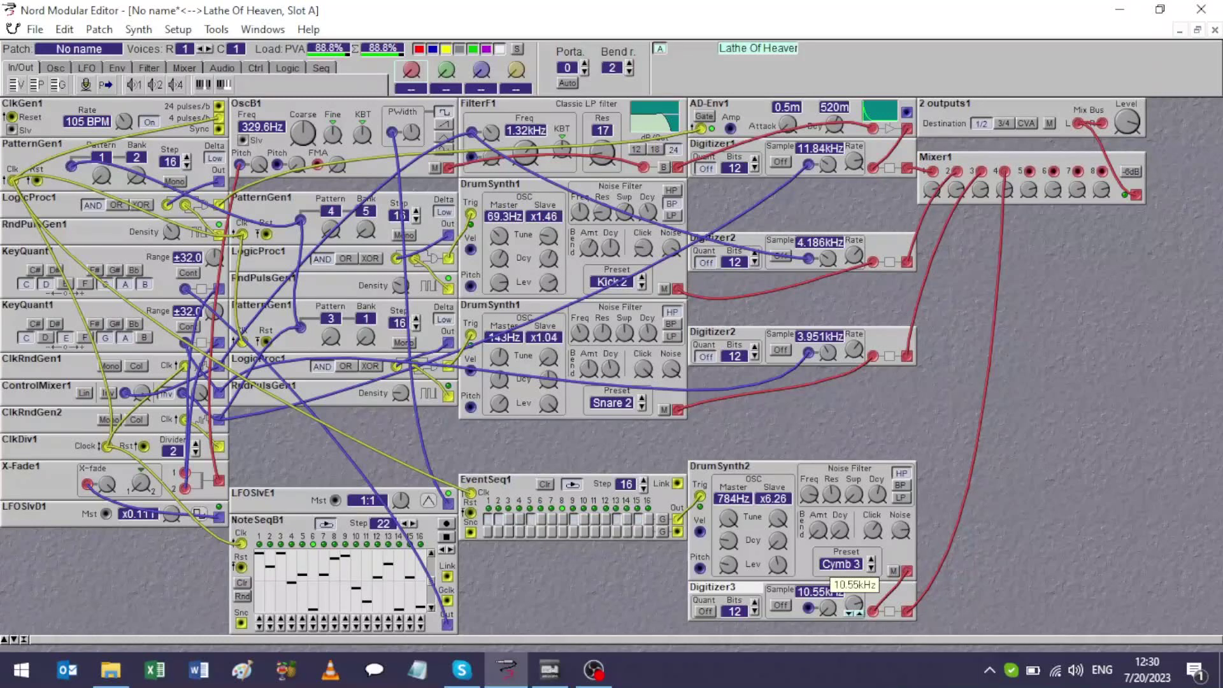
{"action": "left_click", "coordinate": [755, 612]}
{"action": "left_click", "coordinate": [755, 612]}
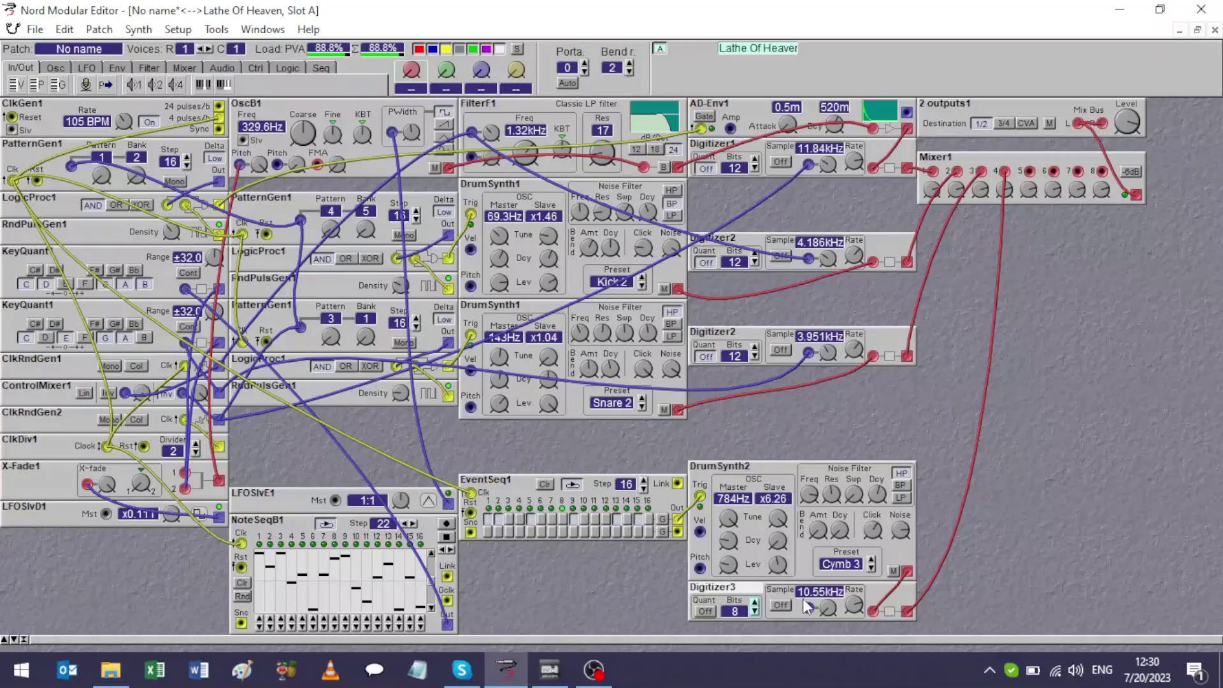
{"action": "left_click", "coordinate": [829, 607]}
{"action": "left_click_drag", "start_coordinate": [809, 607], "coordinate": [219, 417]}
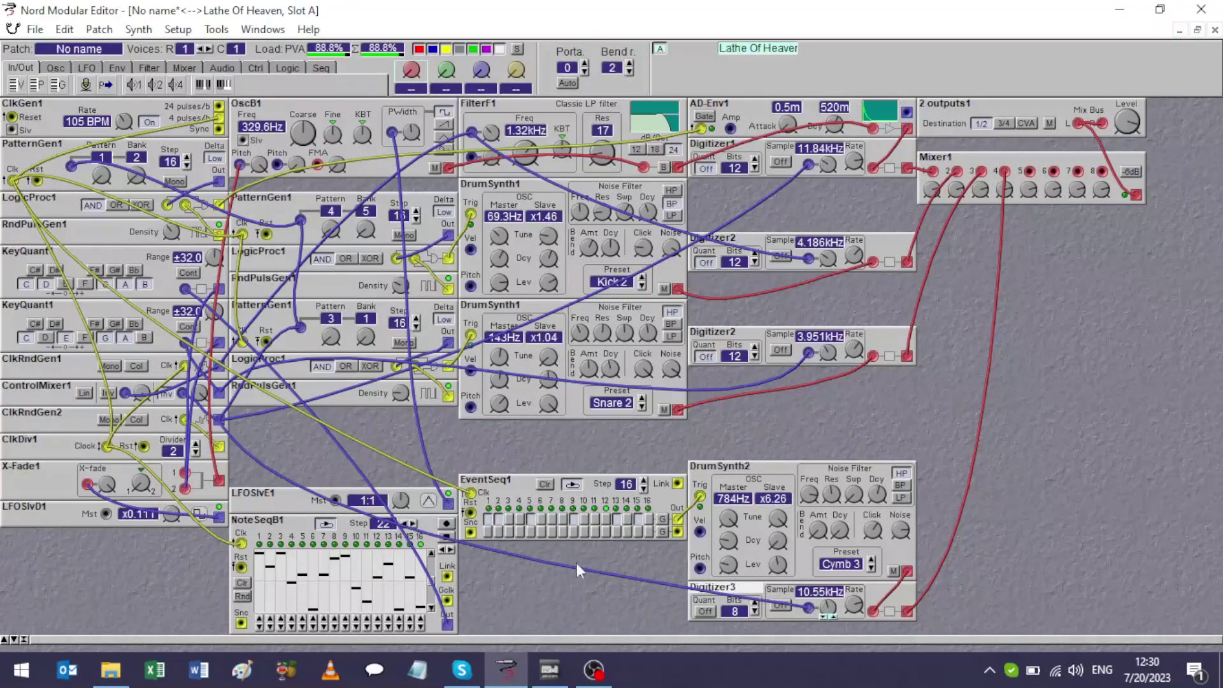
{"action": "mouse_move", "coordinate": [828, 606]}
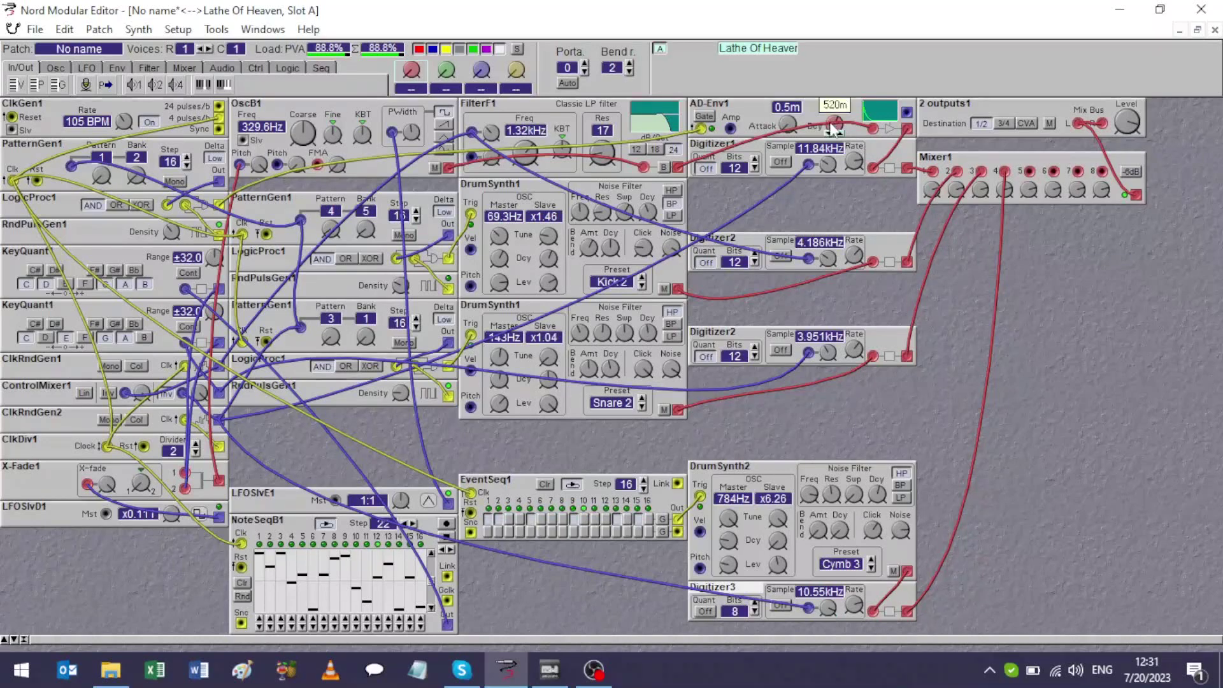
Shorten AD-Env1 decay to 185m, raise FilterF1 cutoff to 3.14kHz, and set an 18 dB slope.
{"action": "mouse_move", "coordinate": [834, 130]}
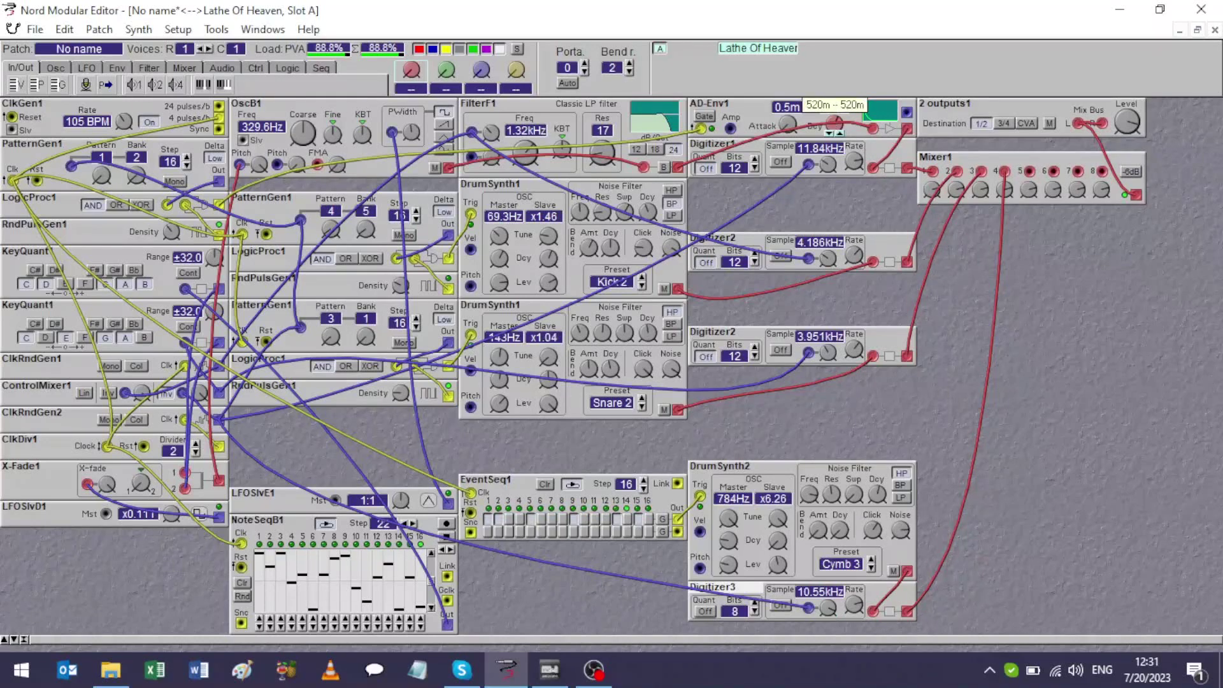
{"action": "left_click", "coordinate": [834, 130]}
{"action": "left_click_drag", "start_coordinate": [834, 130], "coordinate": [740, 167]}
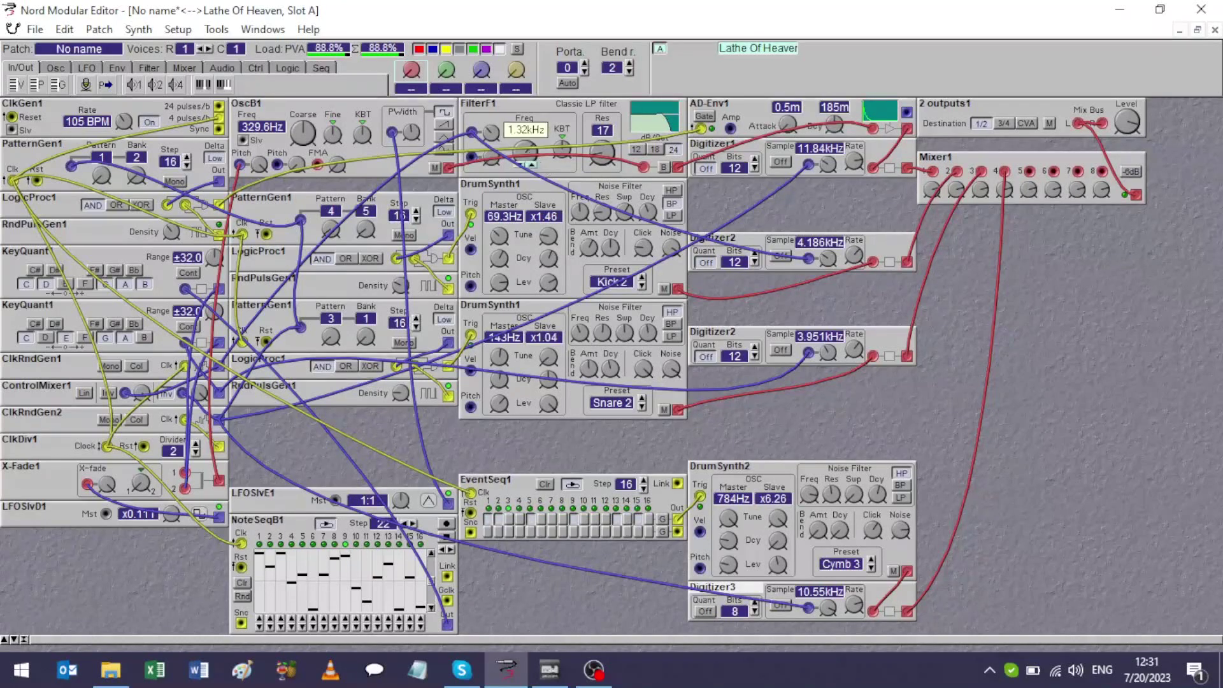
{"action": "left_click_drag", "start_coordinate": [527, 151], "coordinate": [599, 156]}
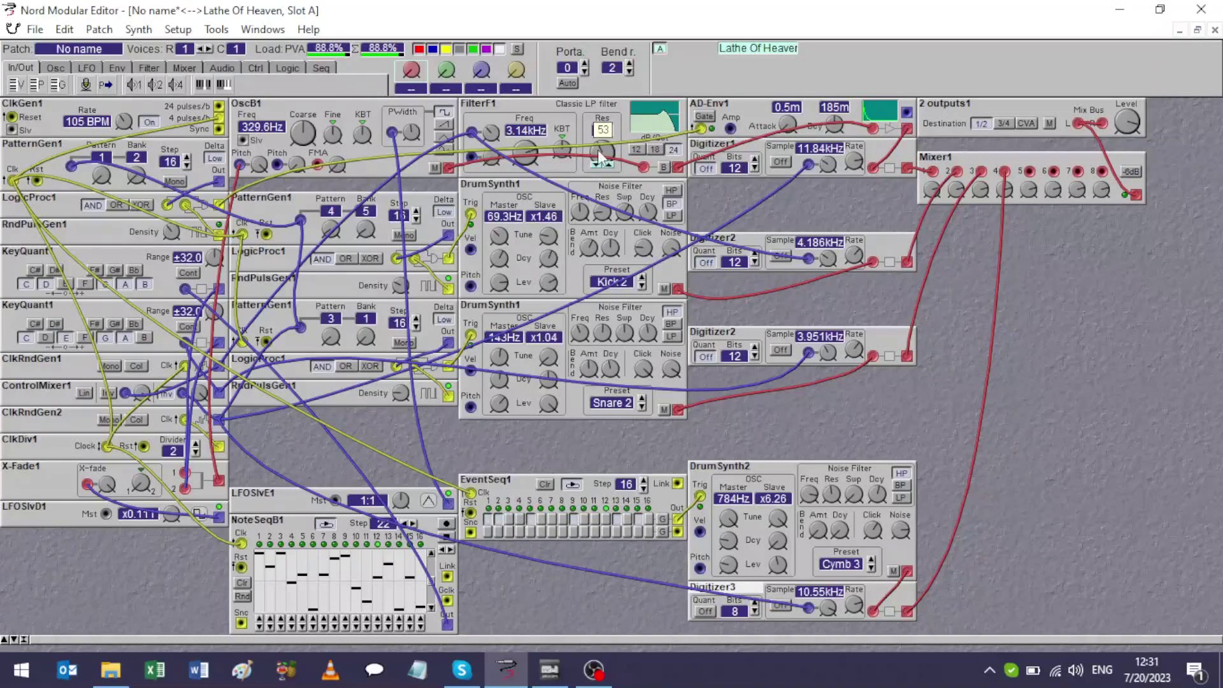
{"action": "left_click", "coordinate": [653, 149]}
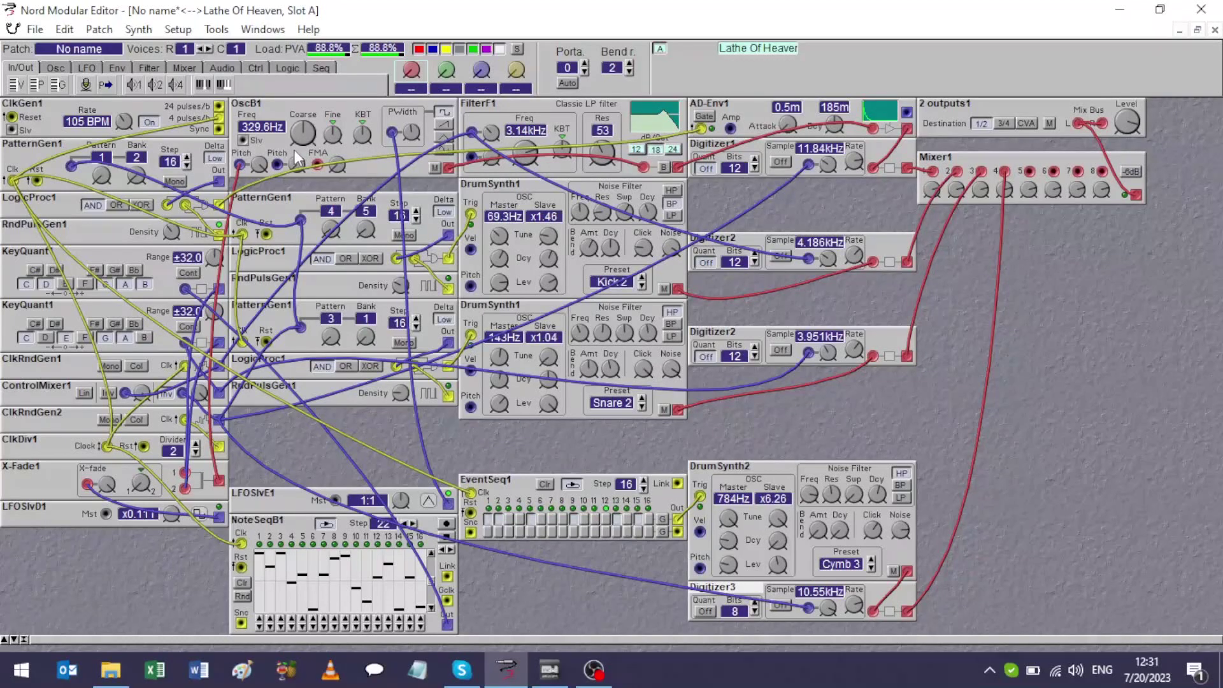
Lower OscB1's coarse pitch, widen both KeyQuant1 ranges to ±64, raise cutoff to 4.70kHz, lengthen decay.
{"action": "left_click", "coordinate": [273, 134]}
{"action": "left_click", "coordinate": [293, 145]}
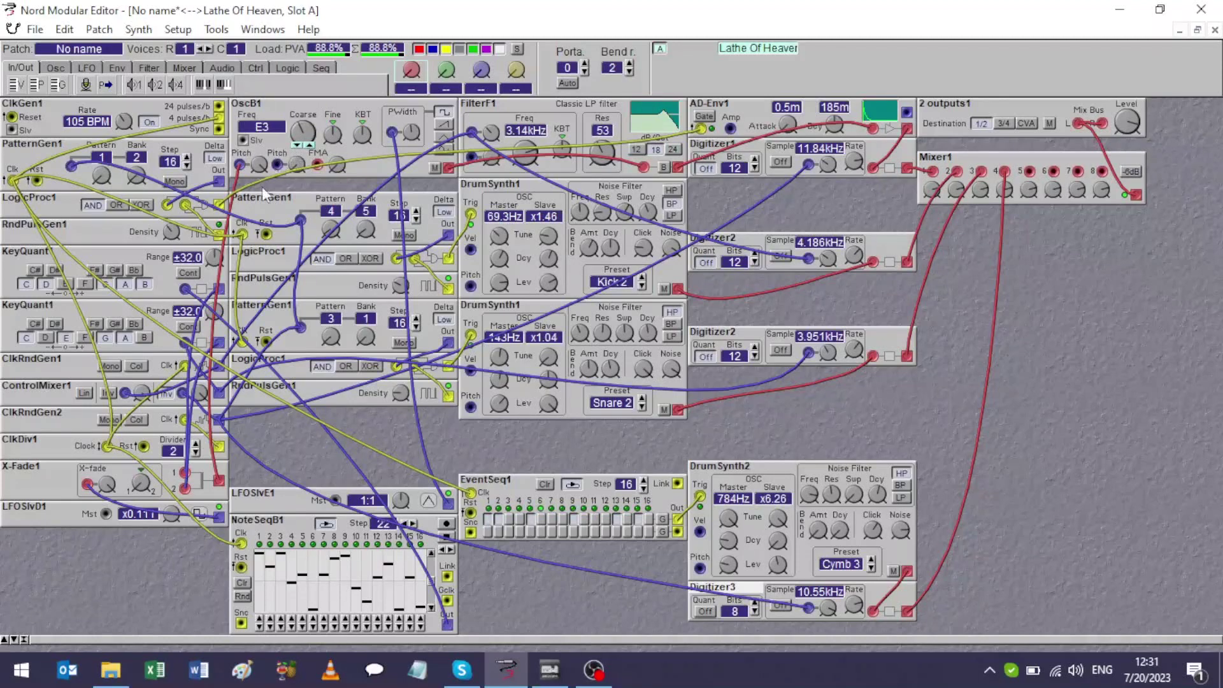
{"action": "left_click_drag", "start_coordinate": [214, 256], "coordinate": [215, 246]}
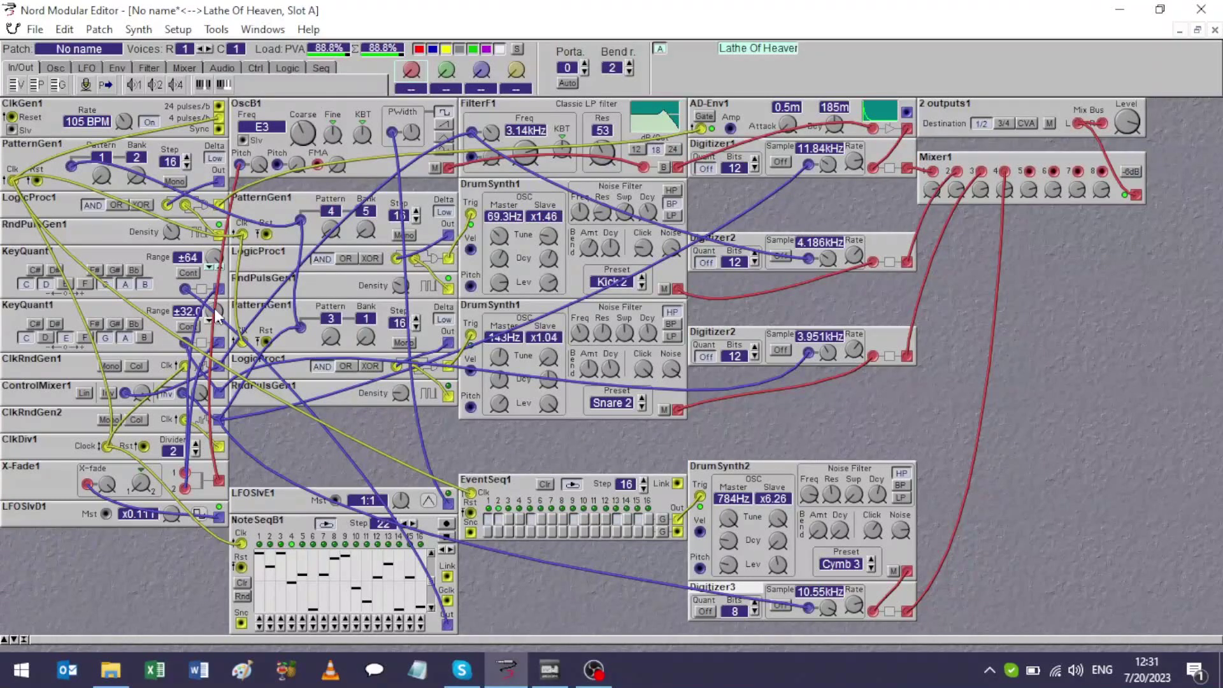
{"action": "left_click_drag", "start_coordinate": [209, 325], "coordinate": [208, 318]}
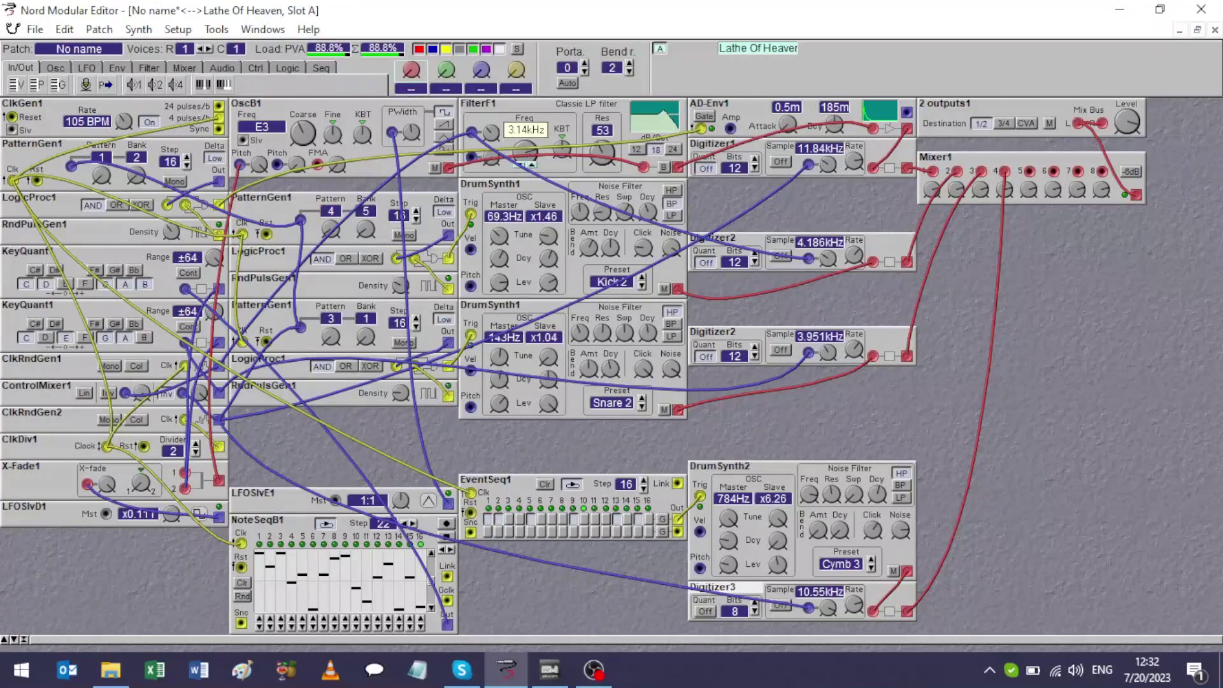
{"action": "left_click_drag", "start_coordinate": [527, 148], "coordinate": [534, 151]}
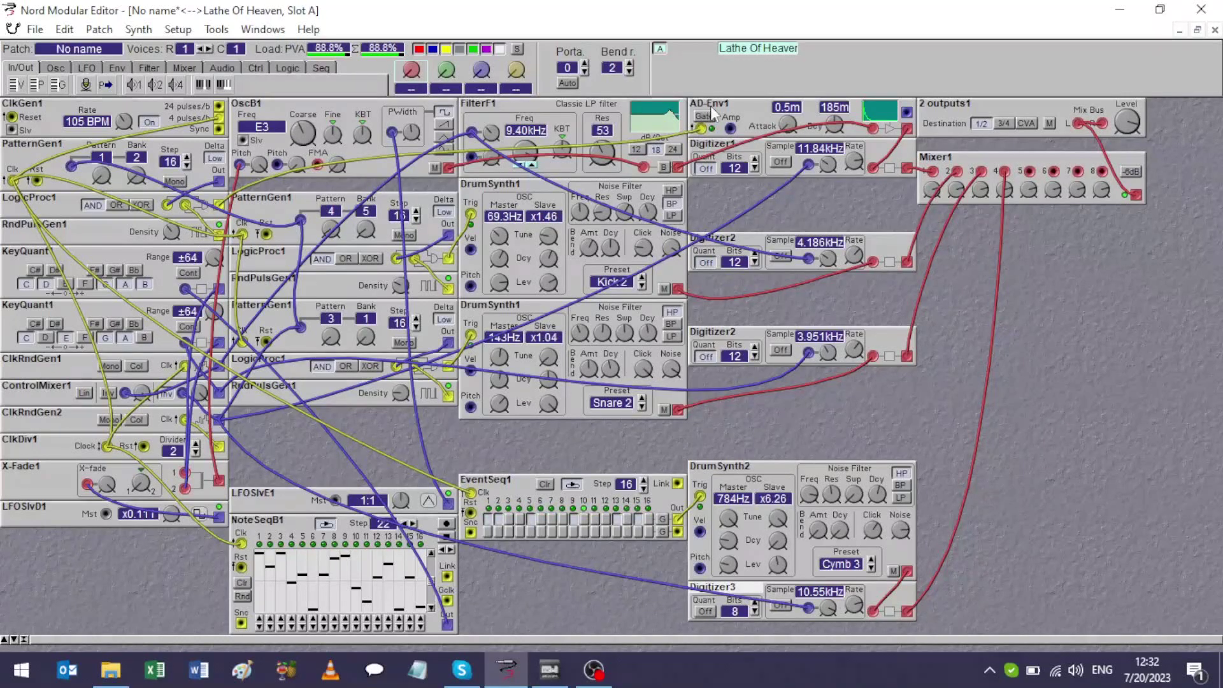
{"action": "left_click_drag", "start_coordinate": [834, 125], "coordinate": [833, 107]}
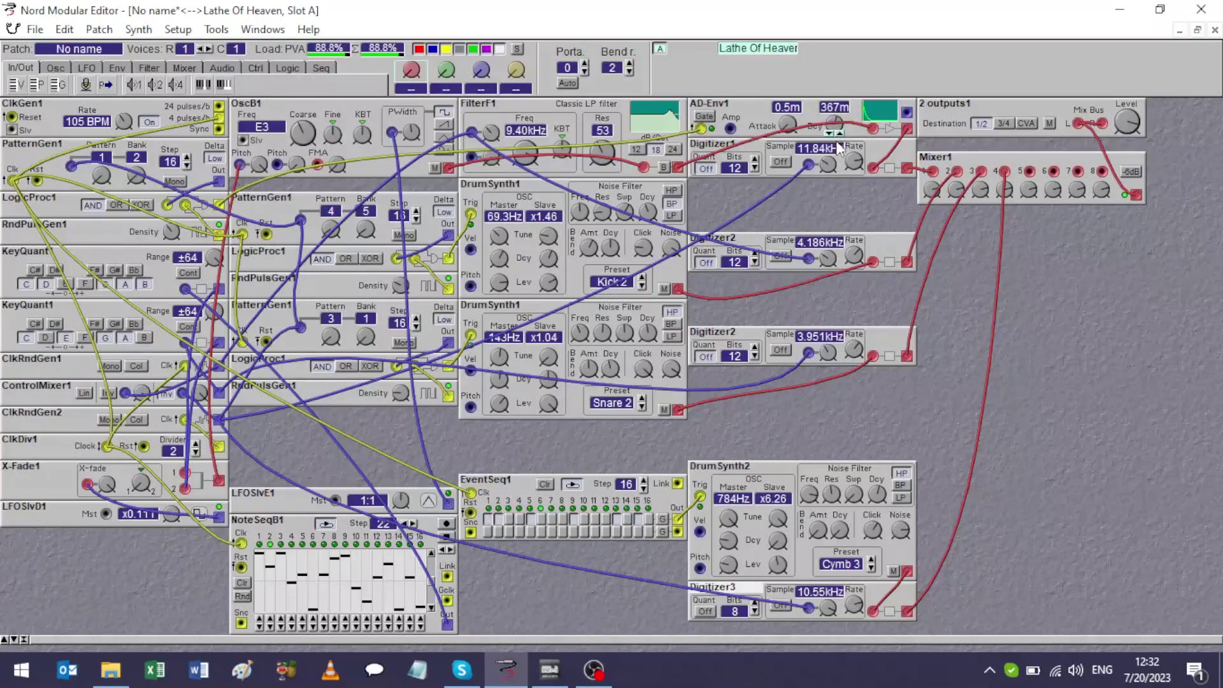
Set Digitizer1 to 13.29kHz, FilterF1 cutoff to 15.8kHz, AD-Env1 decay to 1.3s; tweak DrumSynth1 mute and Mixer1.
{"action": "left_click", "coordinate": [827, 164]}
{"action": "left_click_drag", "start_coordinate": [854, 161], "coordinate": [853, 154]}
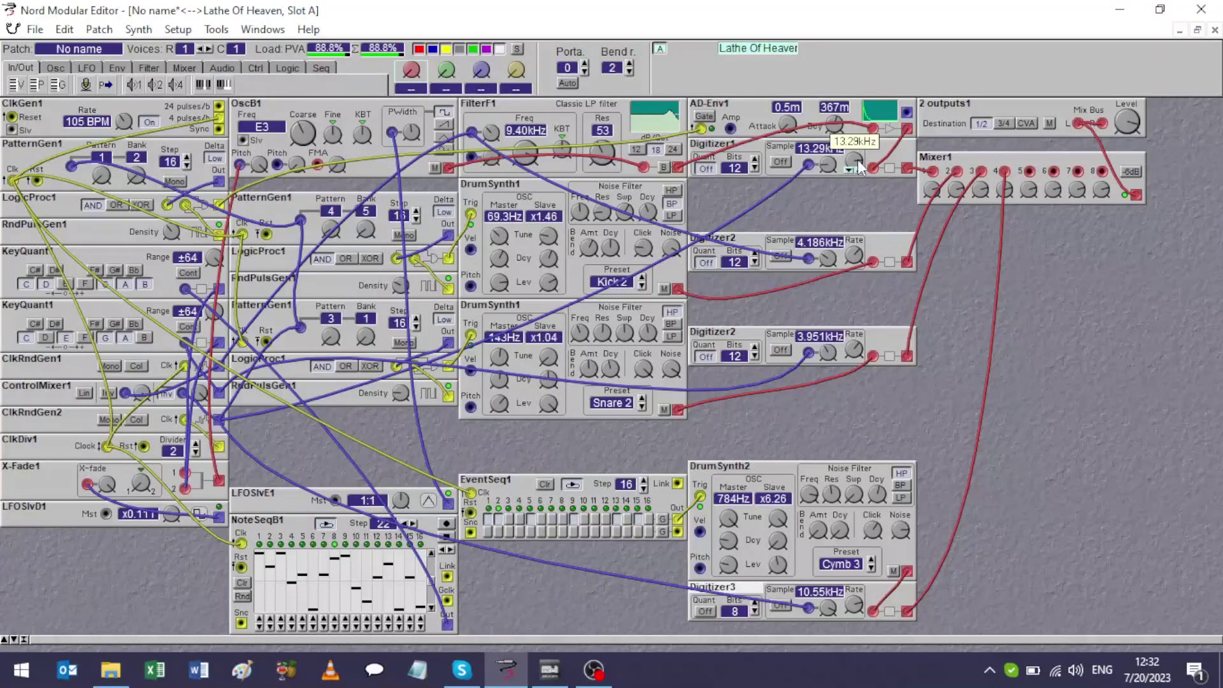
{"action": "left_click", "coordinate": [663, 290]}
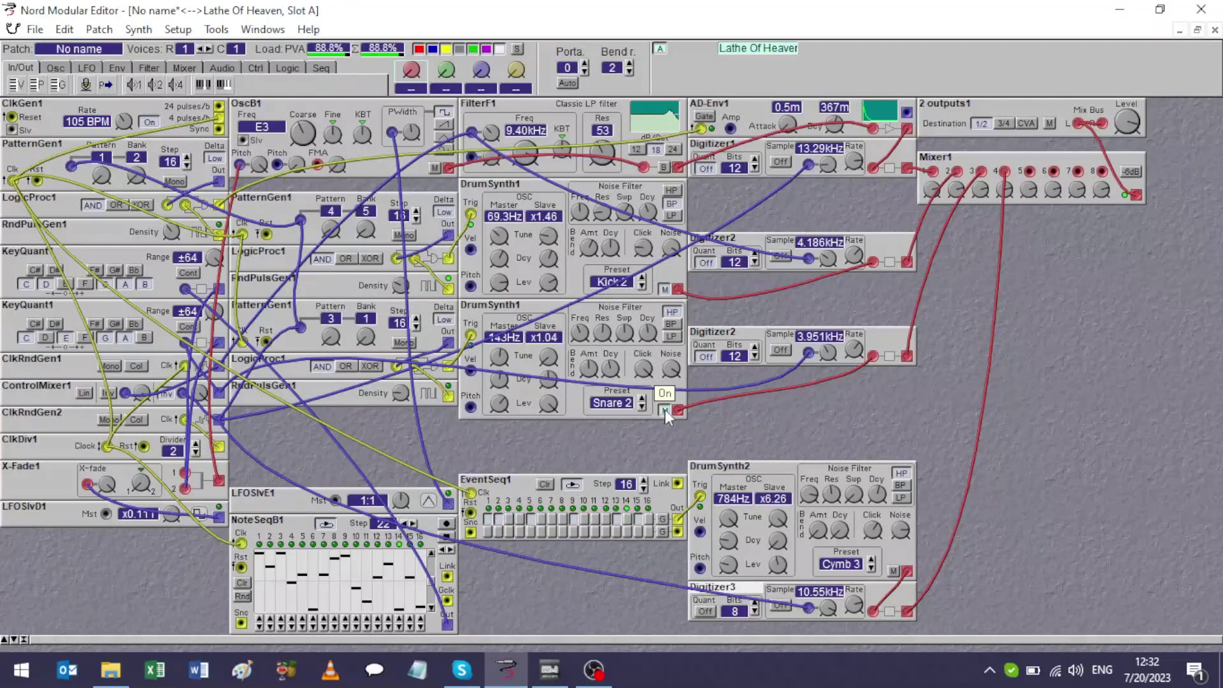
{"action": "left_click", "coordinate": [1006, 196]}
{"action": "left_click_drag", "start_coordinate": [538, 154], "coordinate": [537, 151]}
{"action": "left_click_drag", "start_coordinate": [847, 126], "coordinate": [834, 198]}
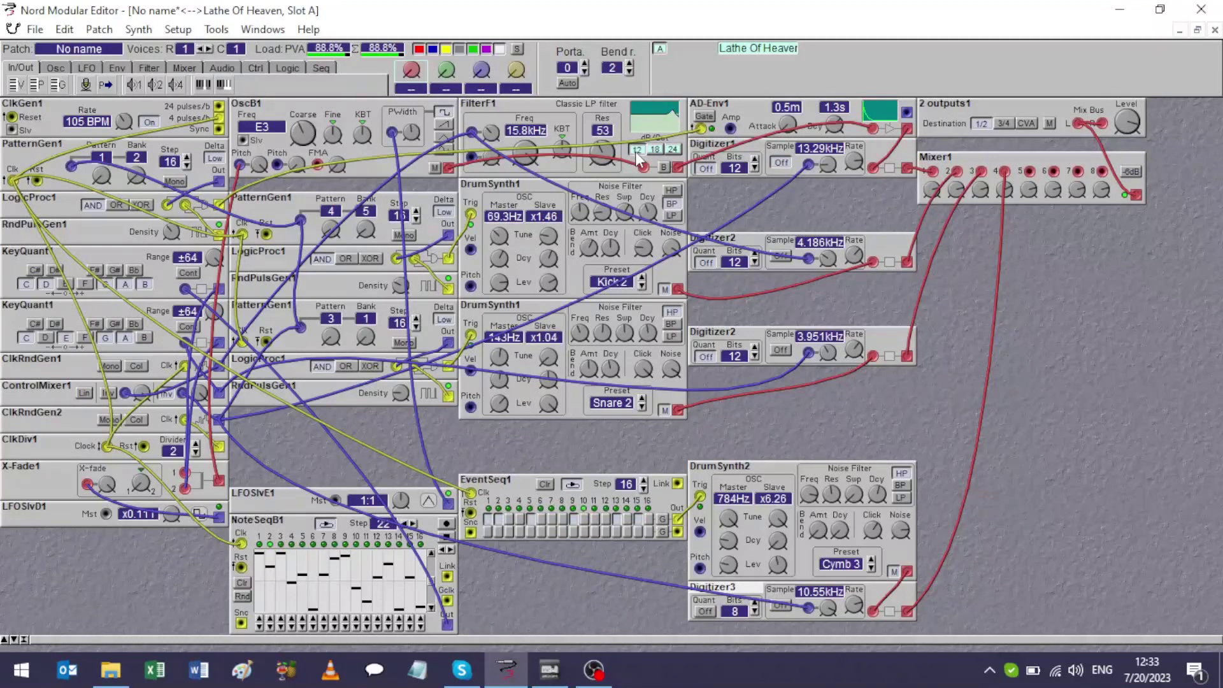
Turn down a FilterF1 setting and return both KeyQuant1 ranges to ±32.0.
{"action": "mouse_move", "coordinate": [490, 131]}
{"action": "left_click_drag", "start_coordinate": [491, 131], "coordinate": [490, 135]}
{"action": "left_click_drag", "start_coordinate": [213, 258], "coordinate": [213, 268]}
{"action": "left_click_drag", "start_coordinate": [212, 311], "coordinate": [212, 322]}
Drop FilterF1 cutoff to about 2.79kHz and raise its resonance to 70.
{"action": "mouse_move", "coordinate": [412, 132]}
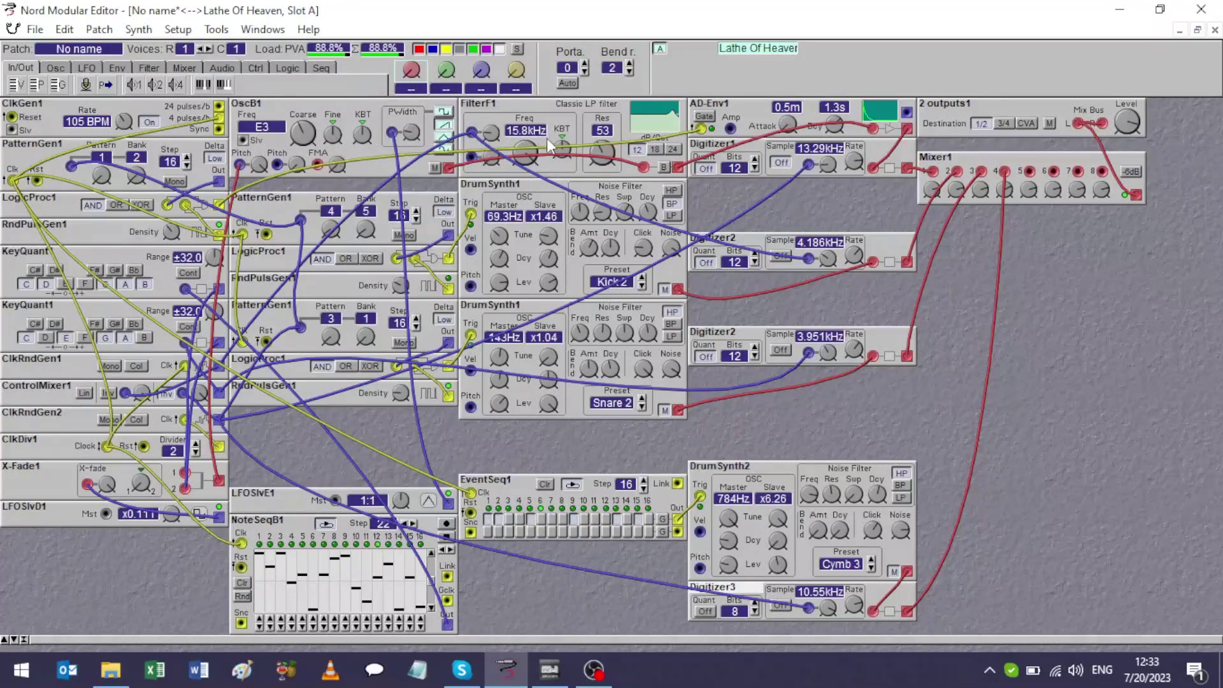
{"action": "left_click_drag", "start_coordinate": [525, 156], "coordinate": [525, 208]}
{"action": "left_click", "coordinate": [602, 153]}
{"action": "key", "text": "Up"}
{"action": "key", "text": "Up"}
{"action": "key", "text": "Up"}
{"action": "key", "text": "Up"}
{"action": "key", "text": "Up"}
{"action": "key", "text": "Up"}
{"action": "key", "text": "Up"}
{"action": "left_click", "coordinate": [526, 153]}
{"action": "key", "text": "Up"}
{"action": "key", "text": "Up"}
{"action": "key", "text": "Up"}
{"action": "key", "text": "Up"}
{"action": "key", "text": "Up"}
{"action": "key", "text": "Up"}
{"action": "key", "text": "Up"}
{"action": "key", "text": "Up"}
{"action": "key", "text": "Up"}
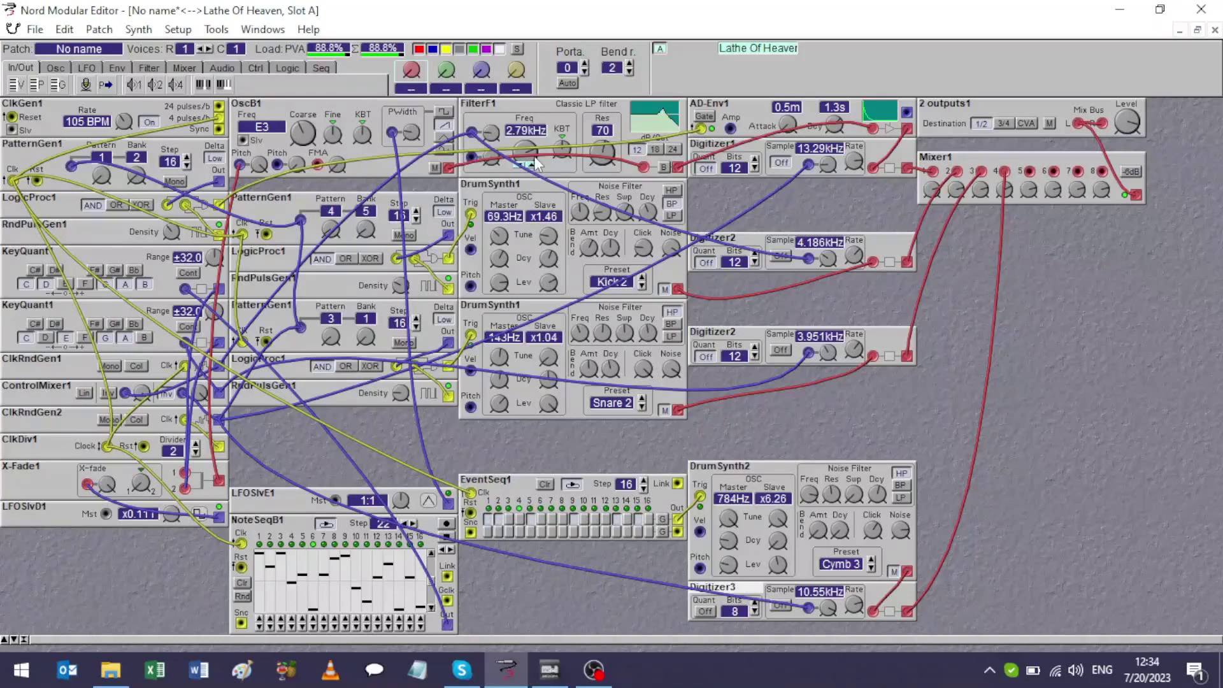
Set ClkDiv1's divider to 4 and add a second clock divider module, ClkDiv2.
{"action": "left_click", "coordinate": [196, 444]}
{"action": "left_click", "coordinate": [196, 444]}
{"action": "left_click_drag", "start_coordinate": [201, 368], "coordinate": [204, 369]}
{"action": "right_click", "coordinate": [305, 438]}
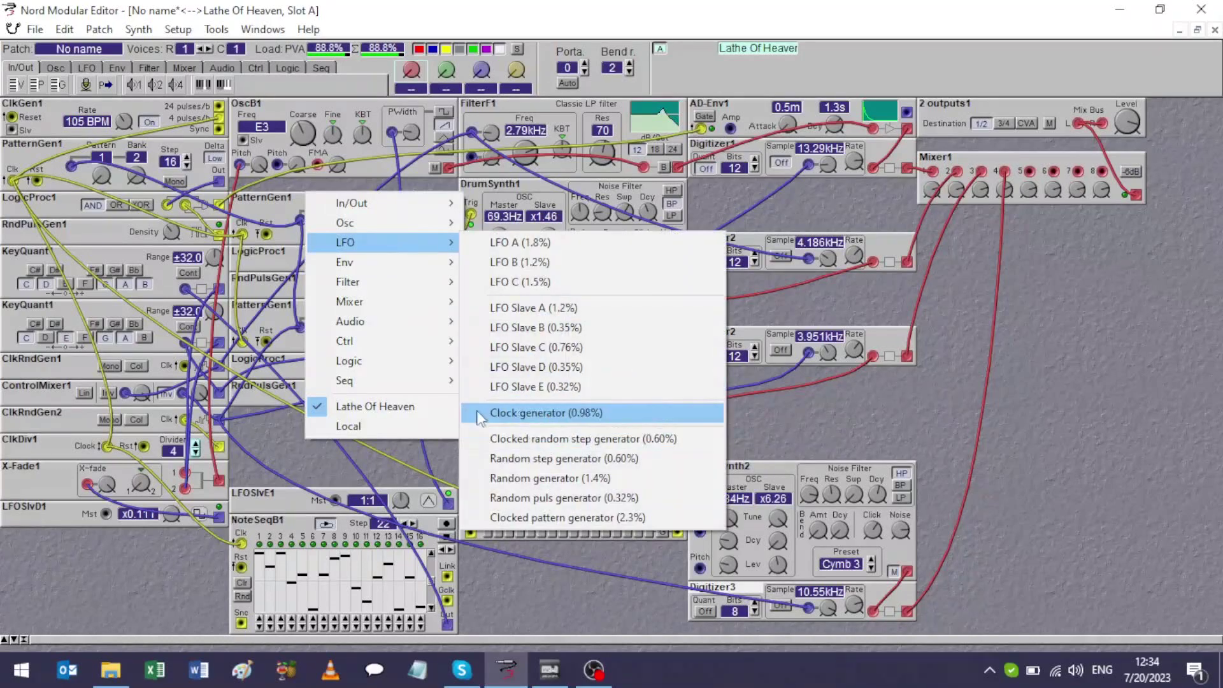
{"action": "mouse_move", "coordinate": [439, 360]}
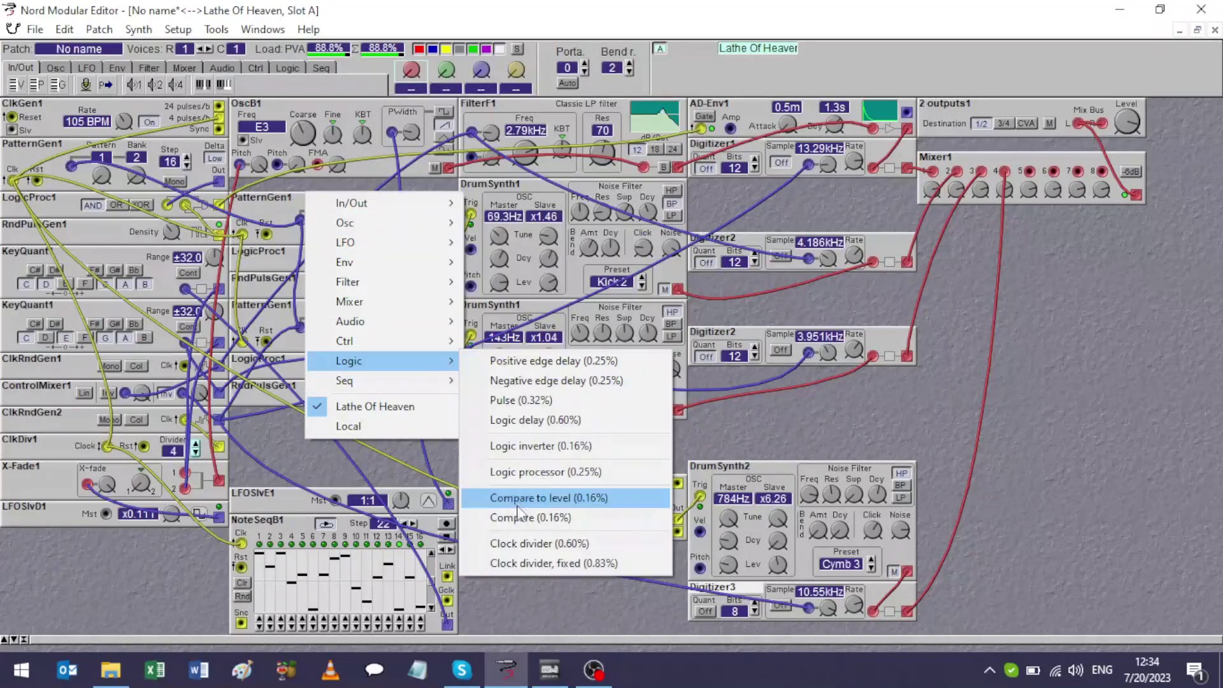
{"action": "left_click", "coordinate": [521, 538]}
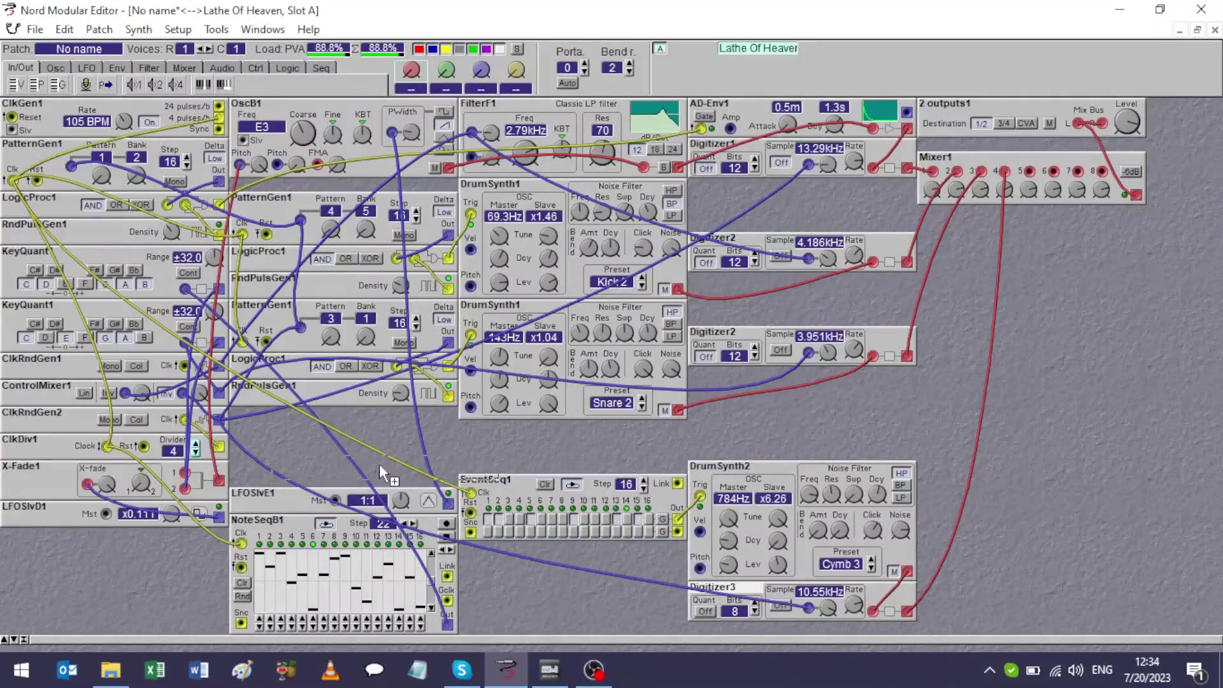
{"action": "left_click", "coordinate": [352, 448]}
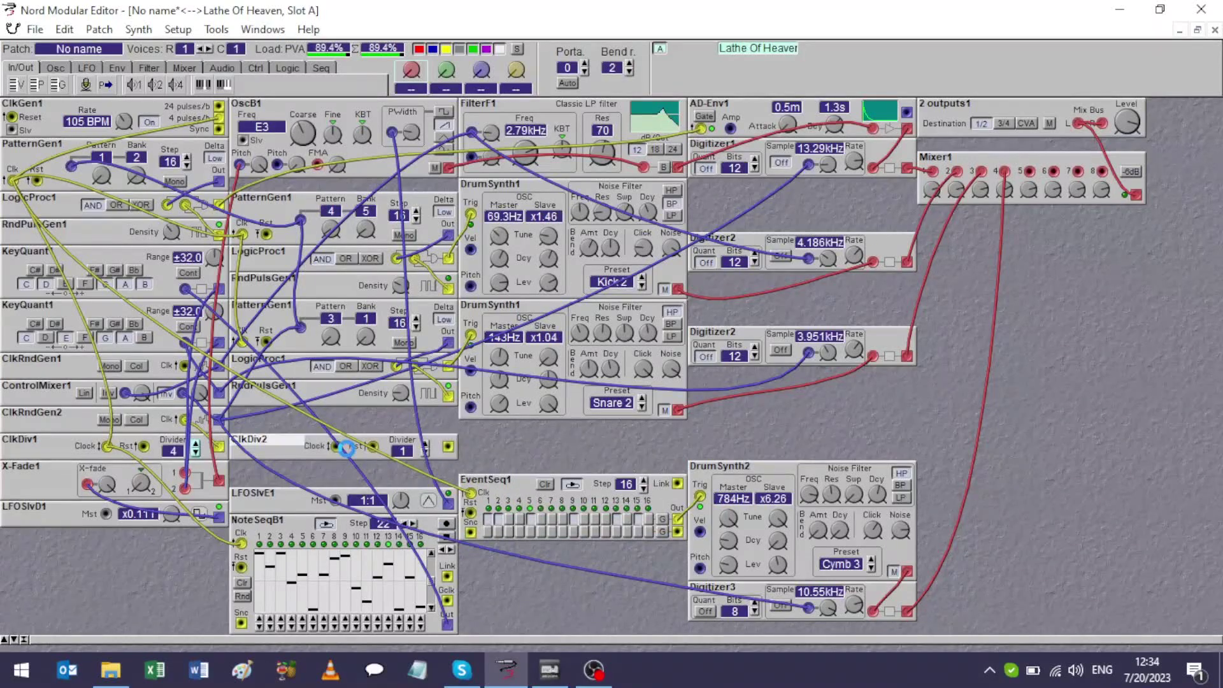
Set ClkDiv2 to divide by 2, feed it ClkDiv1's clock, and cable its output onward.
{"action": "left_click", "coordinate": [426, 443]}
{"action": "left_click_drag", "start_coordinate": [336, 446], "coordinate": [107, 447]}
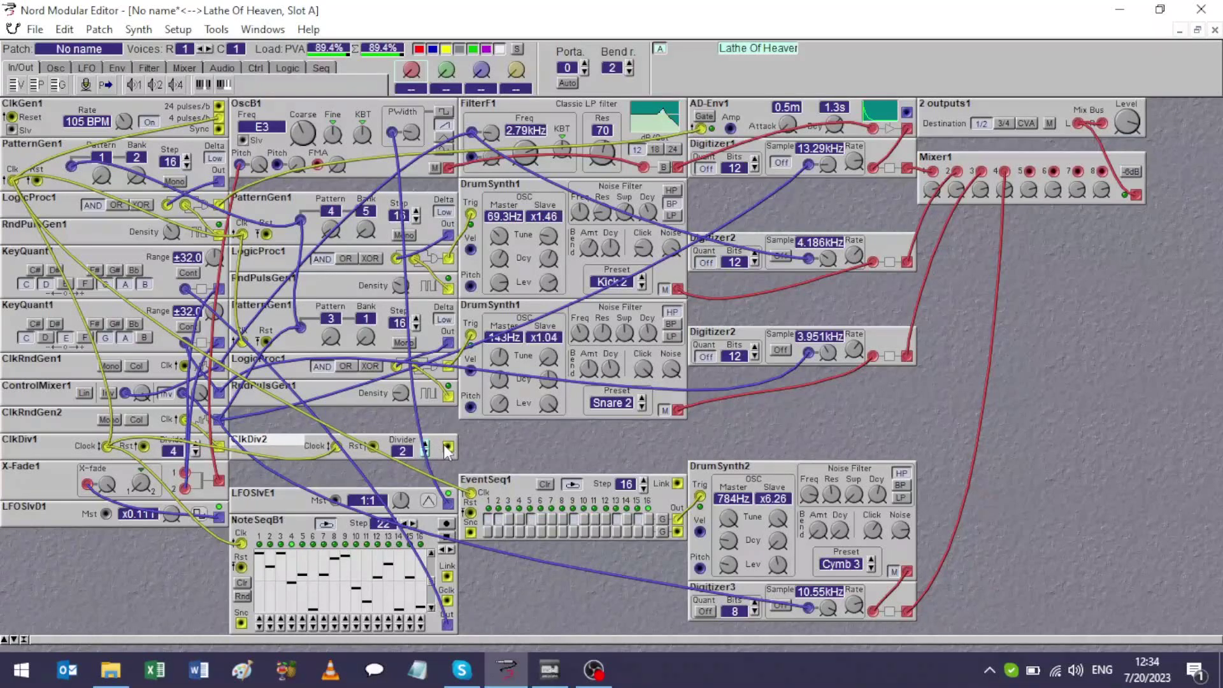
{"action": "left_click_drag", "start_coordinate": [448, 446], "coordinate": [186, 365]}
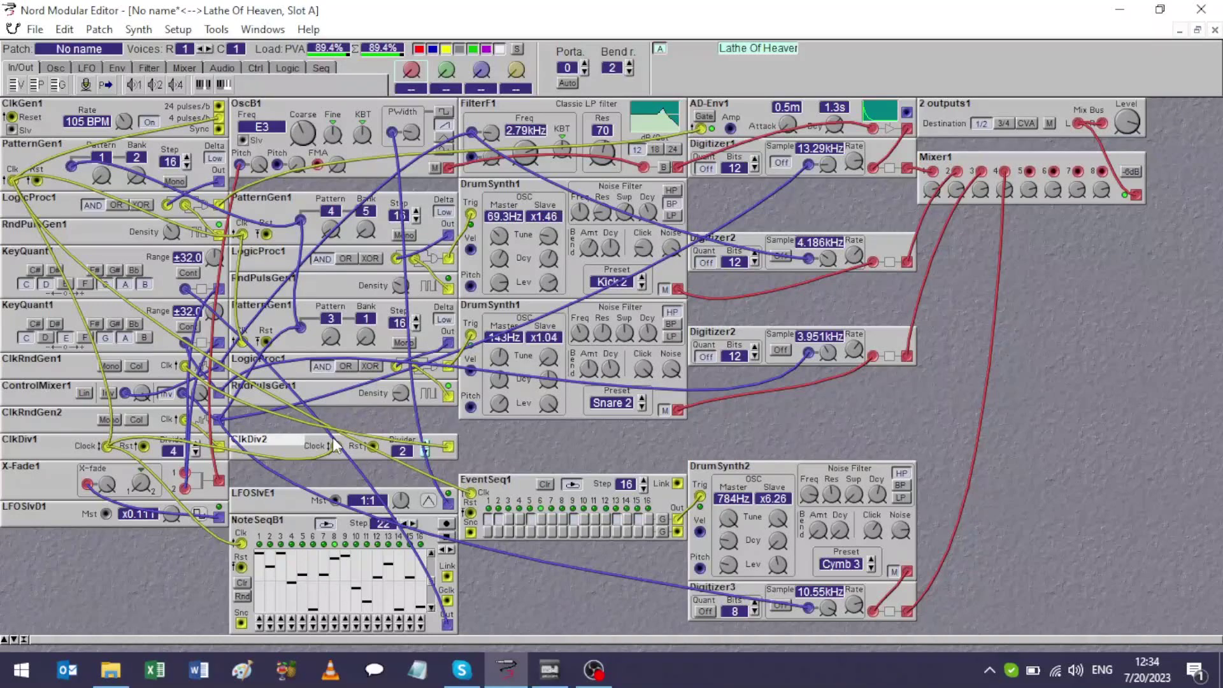
{"action": "left_click", "coordinate": [236, 391]}
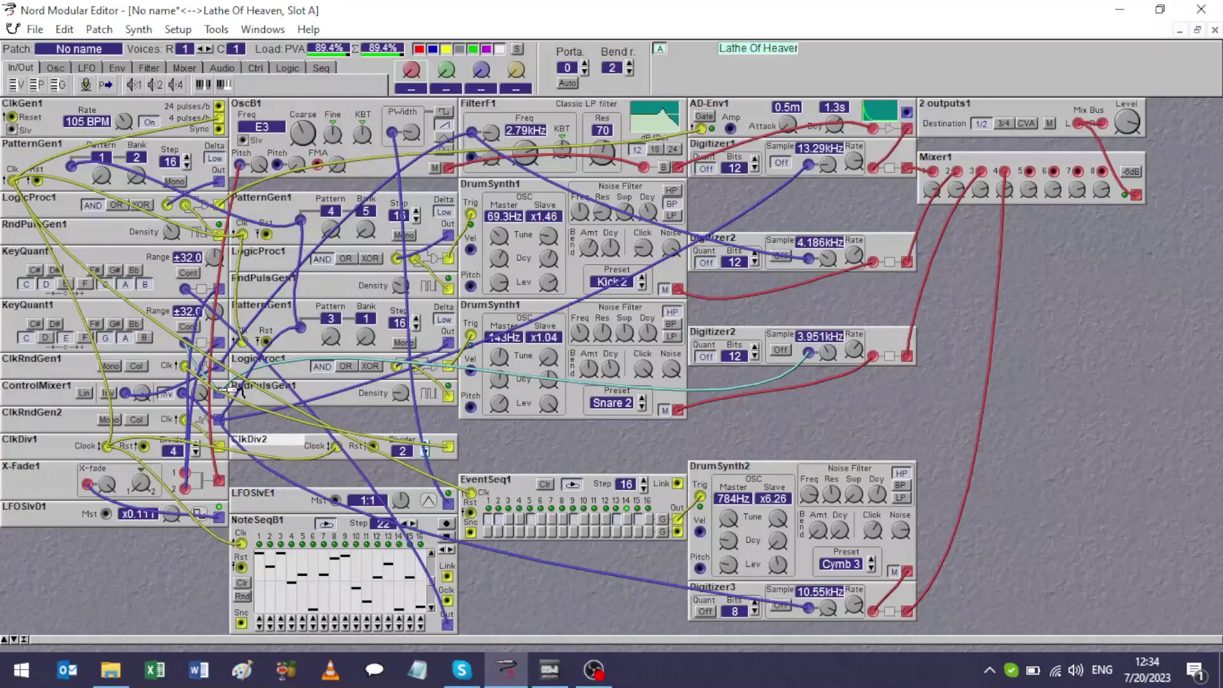
Set X-Fade1's second input level to +54, move its second input cable, and set the crossfade to -64.
{"action": "left_click", "coordinate": [224, 390]}
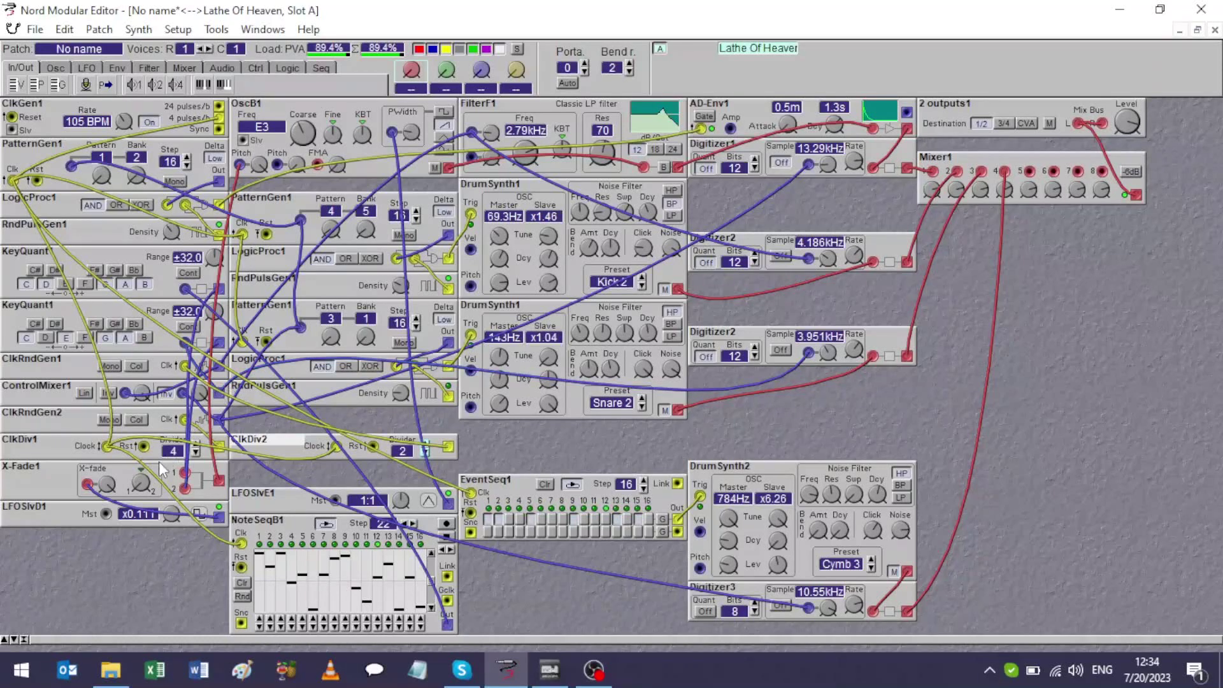
{"action": "mouse_move", "coordinate": [109, 483]}
{"action": "left_click_drag", "start_coordinate": [141, 482], "coordinate": [141, 446]}
{"action": "left_click_drag", "start_coordinate": [185, 489], "coordinate": [186, 343]}
{"action": "mouse_move", "coordinate": [141, 483]}
{"action": "left_click_drag", "start_coordinate": [141, 482], "coordinate": [140, 484]}
Step ClkDiv2's division up to 8.
{"action": "left_click", "coordinate": [426, 448]}
{"action": "left_click", "coordinate": [427, 447]}
{"action": "left_click", "coordinate": [426, 448]}
Lengthen AD-Env1's decay to 2.8s, set the filter to 5.59kHz at 24 dB, and toggle the Kick 2 mute.
{"action": "left_click_drag", "start_coordinate": [839, 120], "coordinate": [838, 110]}
{"action": "left_click_drag", "start_coordinate": [519, 158], "coordinate": [519, 147]}
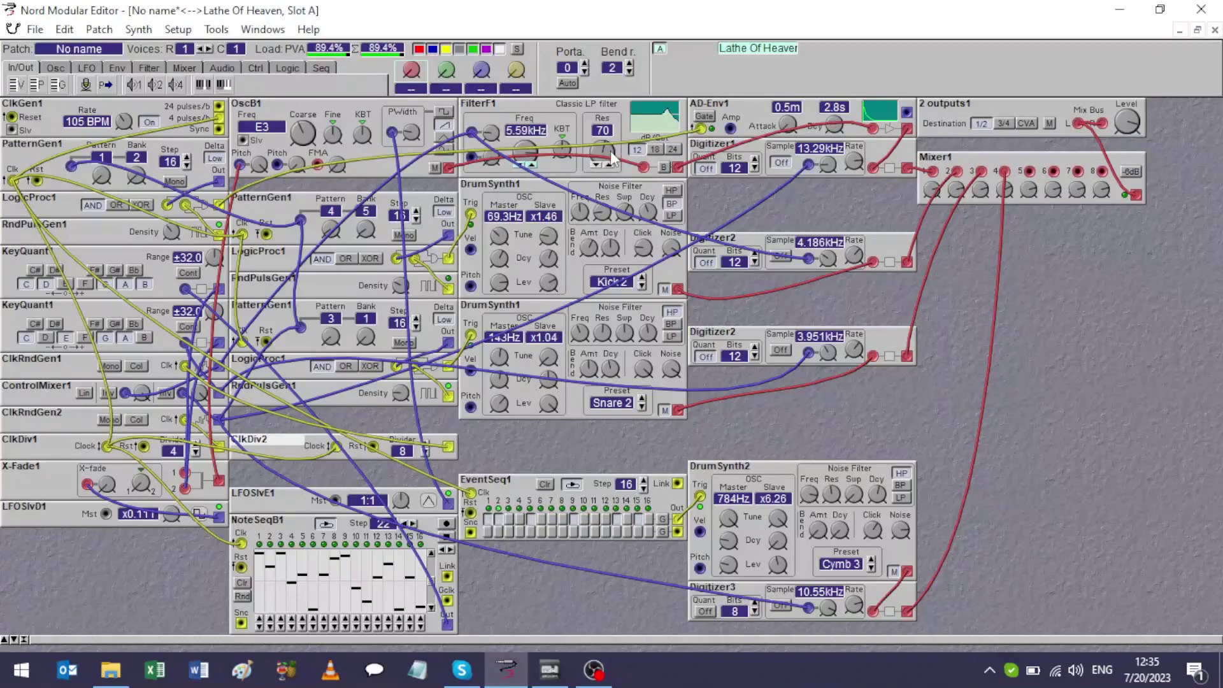
{"action": "left_click", "coordinate": [672, 150]}
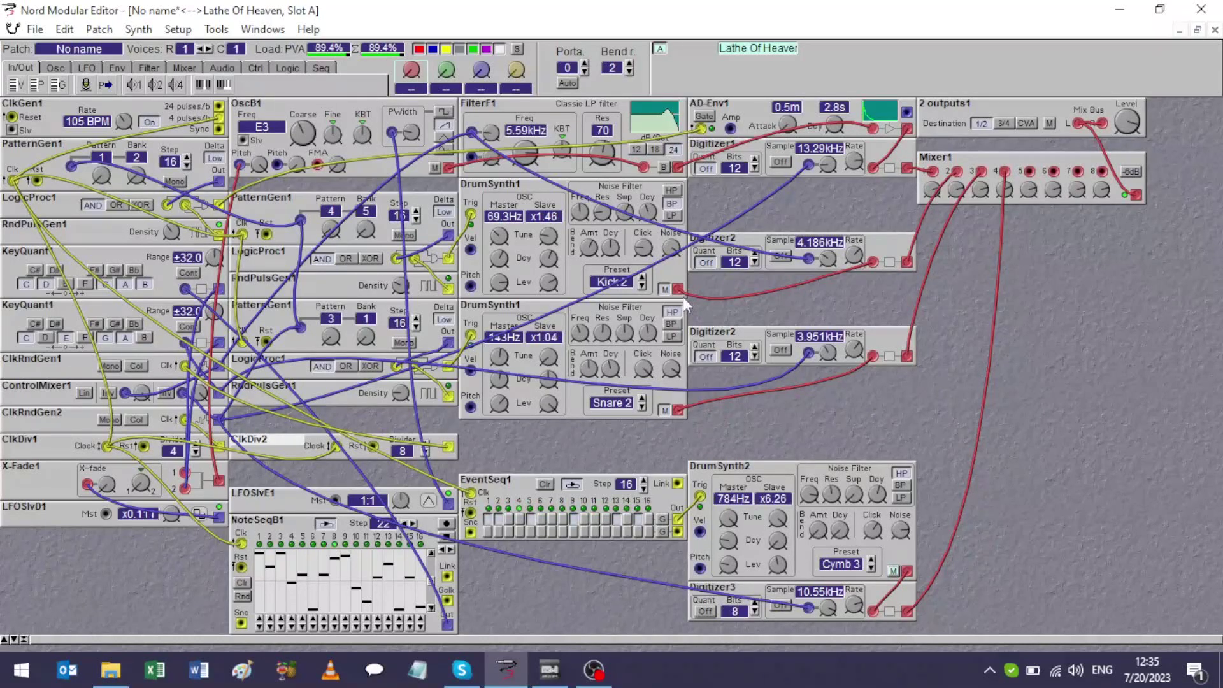
{"action": "left_click", "coordinate": [666, 291]}
Add an OSC Slave C module by mistake, then delete it.
{"action": "right_click", "coordinate": [726, 389]}
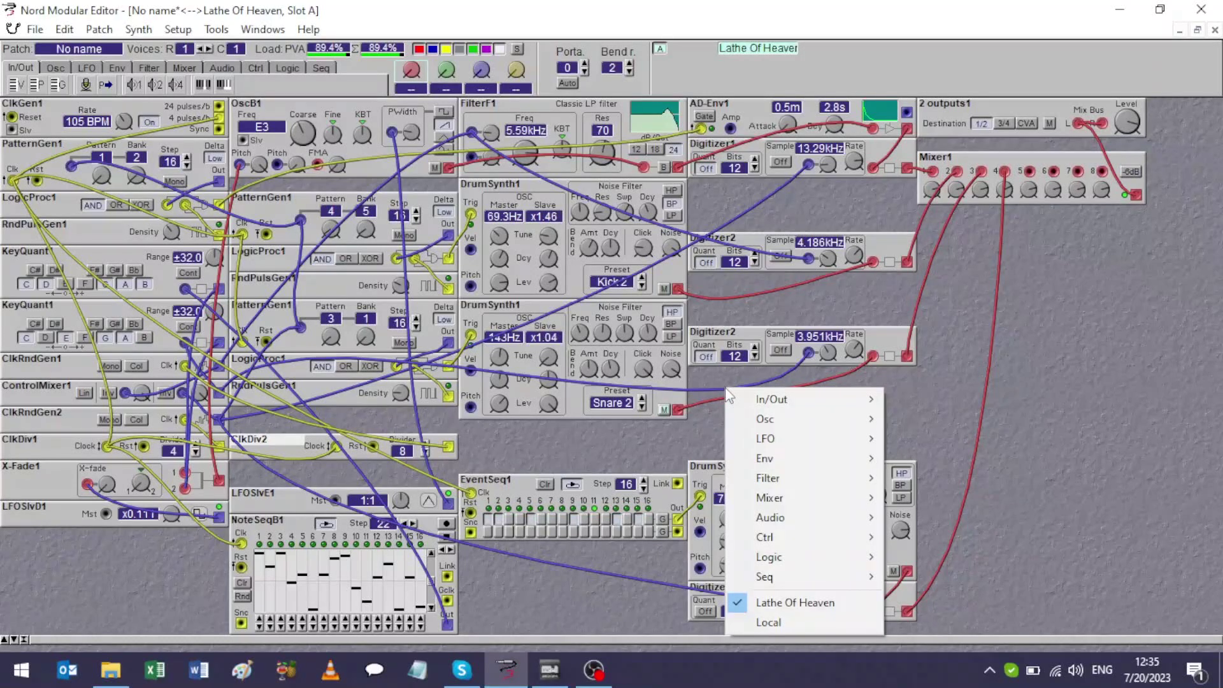
{"action": "mouse_move", "coordinate": [771, 421]}
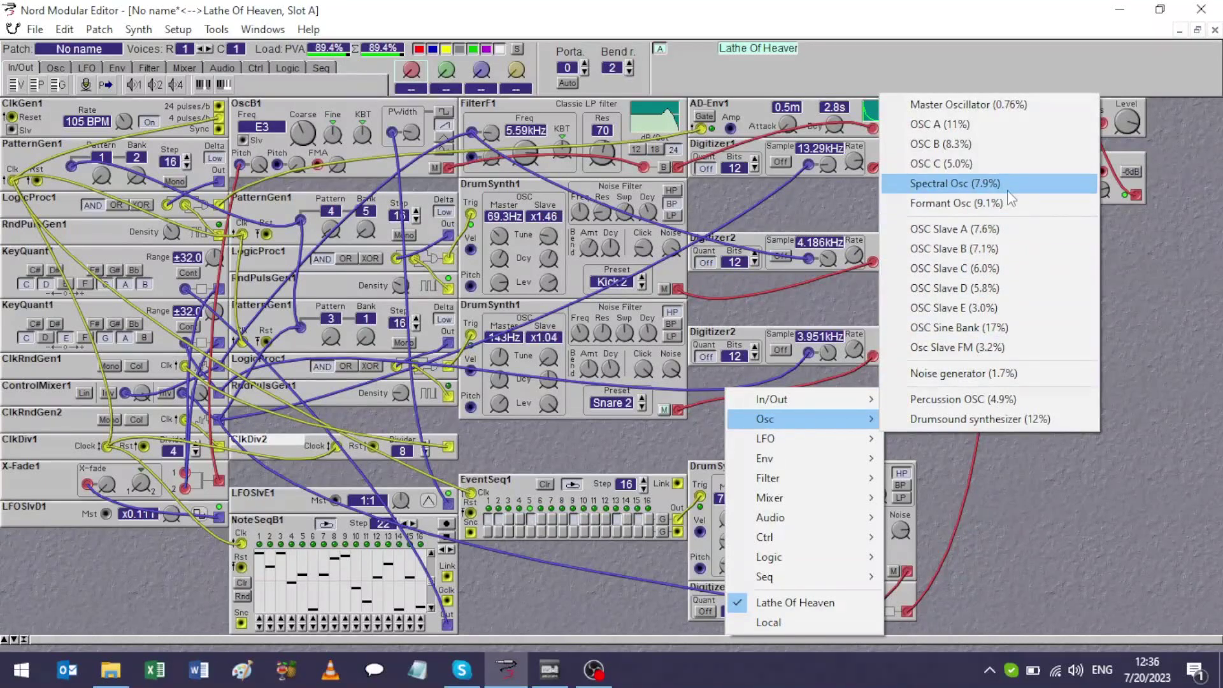
{"action": "left_click", "coordinate": [1010, 271]}
{"action": "left_click", "coordinate": [968, 396]}
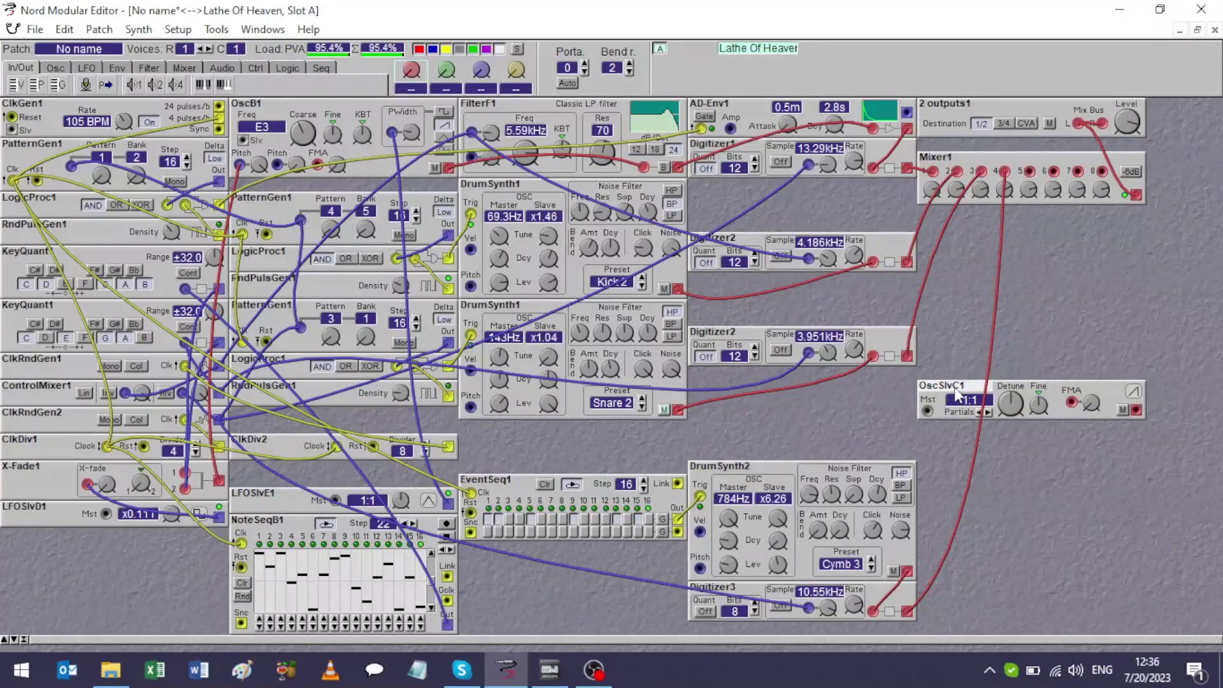
{"action": "key", "text": "Delete"}
Place a Percussion OSC module below the lower Digitizer2.
{"action": "right_click", "coordinate": [955, 388]}
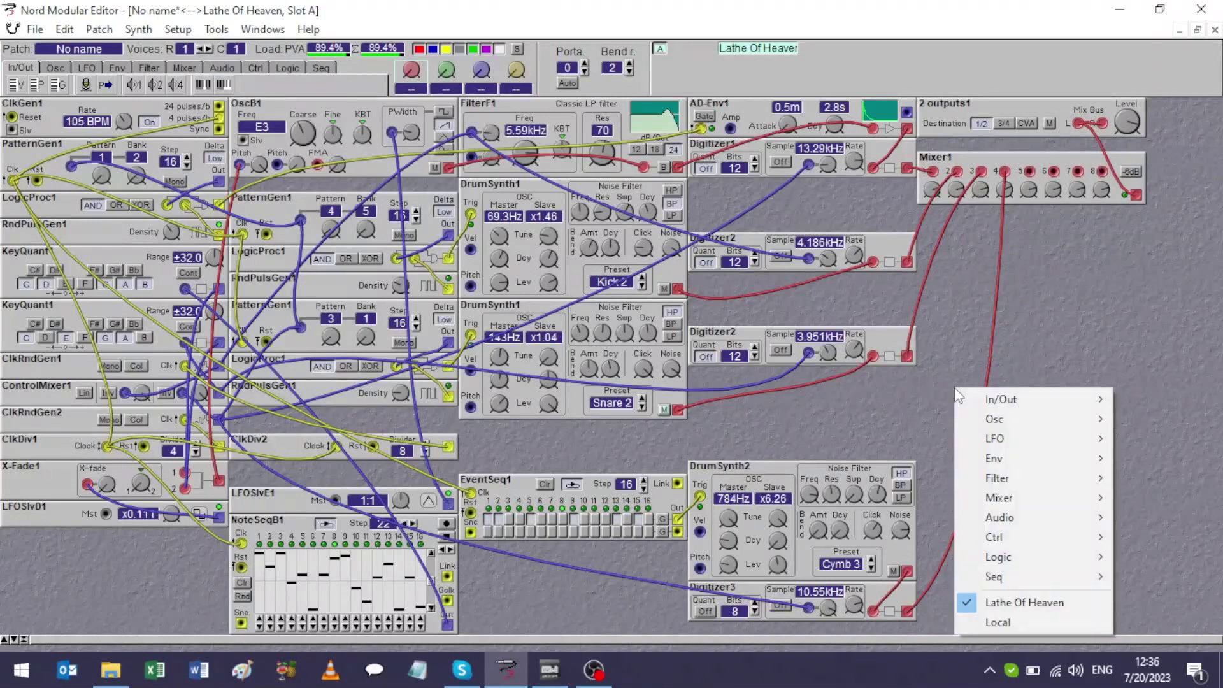
{"action": "mouse_move", "coordinate": [969, 416]}
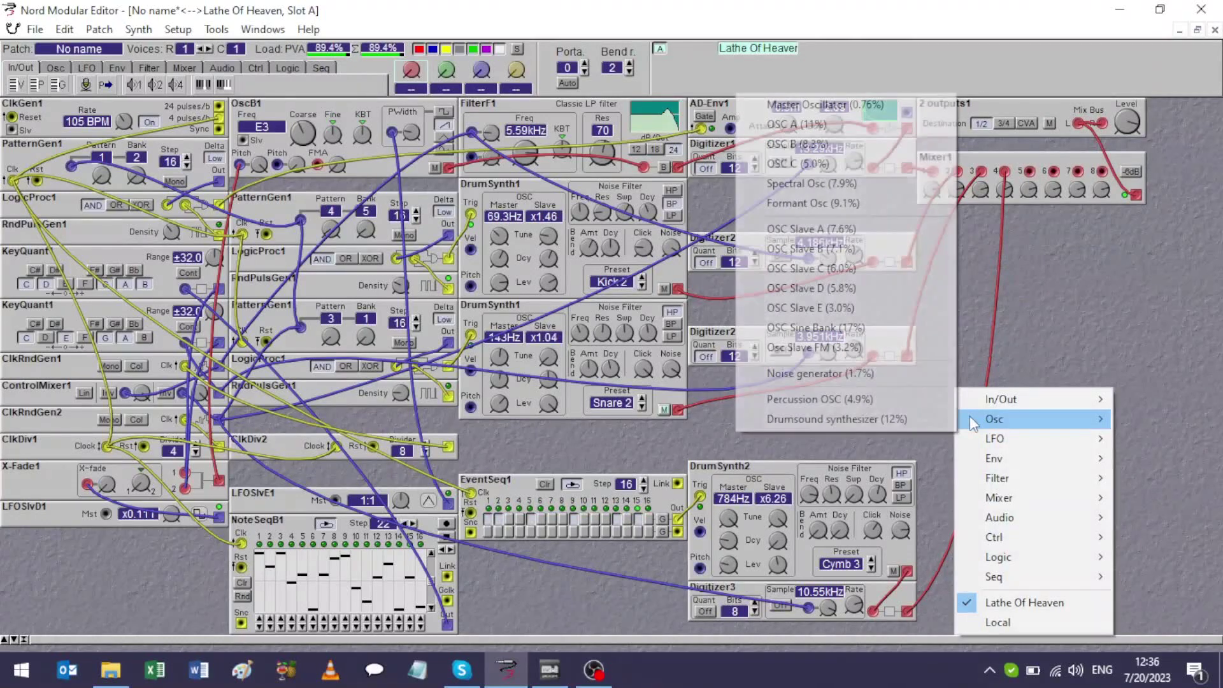
{"action": "left_click", "coordinate": [905, 405]}
{"action": "left_click", "coordinate": [823, 421]}
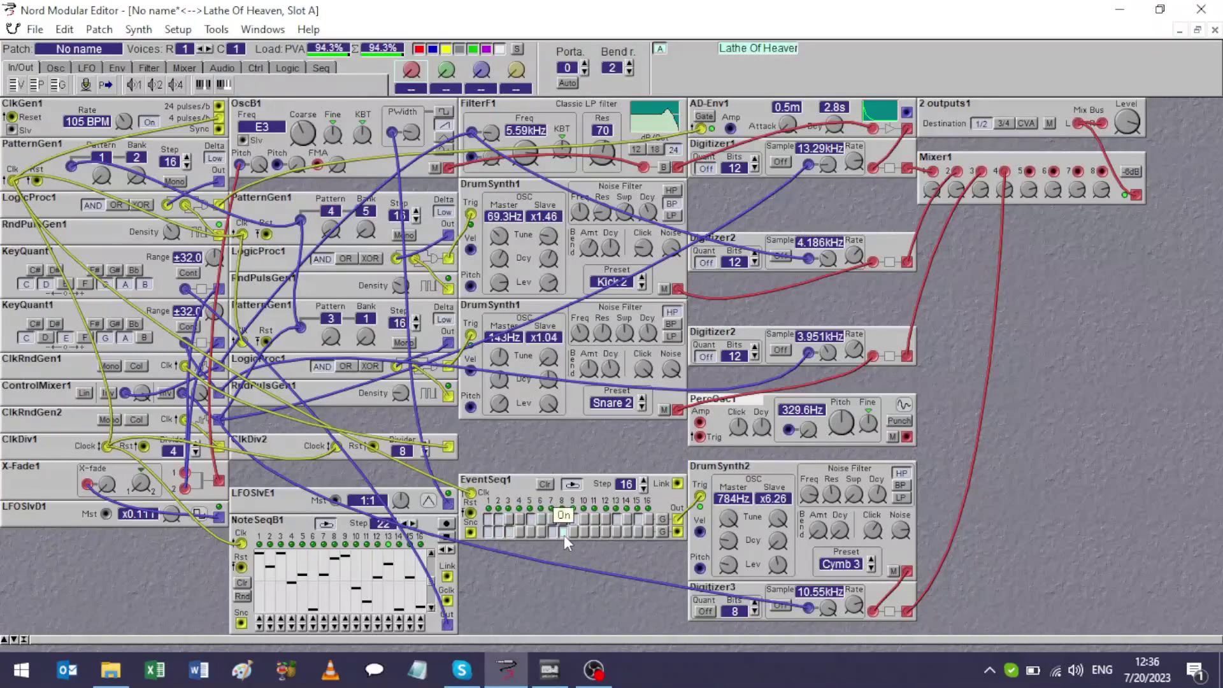
Cable EventSeq1's lower output to PercOsc1's trigger, and PercOsc1's output to Mixer1 input 6.
{"action": "left_click", "coordinate": [638, 533]}
{"action": "left_click_drag", "start_coordinate": [677, 534], "coordinate": [703, 435]}
{"action": "left_click_drag", "start_coordinate": [904, 437], "coordinate": [1029, 172]}
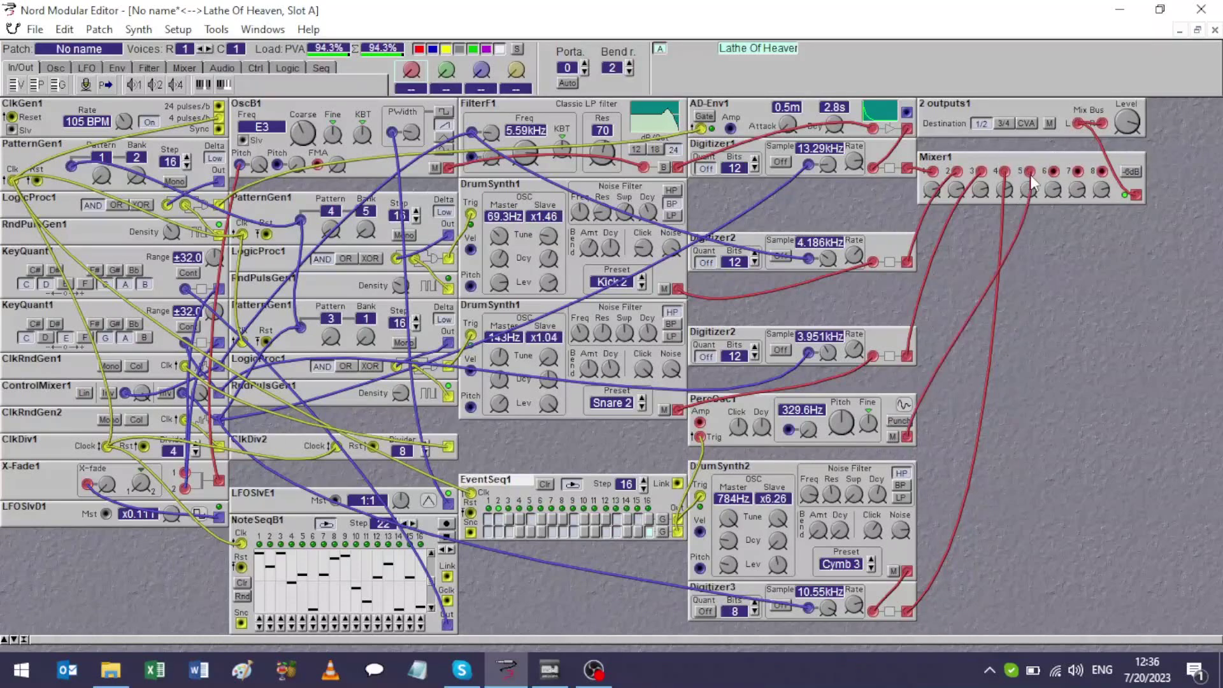
Lengthen PercOsc1's decay and step its pitch to C3.
{"action": "left_click", "coordinate": [765, 438]}
{"action": "left_click", "coordinate": [767, 437]}
{"action": "left_click", "coordinate": [766, 437]}
{"action": "left_click", "coordinate": [834, 434]}
{"action": "left_click", "coordinate": [847, 435]}
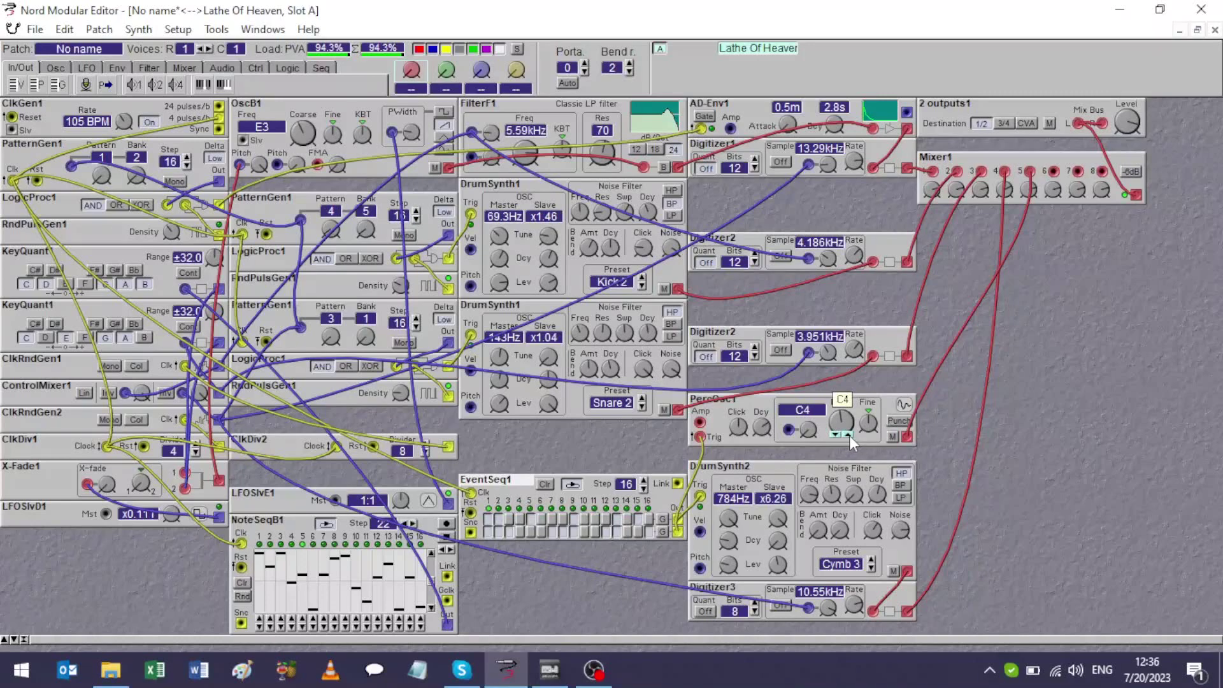
{"action": "left_click", "coordinate": [833, 435]}
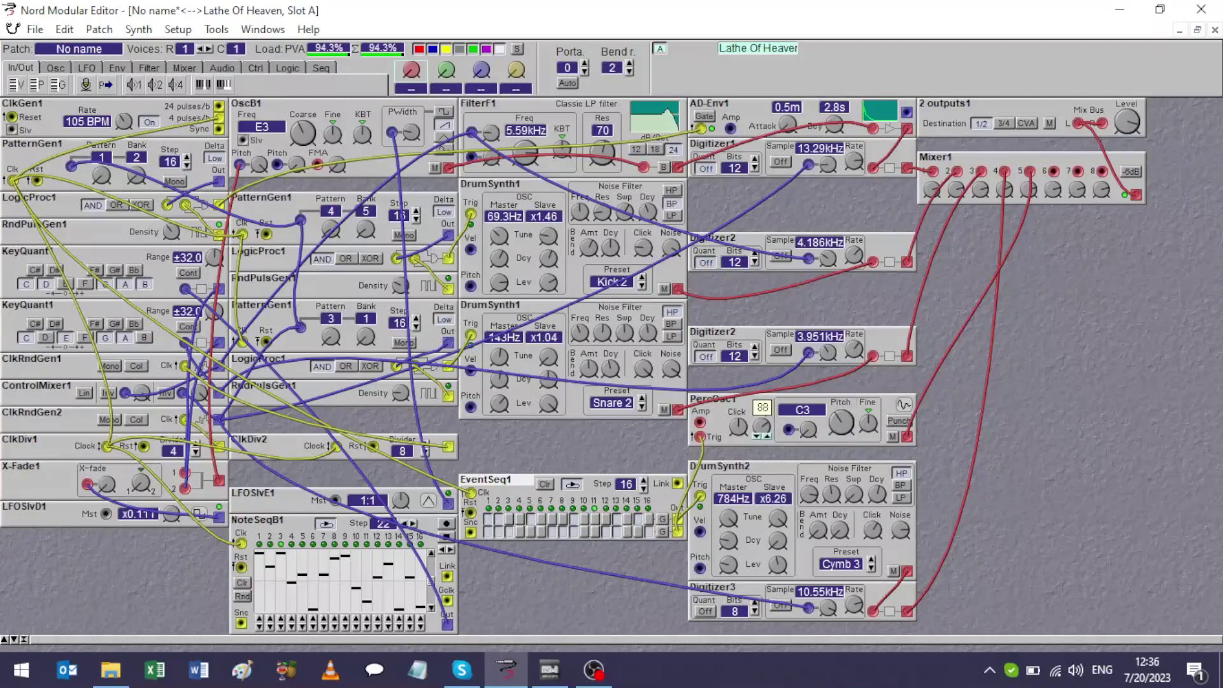
{"action": "left_click", "coordinate": [767, 435]}
Add a Digitizer3 module right of PercOsc1 and feed PercOsc1's output into it.
{"action": "right_click", "coordinate": [938, 412]}
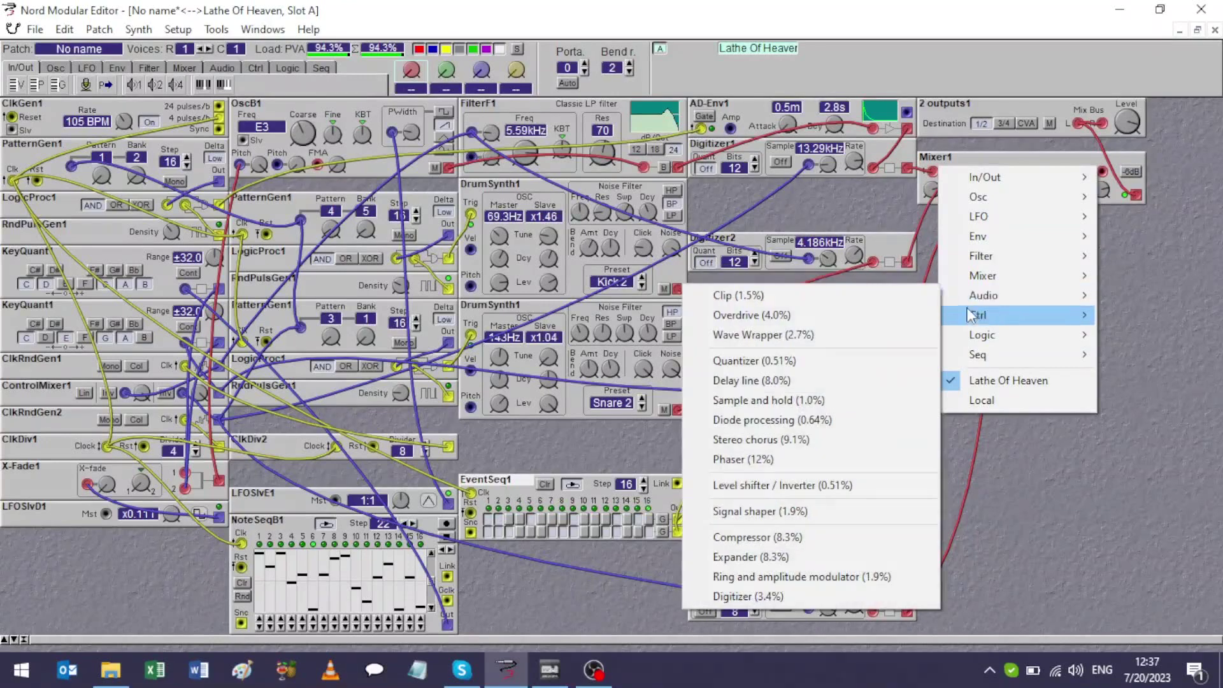
{"action": "left_click", "coordinate": [768, 594]}
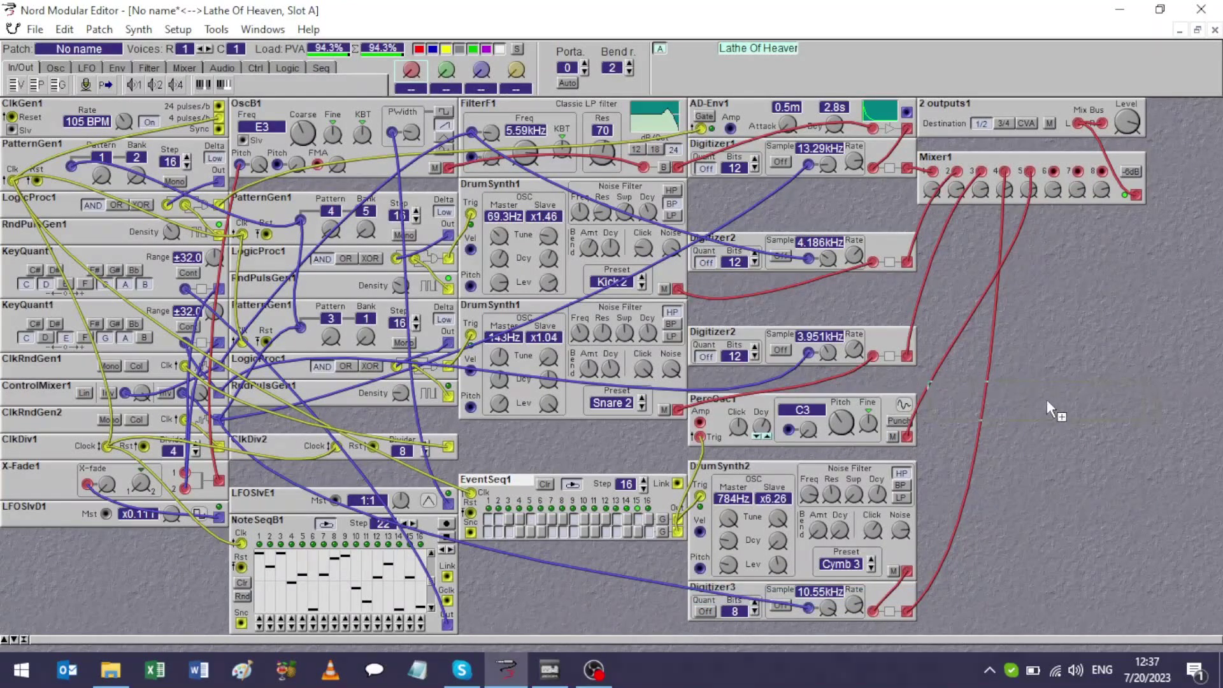
{"action": "left_click", "coordinate": [1020, 431]}
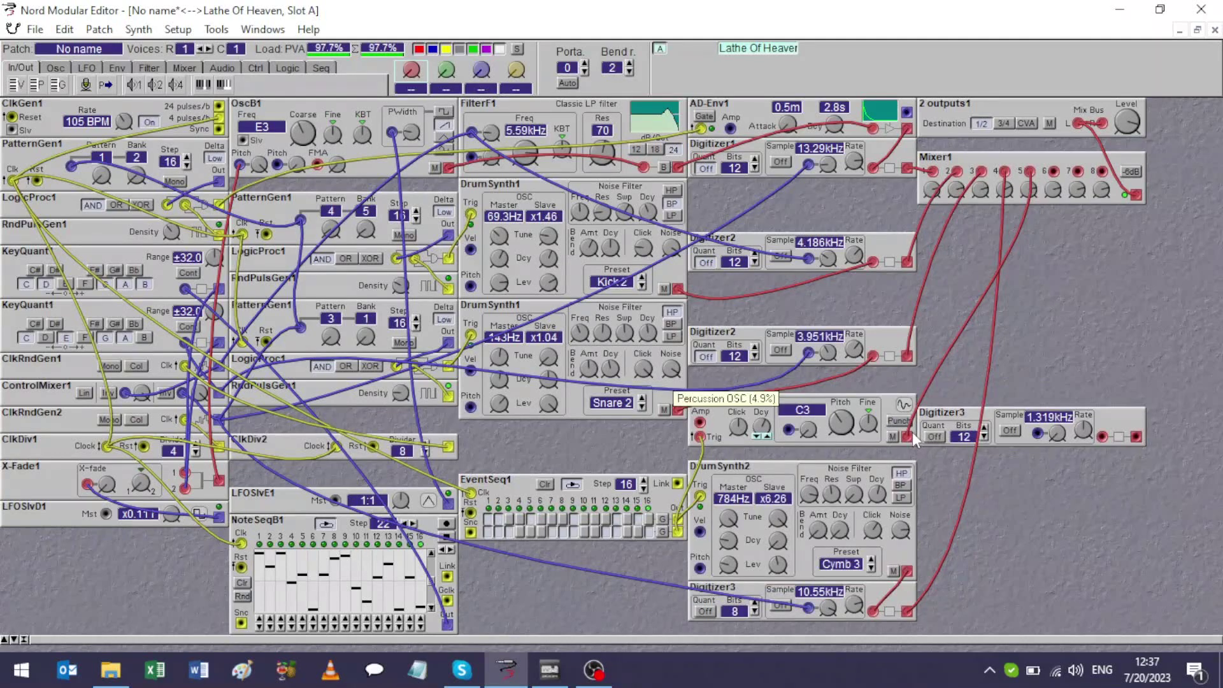
{"action": "mouse_move", "coordinate": [913, 434]}
{"action": "left_mouse_down"}
{"action": "mouse_move", "coordinate": [1141, 434]}
{"action": "mouse_move", "coordinate": [940, 463]}
{"action": "mouse_move", "coordinate": [906, 438]}
{"action": "left_mouse_up"}
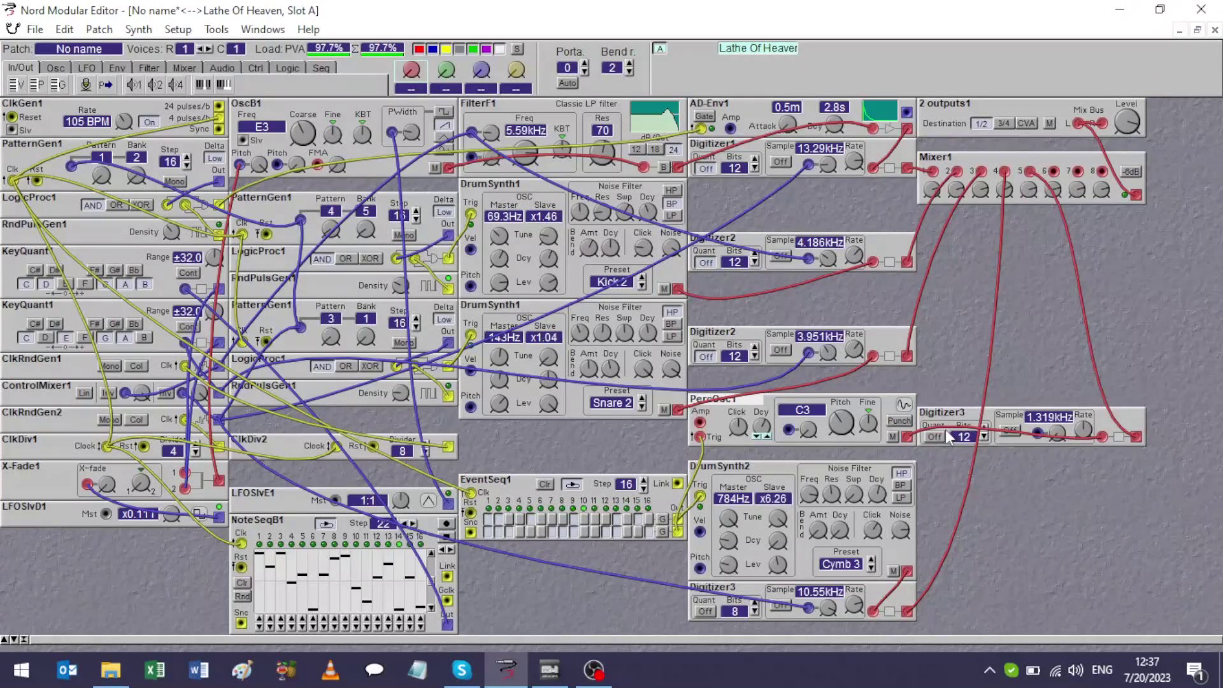
Set Digitizer3's sample rate to 10.55kHz, link its sample input to Digitizer2's, and enable PercOsc1's punch.
{"action": "left_click", "coordinate": [1058, 432]}
{"action": "left_click_drag", "start_coordinate": [1093, 436], "coordinate": [1063, 438]}
{"action": "left_click_drag", "start_coordinate": [892, 327], "coordinate": [810, 258]}
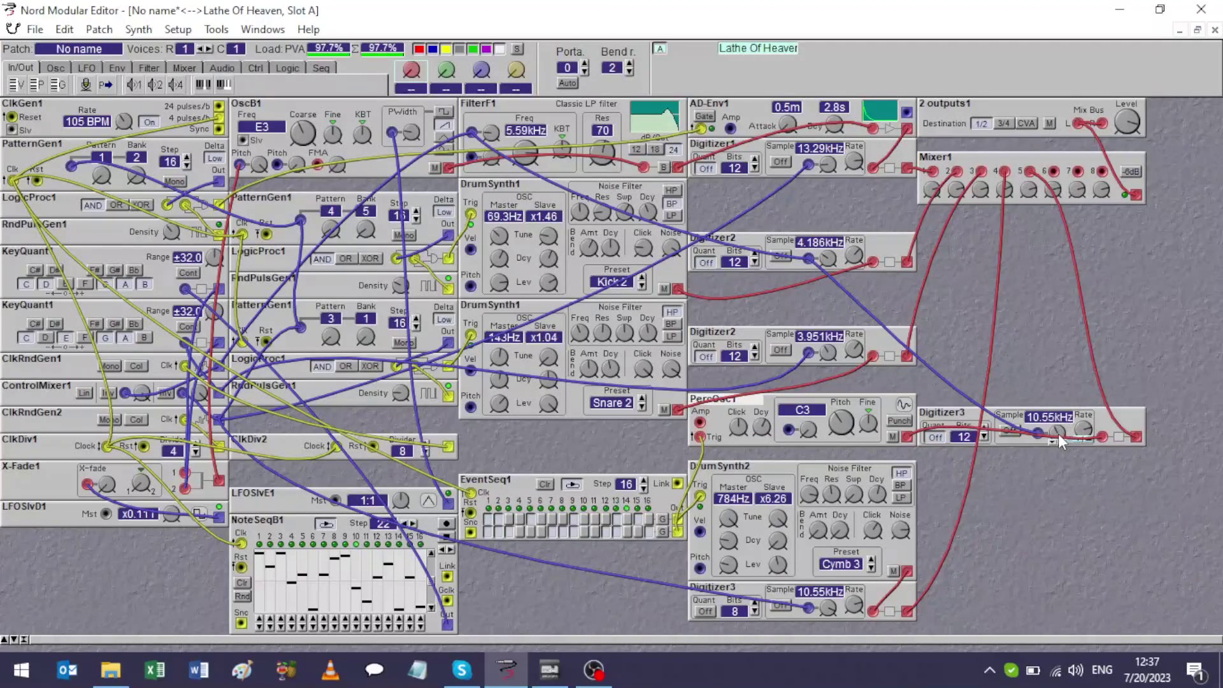
{"action": "mouse_move", "coordinate": [1058, 435]}
{"action": "left_click_drag", "start_coordinate": [1058, 434], "coordinate": [1058, 436]}
{"action": "left_click", "coordinate": [908, 420]}
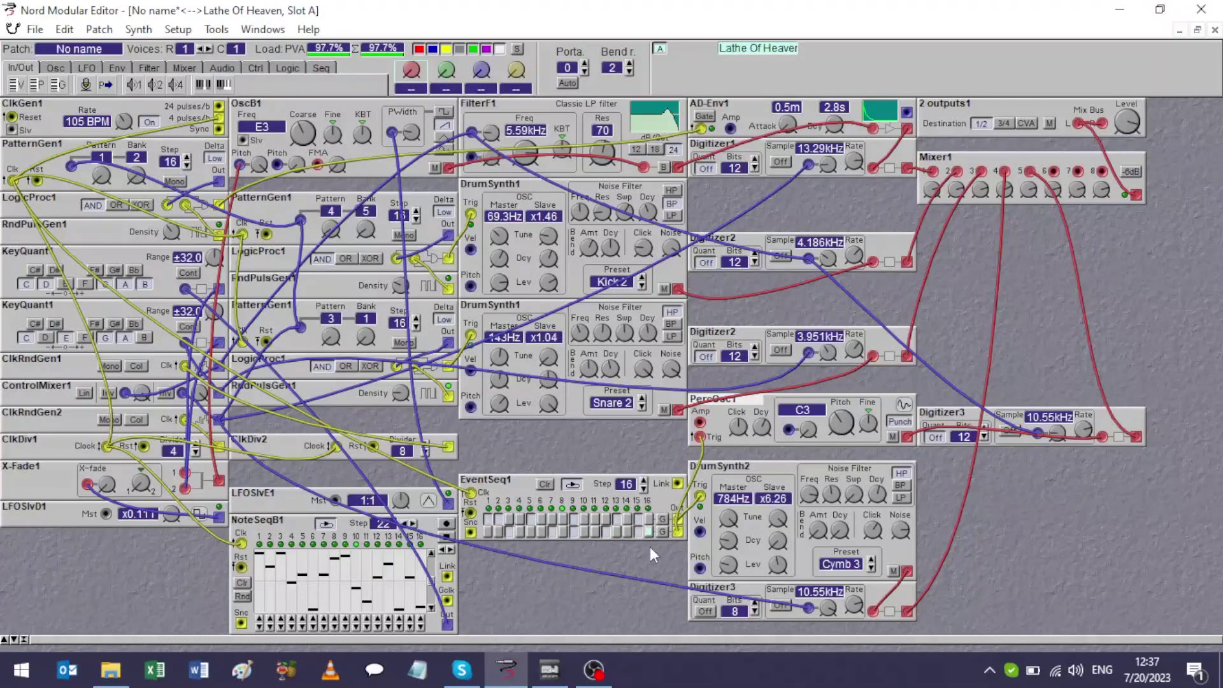
Toggle the B and E notes in KeyQuant.
{"action": "left_click", "coordinate": [762, 428]}
{"action": "left_click", "coordinate": [145, 283]}
{"action": "left_click", "coordinate": [64, 285]}
Lower PercOsc1's pitch to C2, adjust its click, and raise Mixer1 channel 5 to 99.
{"action": "left_click", "coordinate": [834, 435]}
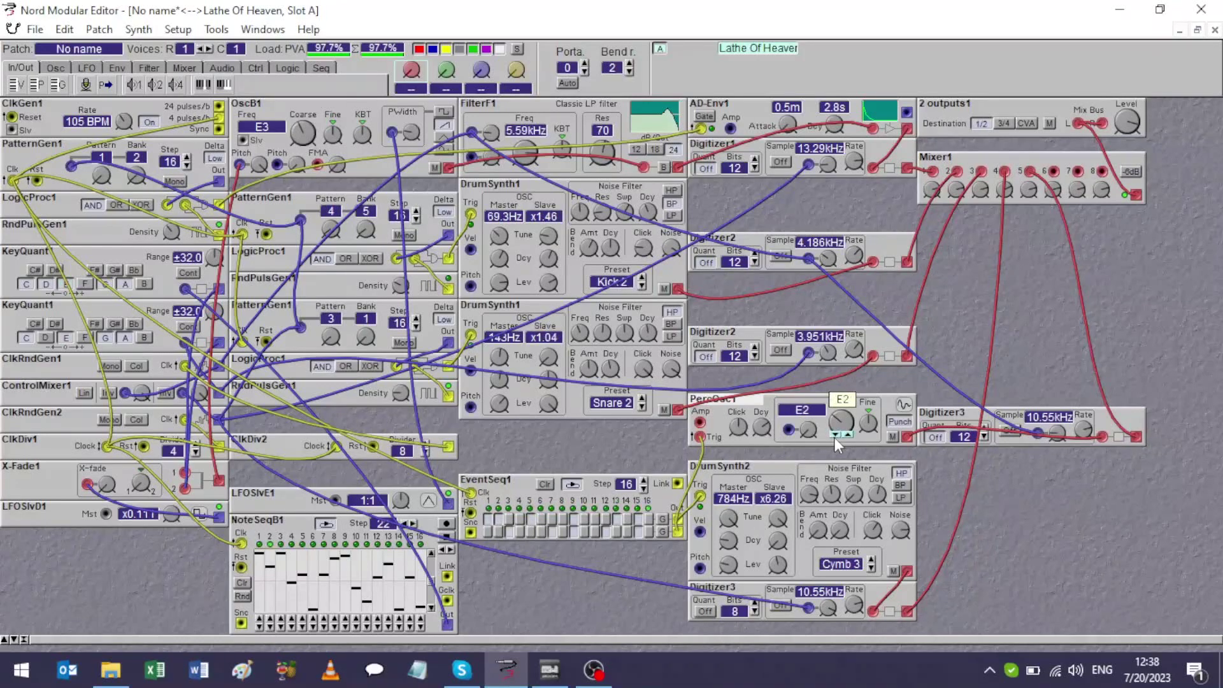
{"action": "left_click", "coordinate": [835, 437]}
{"action": "left_click_drag", "start_coordinate": [738, 427], "coordinate": [742, 425]}
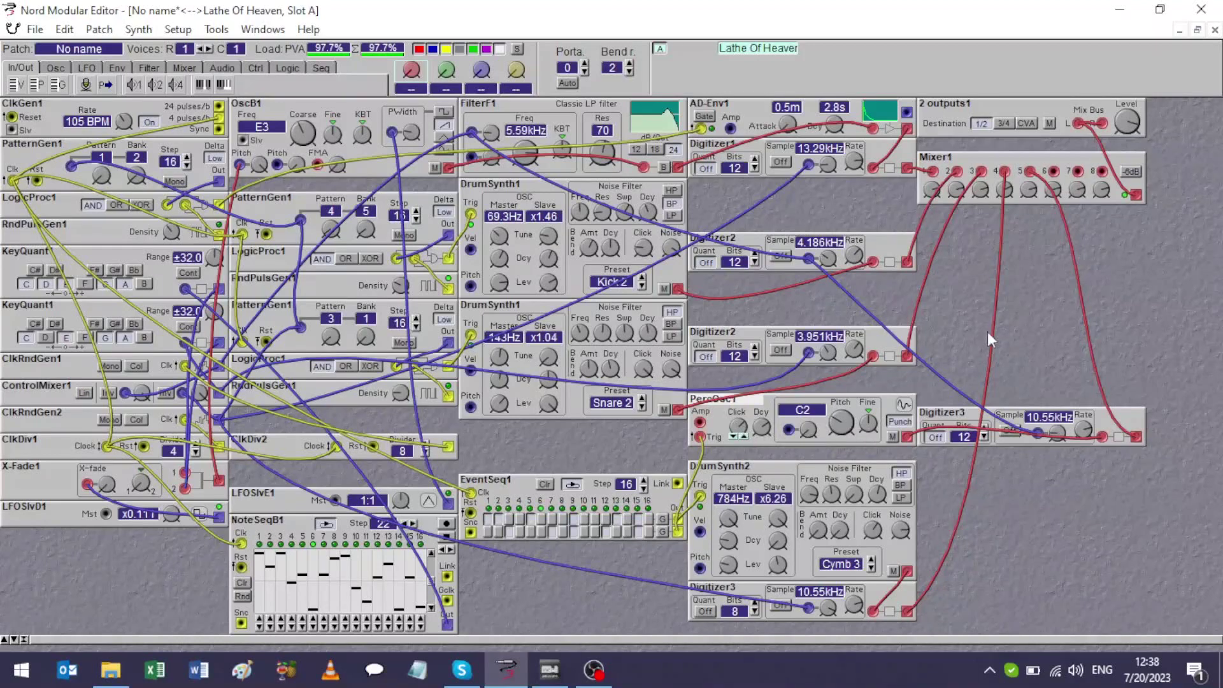
{"action": "left_click_drag", "start_coordinate": [1036, 188], "coordinate": [1030, 190]}
Move ClkDiv2 and LFOSlvE1 right, stack both Digitizer2s, and reposition PercOsc1 and EventSeq1.
{"action": "left_click_drag", "start_coordinate": [316, 450], "coordinate": [294, 557]}
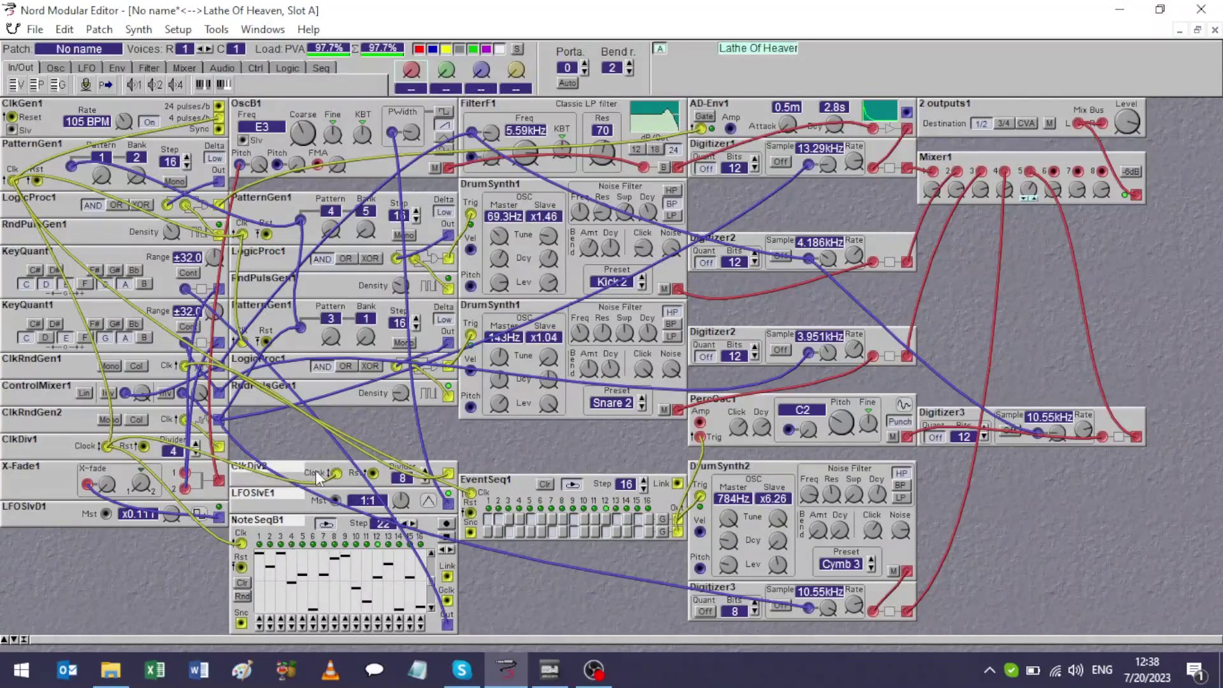
{"action": "left_click_drag", "start_coordinate": [277, 465], "coordinate": [963, 483]}
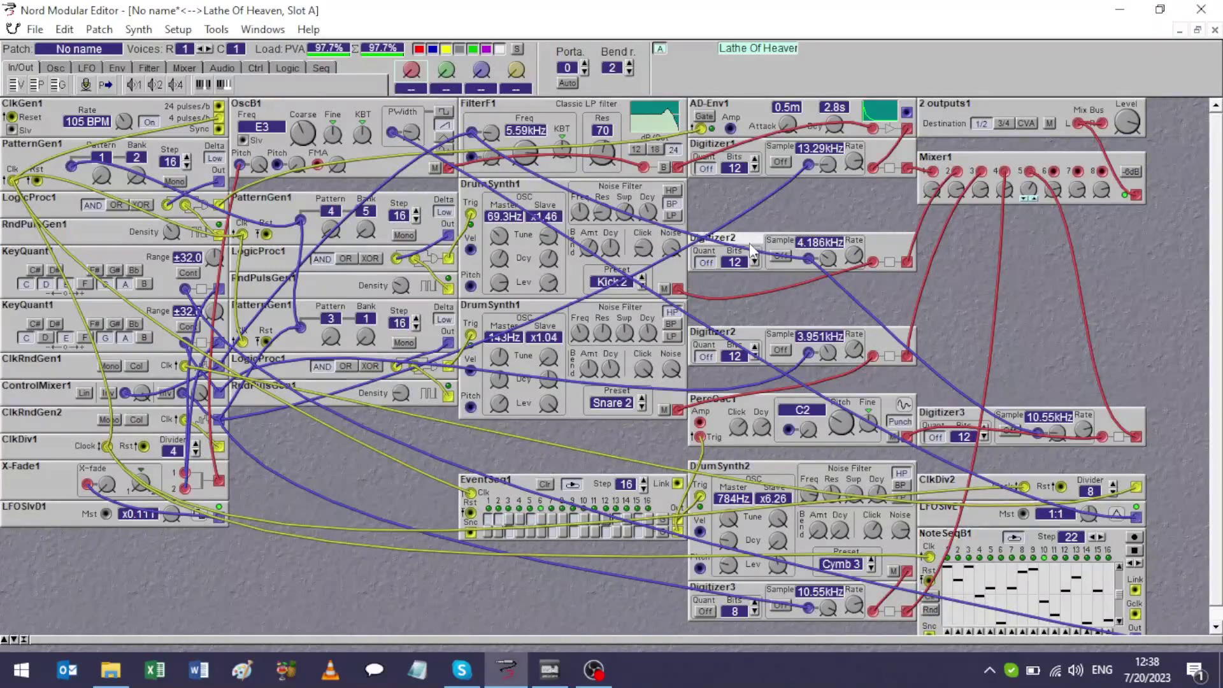
{"action": "left_click_drag", "start_coordinate": [750, 243], "coordinate": [758, 200]}
{"action": "left_click_drag", "start_coordinate": [742, 344], "coordinate": [739, 240]}
{"action": "left_click_drag", "start_coordinate": [730, 402], "coordinate": [481, 440]}
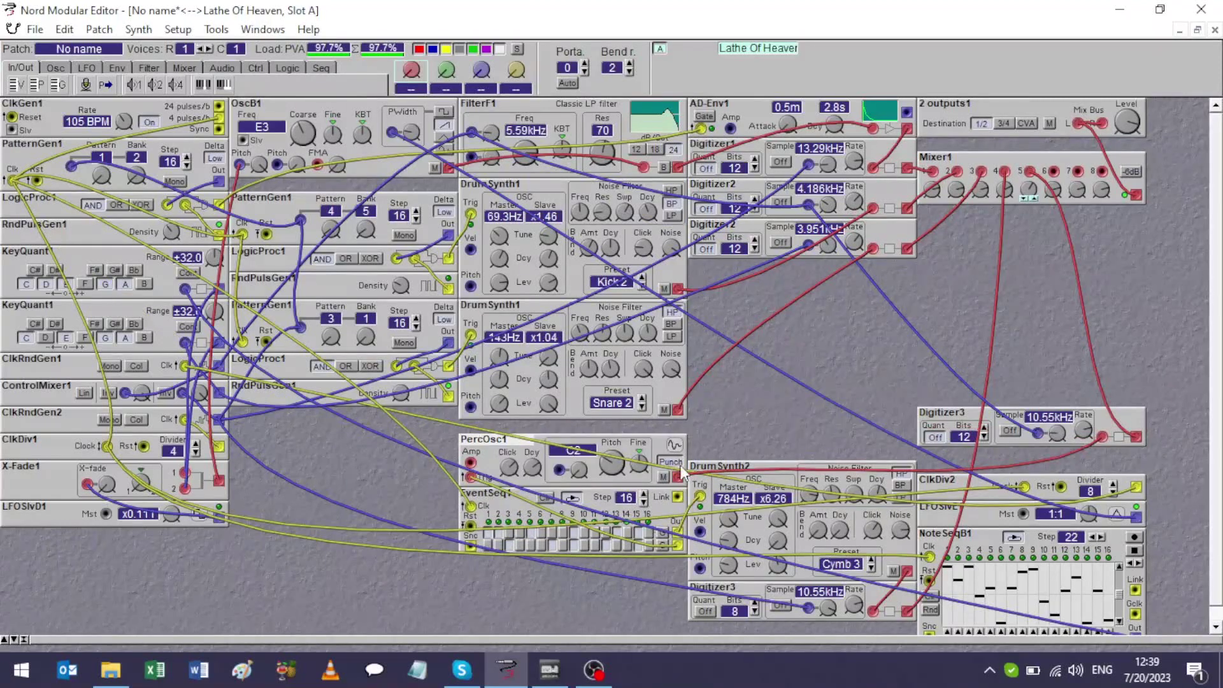
{"action": "left_click_drag", "start_coordinate": [523, 505], "coordinate": [292, 424]}
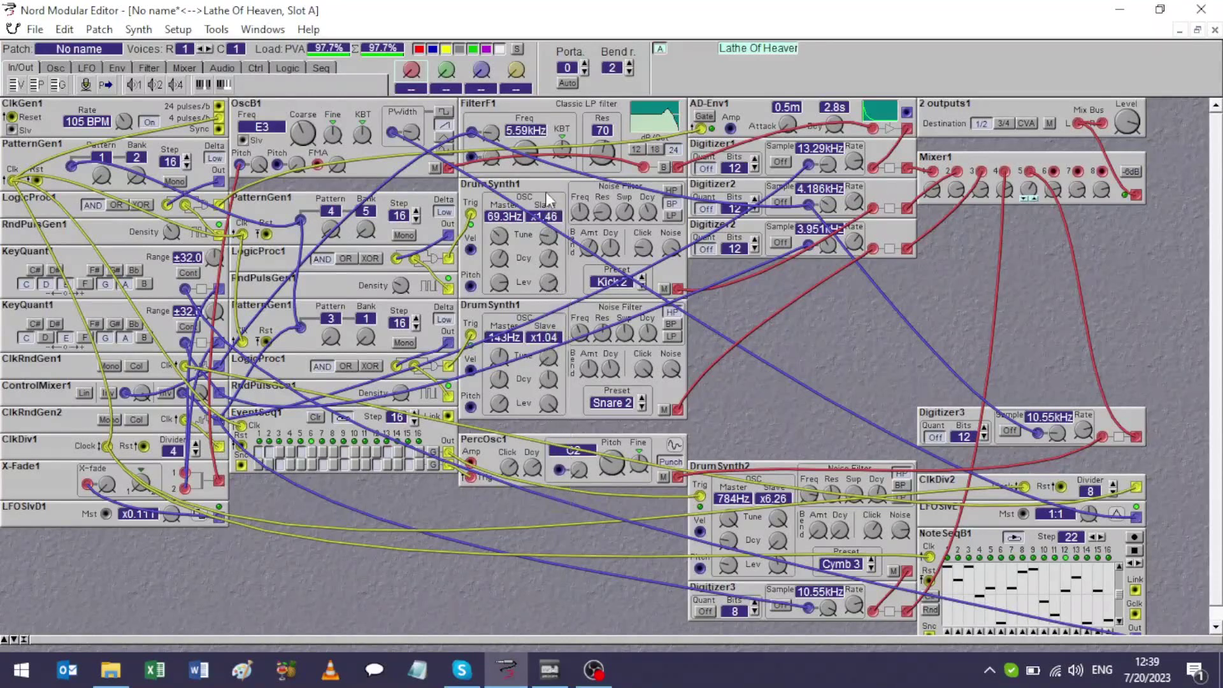
Move DrumSynth1 down, FilterF1 above AD-Env1, and OscB1 into the centre column.
{"action": "left_click_drag", "start_coordinate": [546, 193], "coordinate": [540, 293]}
{"action": "left_click_drag", "start_coordinate": [782, 267], "coordinate": [707, 213]}
{"action": "left_click_drag", "start_coordinate": [517, 102], "coordinate": [747, 142]}
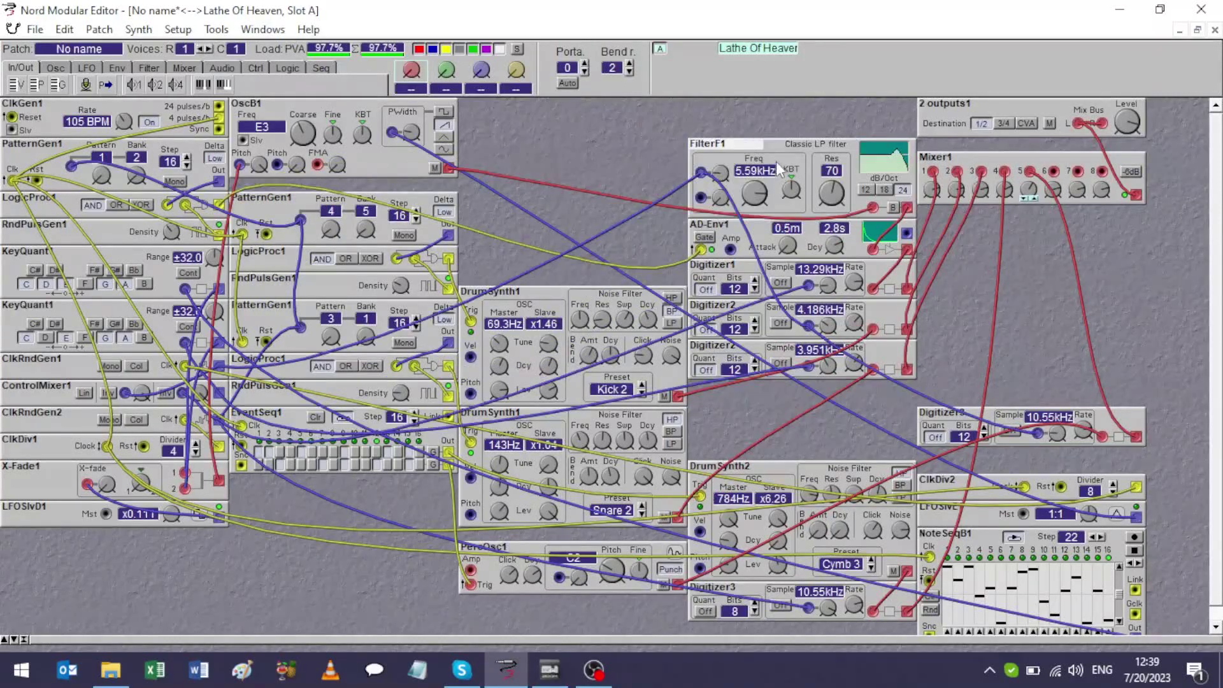
{"action": "left_click_drag", "start_coordinate": [285, 117], "coordinate": [499, 181]}
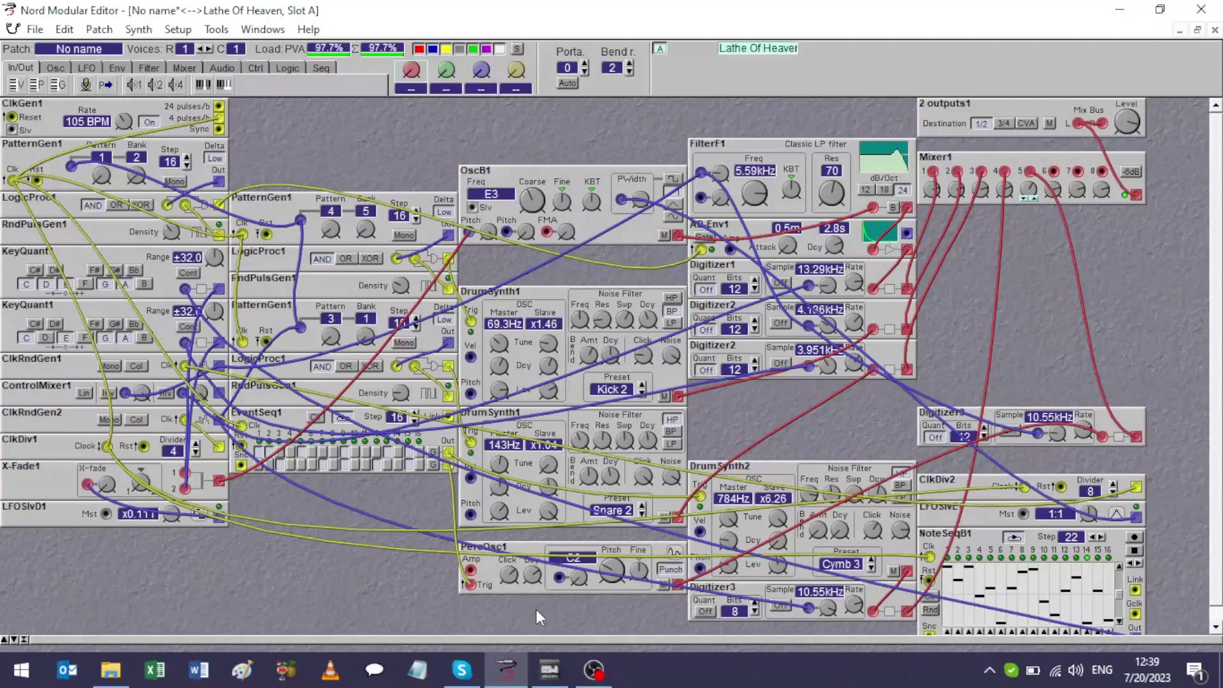
{"action": "left_click_drag", "start_coordinate": [536, 607], "coordinate": [461, 408]}
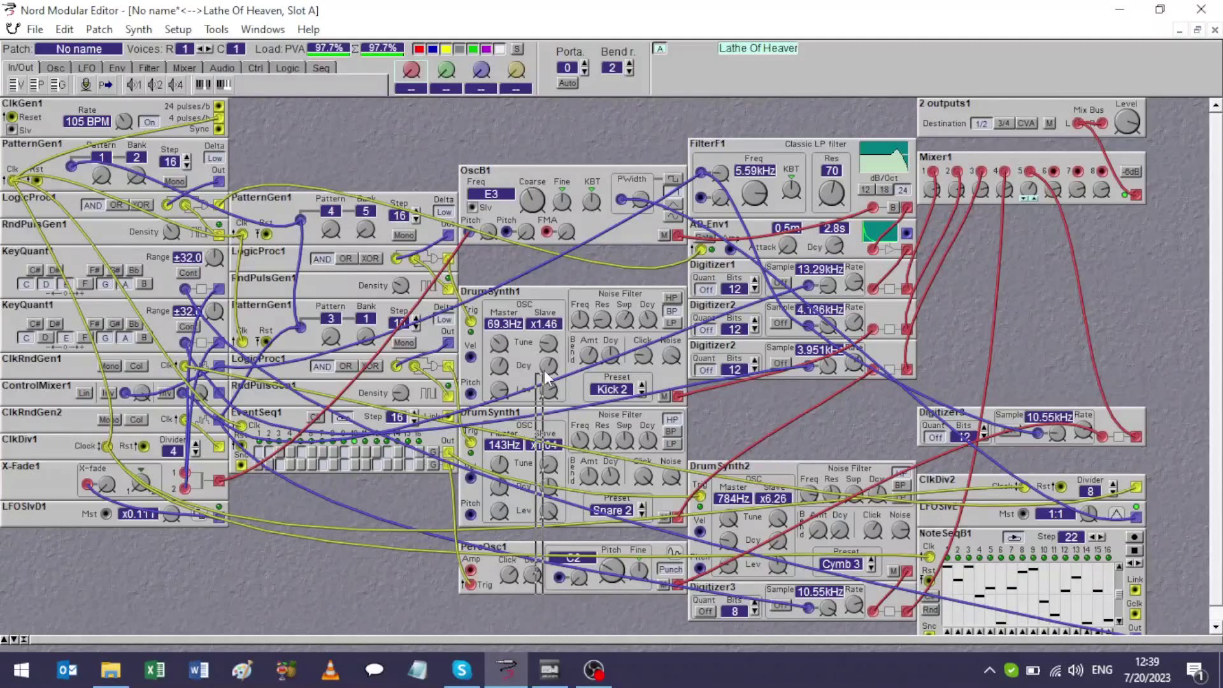
{"action": "left_click", "coordinate": [533, 160]}
Stack OscB1, both DrumSynth1s and DrumSynth2 from the top, with the Digitizer3s alongside.
{"action": "left_click_drag", "start_coordinate": [482, 183], "coordinate": [489, 102]}
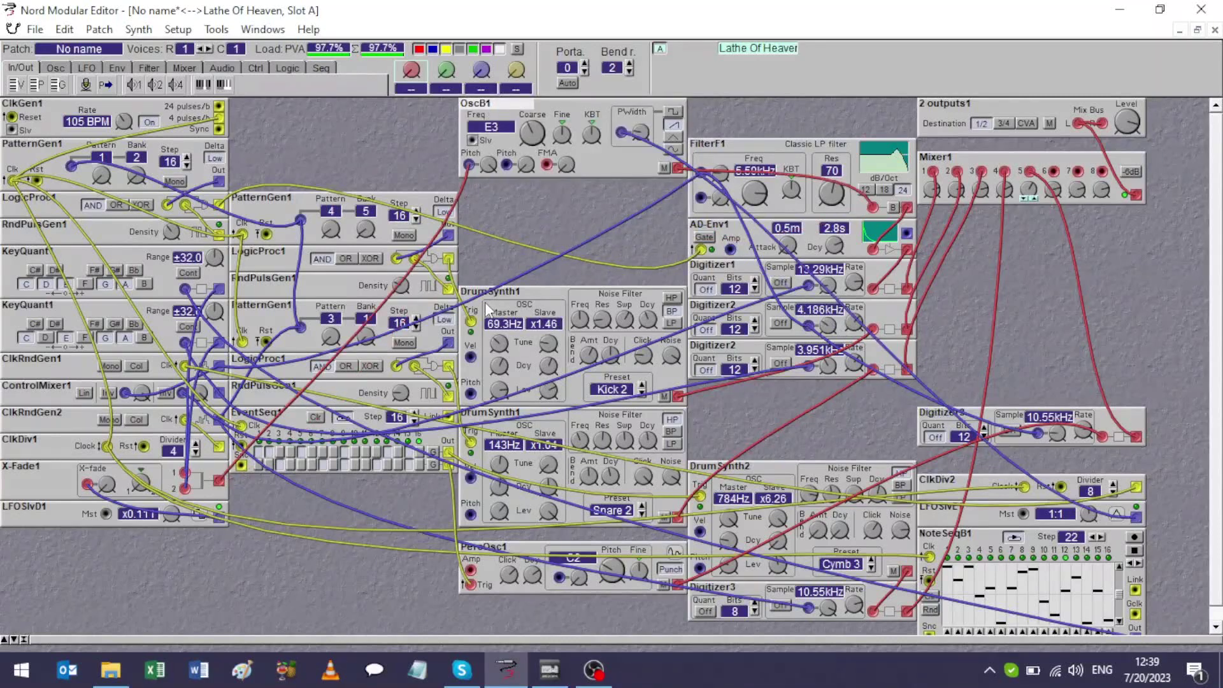
{"action": "left_click_drag", "start_coordinate": [485, 292], "coordinate": [490, 184]}
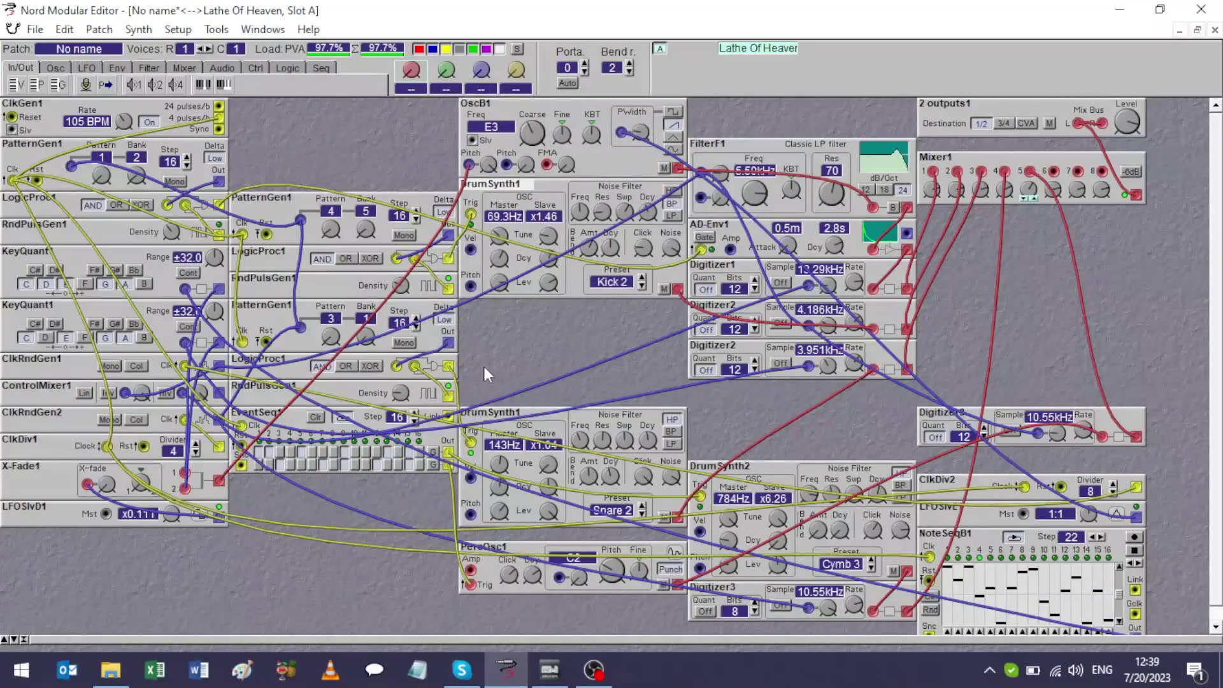
{"action": "left_click_drag", "start_coordinate": [485, 423], "coordinate": [488, 307]}
{"action": "left_click_drag", "start_coordinate": [699, 472], "coordinate": [471, 432]}
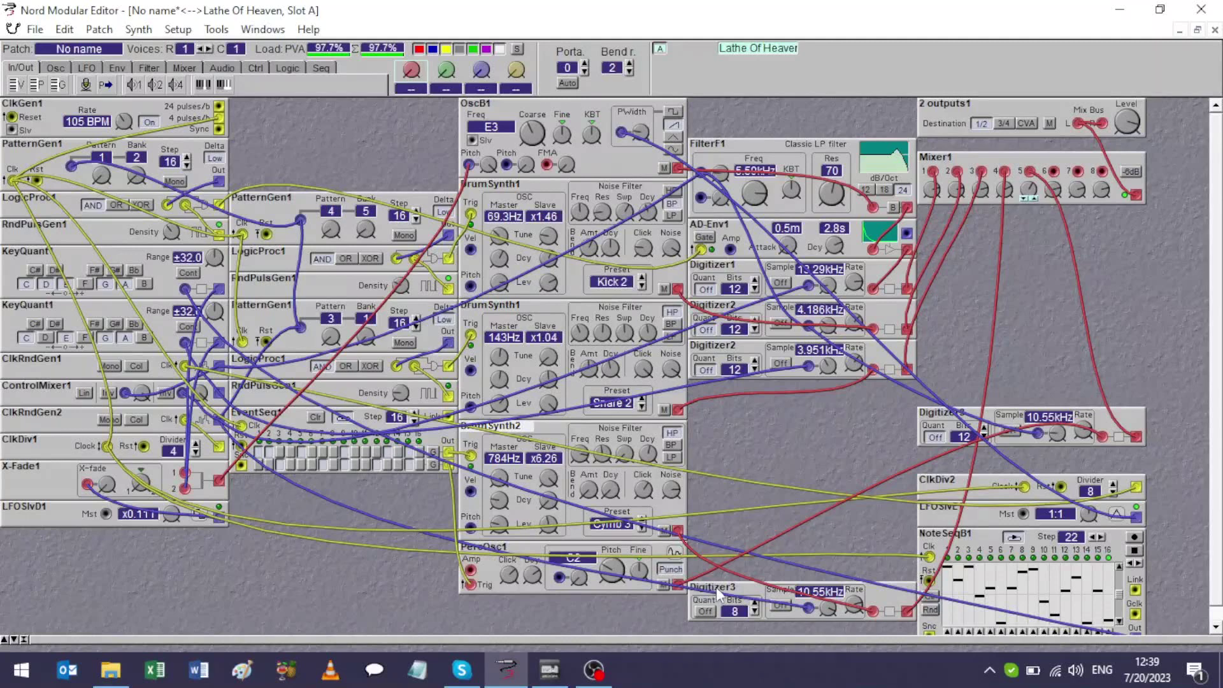
{"action": "left_click_drag", "start_coordinate": [716, 587], "coordinate": [721, 446]}
{"action": "left_click_drag", "start_coordinate": [932, 437], "coordinate": [707, 532]}
Line up the Bits 8 Digitizer3 beside Snare 2 and shift the FilterF1-to-Digitizer3 column upward.
{"action": "left_click_drag", "start_coordinate": [732, 479], "coordinate": [737, 387]}
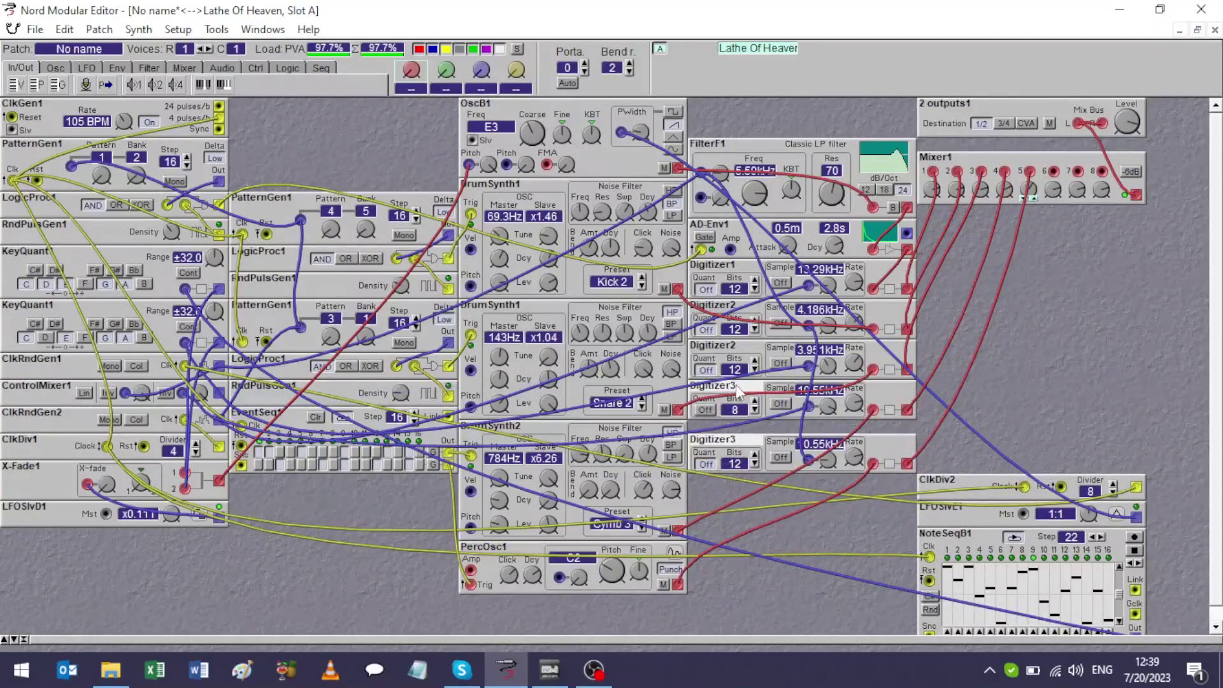
{"action": "left_click", "coordinate": [739, 499]}
{"action": "left_click_drag", "start_coordinate": [739, 437], "coordinate": [741, 423]}
{"action": "left_click_drag", "start_coordinate": [782, 513], "coordinate": [751, 110]}
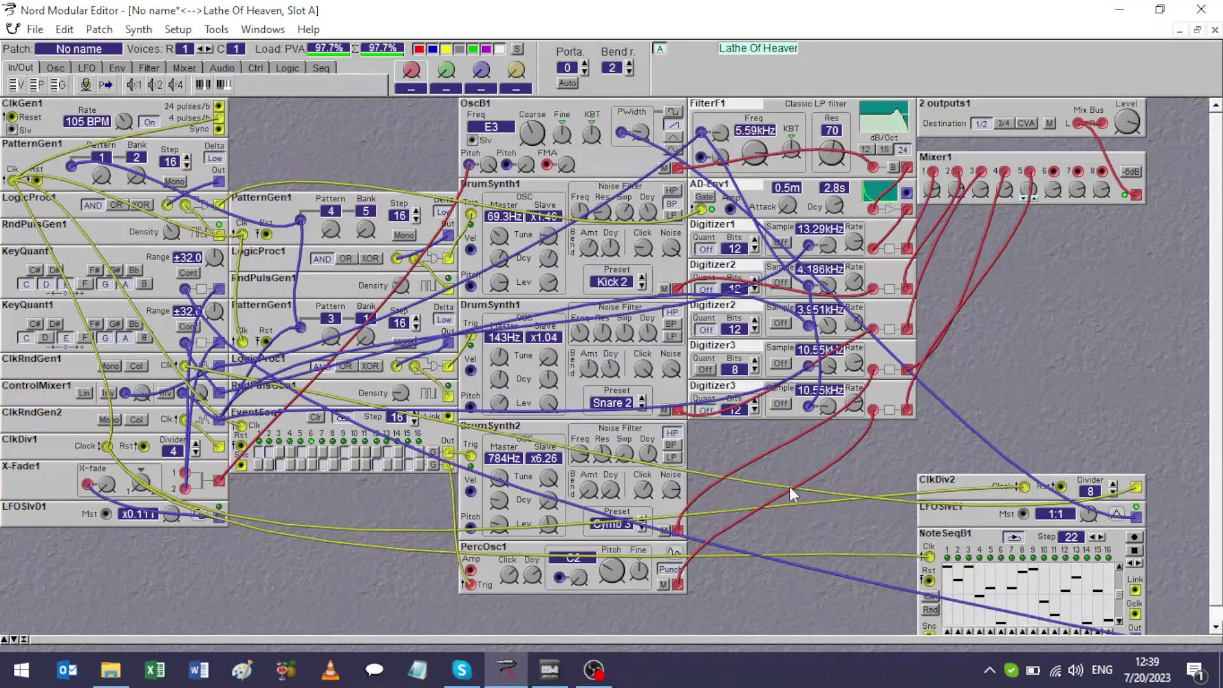
Move ClkDiv2, LFOSlvE1 and NoteSeqB1 into the middle column, and Mixer1 up to the top row.
{"action": "left_click_drag", "start_coordinate": [339, 499], "coordinate": [270, 113]}
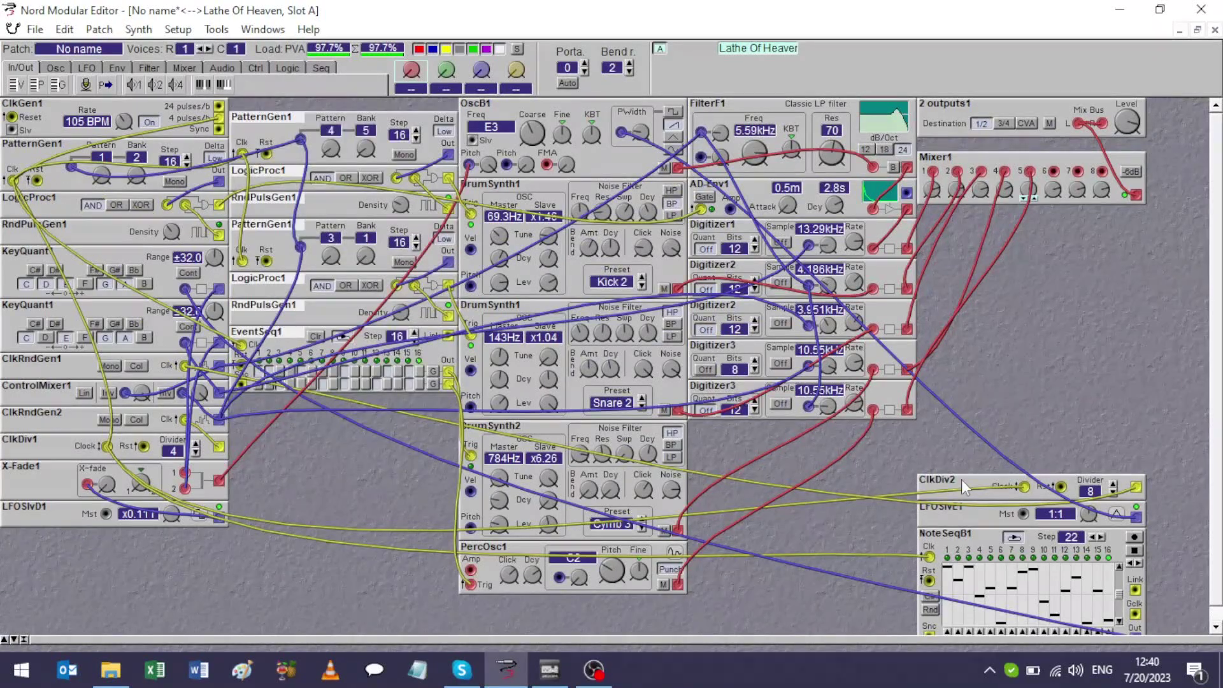
{"action": "left_click_drag", "start_coordinate": [1091, 481], "coordinate": [918, 636]}
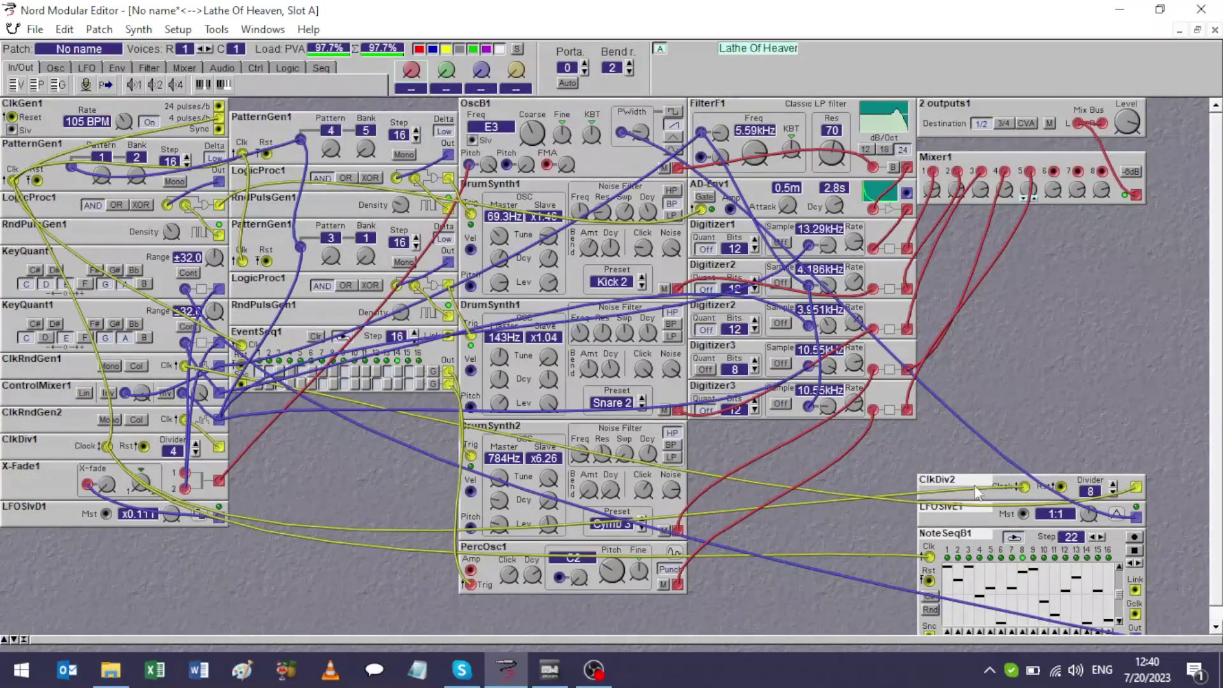
{"action": "left_click_drag", "start_coordinate": [970, 489], "coordinate": [280, 388]}
{"action": "left_click_drag", "start_coordinate": [308, 597], "coordinate": [260, 102]}
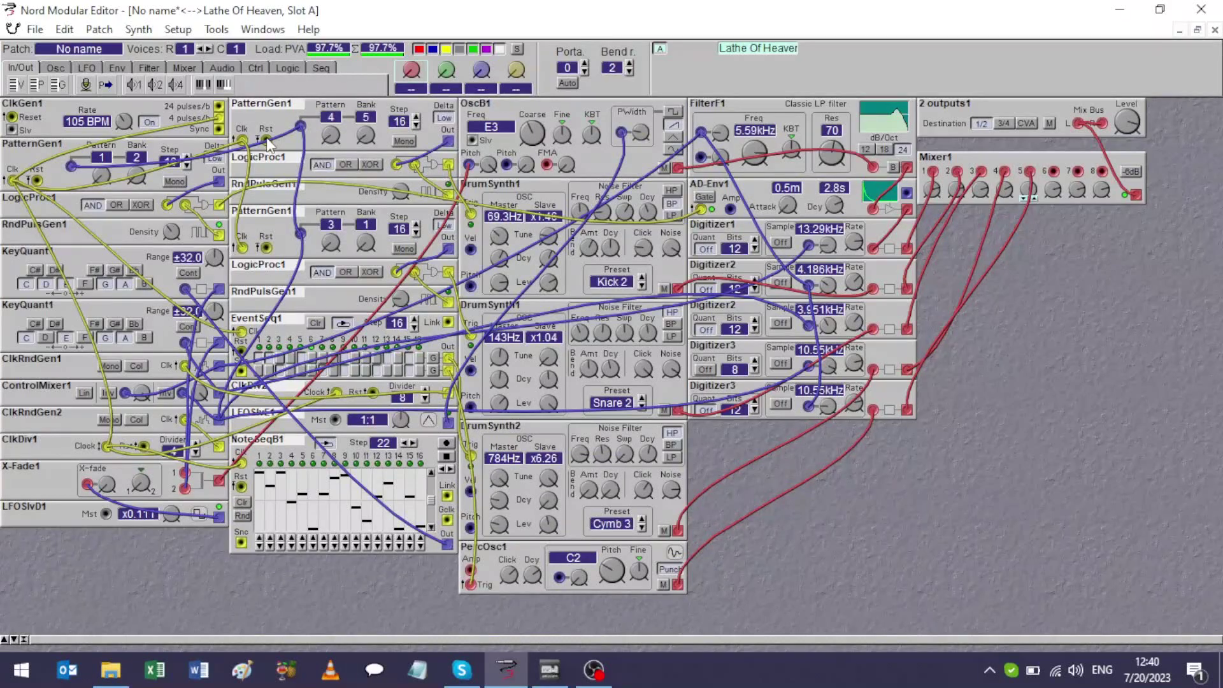
{"action": "left_click_drag", "start_coordinate": [1000, 159], "coordinate": [1000, 147]}
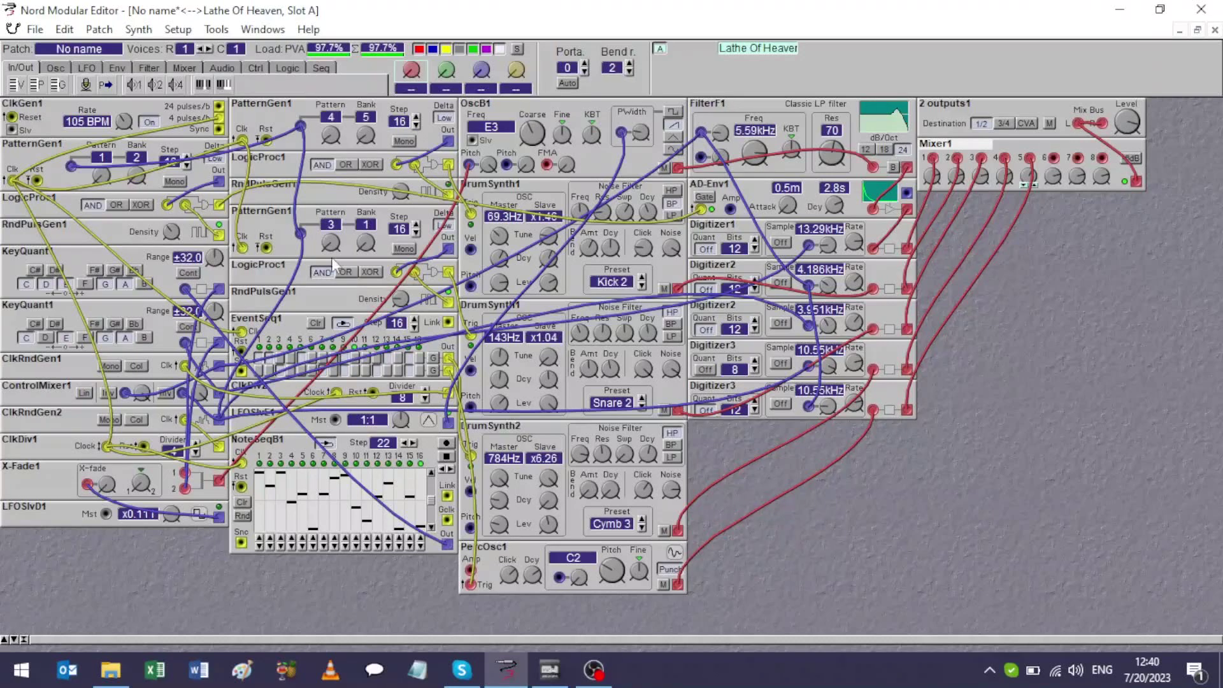
Save As, replacing 'No name' with '72 ReductionSeq' to write 72 ReductionSeq.pch.
{"action": "left_click", "coordinate": [28, 32]}
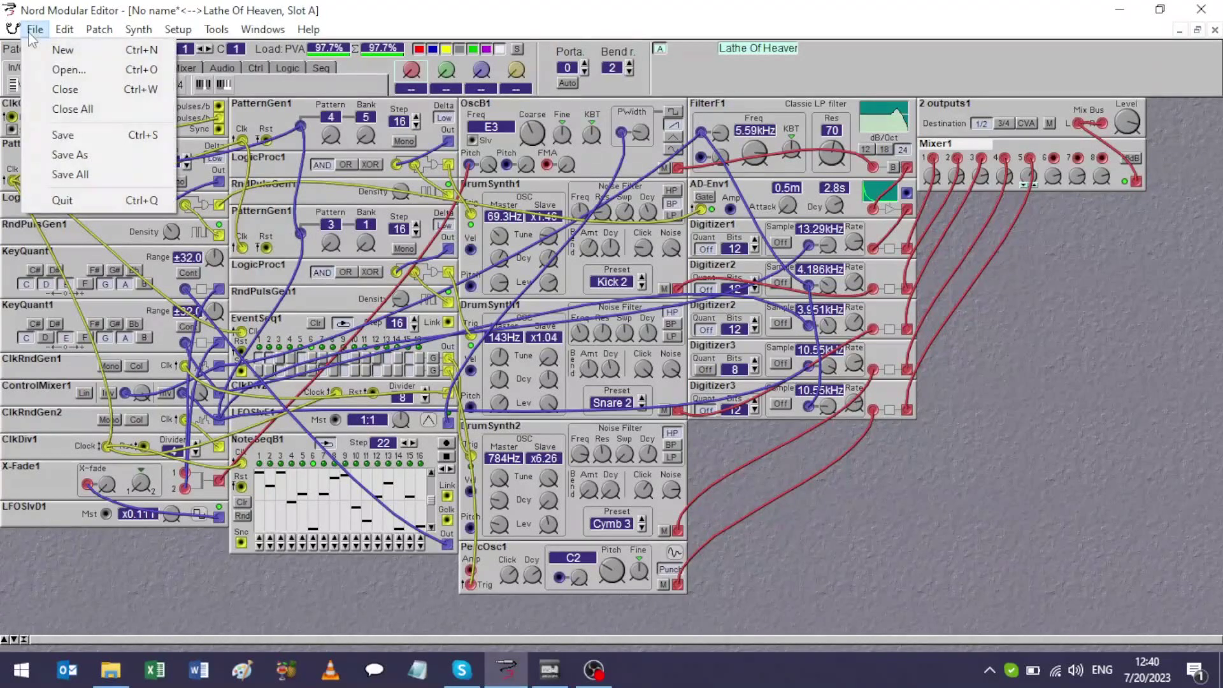
{"action": "left_click", "coordinate": [54, 152]}
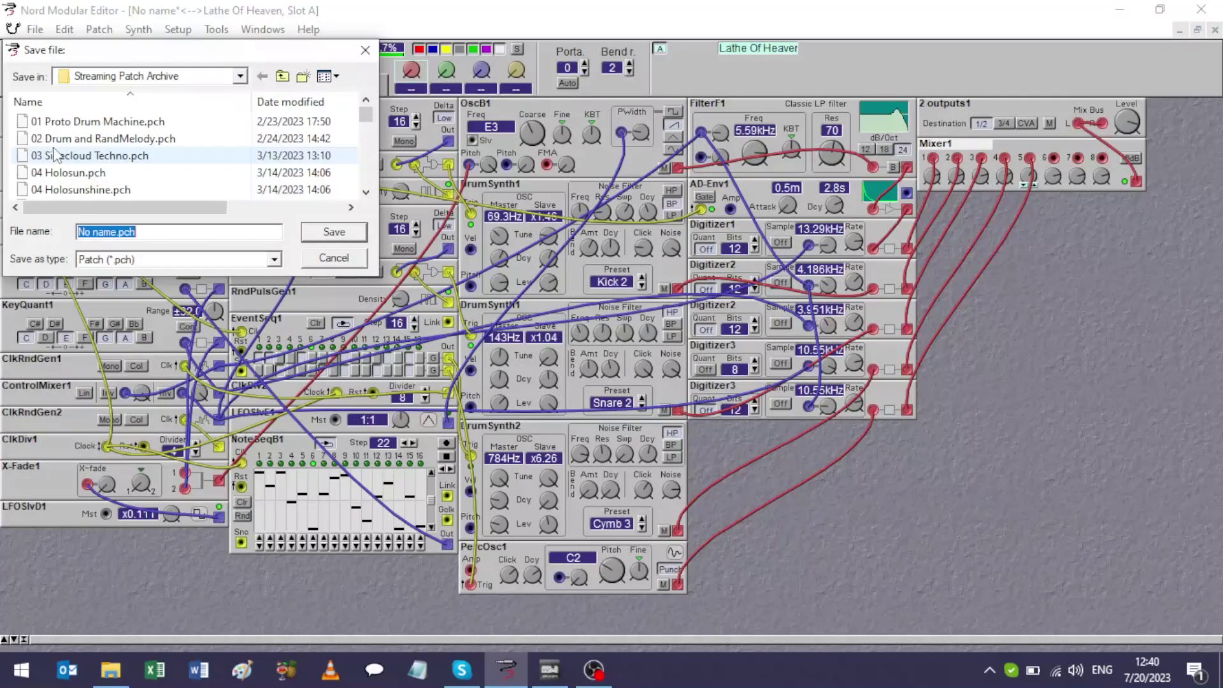
{"action": "scroll", "coordinate": [372, 185], "scroll_direction": "down", "scroll_amount": 10}
{"action": "scroll", "coordinate": [372, 185], "scroll_direction": "down", "scroll_amount": 10}
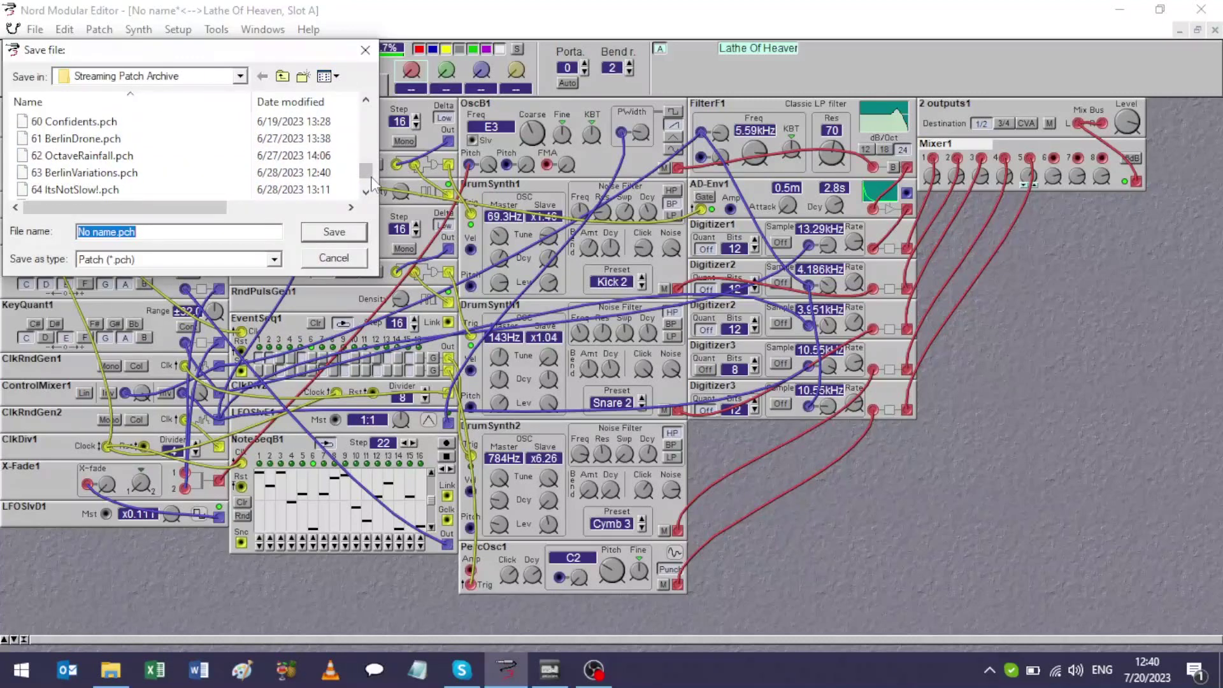
{"action": "scroll", "coordinate": [373, 185], "scroll_direction": "down", "scroll_amount": 3}
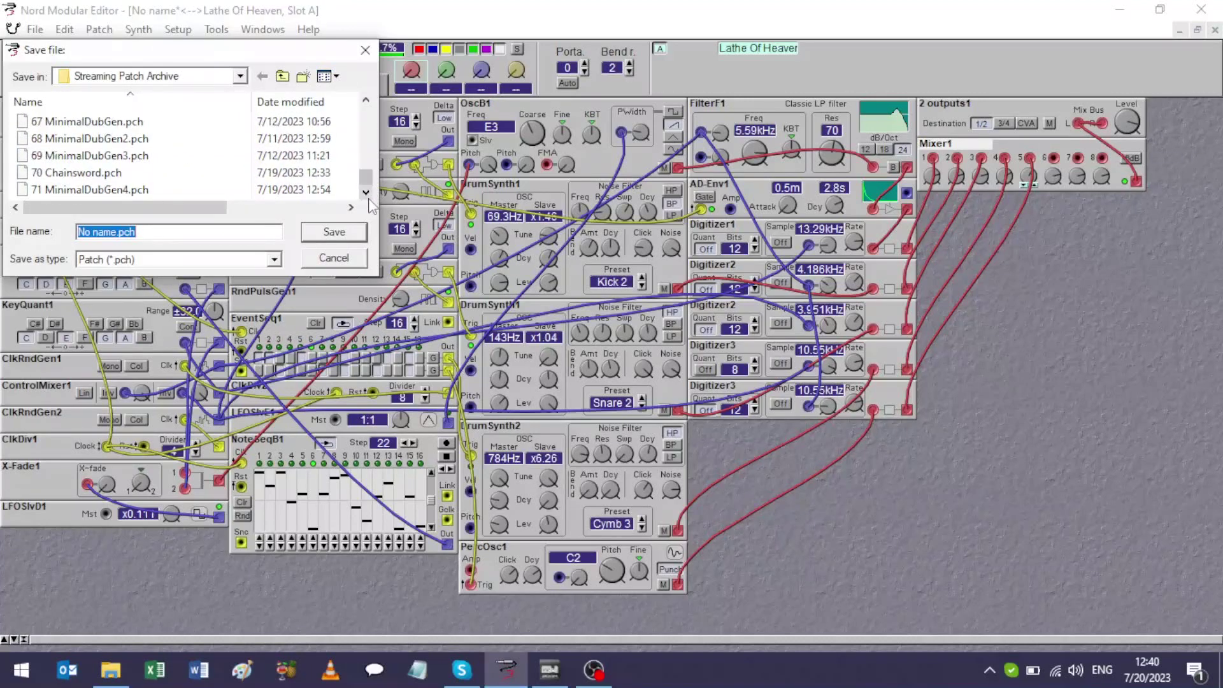
{"action": "key", "text": "End"}
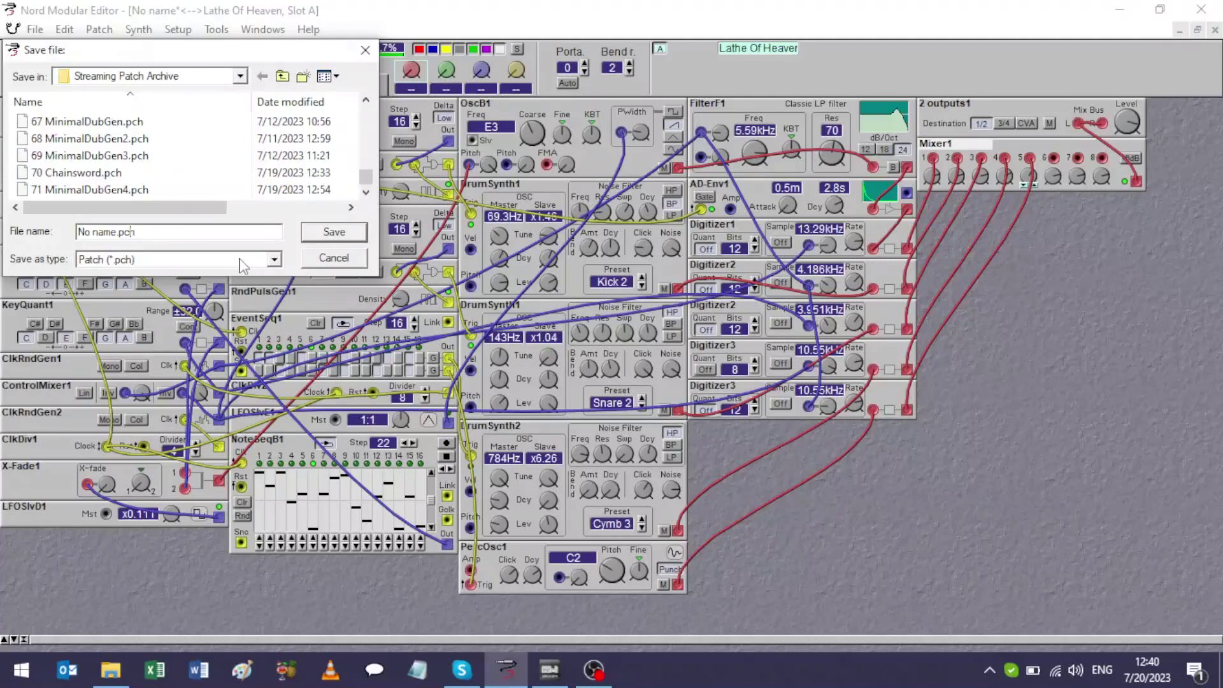
{"action": "key", "text": "Left"}
{"action": "key", "text": "Left"}
{"action": "key", "text": "Left"}
{"action": "key", "text": "Left"}
{"action": "key", "text": "BackSpace"}
{"action": "key", "text": "BackSpace"}
{"action": "key", "text": "BackSpace"}
{"action": "key", "text": "BackSpace"}
{"action": "key", "text": "BackSpace"}
{"action": "key", "text": "BackSpace"}
{"action": "key", "text": "BackSpace"}
{"action": "type", "text": "7"}
{"action": "type", "text": "2 ReductionSeq"}
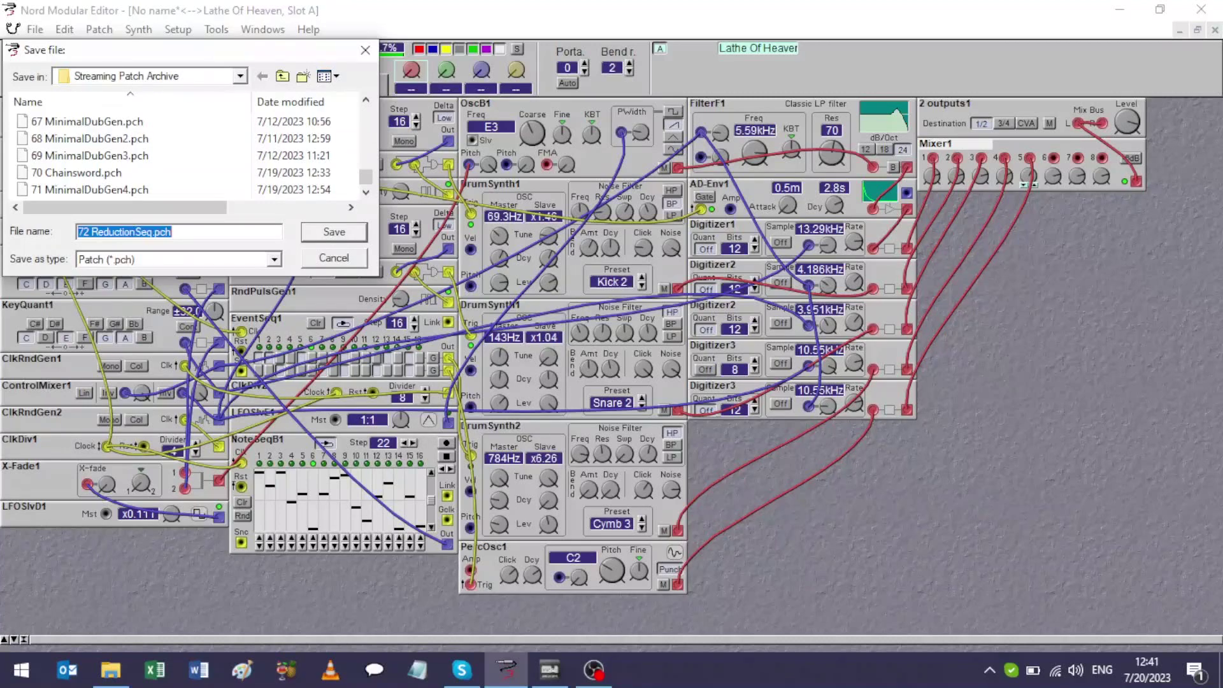
{"action": "key", "text": "Return"}
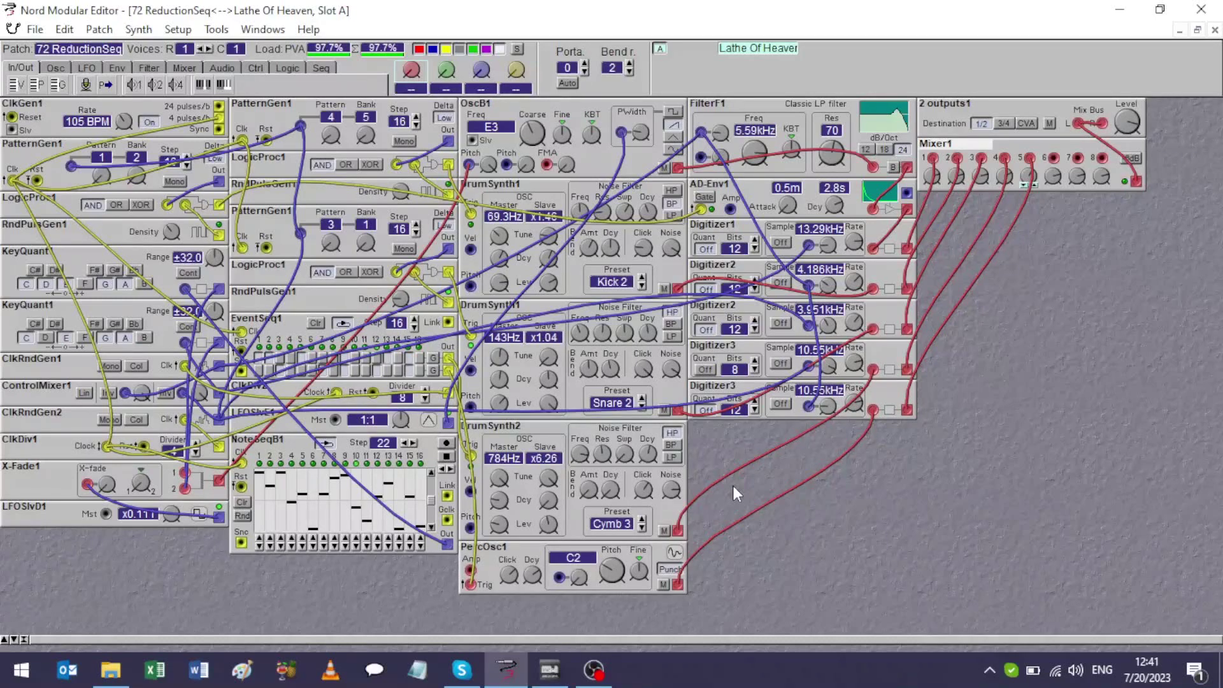
Drag Mixer1's channel 3 knob to a level of 86.
{"action": "mouse_move", "coordinate": [956, 177]}
{"action": "left_click_drag", "start_coordinate": [981, 180], "coordinate": [983, 209]}
Store the patch in the synth's Bank 1 slot 72, overwriting '72 Sytar'.
{"action": "left_click", "coordinate": [35, 29]}
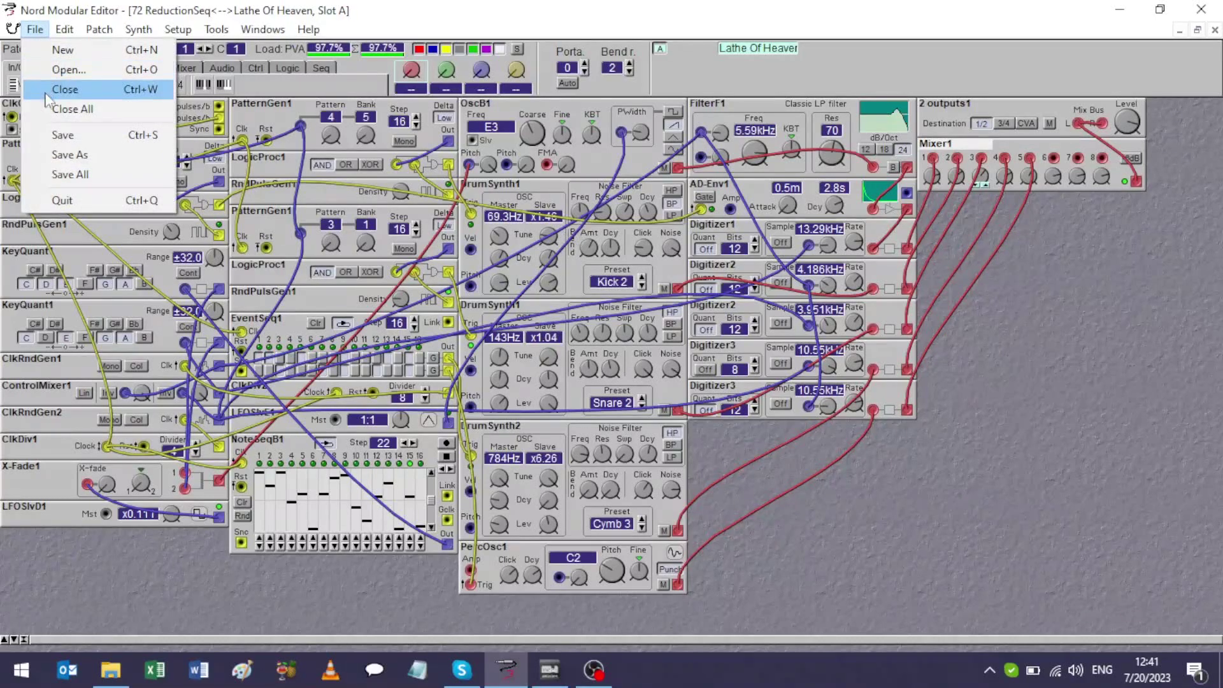
{"action": "left_click", "coordinate": [55, 135]}
{"action": "left_click", "coordinate": [99, 30]}
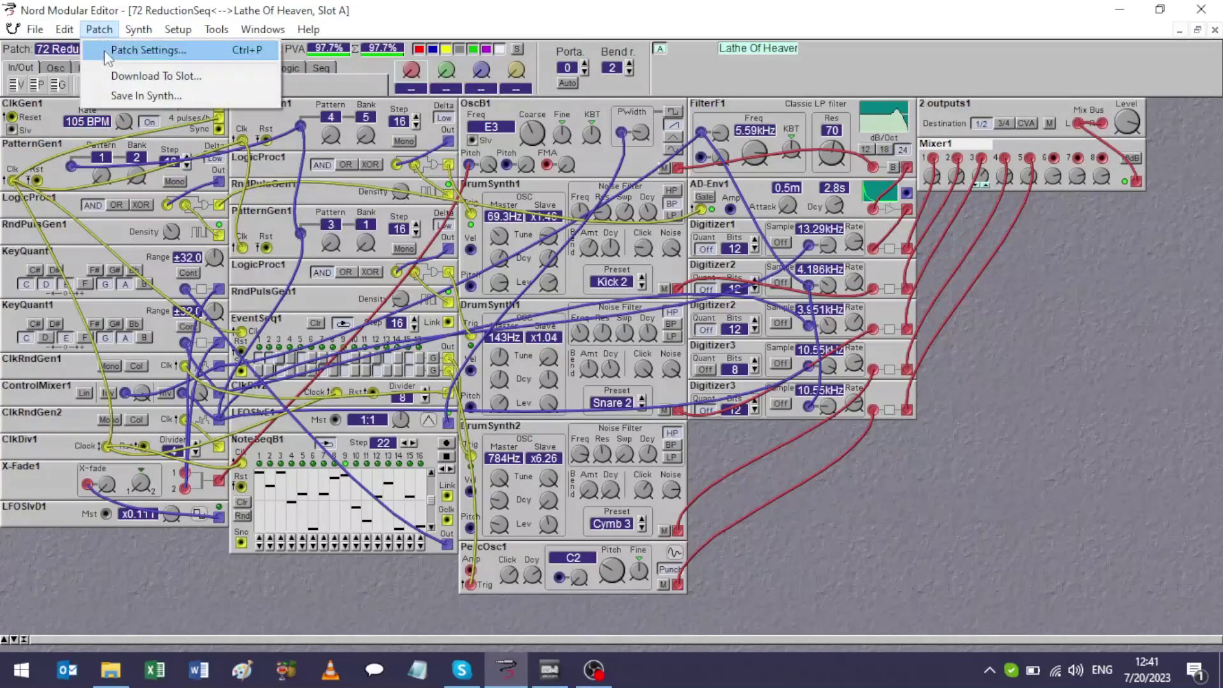
{"action": "left_click", "coordinate": [119, 94]}
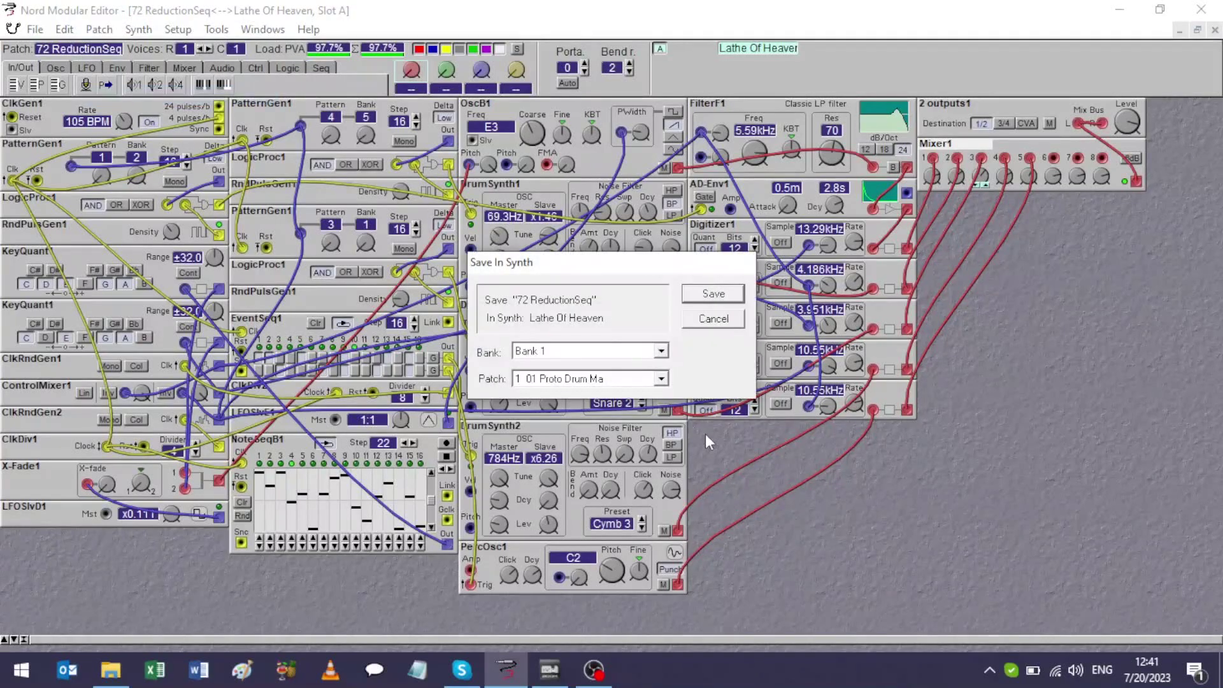
{"action": "left_click", "coordinate": [661, 378]}
{"action": "left_click", "coordinate": [661, 347]}
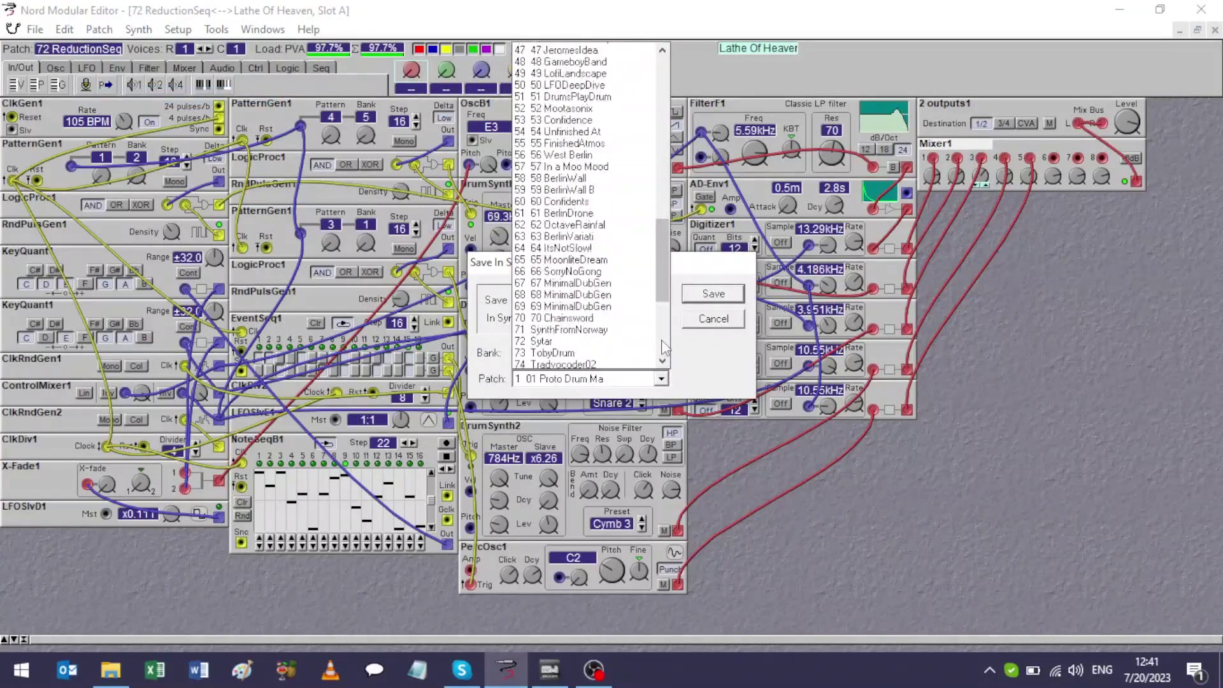
{"action": "left_click_drag", "start_coordinate": [661, 339], "coordinate": [662, 298]}
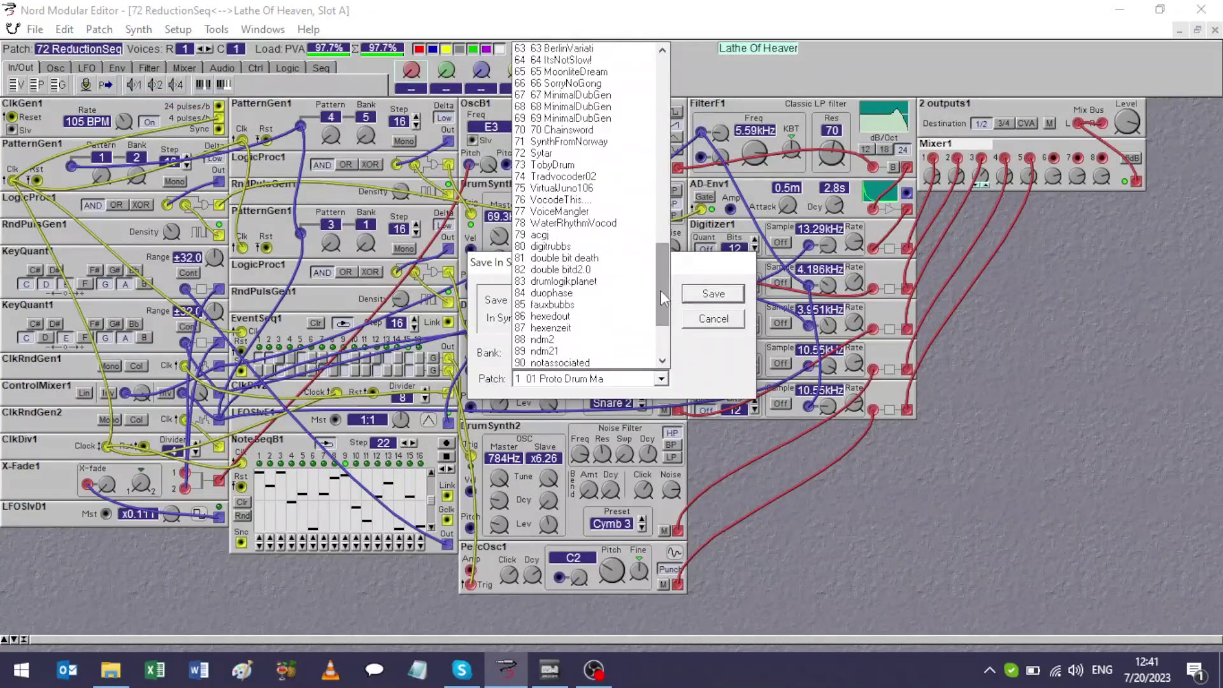
{"action": "left_click", "coordinate": [621, 156]}
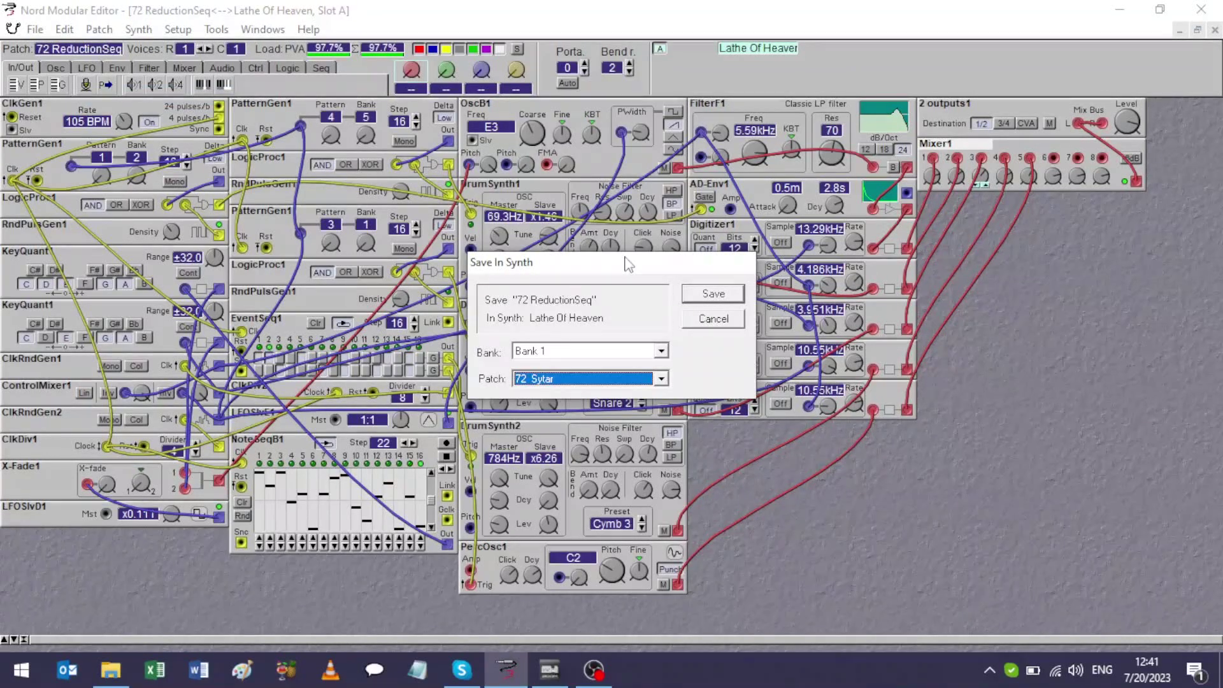
{"action": "left_click", "coordinate": [696, 297]}
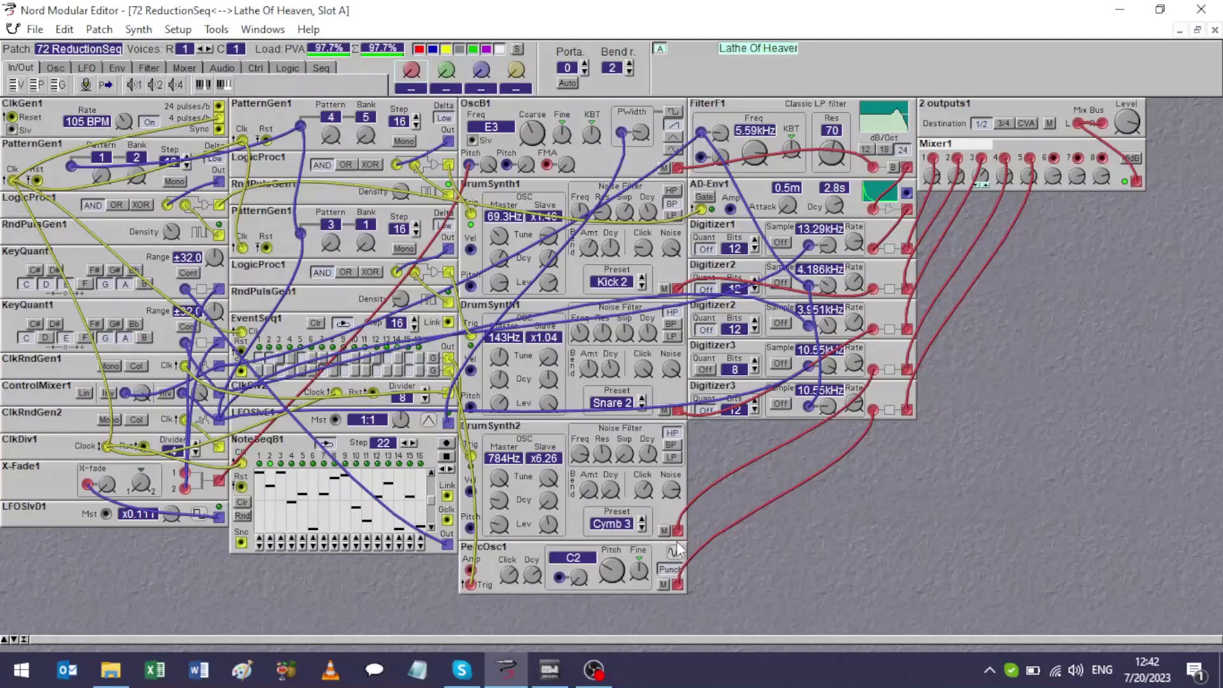
Switch from the patch editor back to the OBS Studio window via the taskbar.
{"action": "left_click", "coordinate": [602, 660]}
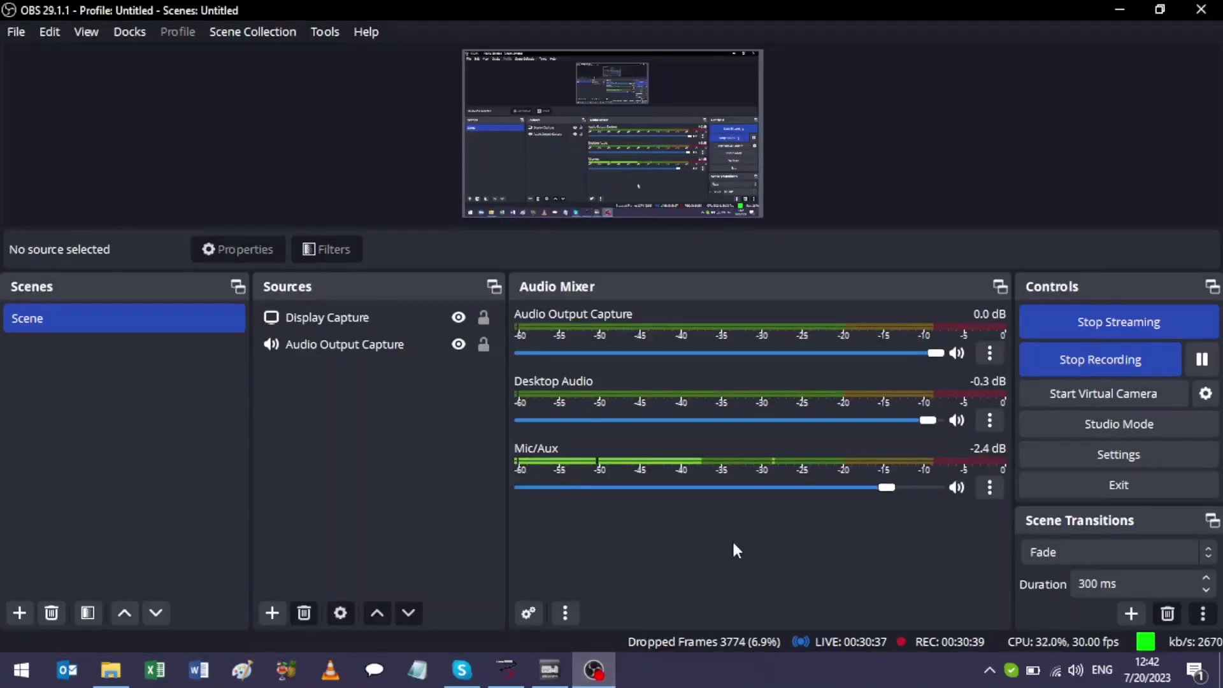